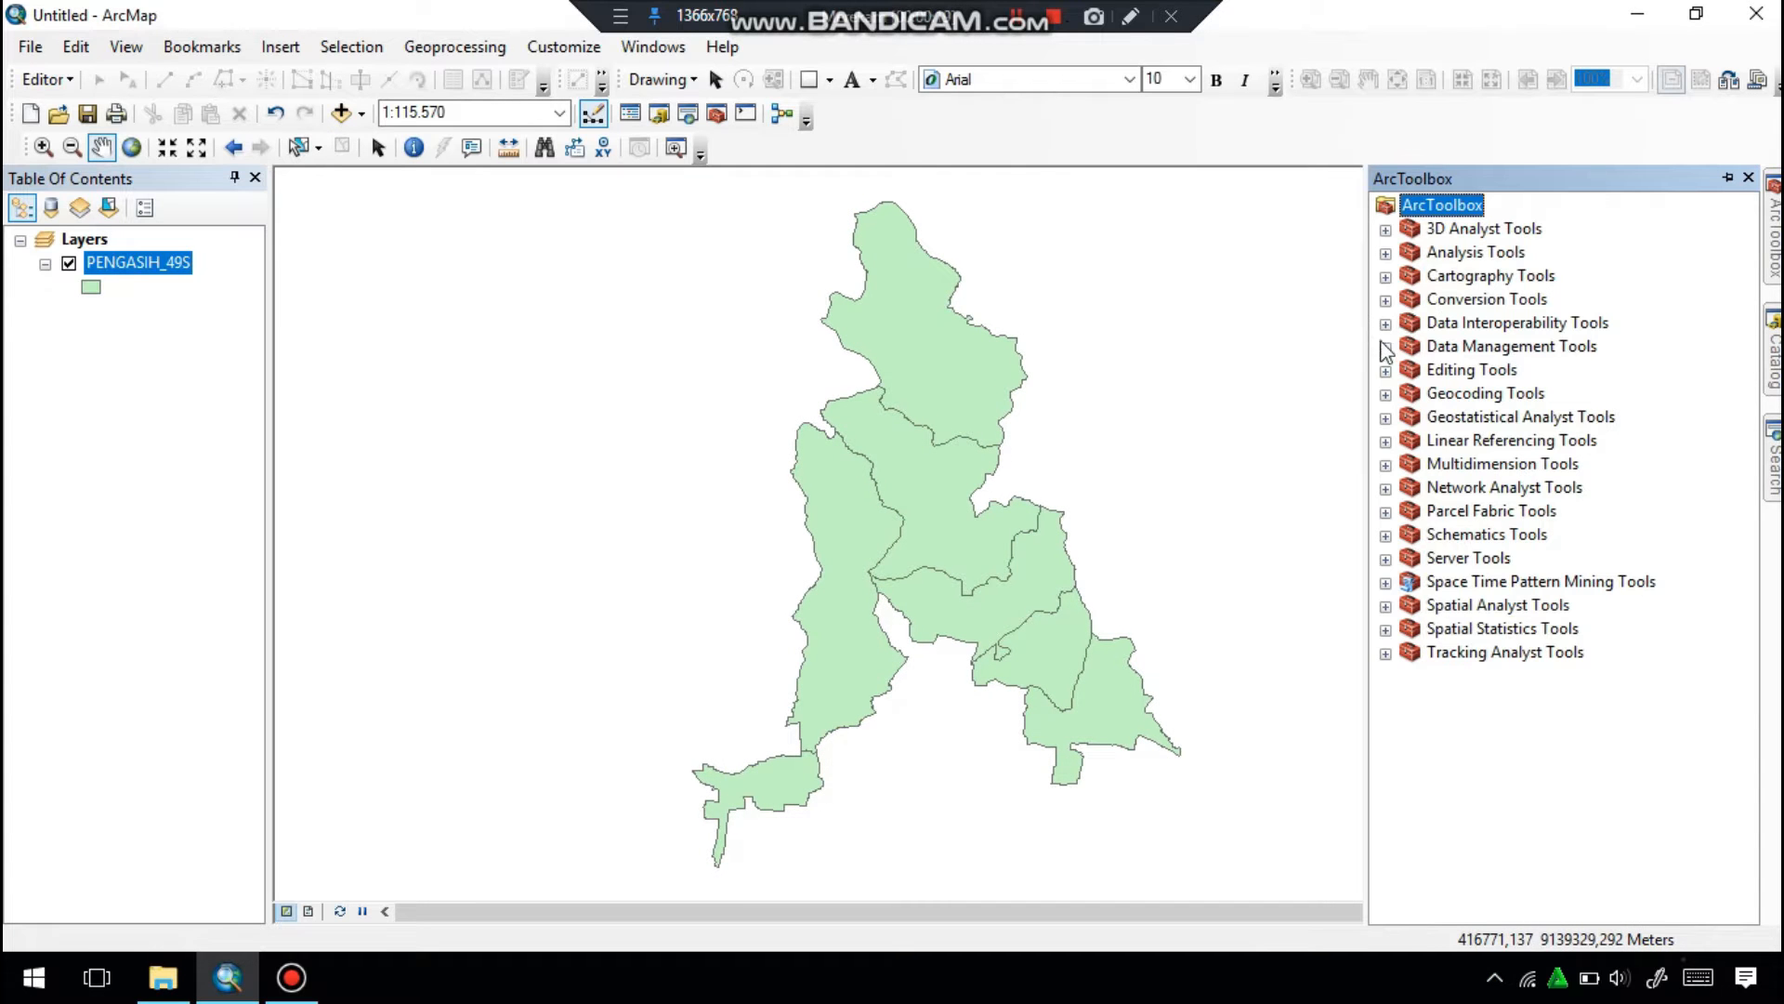
Convert the PENGASIH_49S polygons to lines with Feature To Line, saving the output feature class as Batas Administrasi.
{"action": "left_click", "coordinate": [1386, 347]}
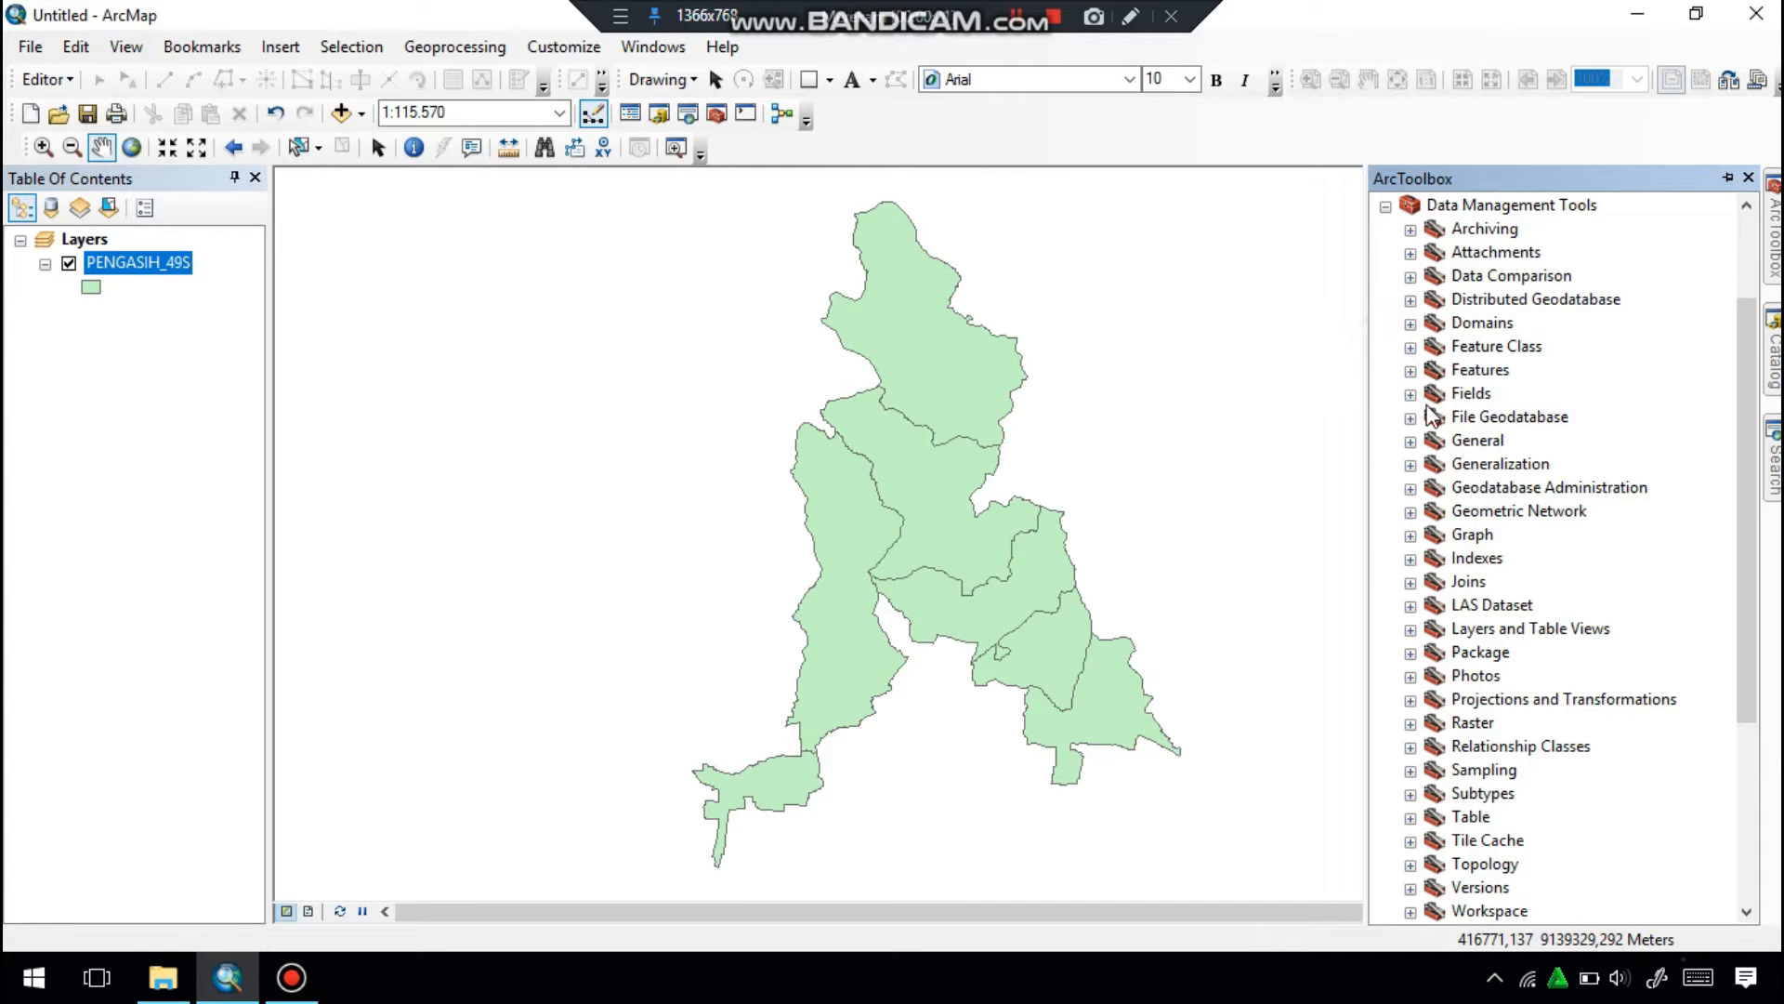
{"action": "left_click", "coordinate": [1411, 371]}
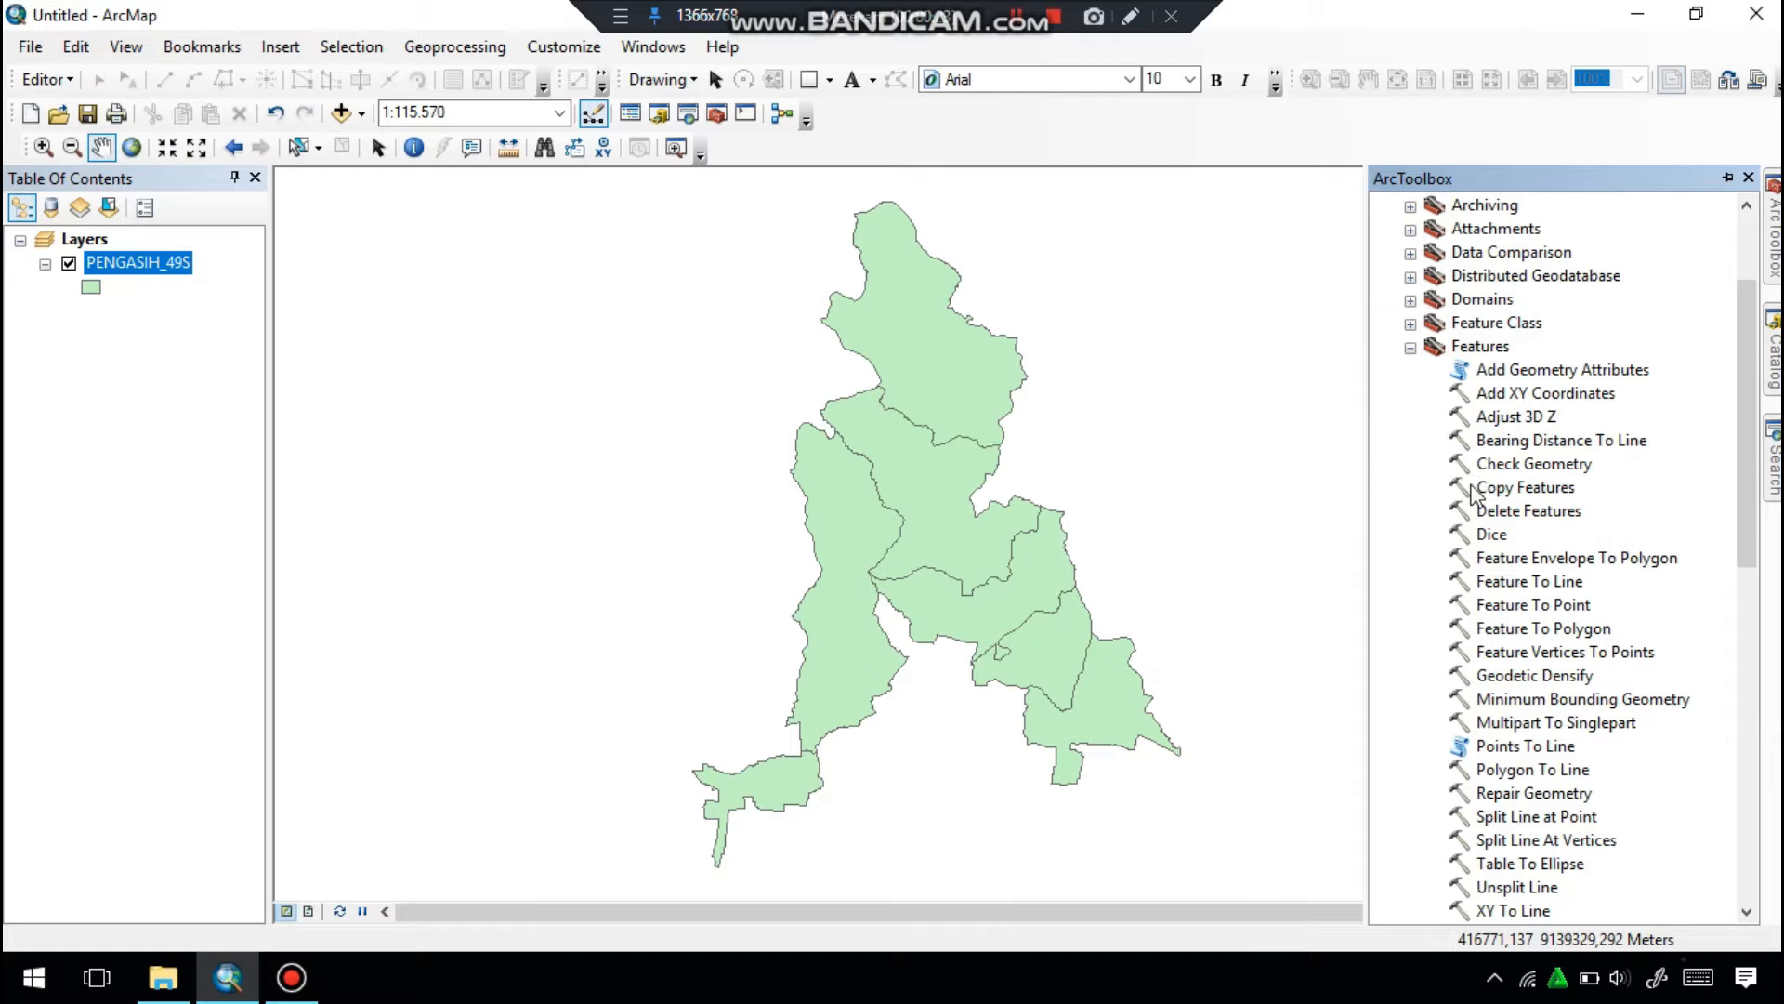
{"action": "double_click", "coordinate": [1505, 584]}
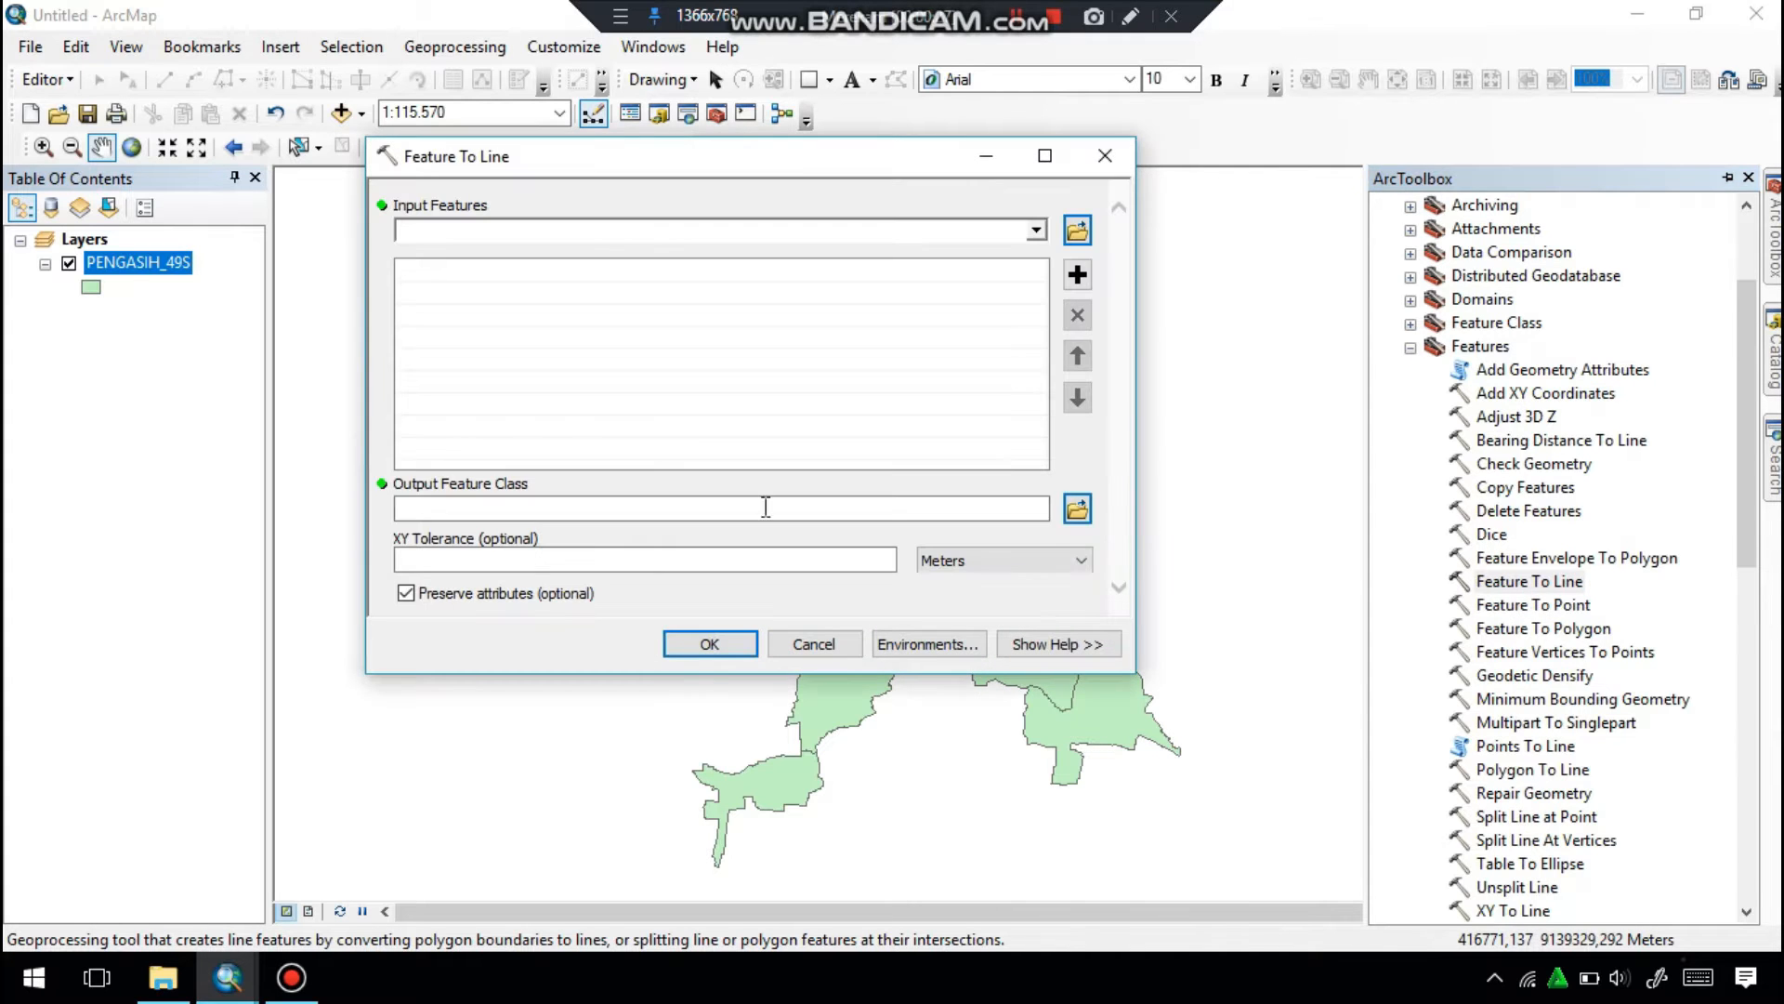
{"action": "left_click_drag", "start_coordinate": [125, 265], "coordinate": [420, 230]}
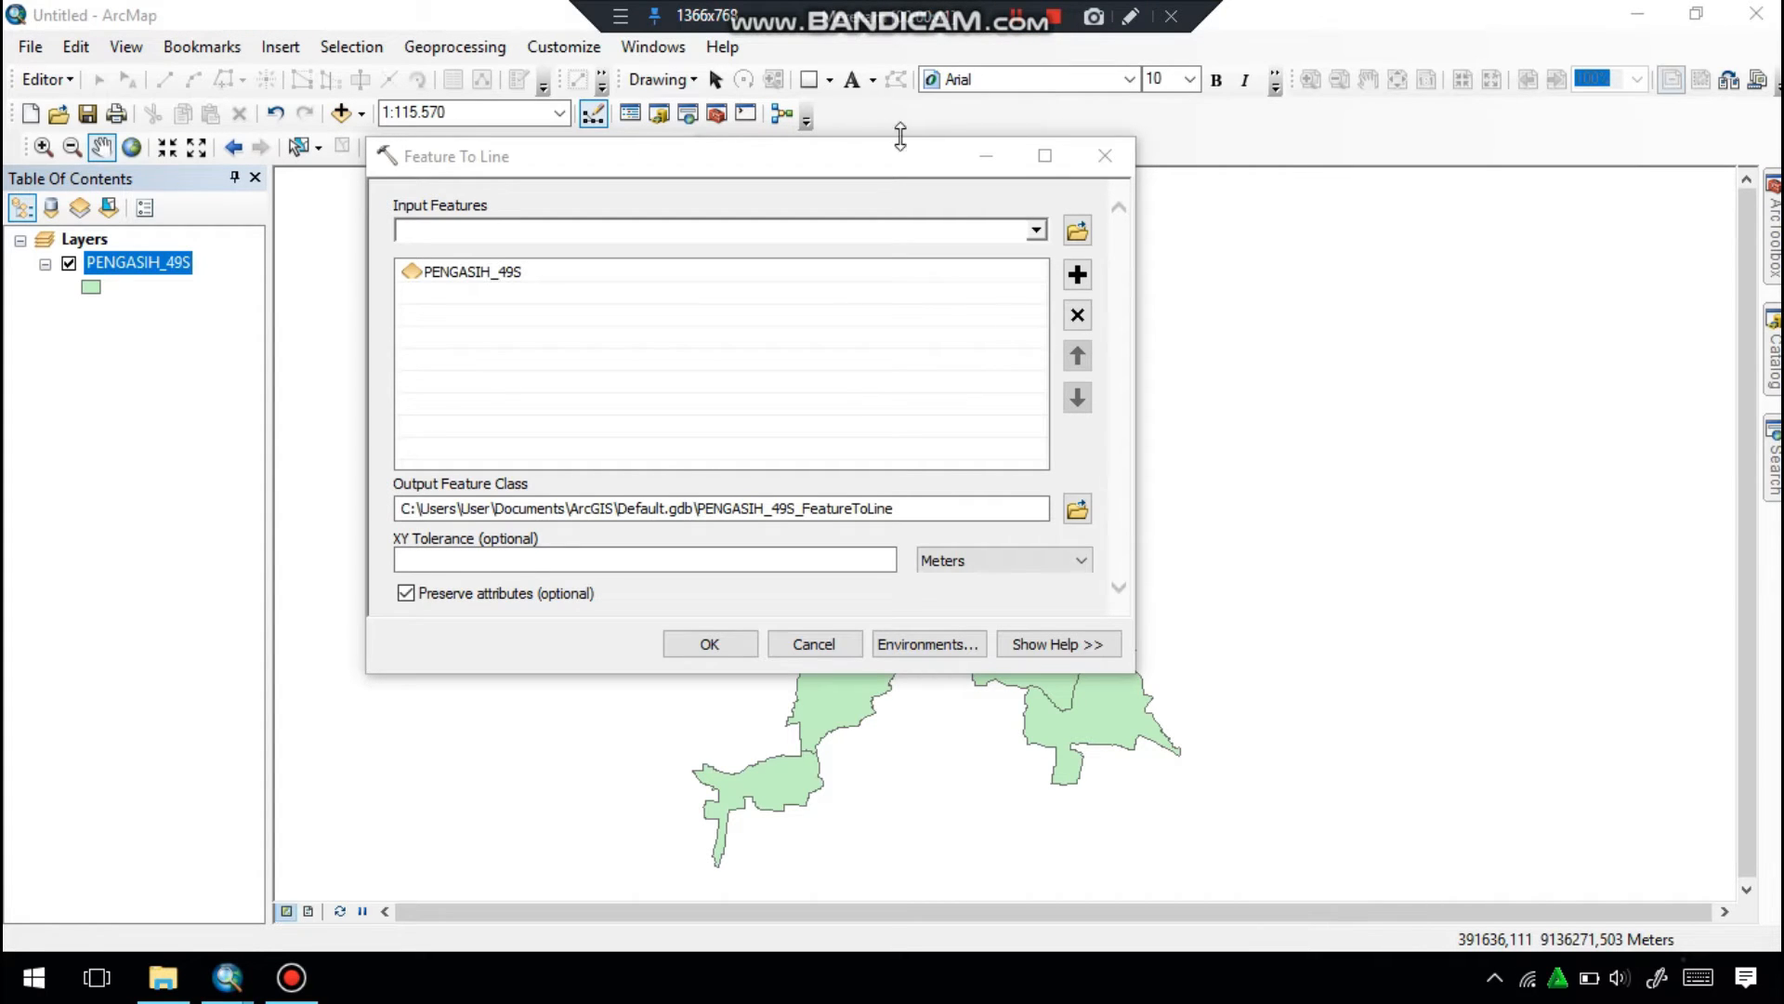
{"action": "left_click", "coordinate": [1077, 508]}
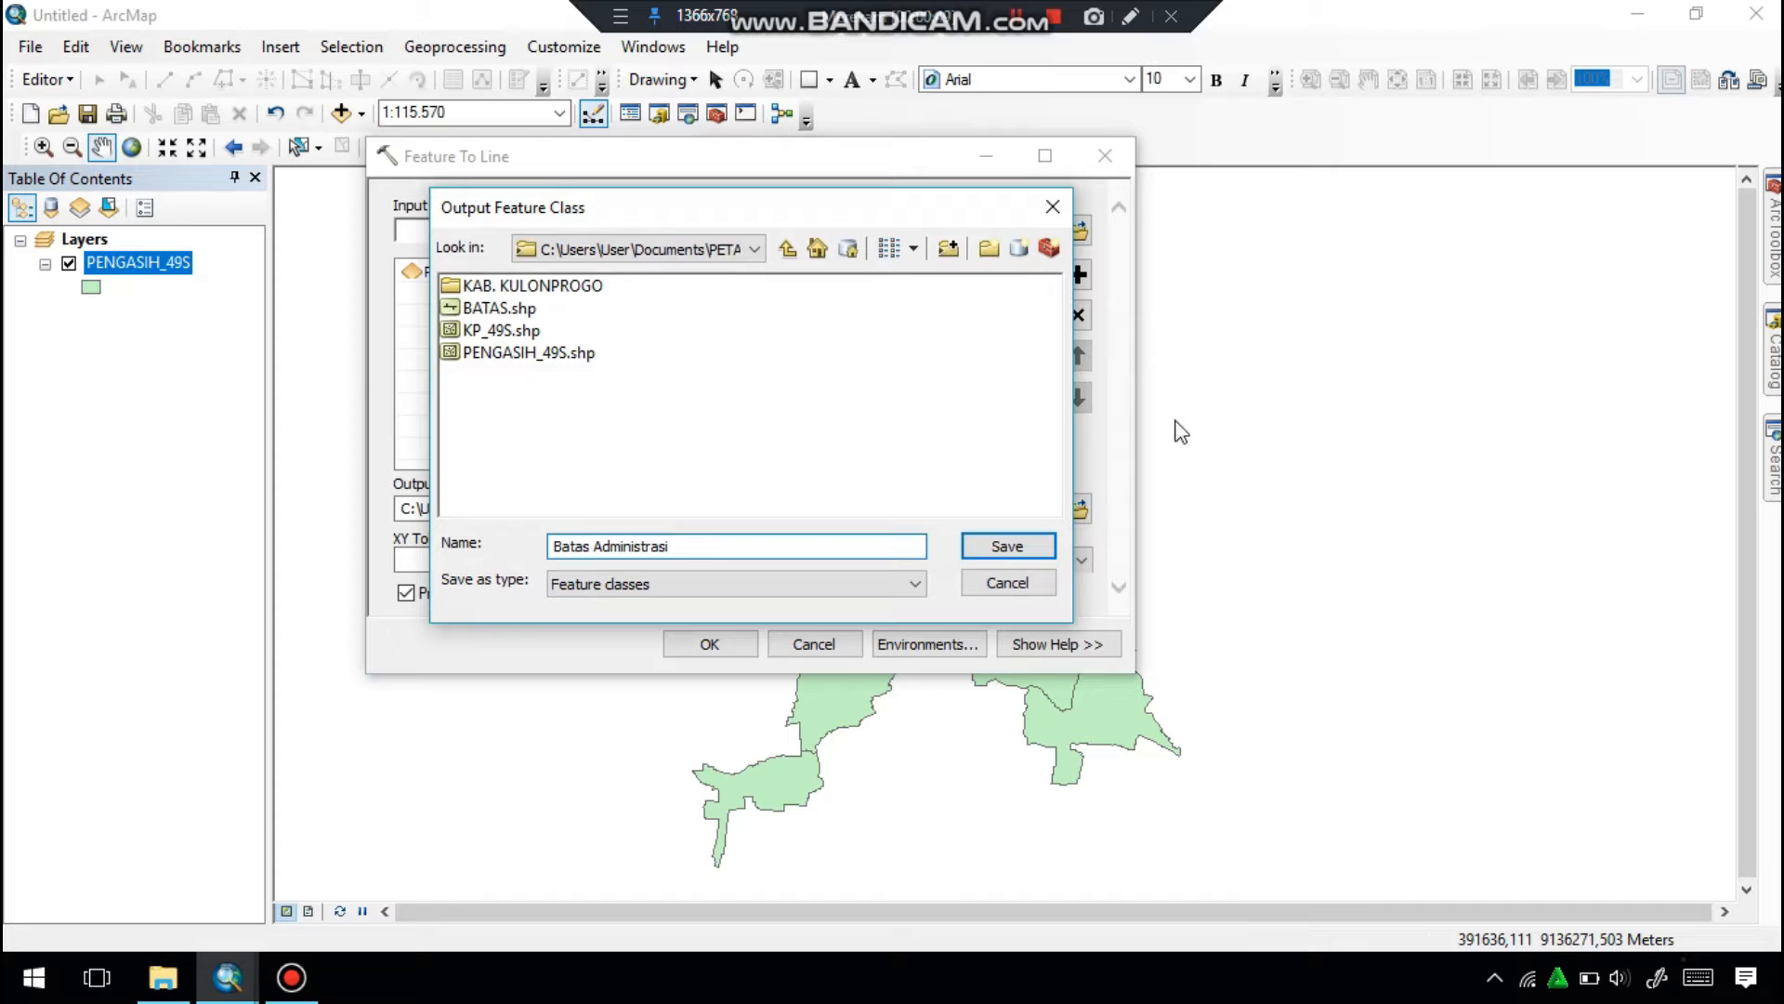
{"action": "left_click", "coordinate": [1007, 546]}
{"action": "left_click", "coordinate": [725, 644]}
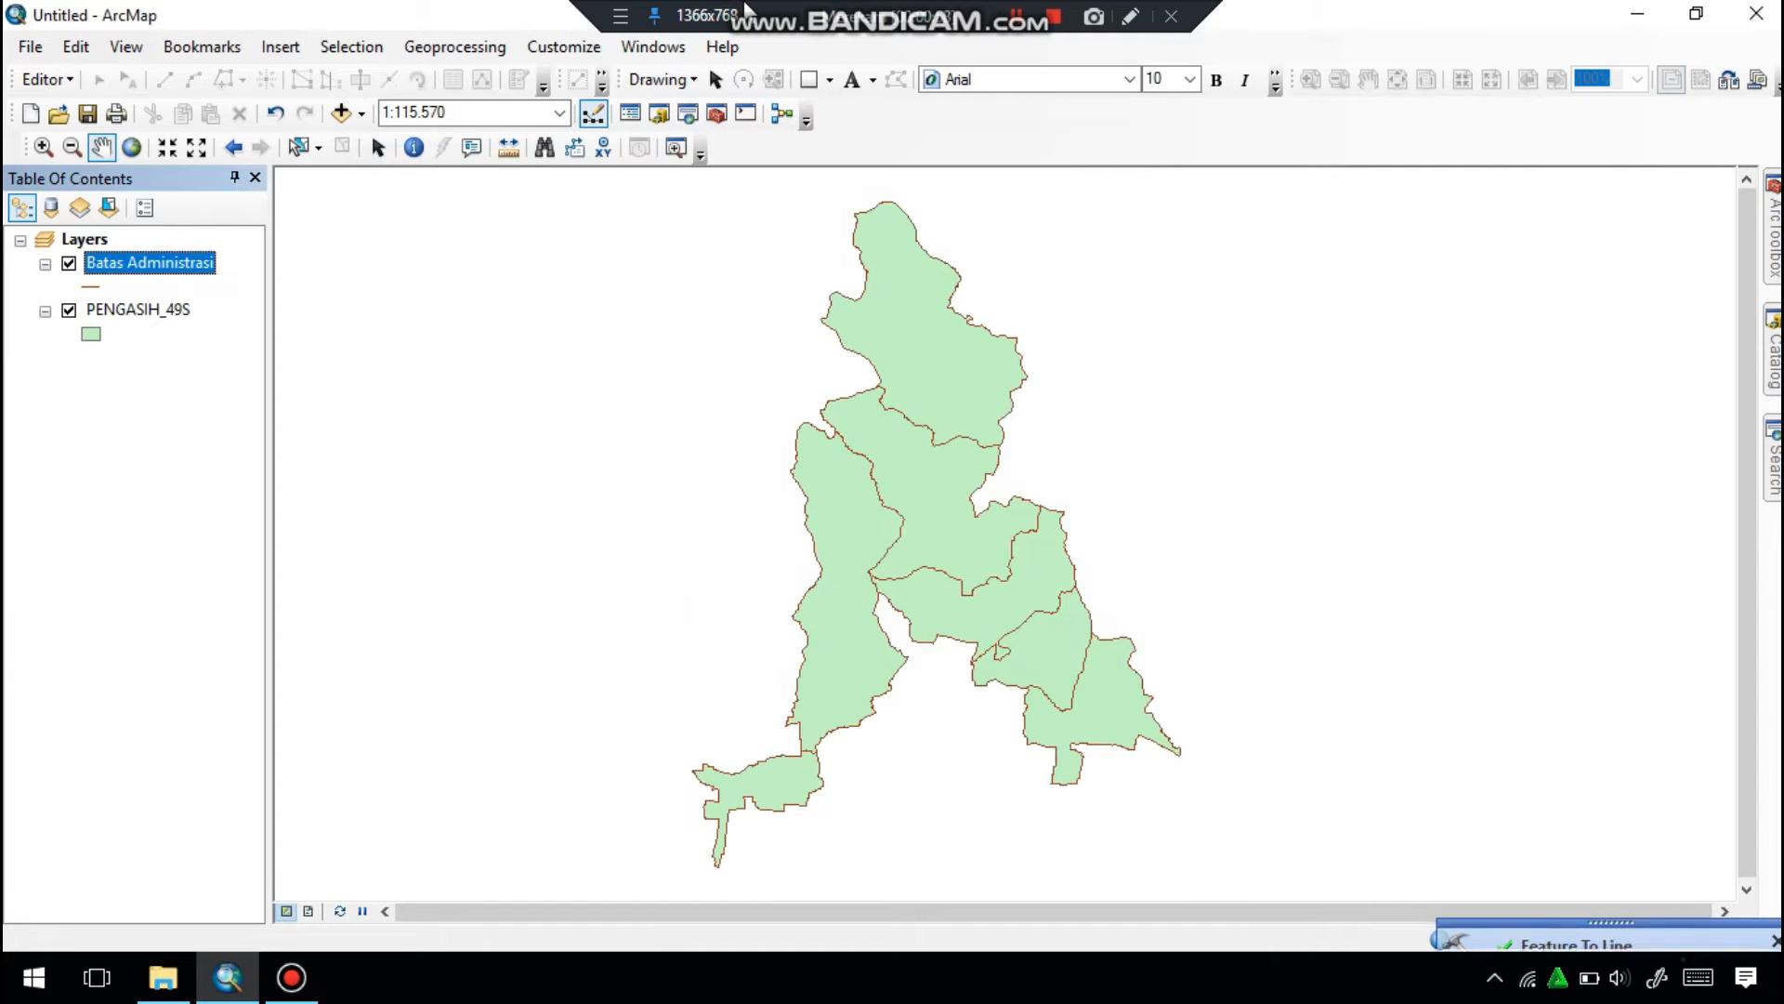
Add a text field named Batas to the Batas Administrasi attribute table, then close the table.
{"action": "left_click", "coordinate": [193, 263]}
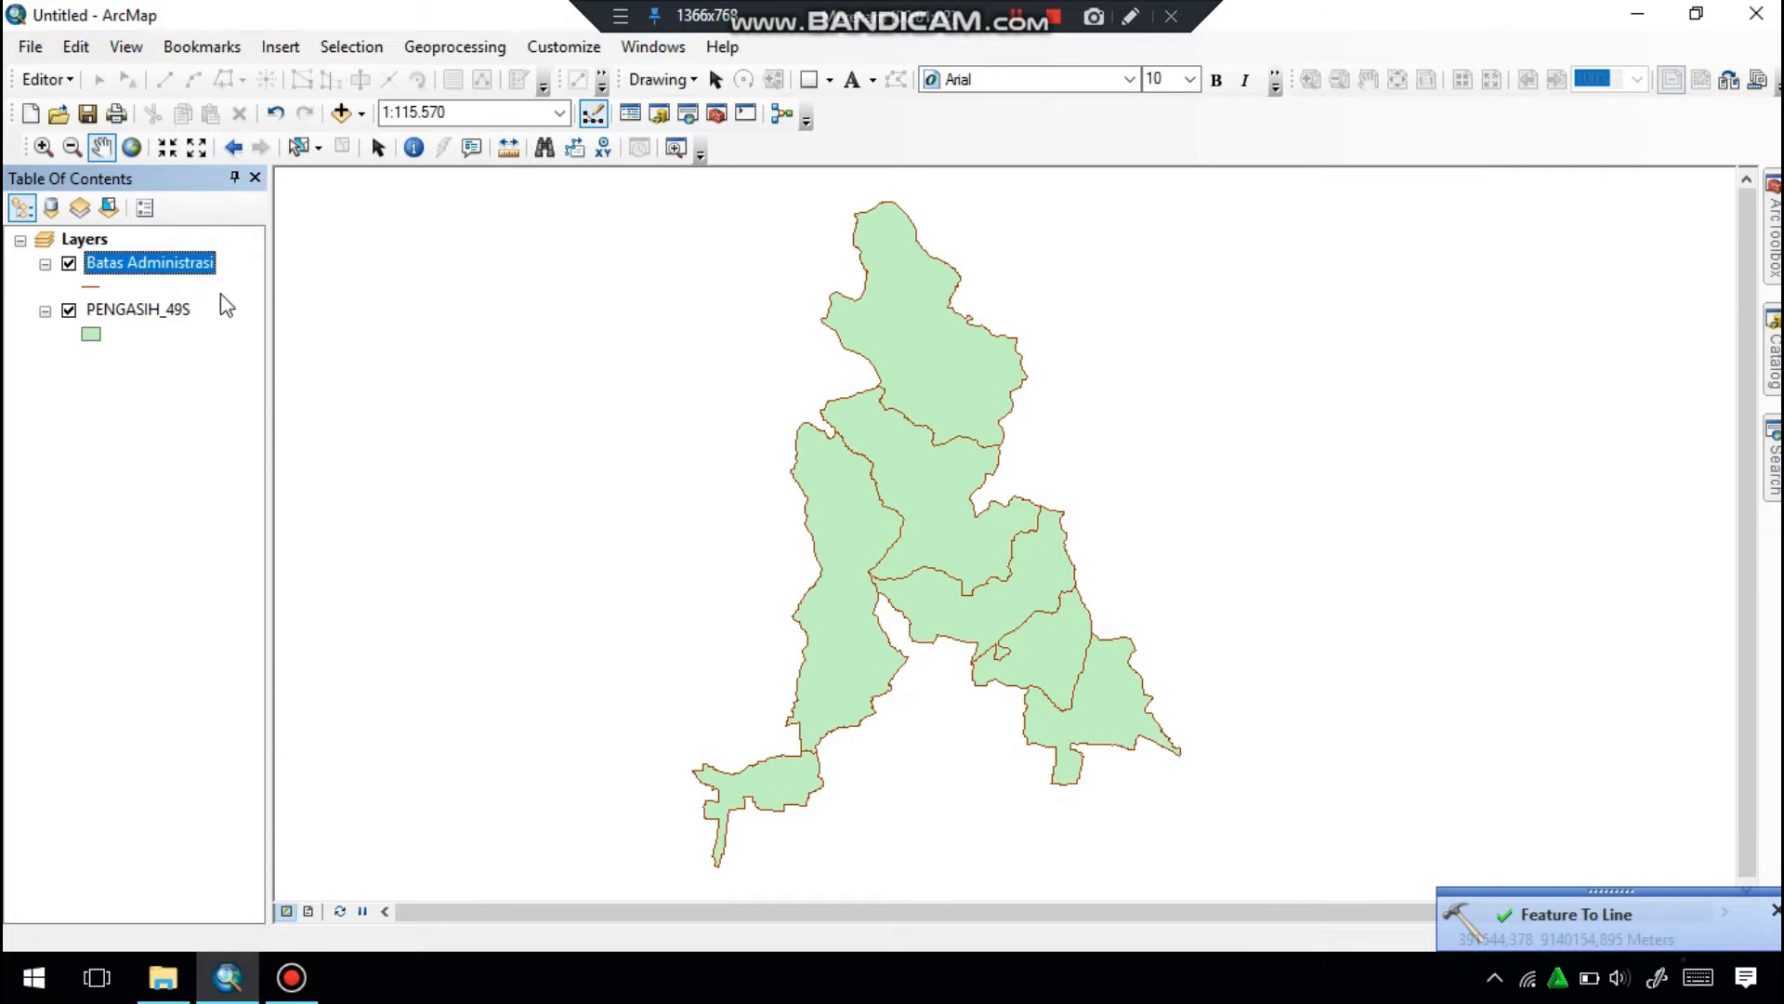
{"action": "right_click", "coordinate": [196, 263]}
{"action": "left_click", "coordinate": [241, 349]}
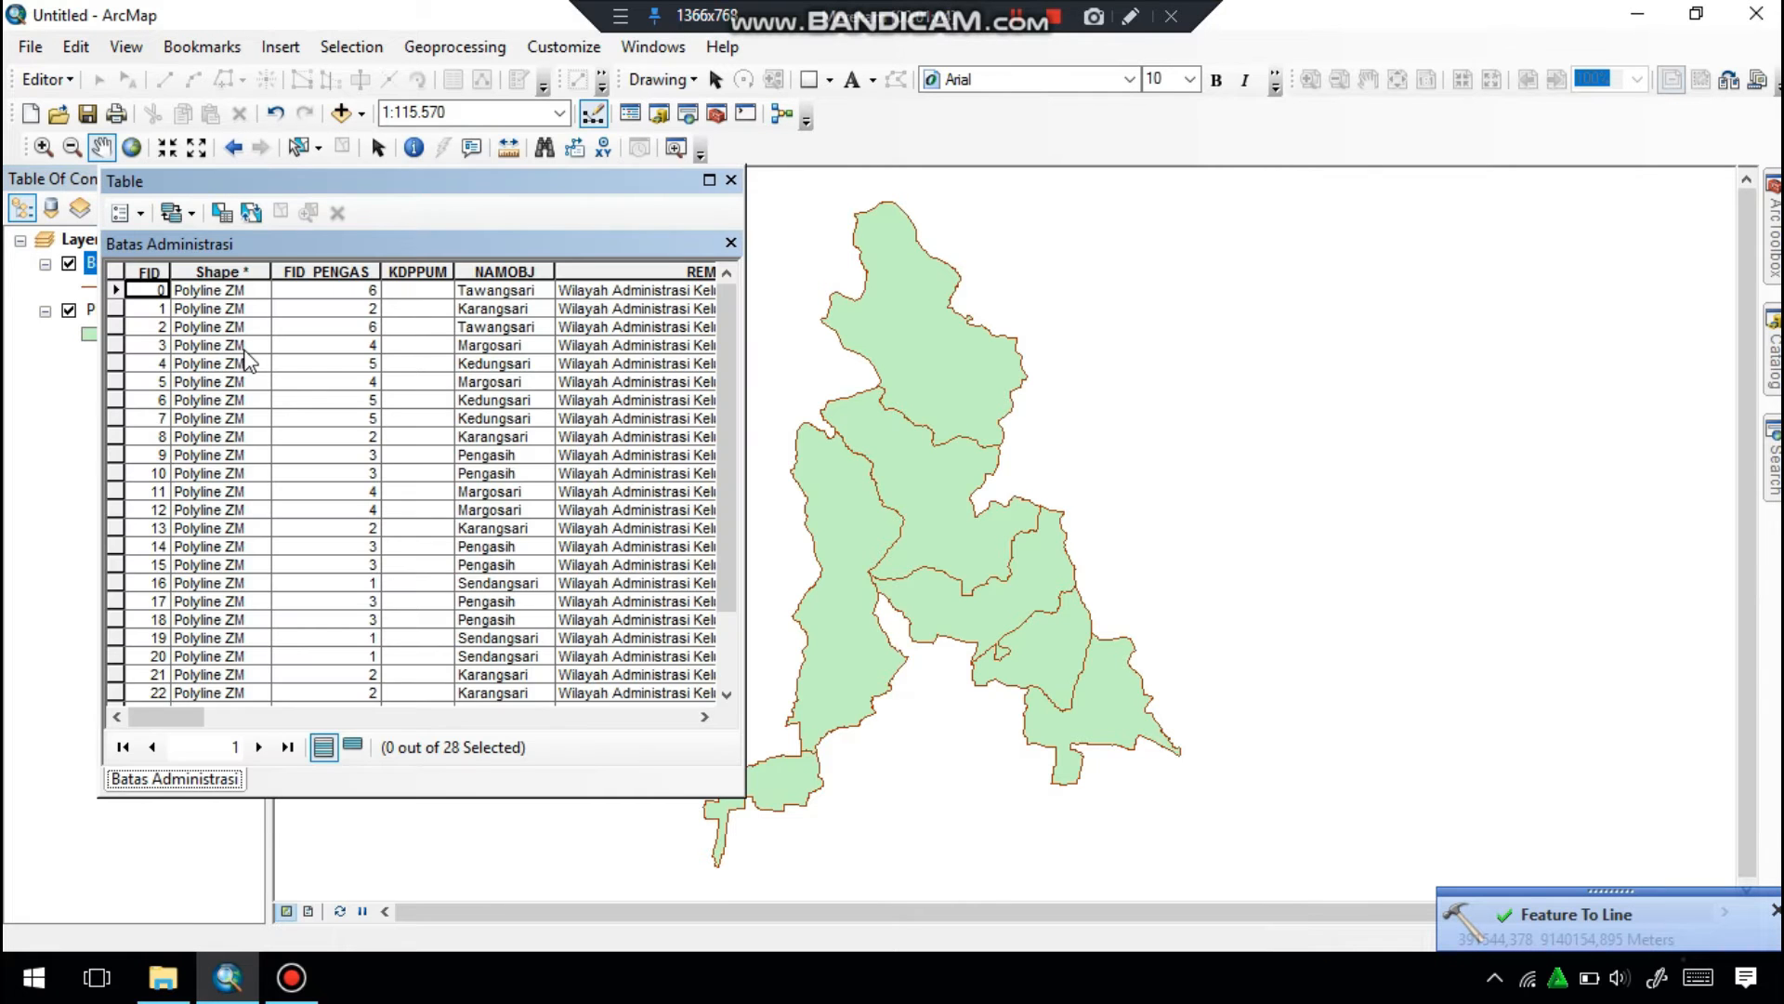
{"action": "left_click_drag", "start_coordinate": [182, 717], "coordinate": [685, 699]}
{"action": "left_click", "coordinate": [141, 213]}
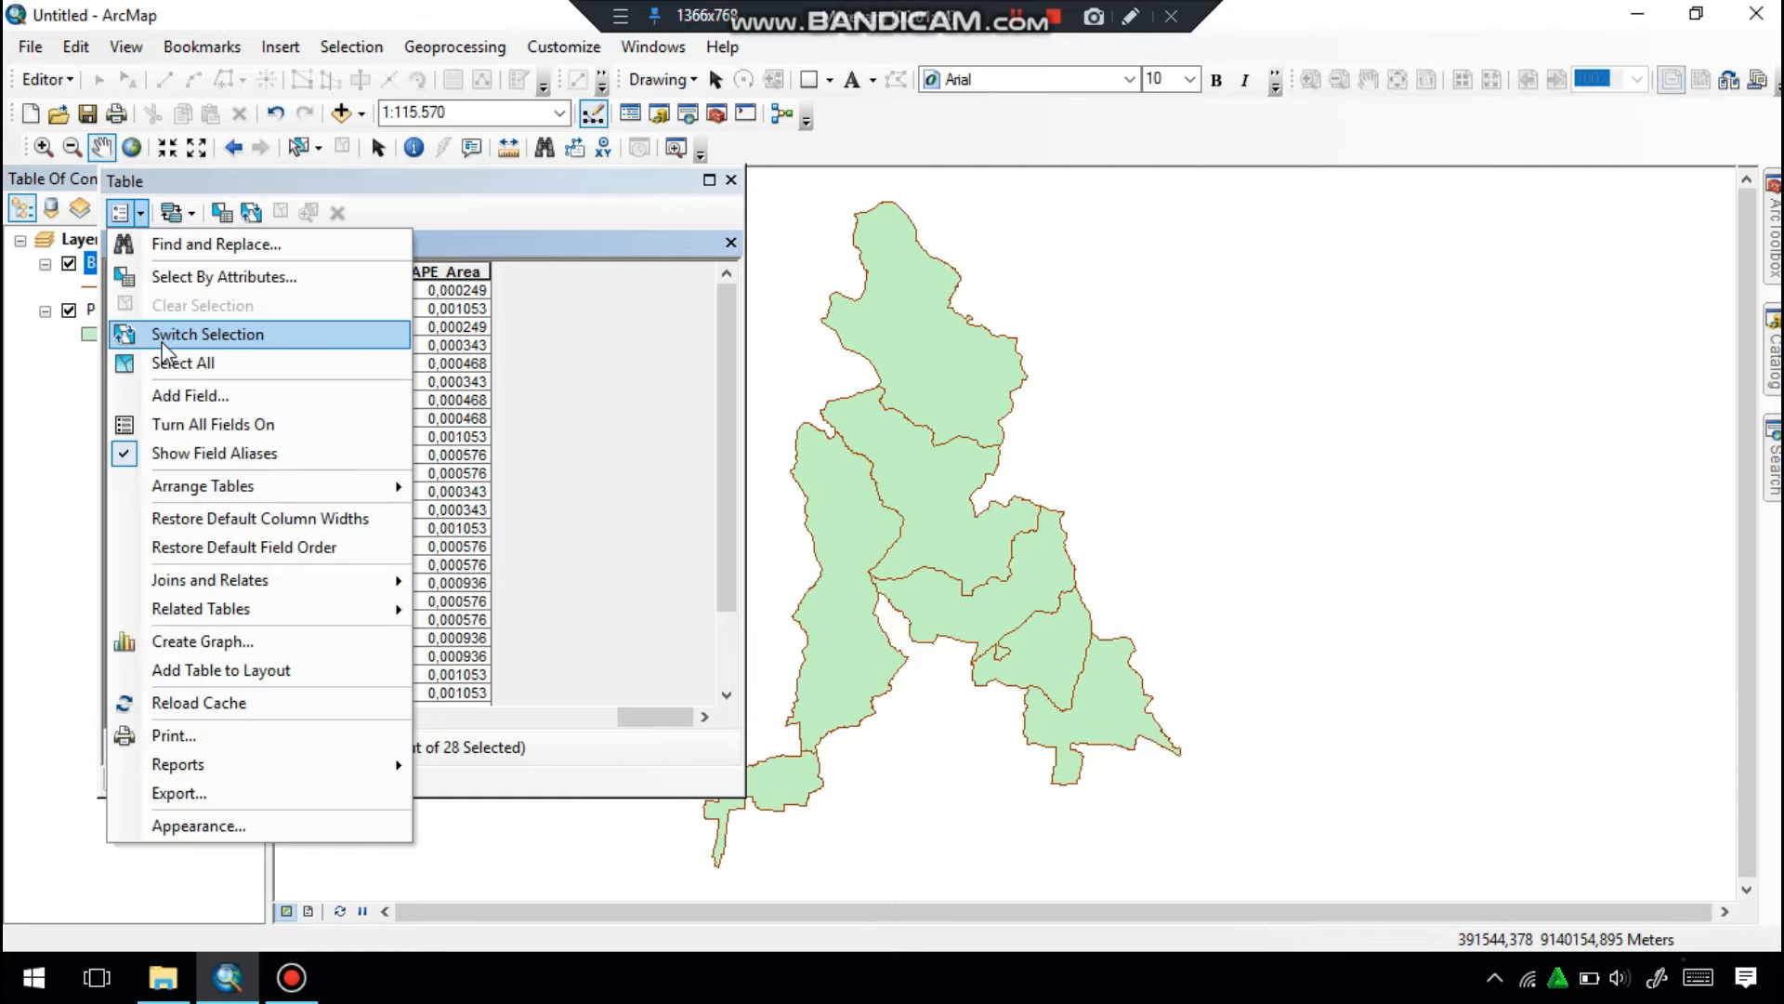
{"action": "left_click", "coordinate": [174, 401]}
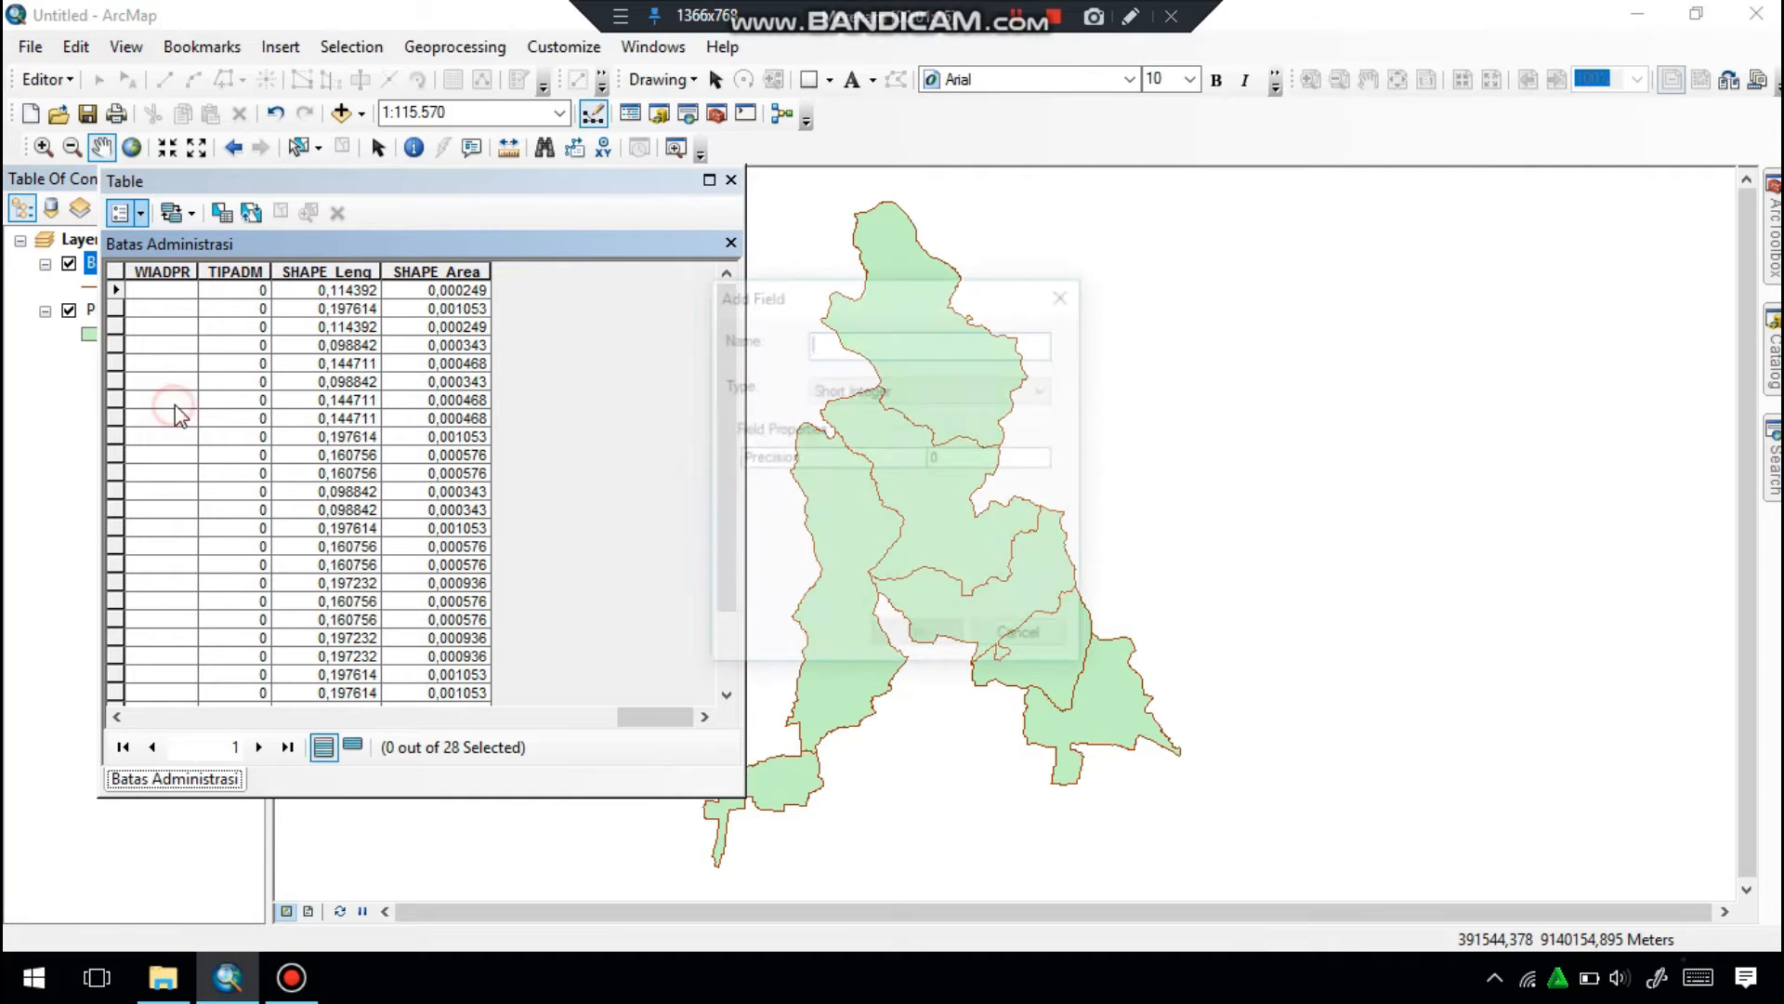
{"action": "type", "text": "Batas"}
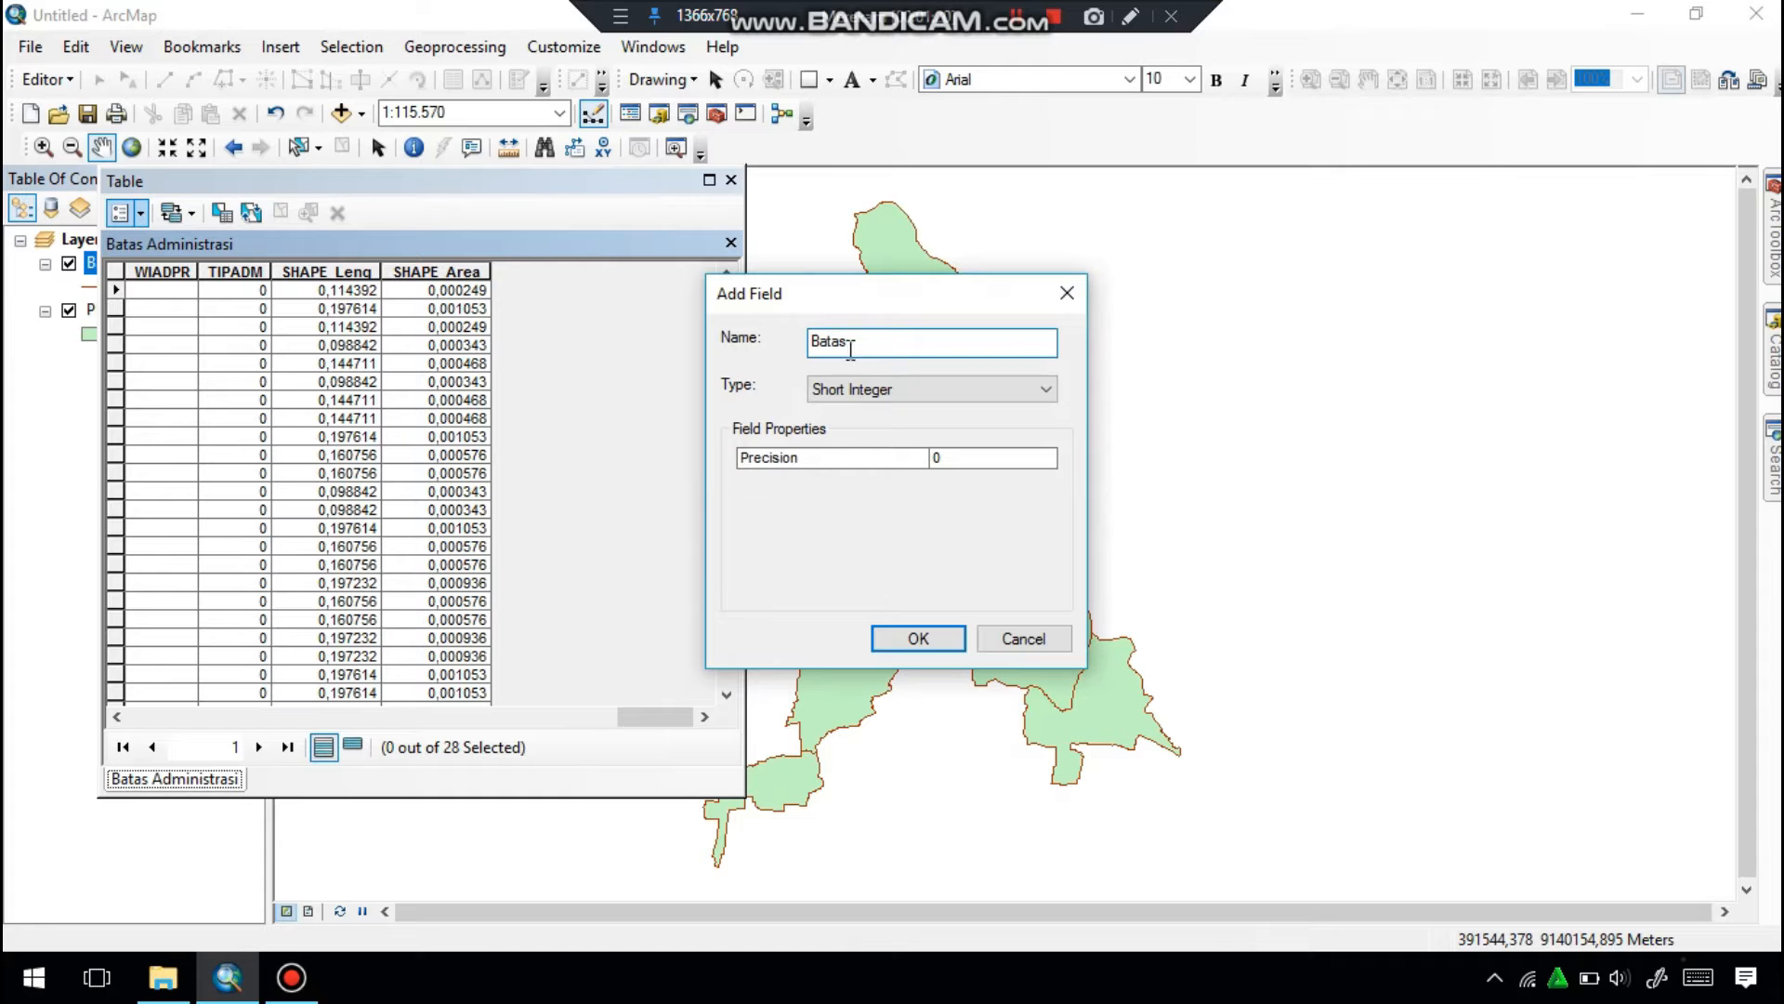
{"action": "left_click", "coordinate": [841, 388]}
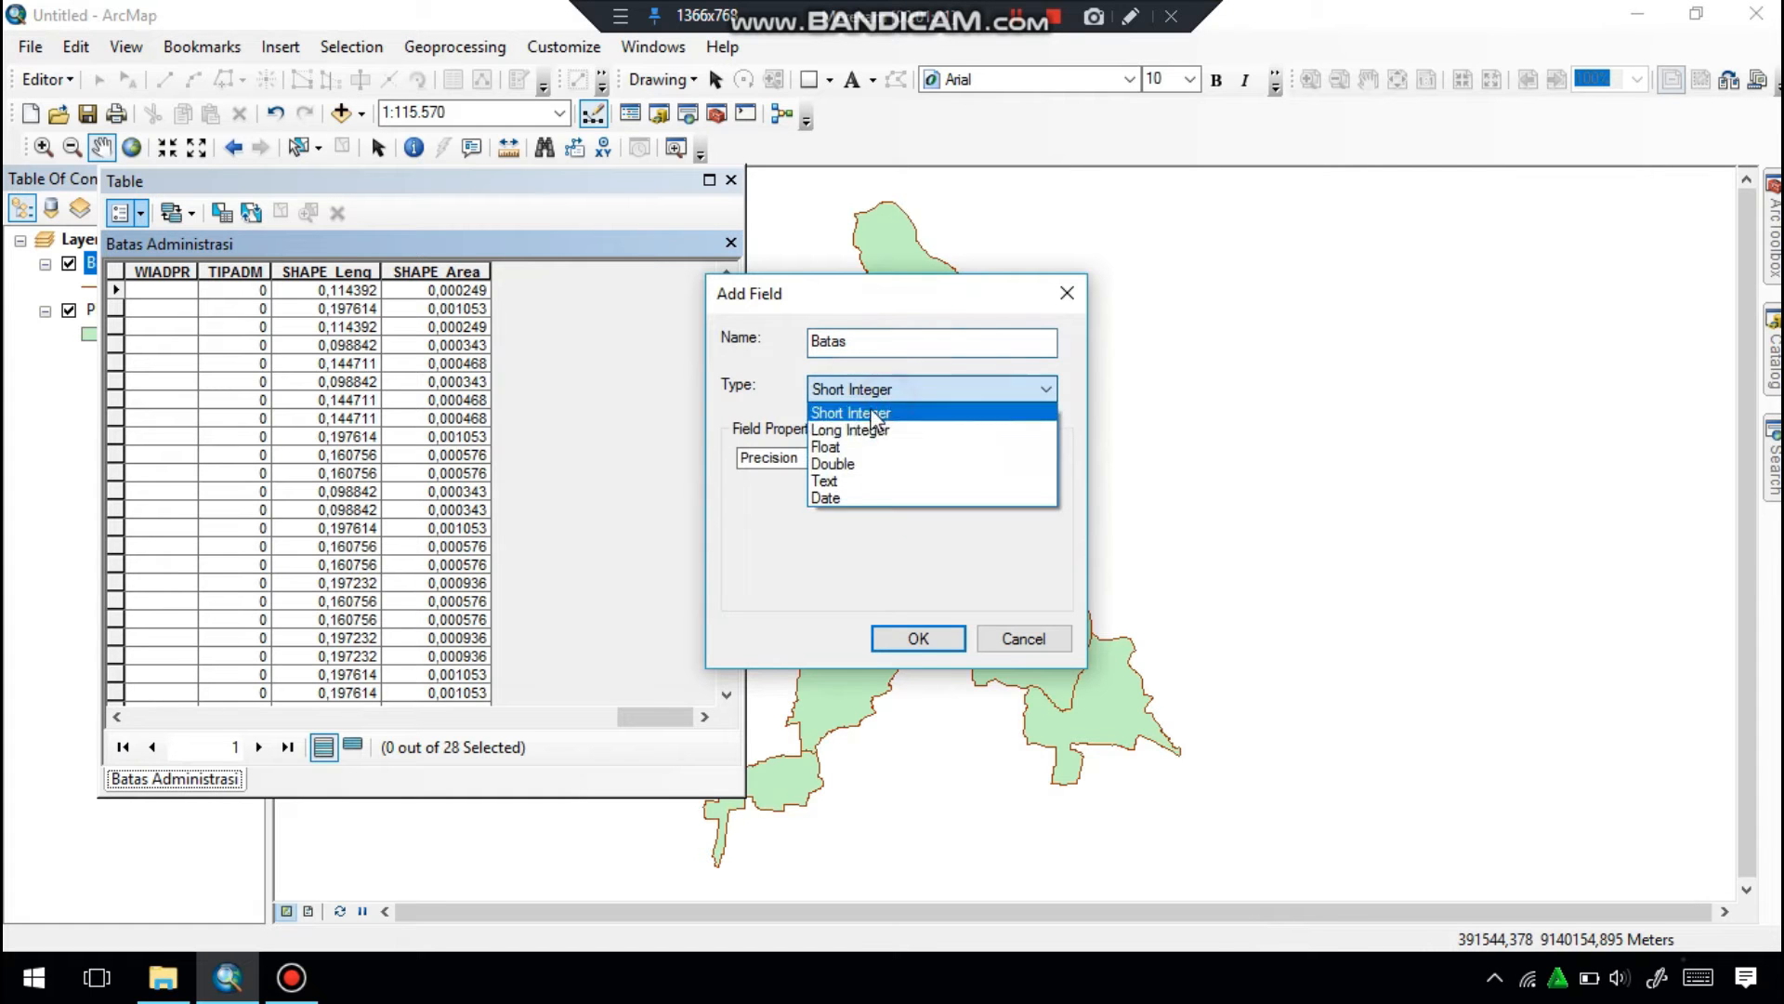
{"action": "left_click", "coordinate": [827, 480]}
{"action": "left_click", "coordinate": [908, 637]}
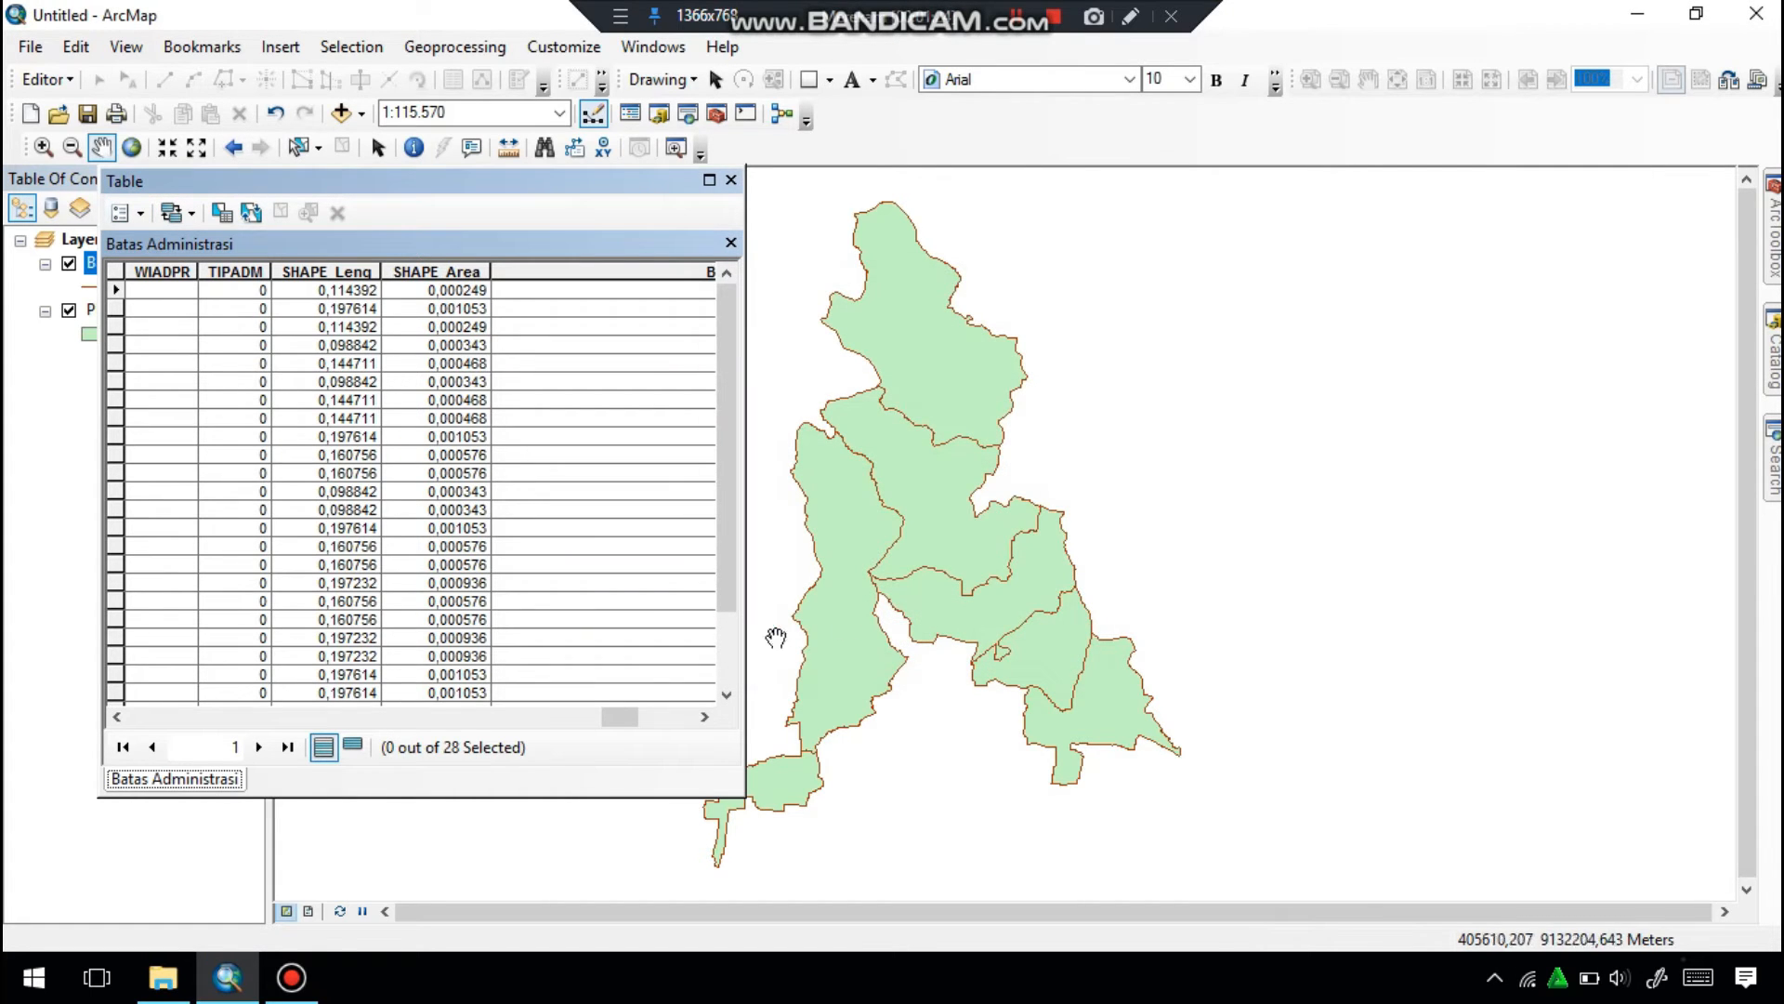
{"action": "left_click", "coordinate": [733, 181]}
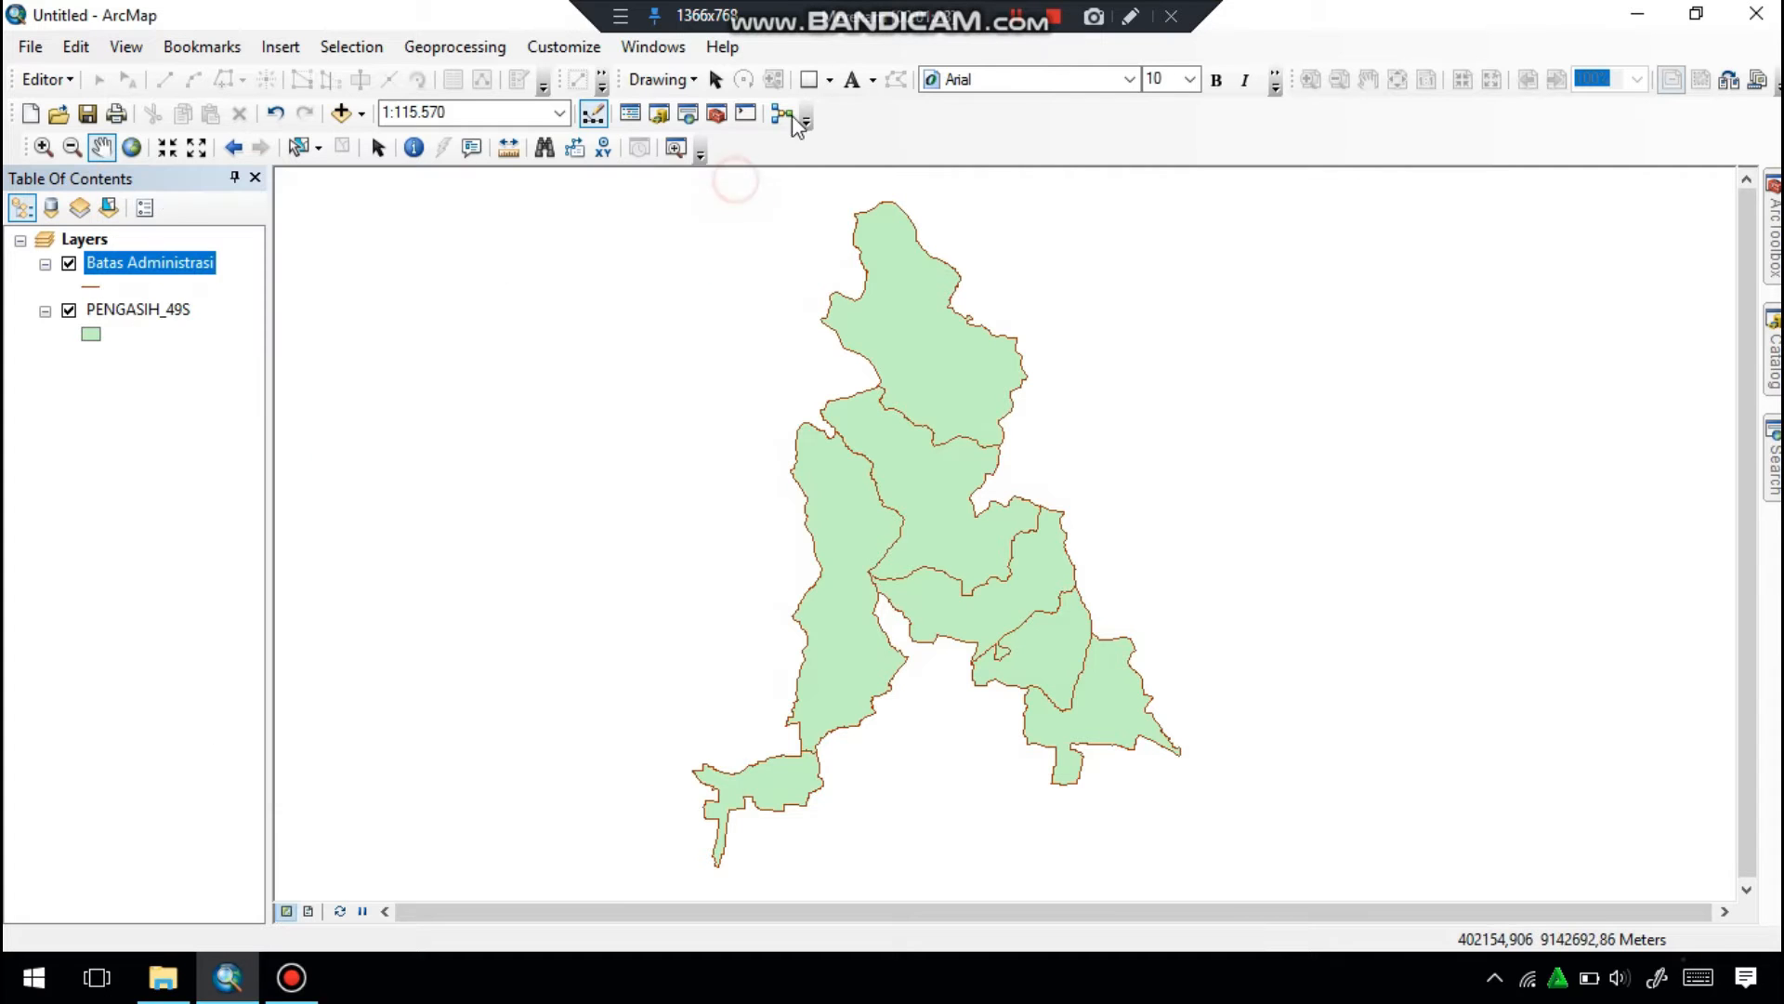
Place the Batas Administrasi attribute table beside the map with the Batas field in view, and start an edit session.
{"action": "left_click", "coordinate": [1017, 16]}
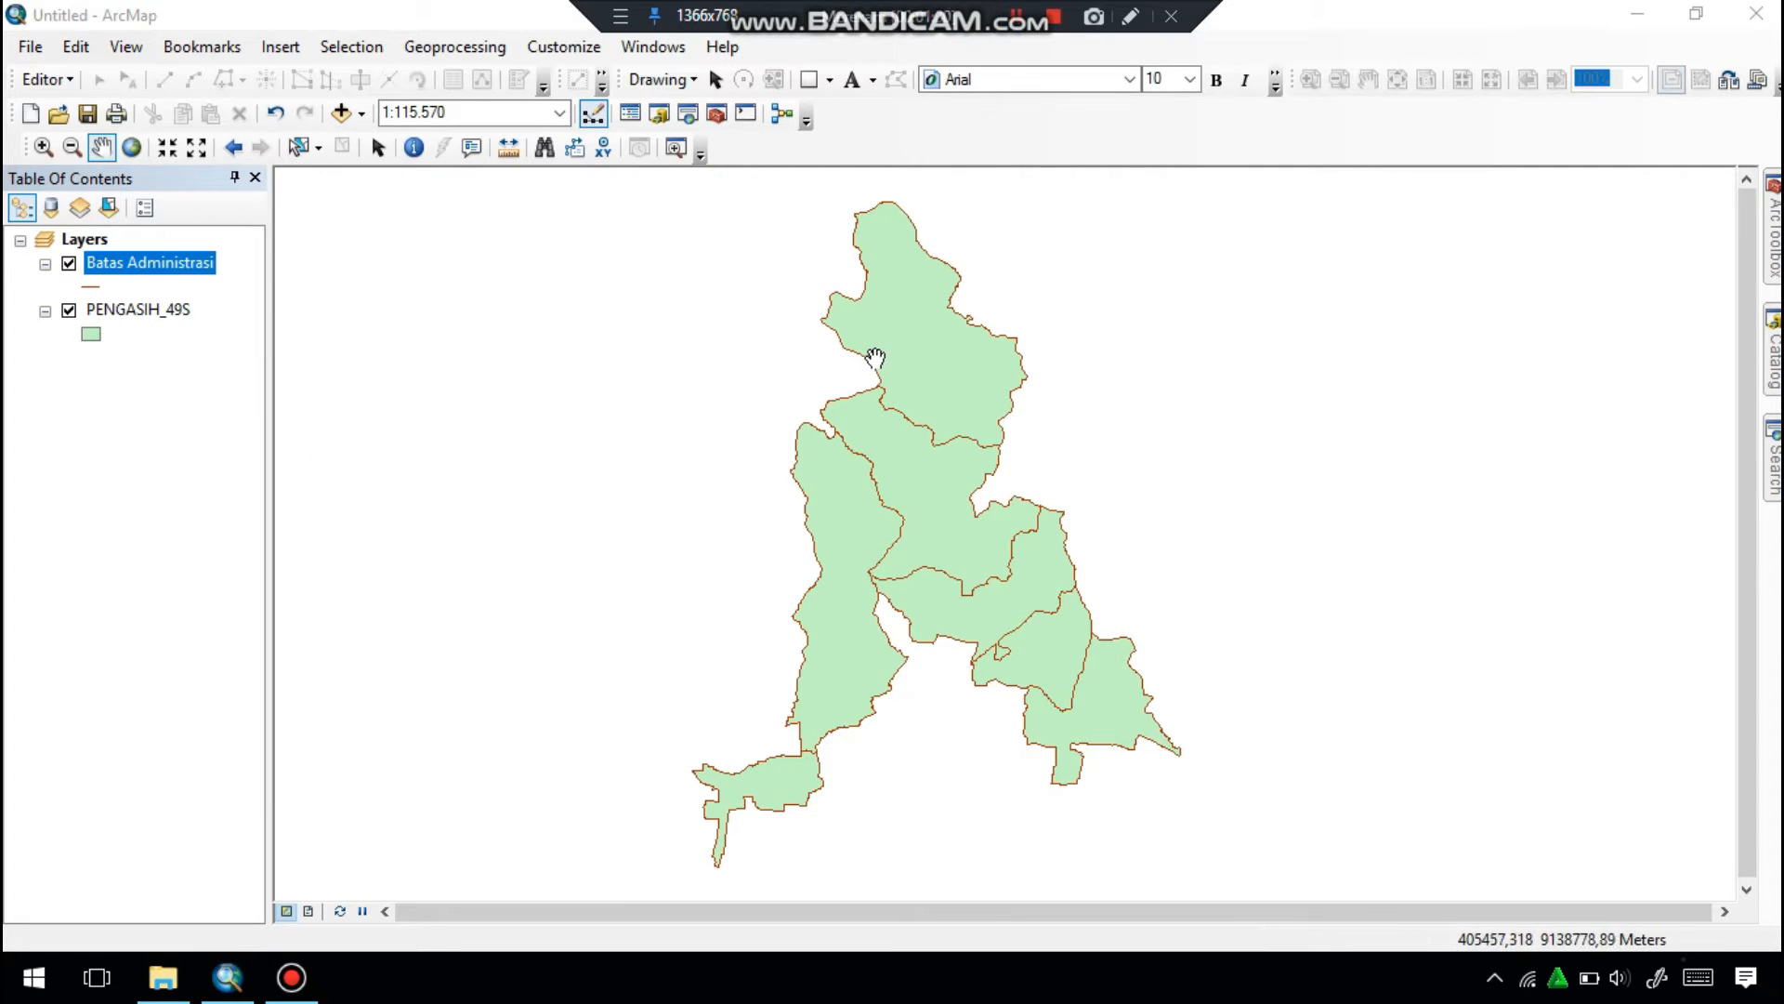
{"action": "left_click_drag", "start_coordinate": [890, 398], "coordinate": [600, 401]}
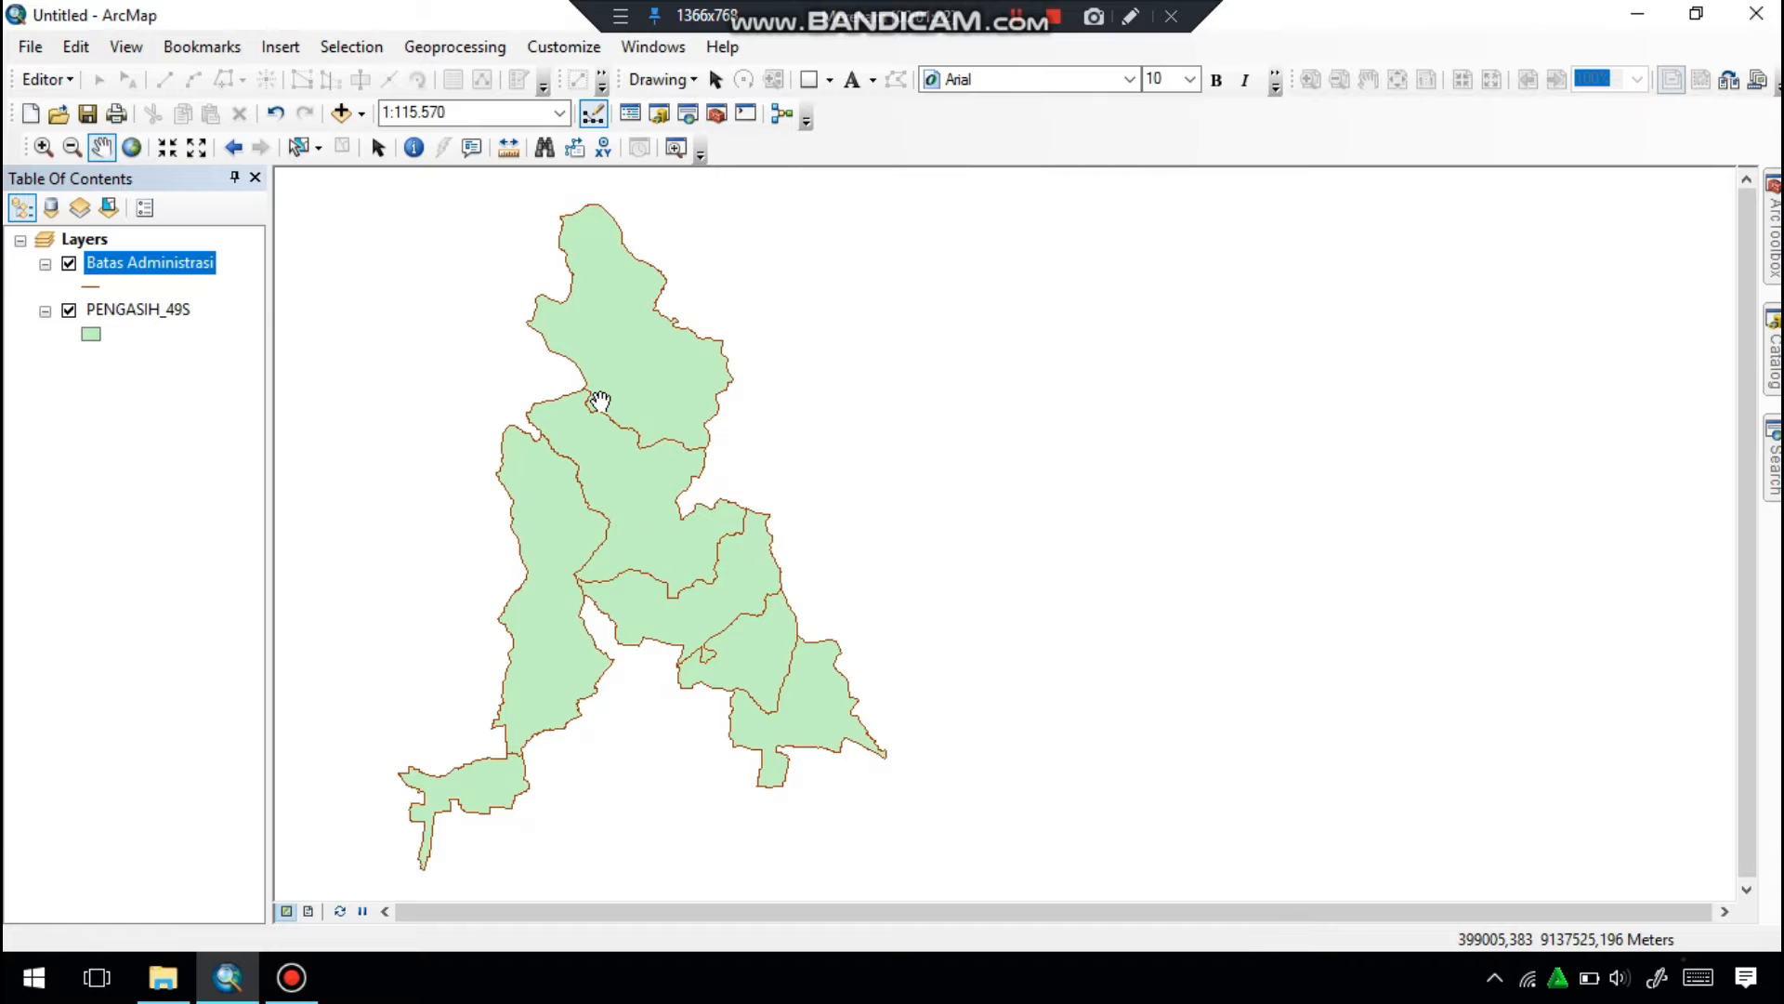
{"action": "right_click", "coordinate": [195, 265]}
{"action": "left_click", "coordinate": [263, 340]}
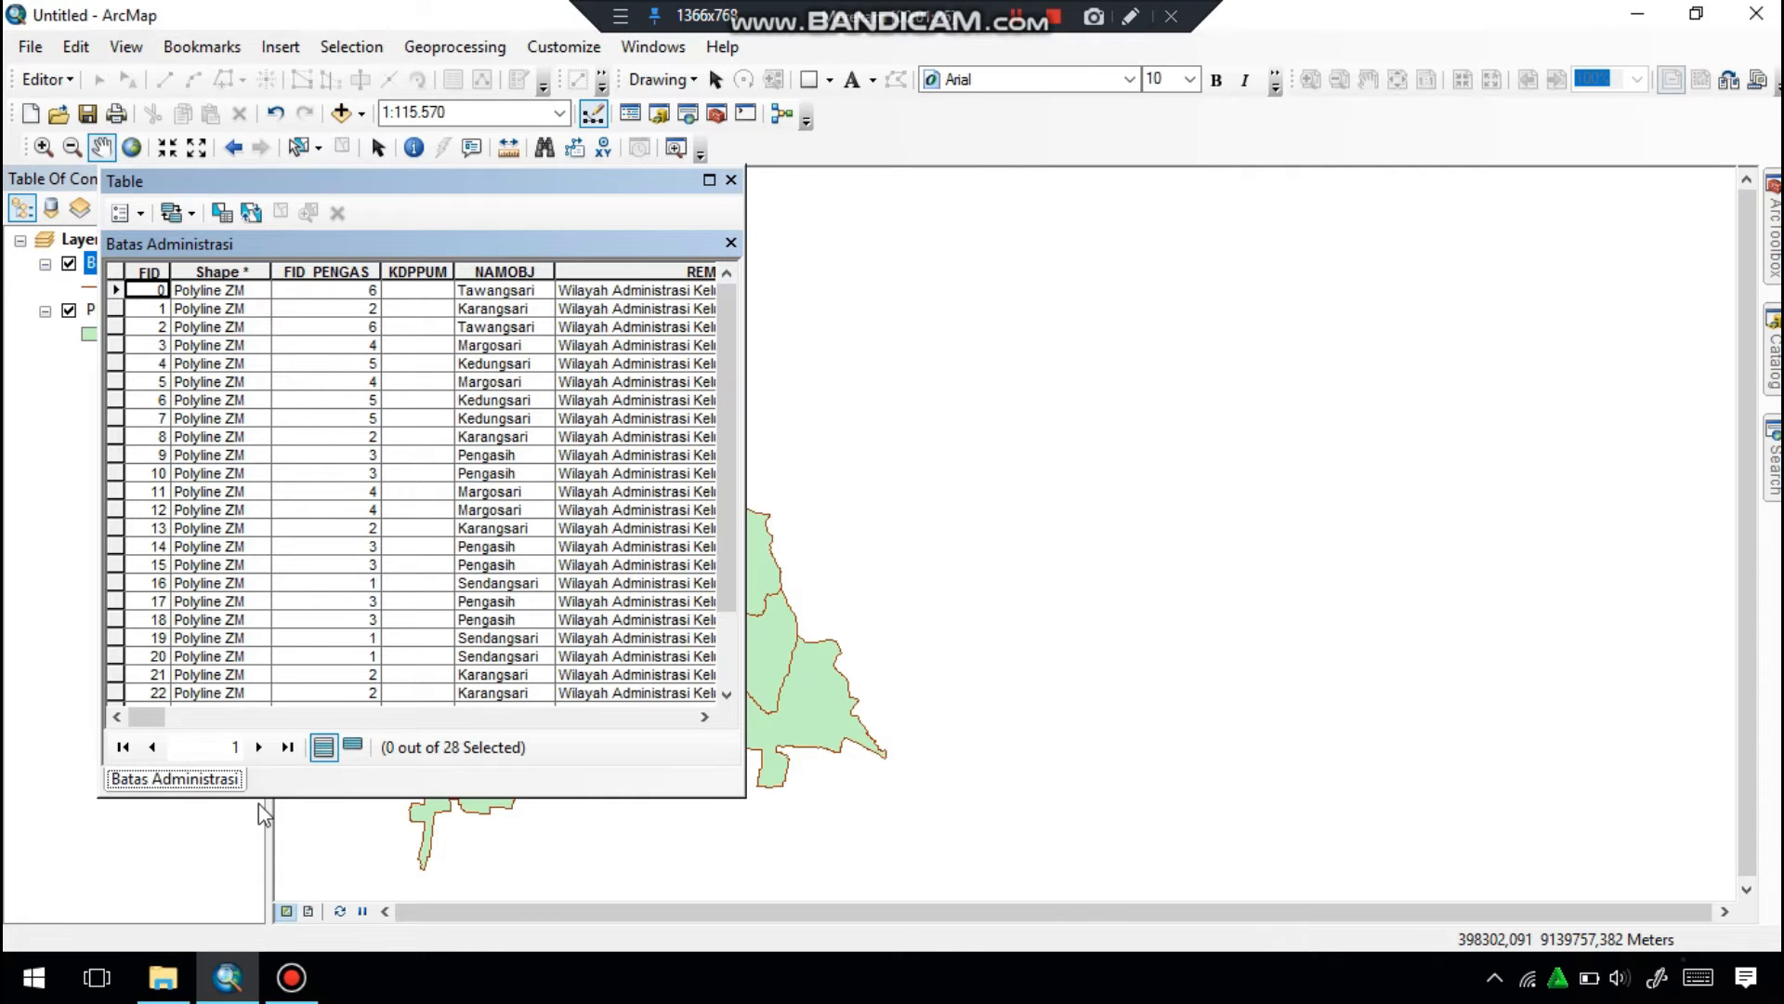
{"action": "left_click_drag", "start_coordinate": [147, 717], "coordinate": [677, 721]}
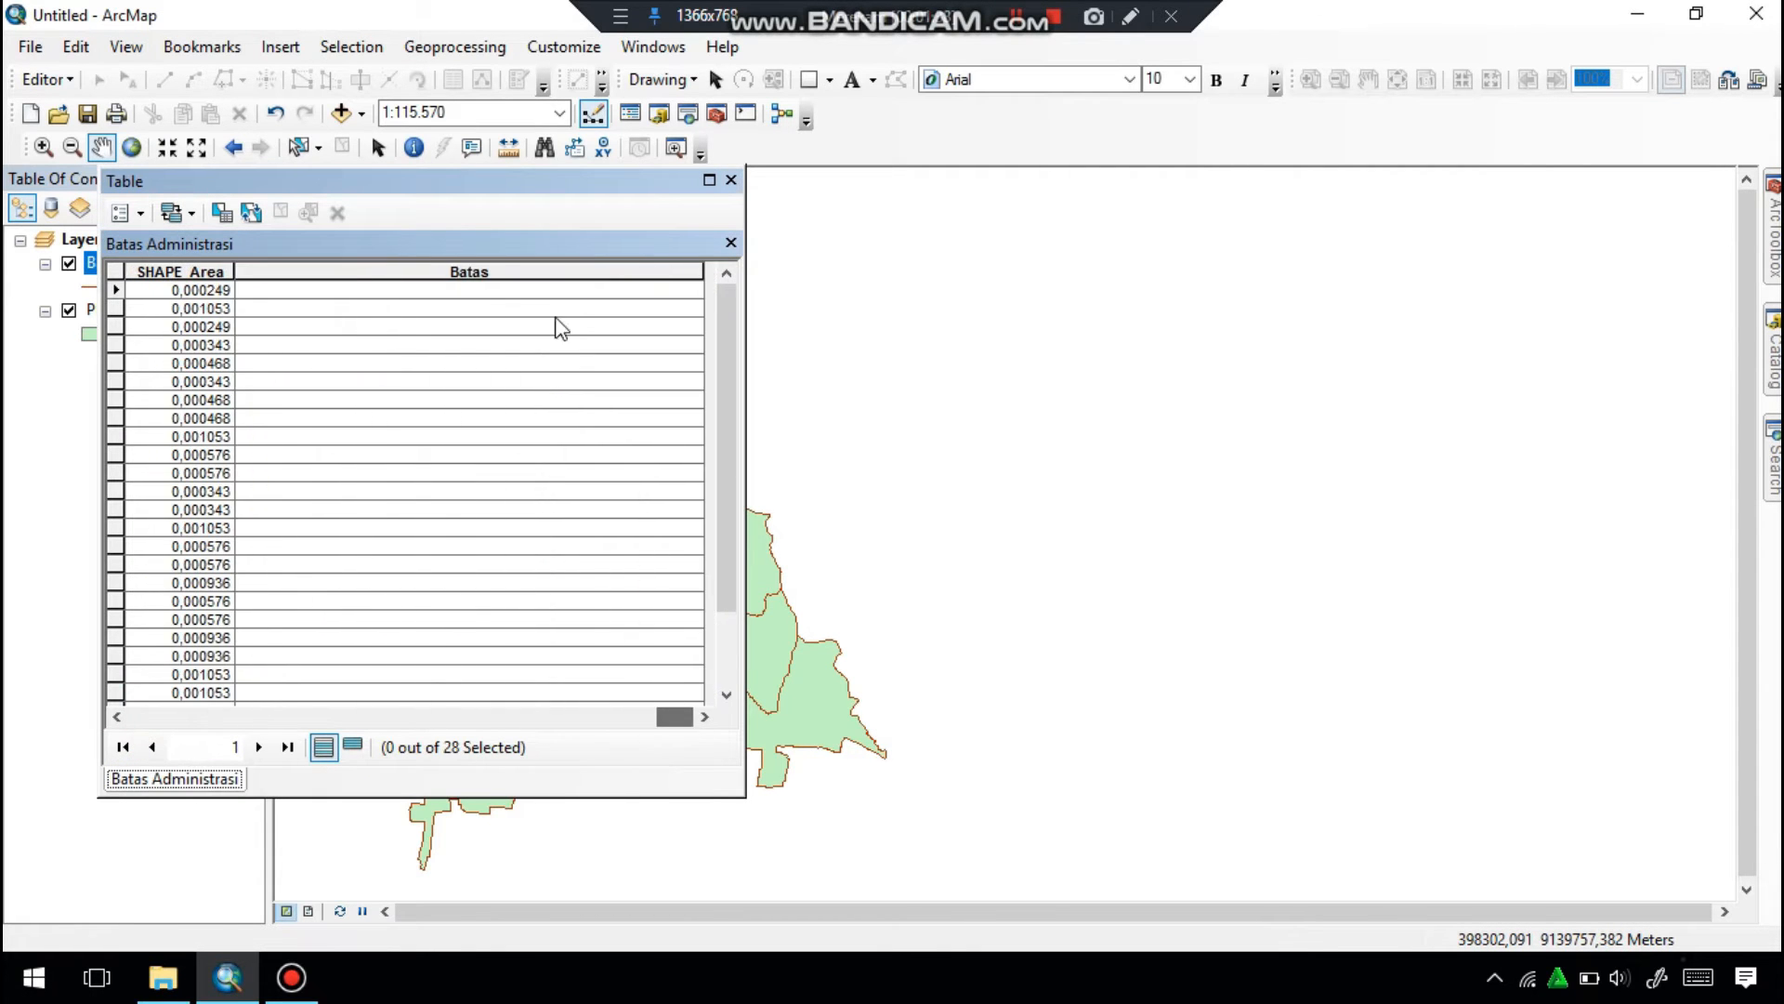
{"action": "left_click_drag", "start_coordinate": [645, 209], "coordinate": [1412, 214]}
{"action": "left_click", "coordinate": [46, 79]}
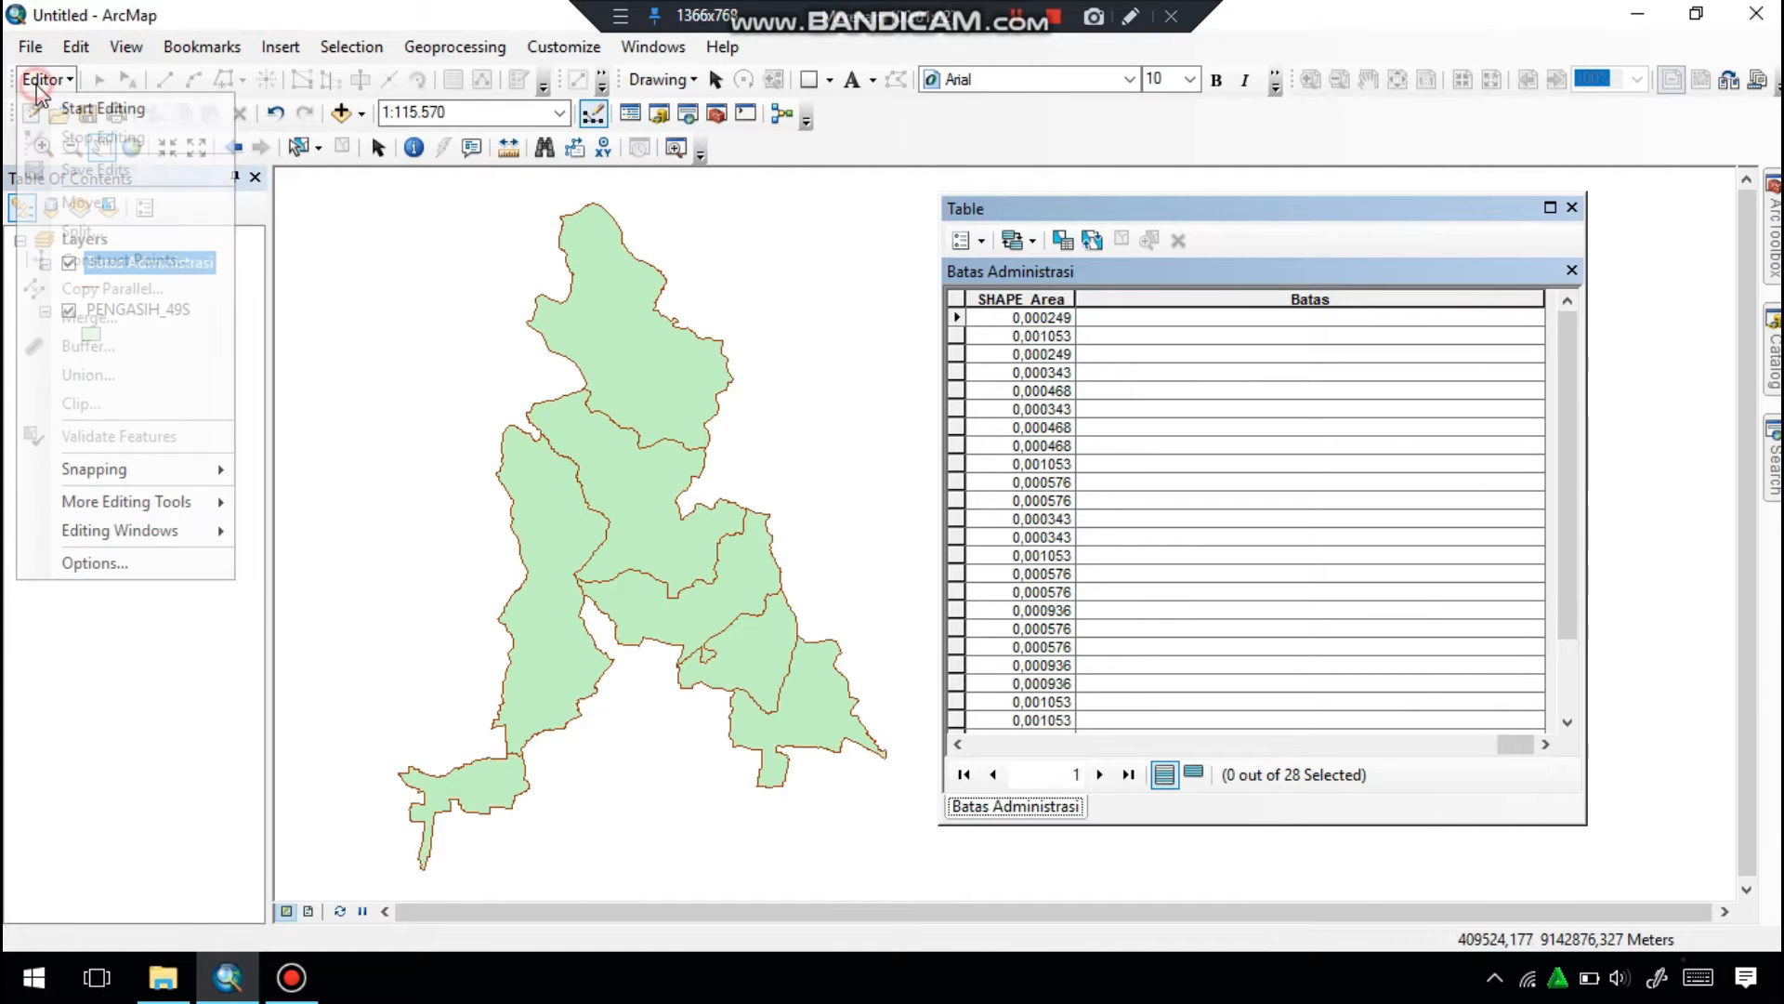
{"action": "left_click", "coordinate": [56, 109]}
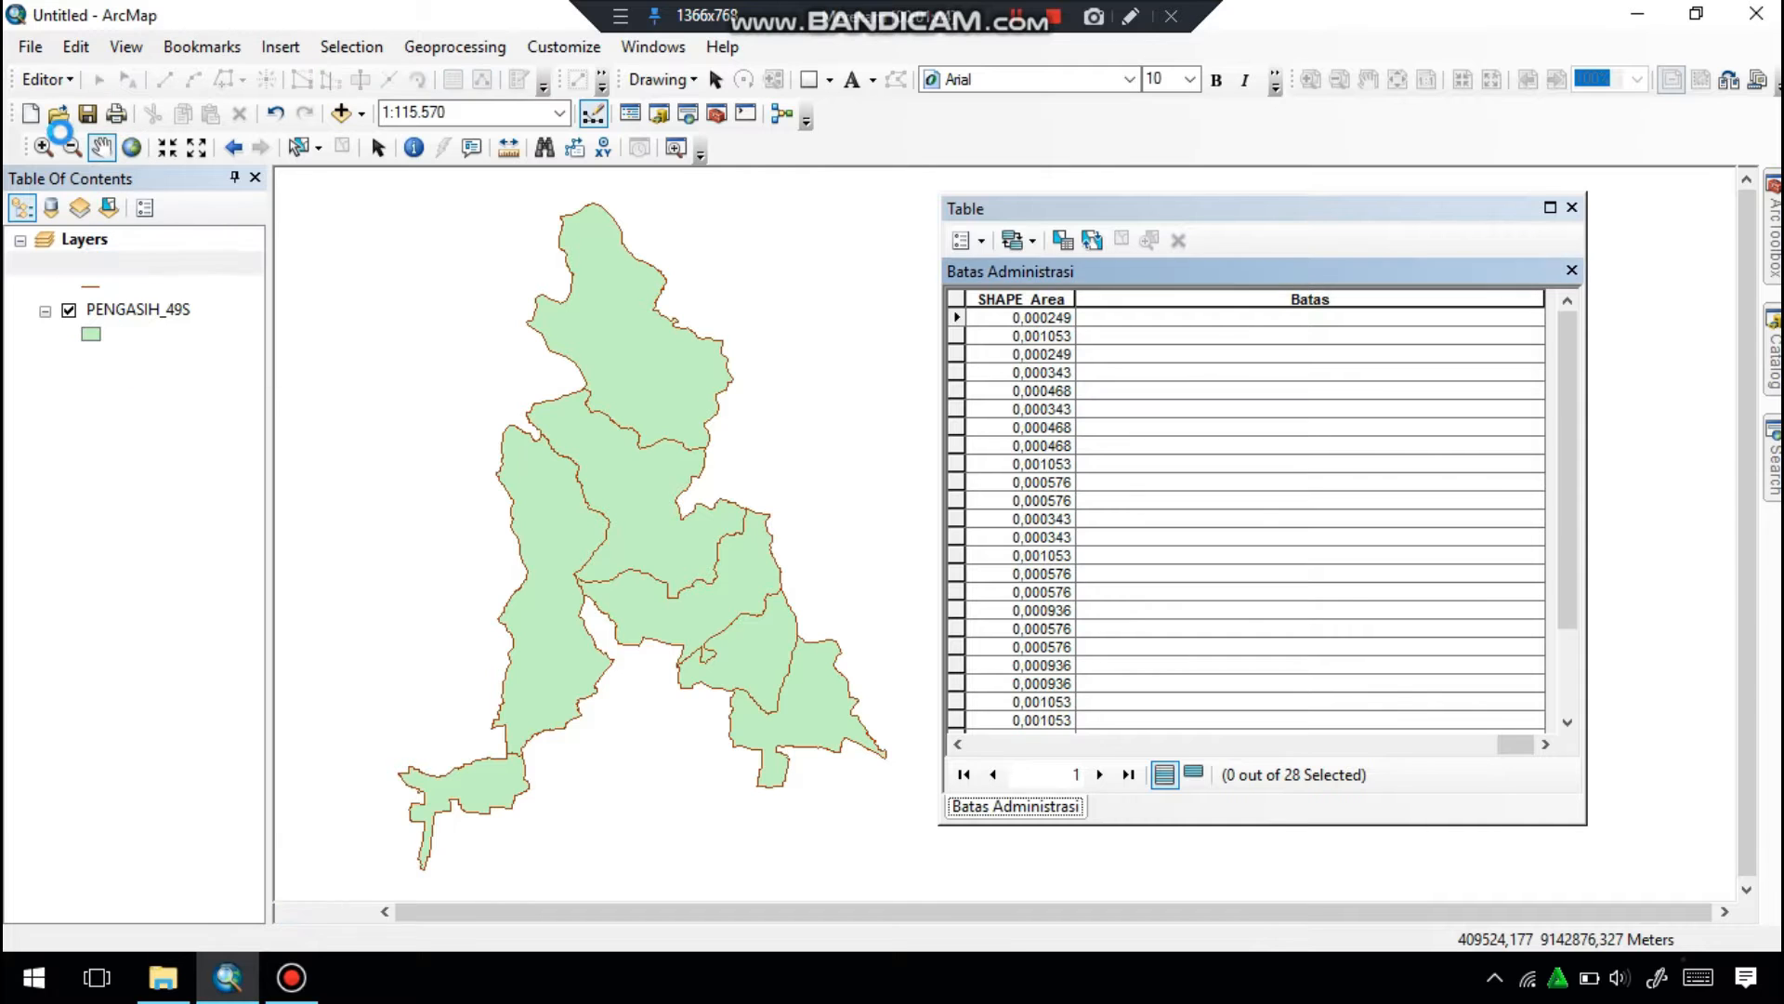
Select the seven interior boundary lines shared by neighbouring village polygons, including the short segments in the southwest and centre.
{"action": "left_click", "coordinate": [558, 453]}
{"action": "left_click", "coordinate": [622, 417], "text": "shift"}
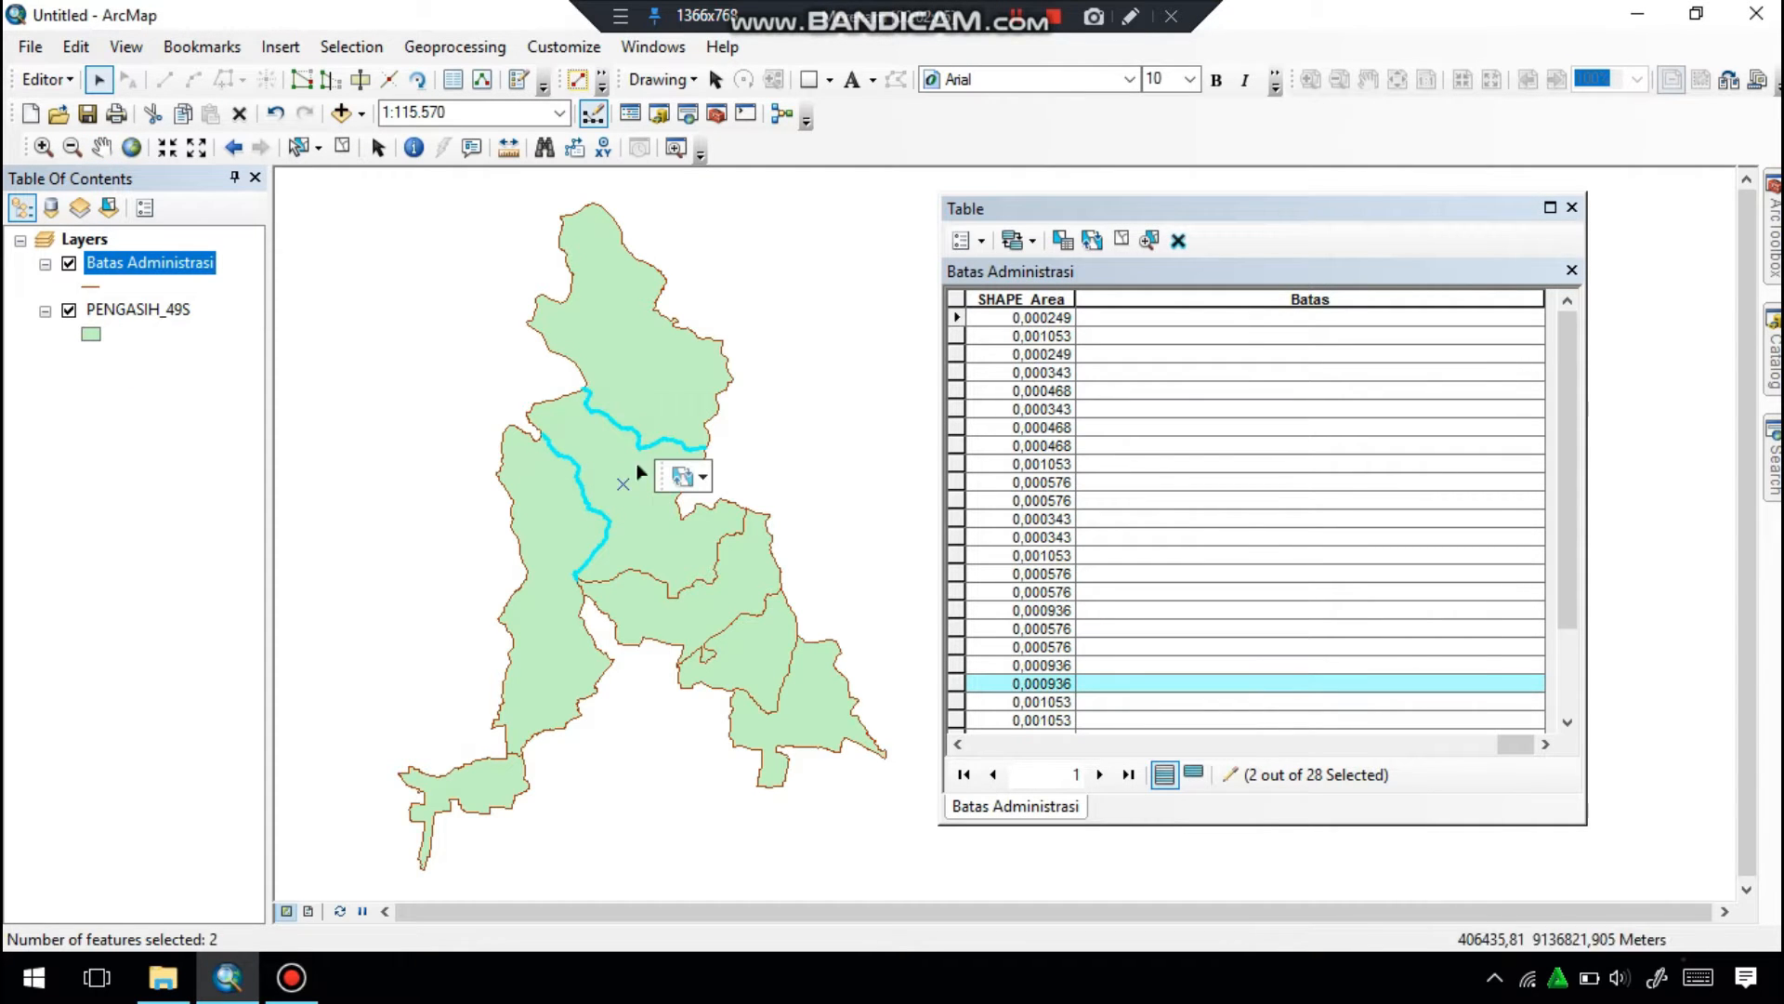
{"action": "left_click", "coordinate": [716, 571], "text": "shift"}
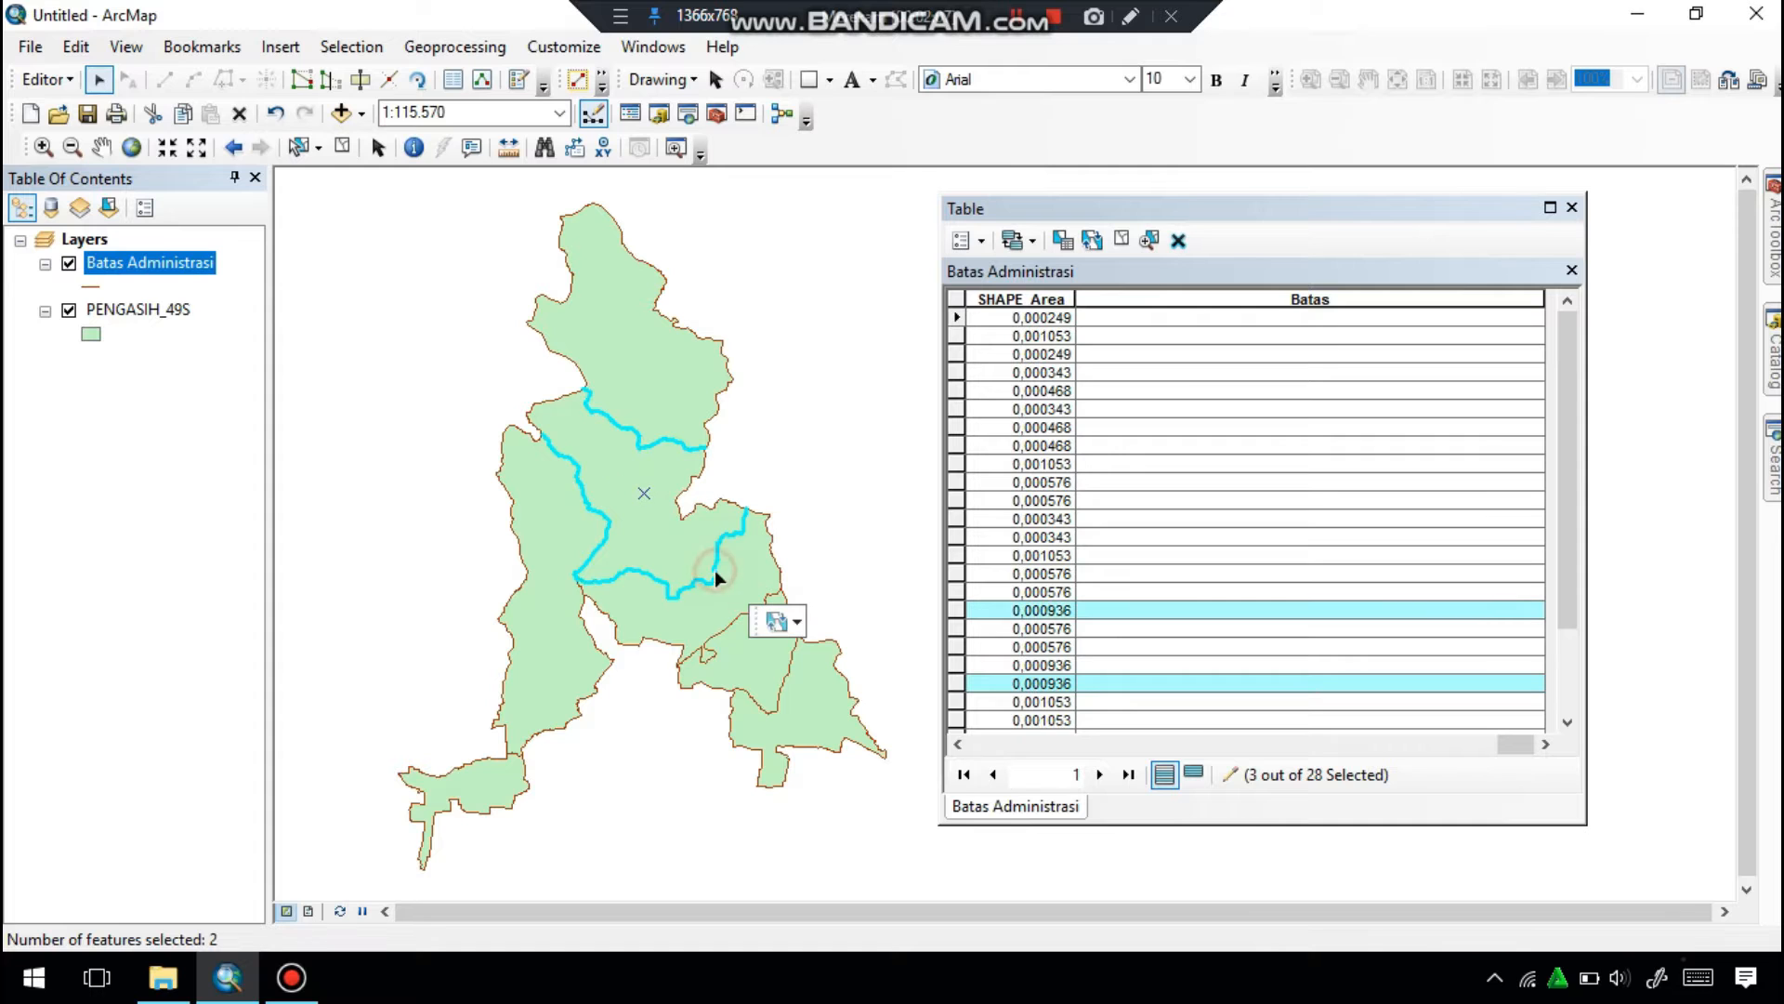
{"action": "left_click", "coordinate": [736, 620], "text": "shift"}
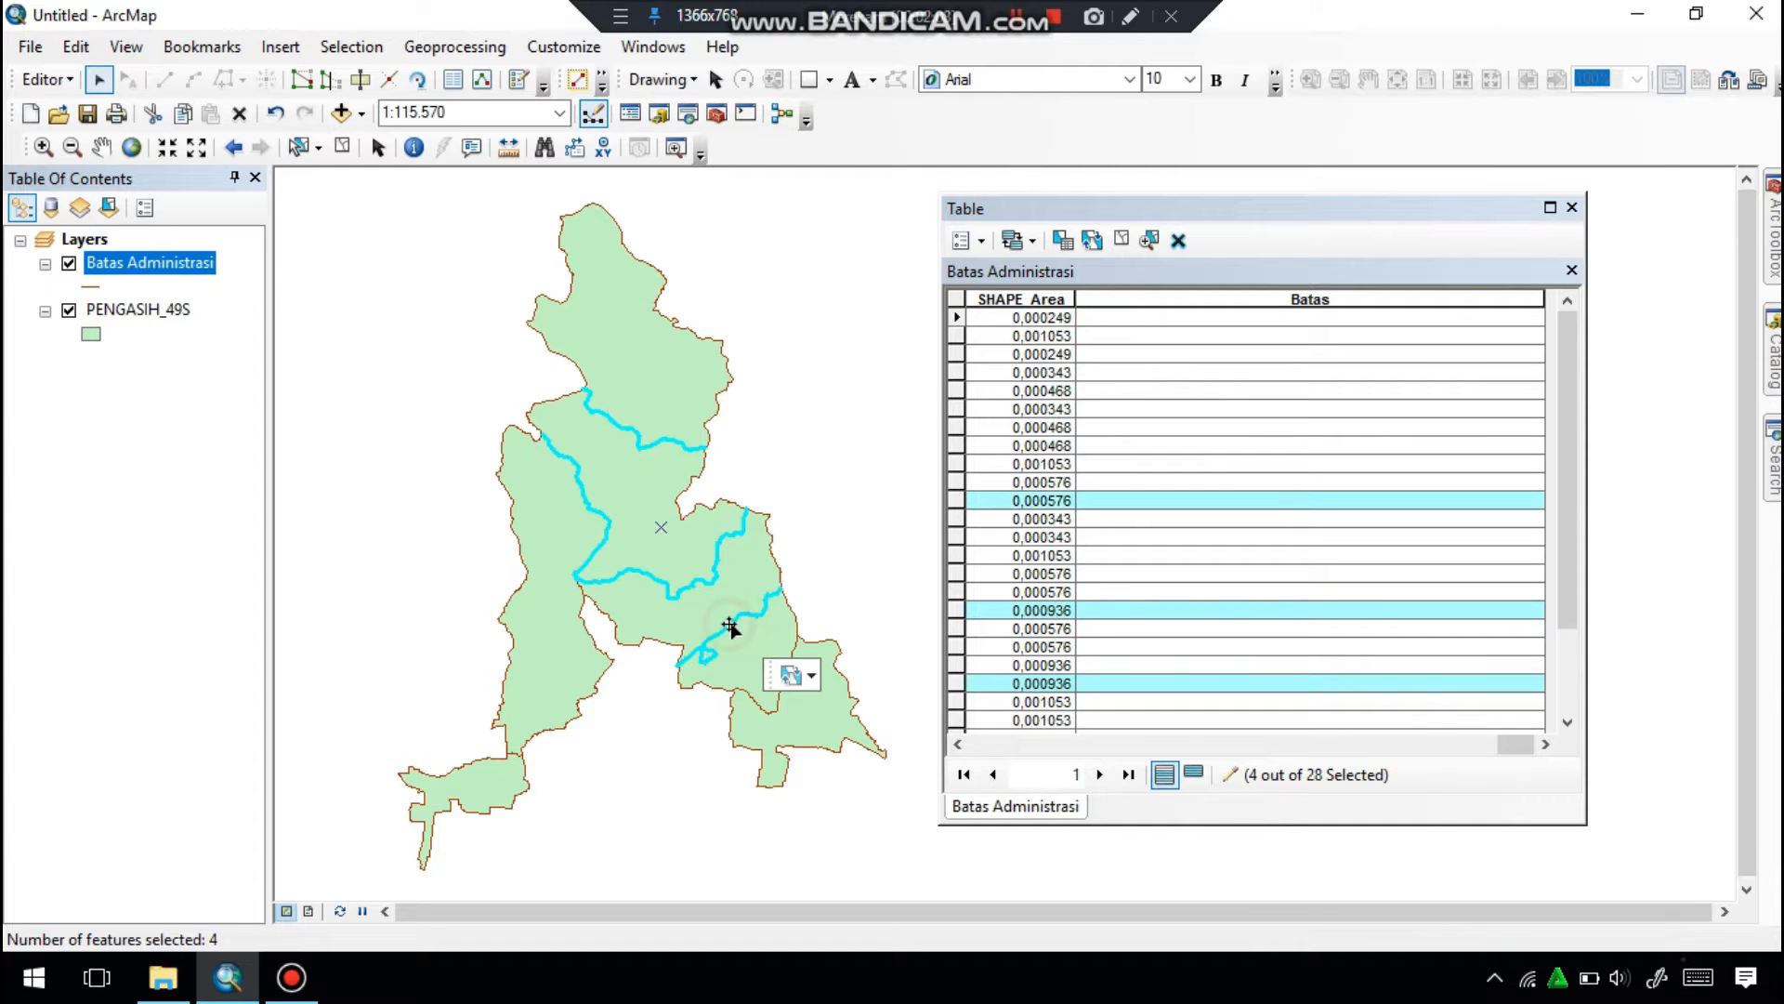
{"action": "left_click", "coordinate": [773, 706], "text": "shift"}
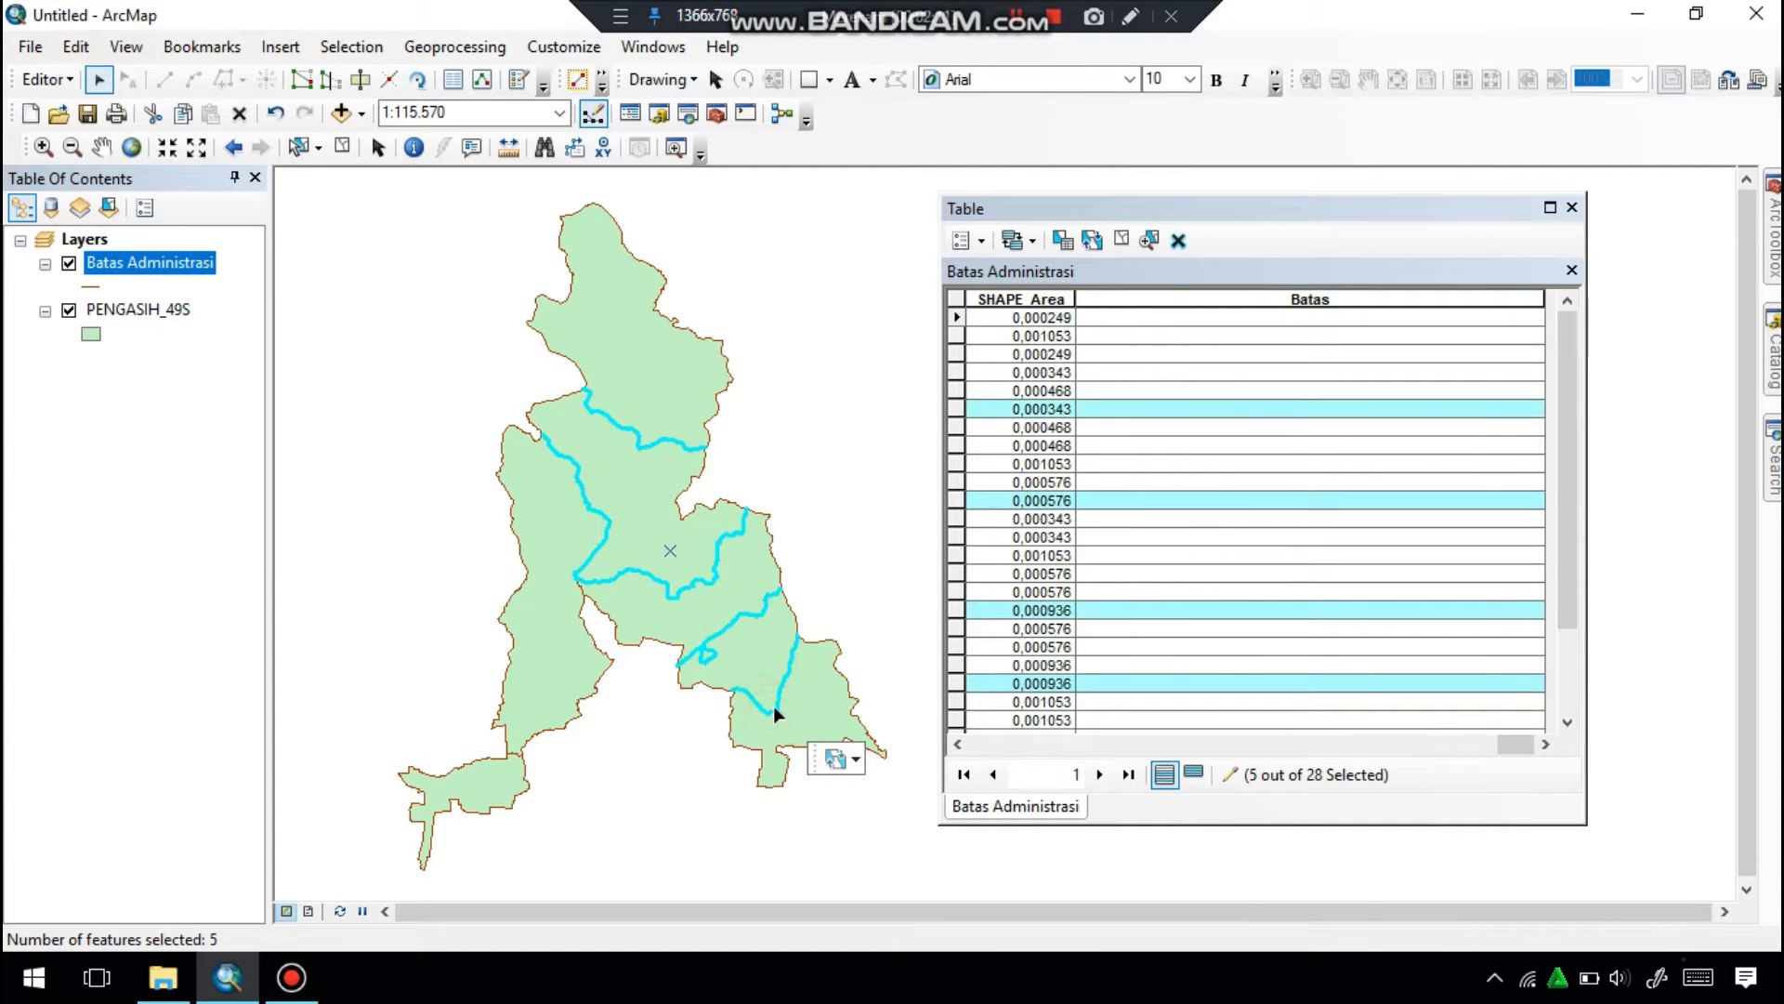
{"action": "left_click", "coordinate": [516, 755], "text": "shift"}
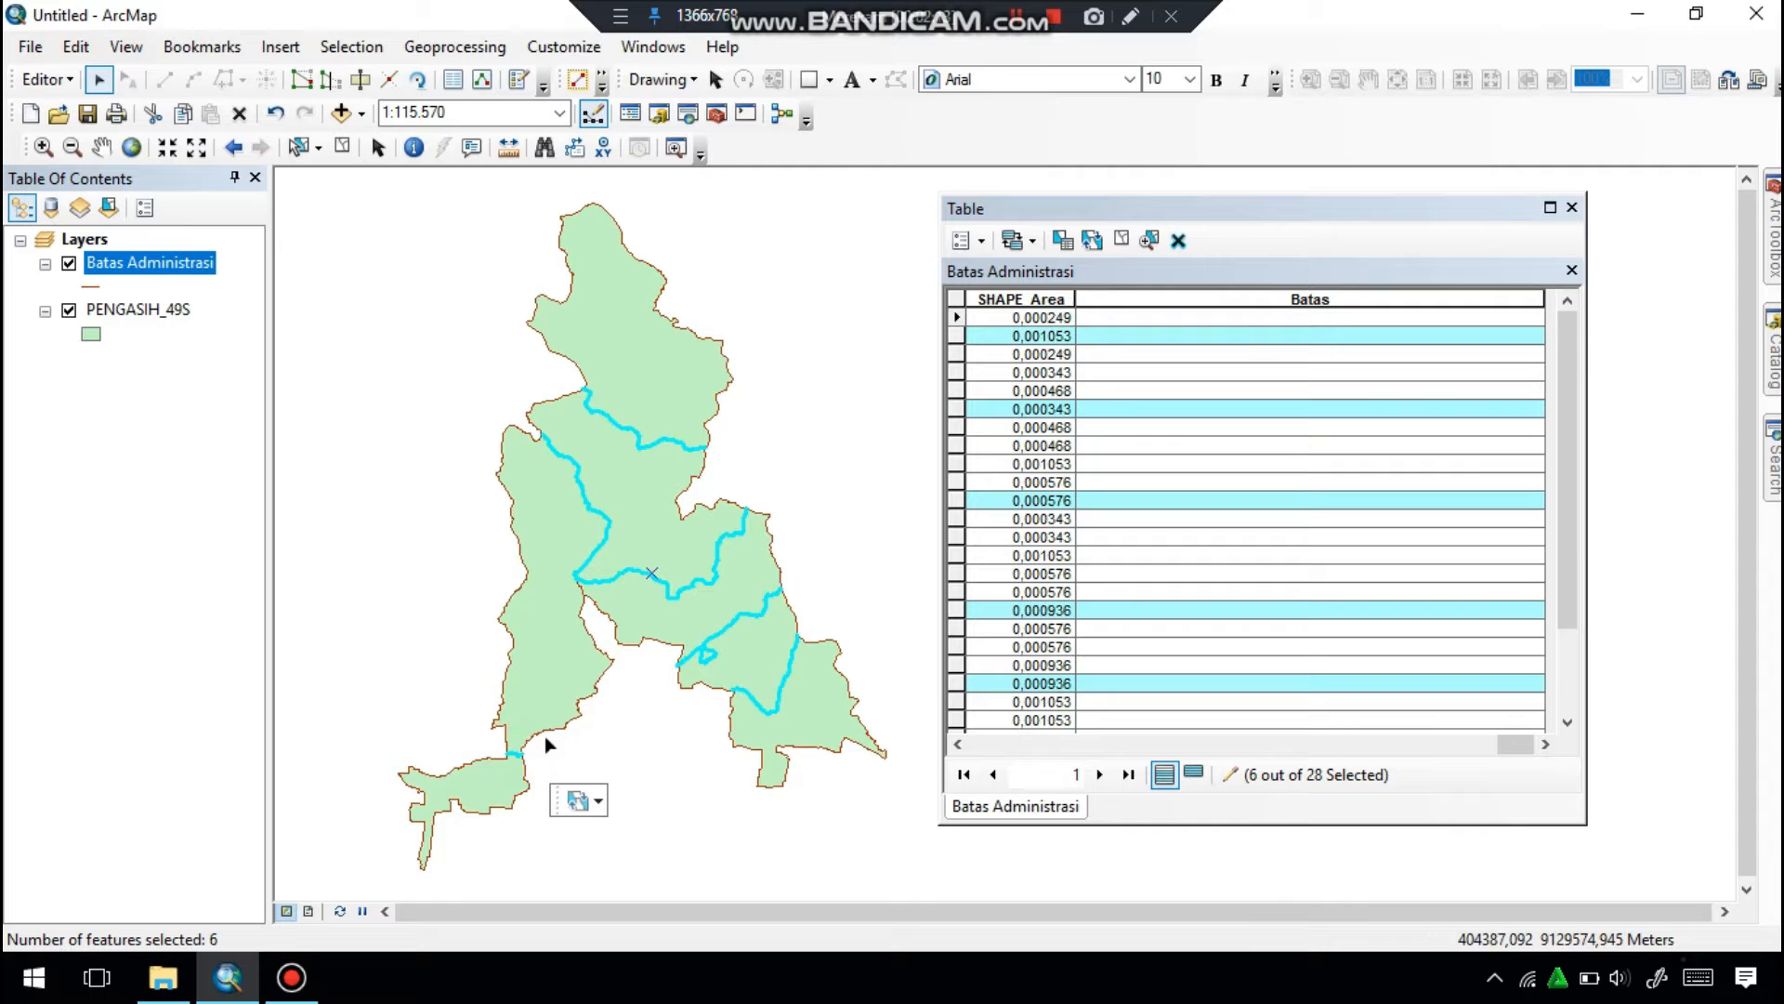
{"action": "left_click", "coordinate": [578, 585], "text": "shift"}
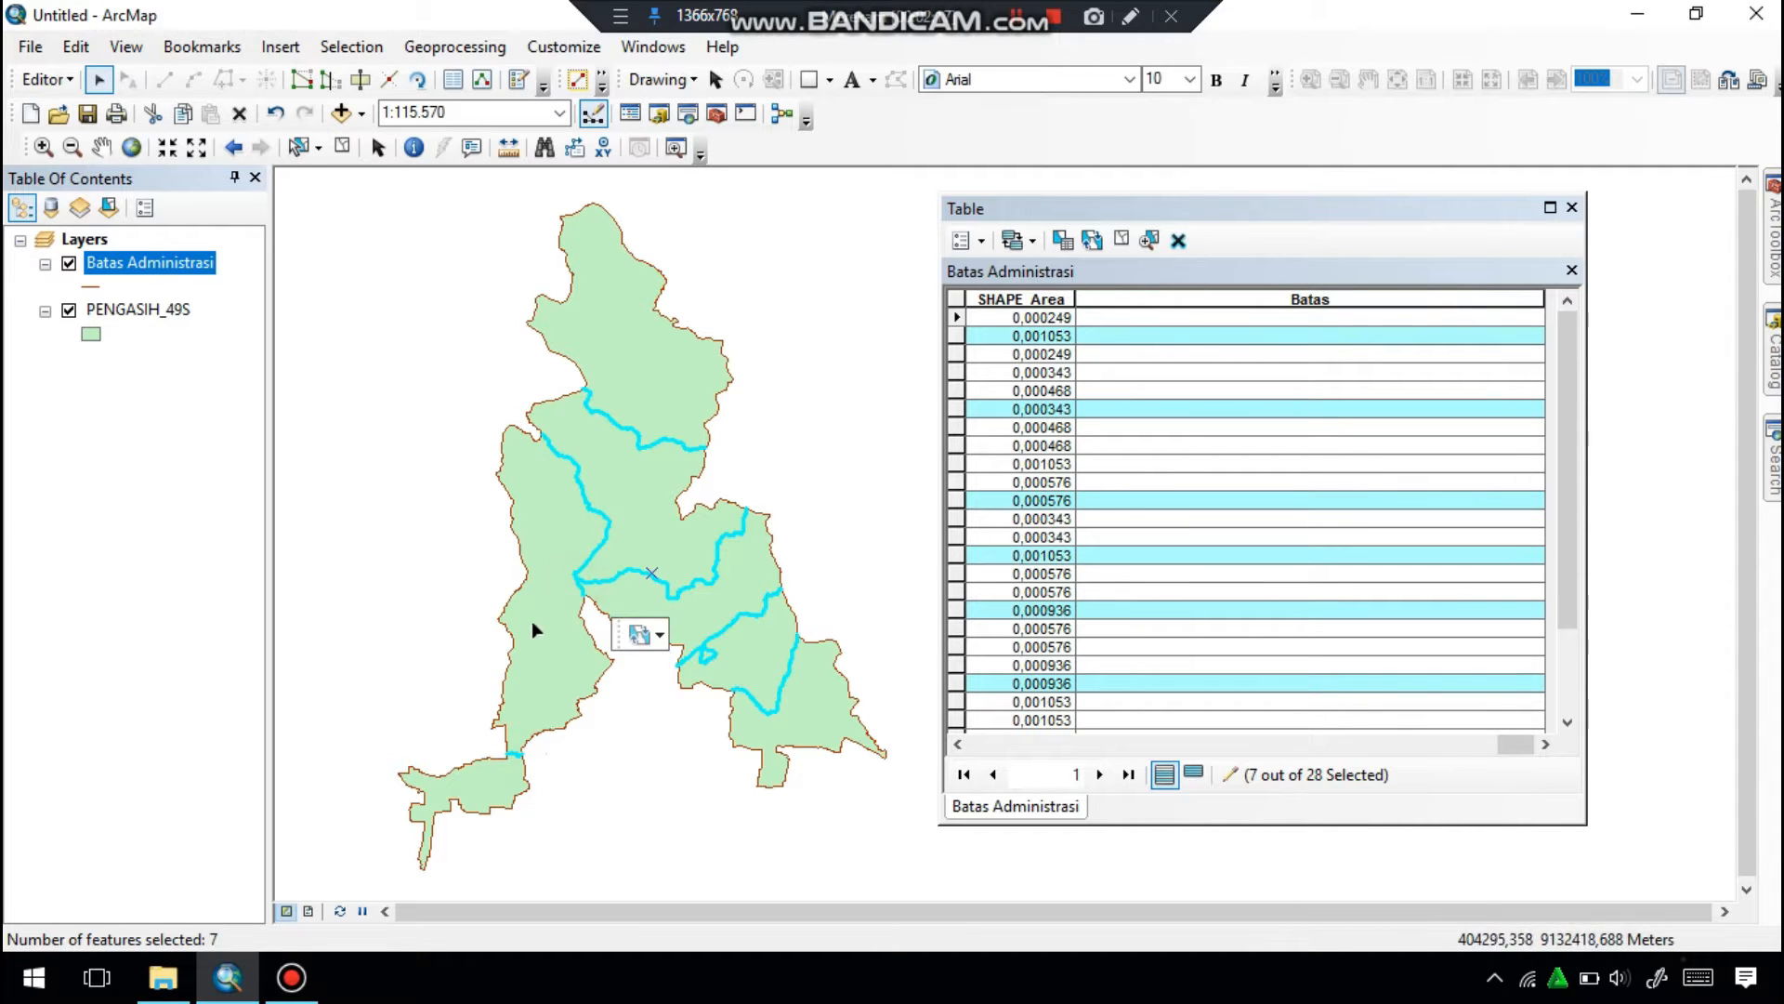
{"action": "left_click", "coordinate": [1016, 21]}
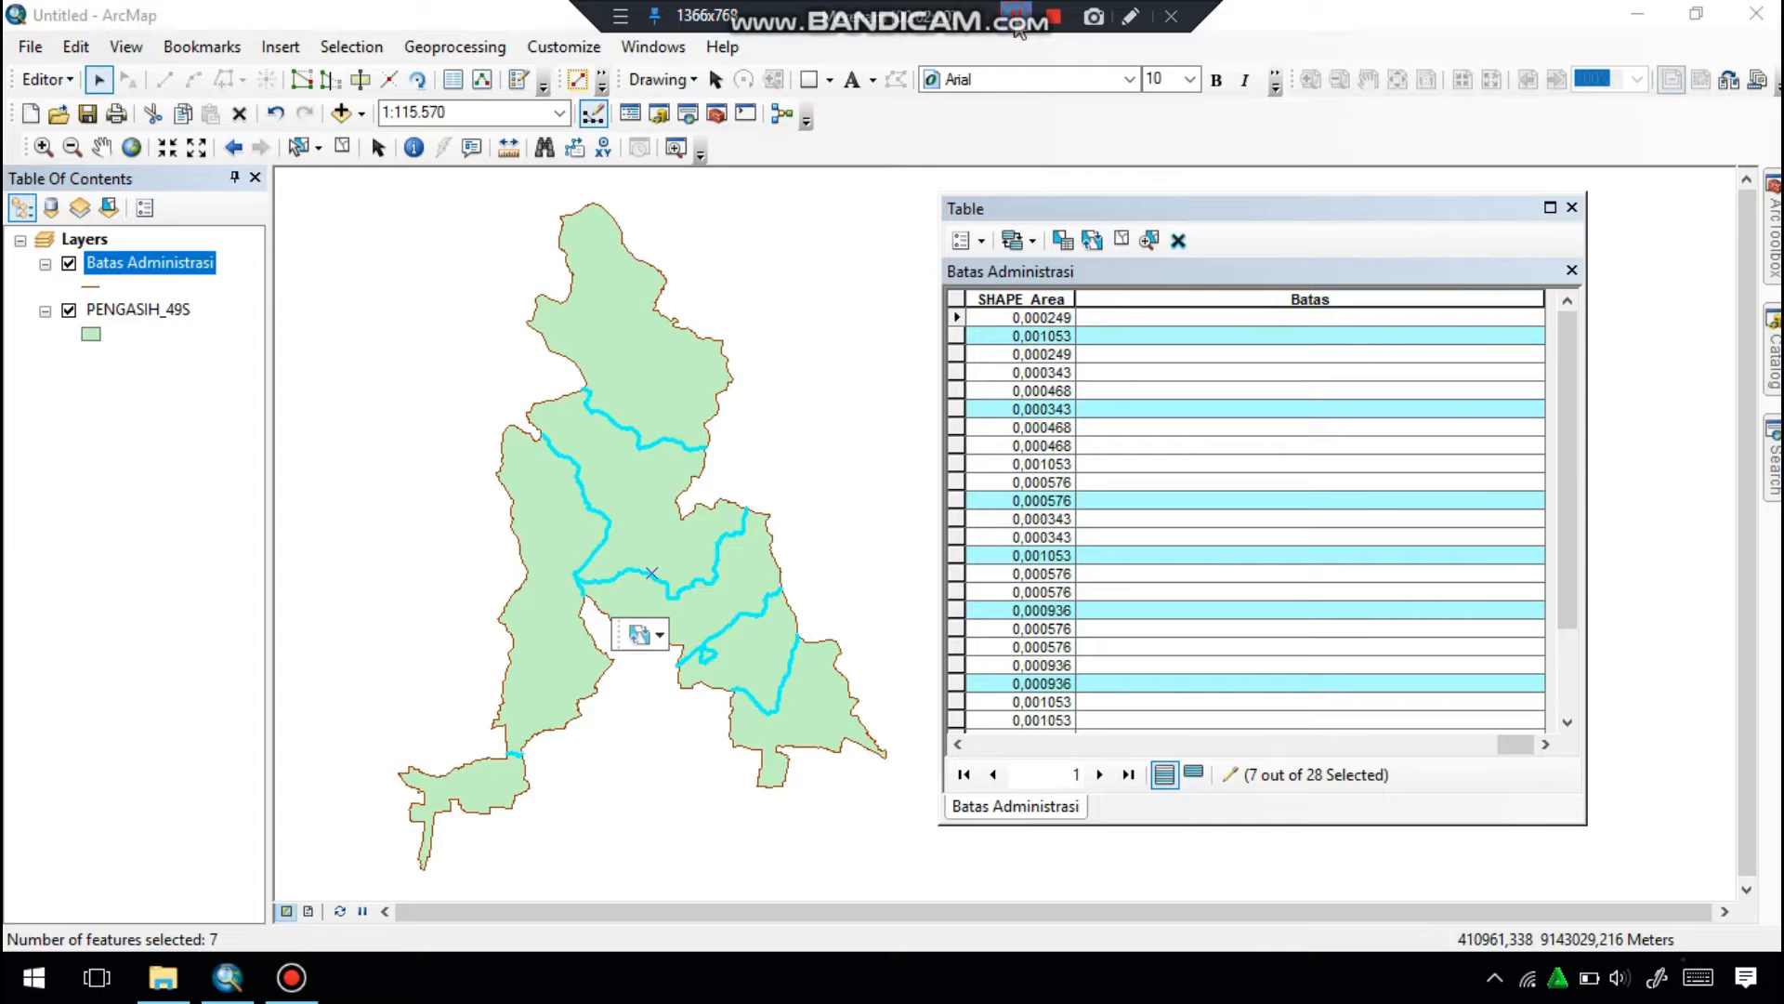
Fill the Batas field of the selected lines with "Batas Desa" using the Field Calculator.
{"action": "right_click", "coordinate": [1261, 301]}
{"action": "left_click", "coordinate": [1333, 465]}
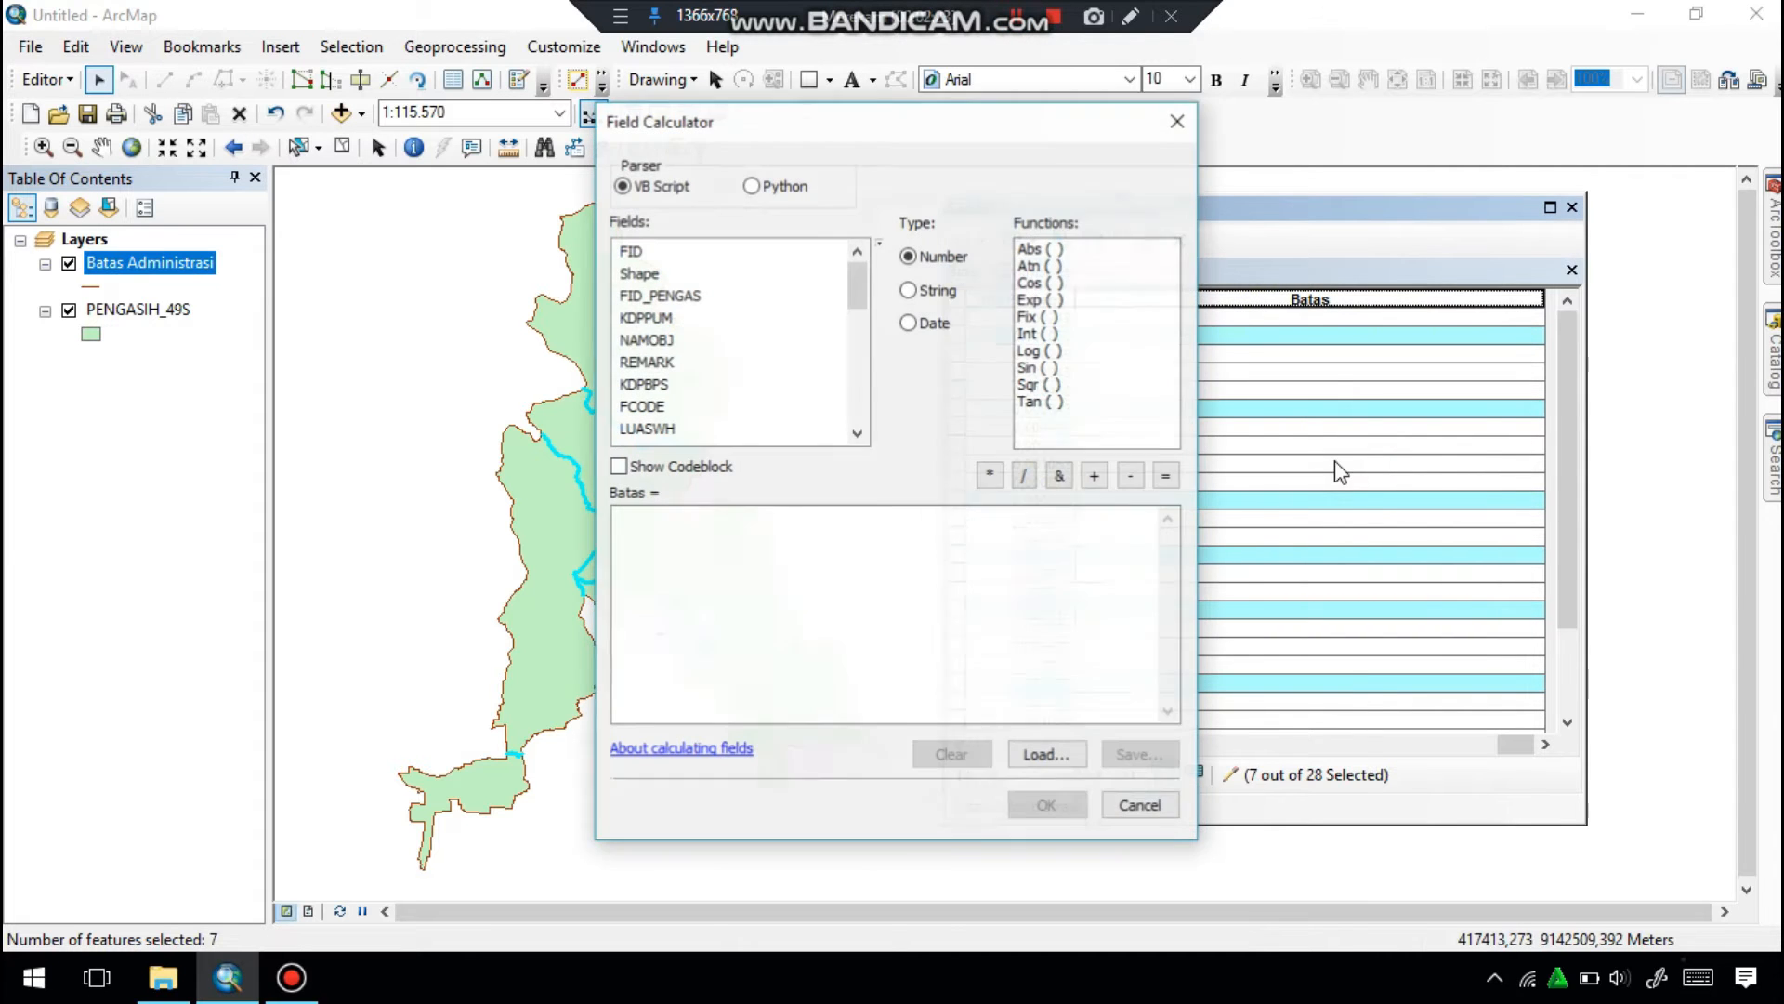
{"action": "left_click", "coordinate": [755, 520]}
{"action": "type", "text": "\"b"}
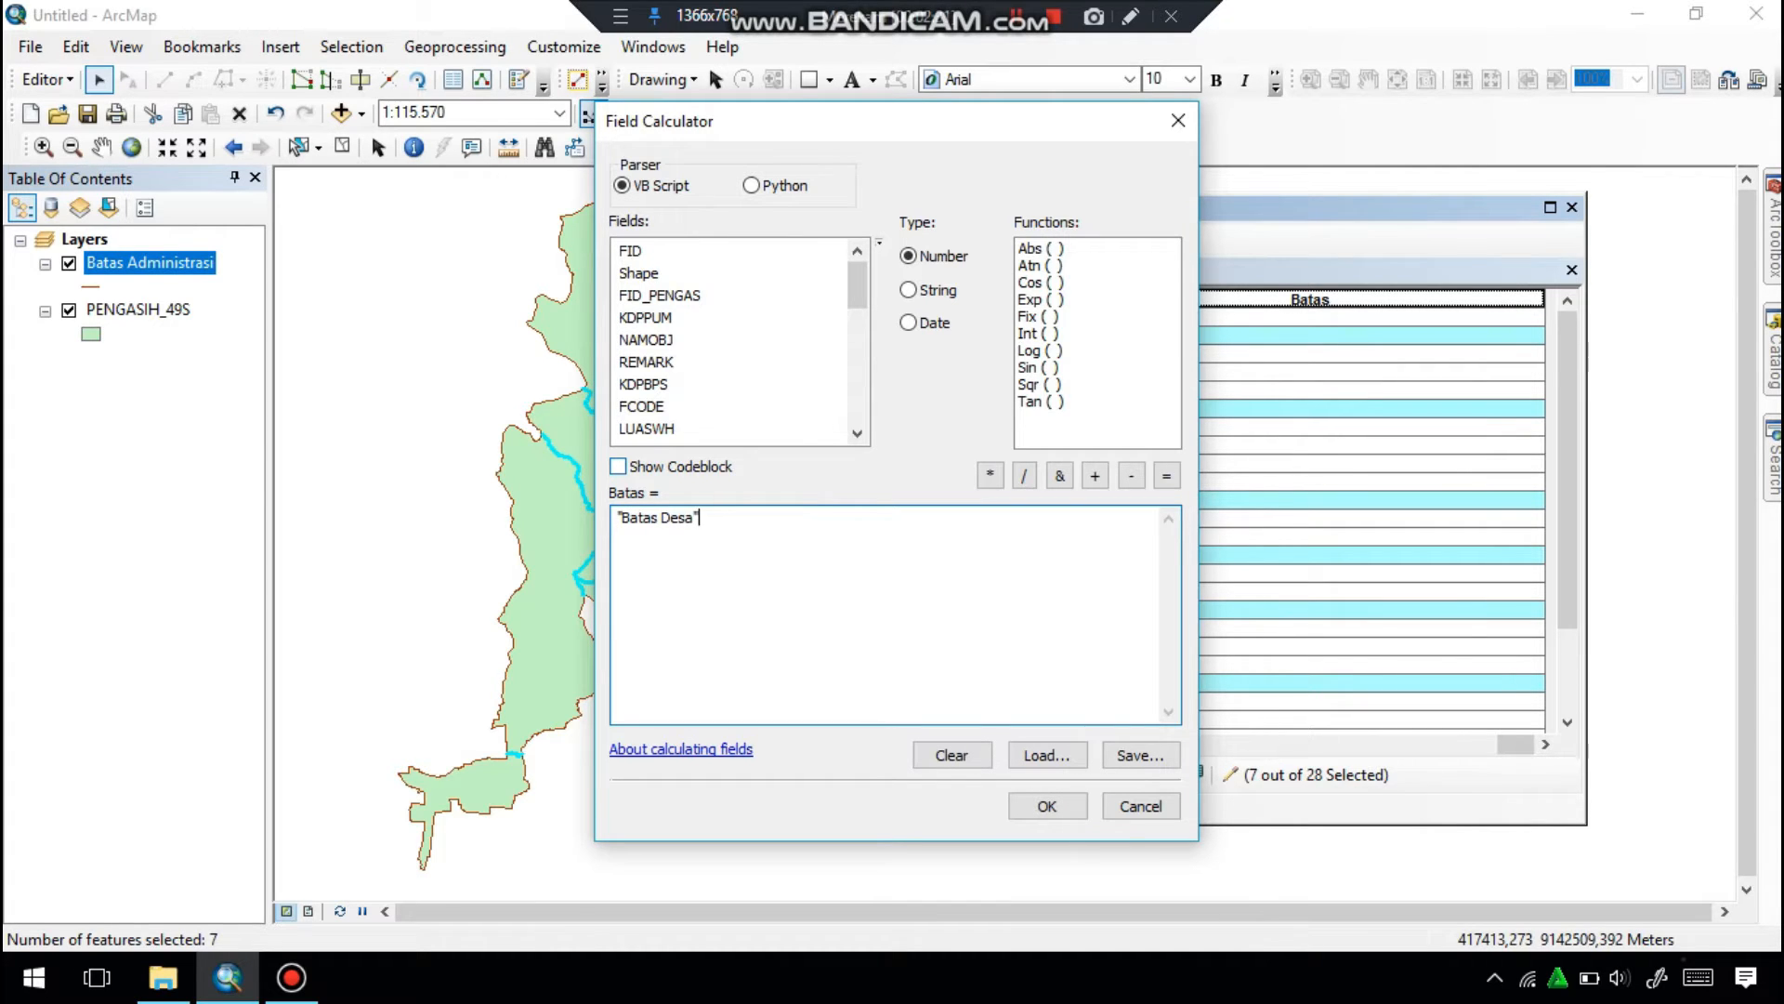
{"action": "left_click", "coordinate": [1047, 806]}
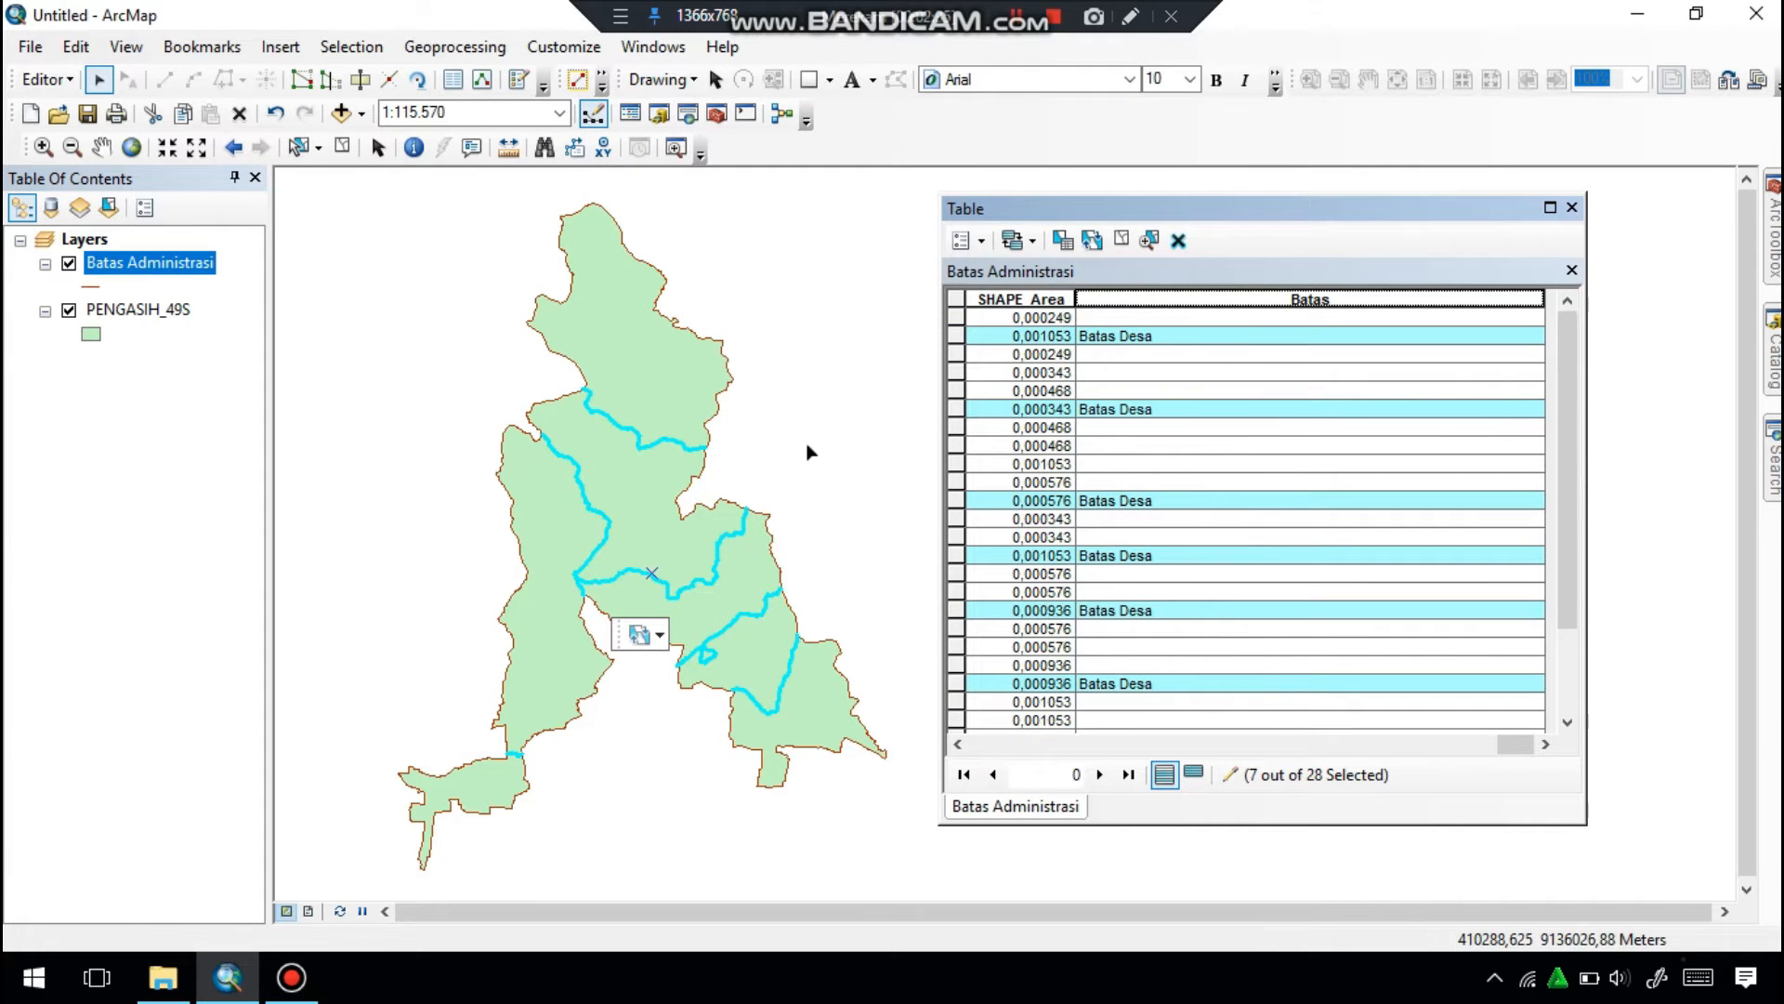
Select the fourteen outer boundary lines that together trace the whole outside perimeter of the Pengasih area.
{"action": "left_click", "coordinate": [561, 297]}
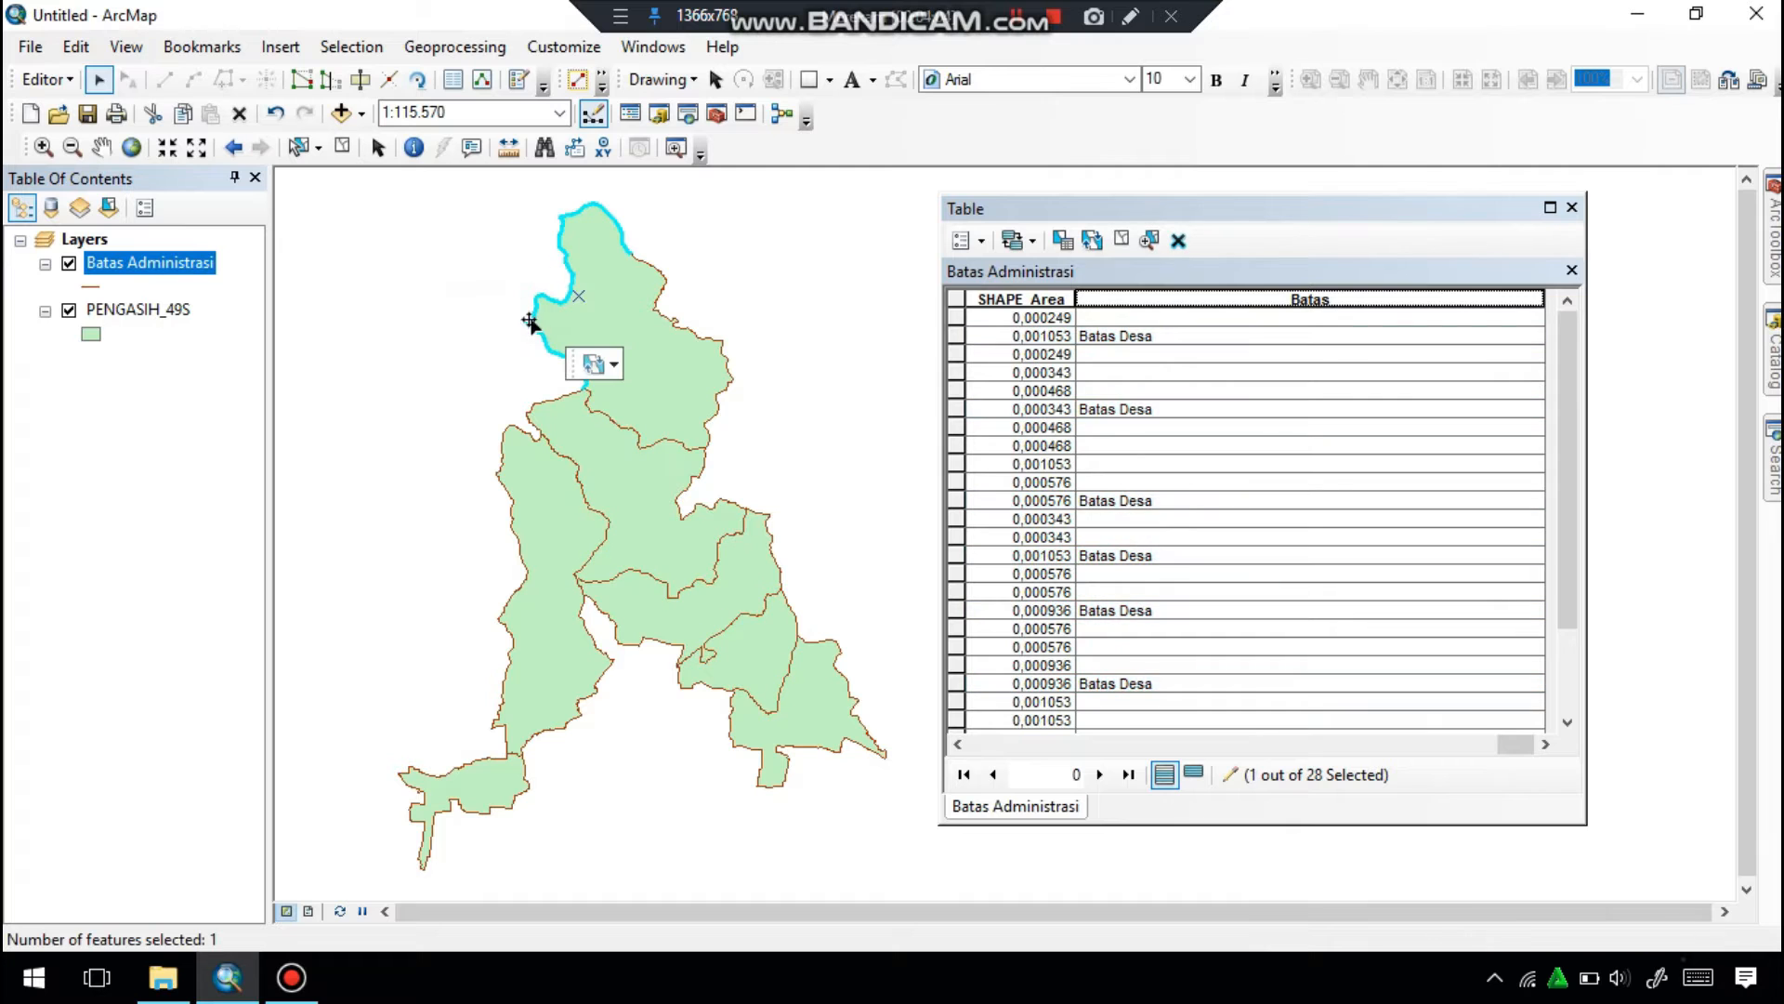
{"action": "left_click", "coordinate": [534, 407], "text": "shift"}
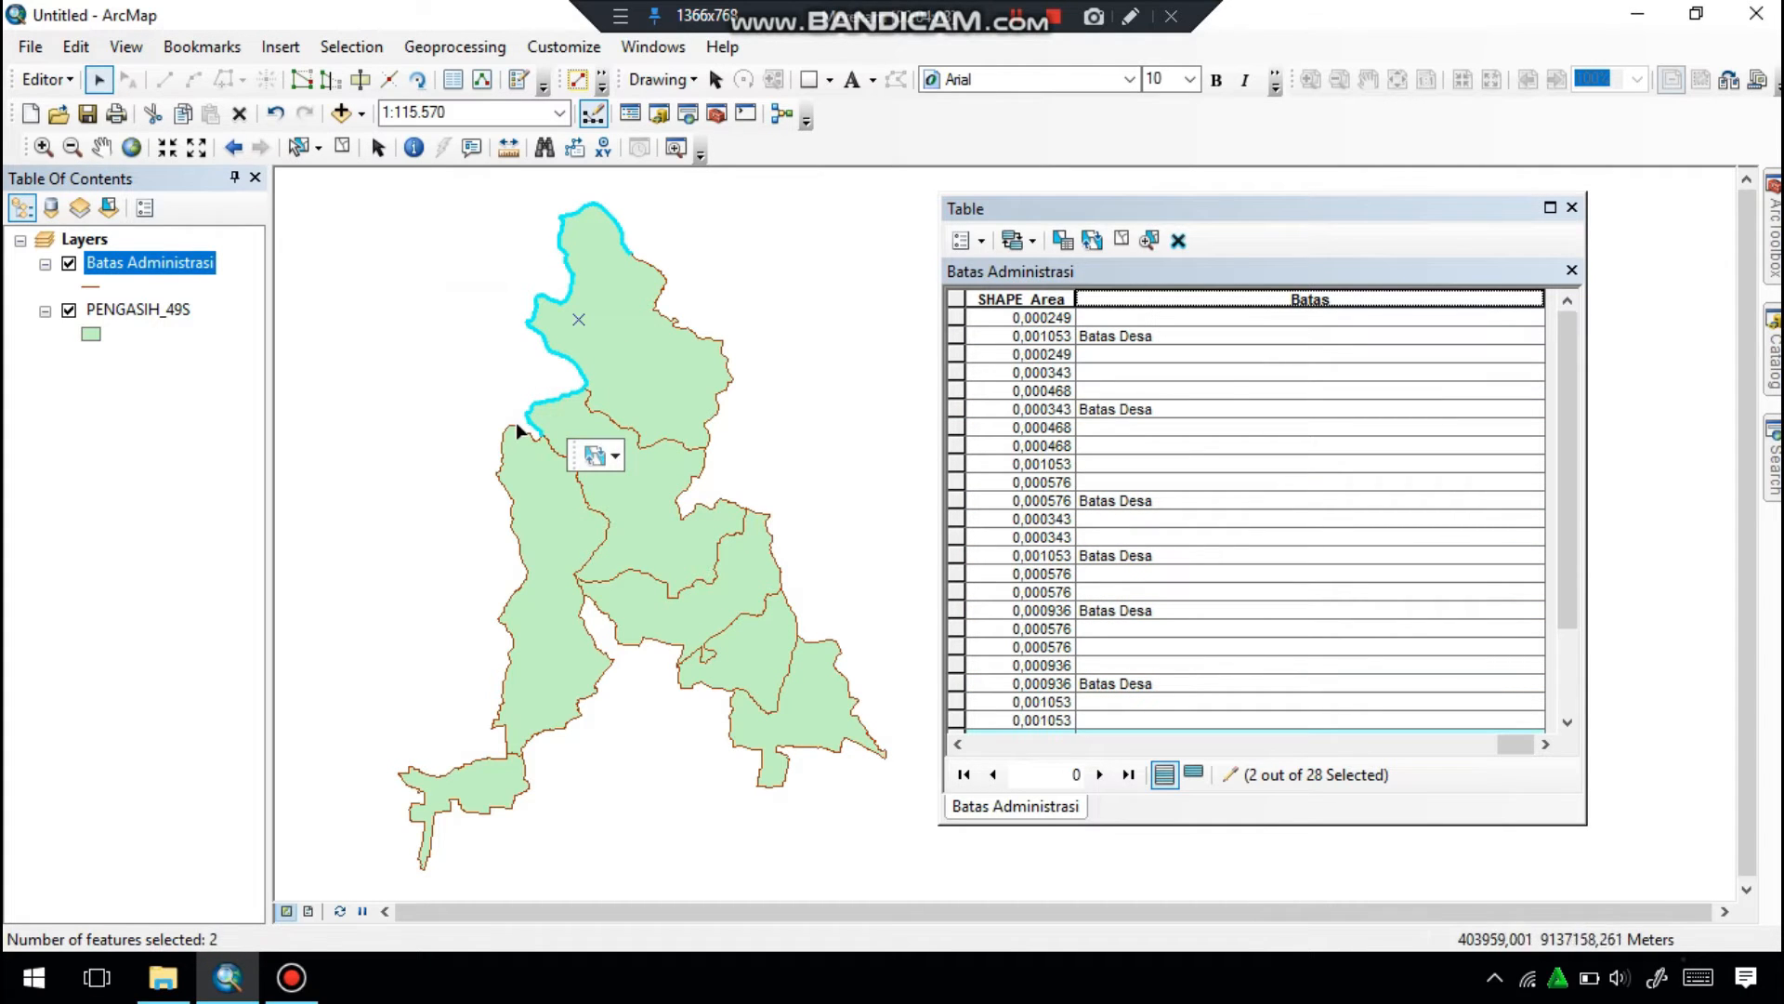
{"action": "left_click", "coordinate": [517, 430], "text": "shift"}
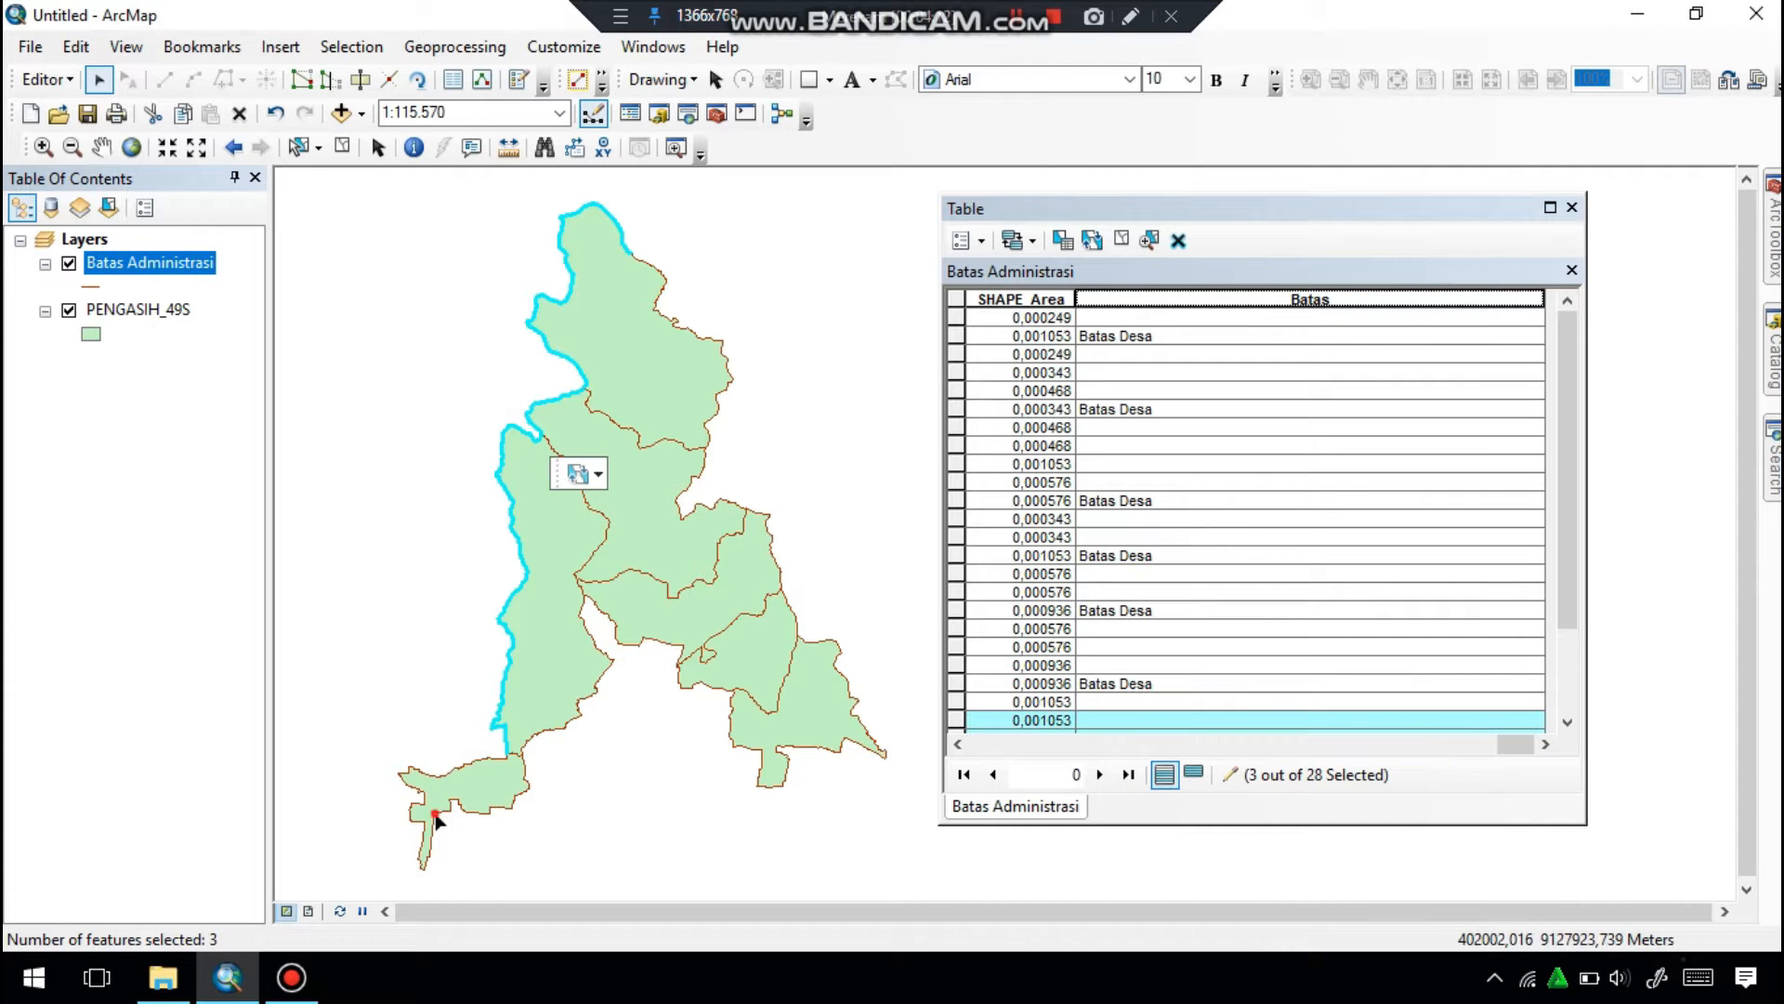
{"action": "left_click", "coordinate": [435, 816], "text": "shift"}
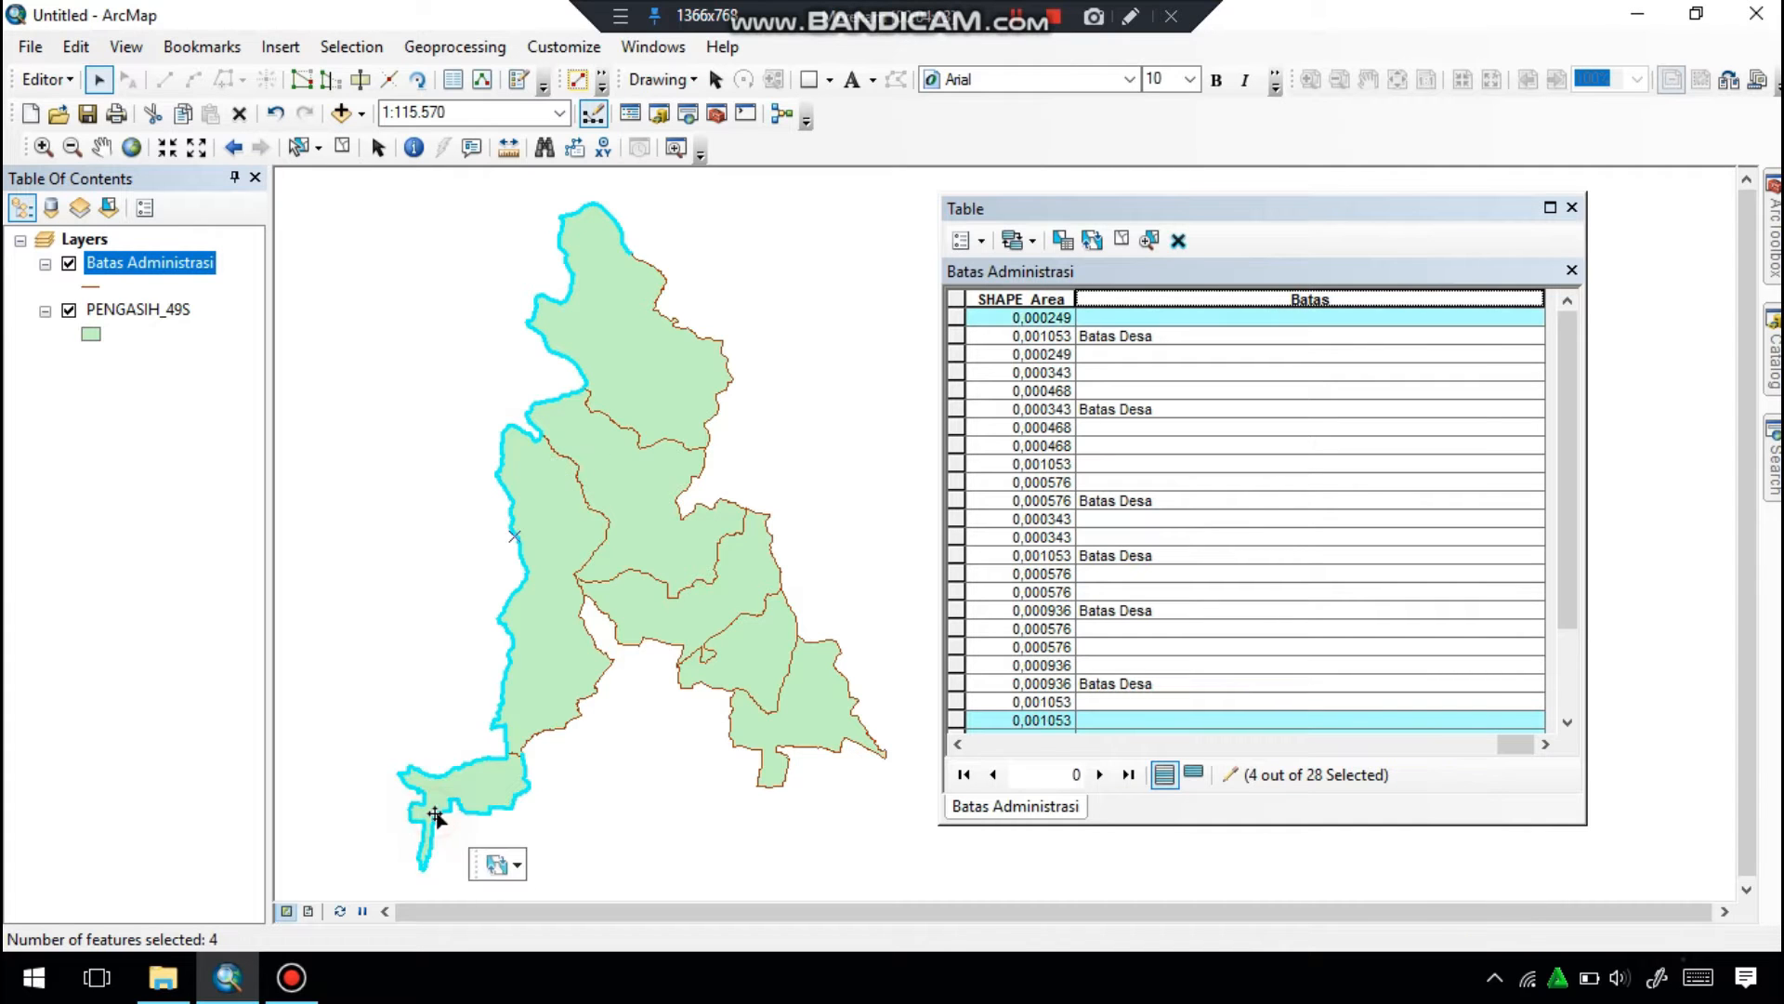
{"action": "left_click", "coordinate": [569, 722], "text": "shift"}
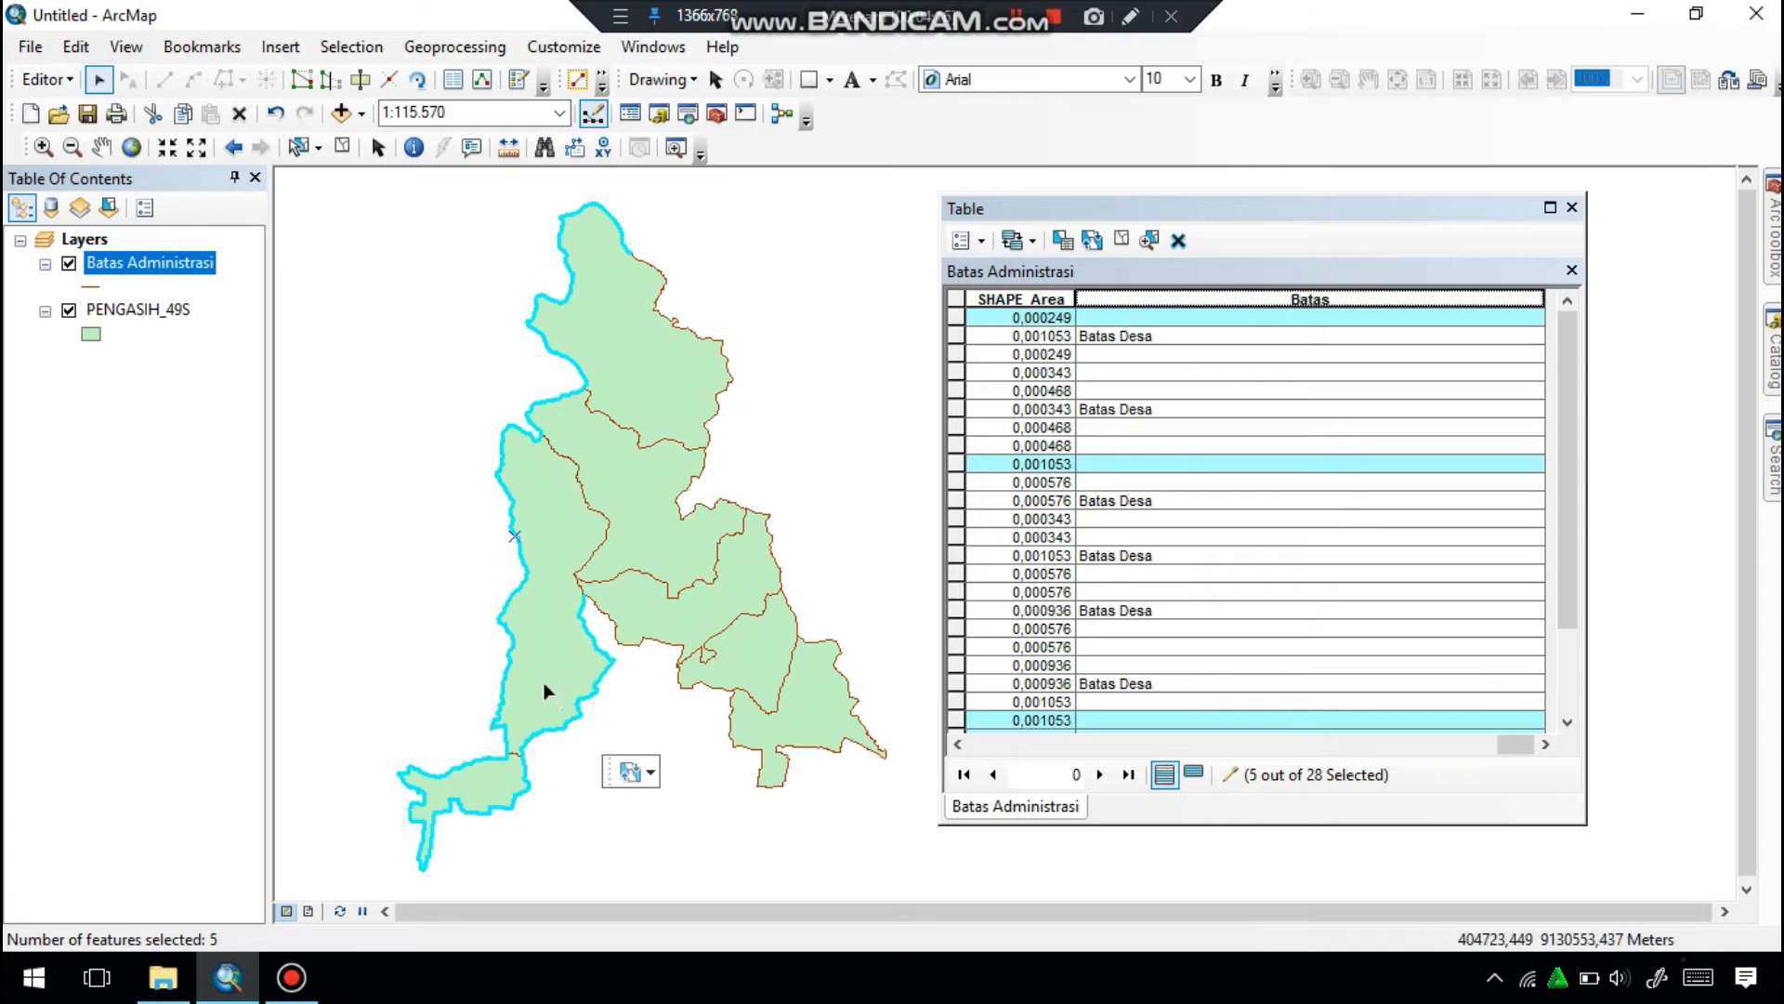
{"action": "left_click", "coordinate": [629, 653], "text": "shift"}
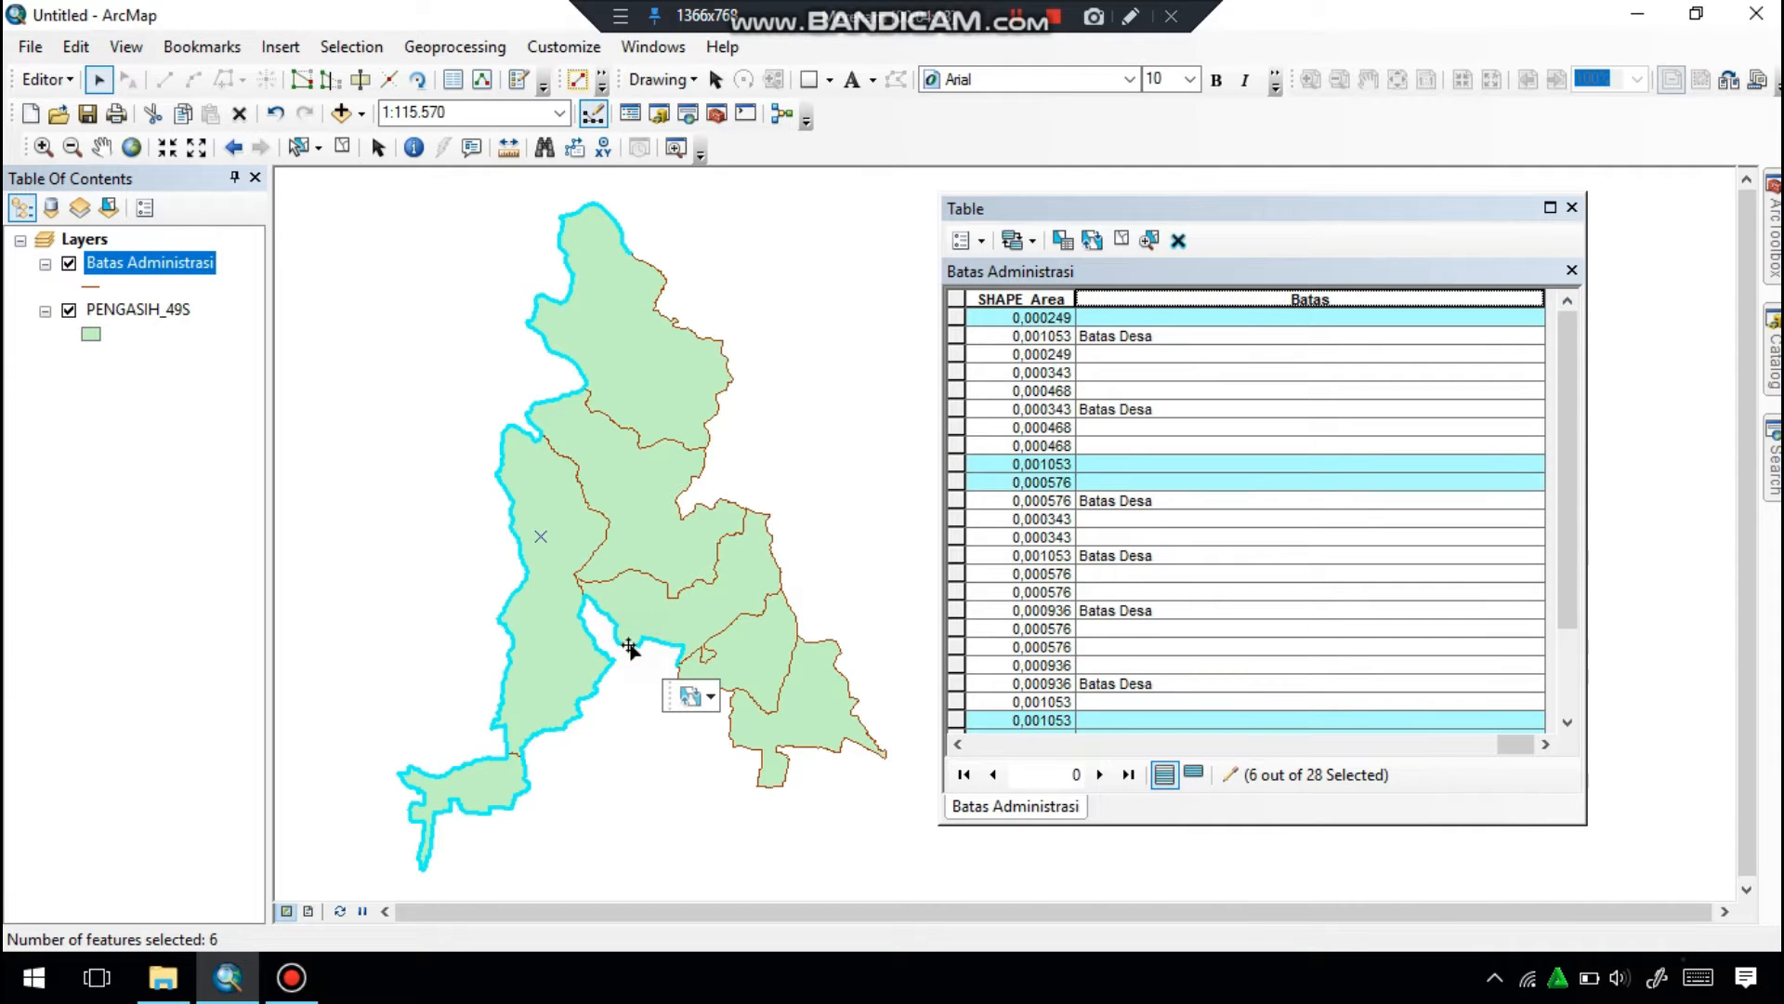
{"action": "left_click", "coordinate": [734, 746], "text": "shift"}
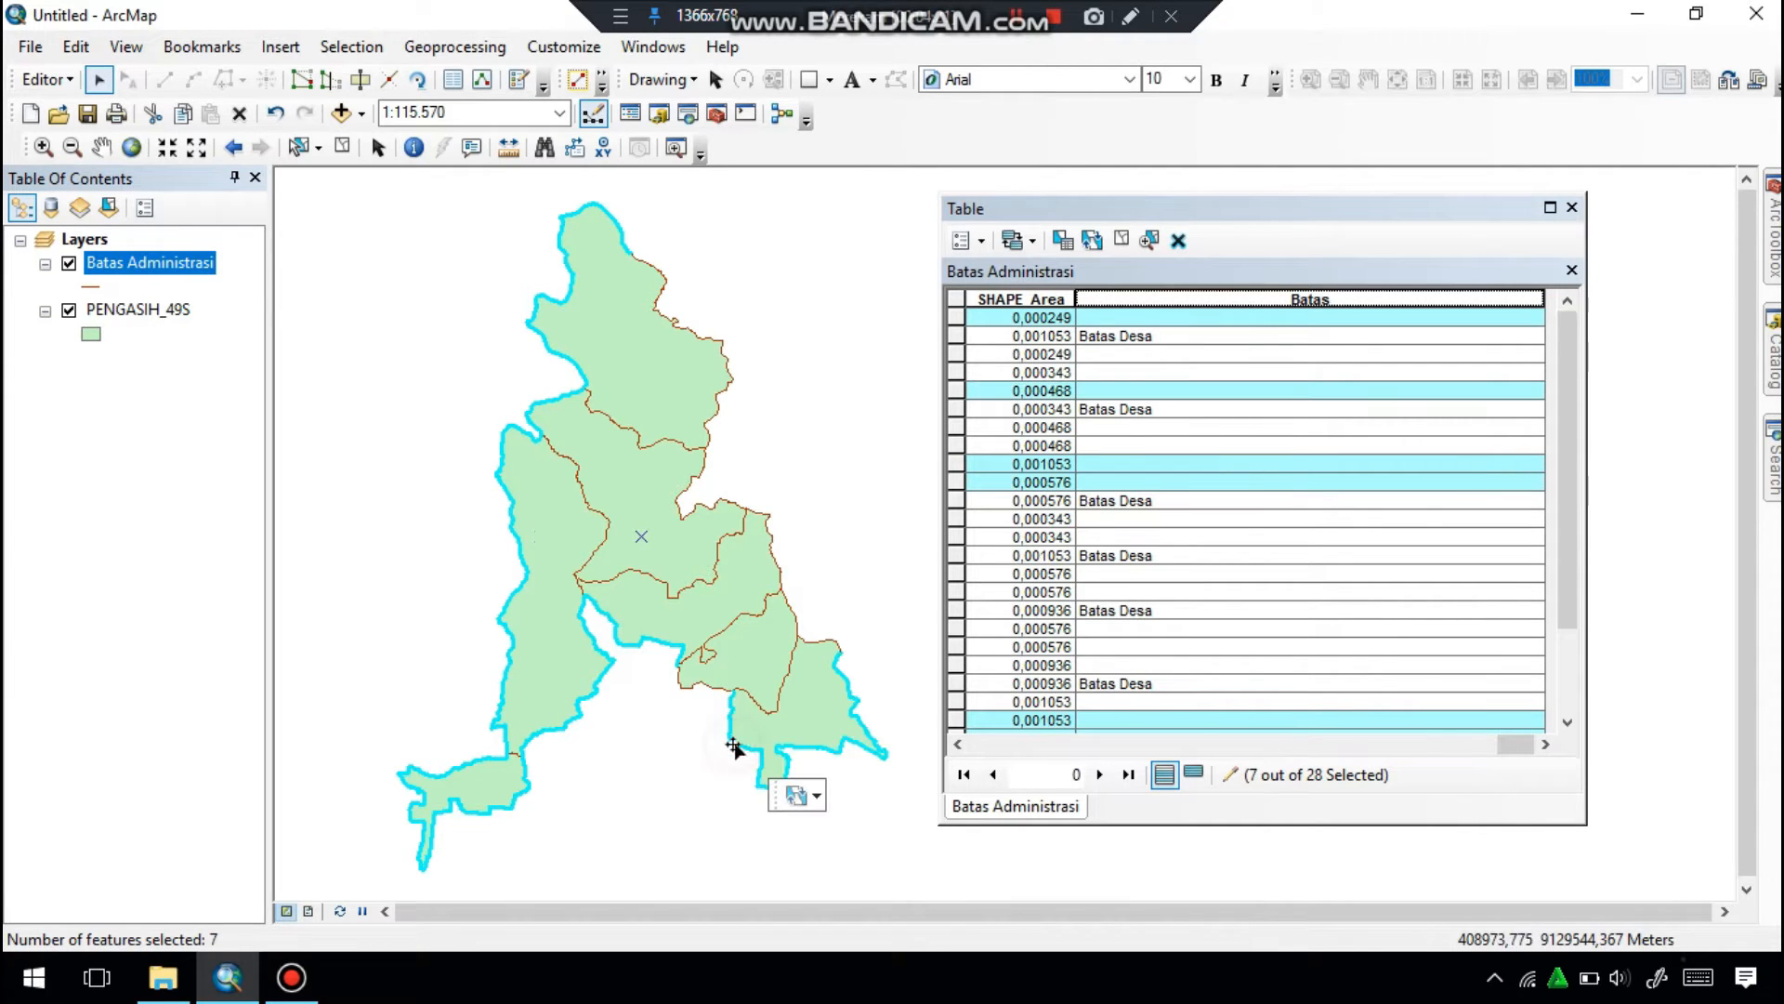
{"action": "left_click", "coordinate": [683, 688], "text": "shift"}
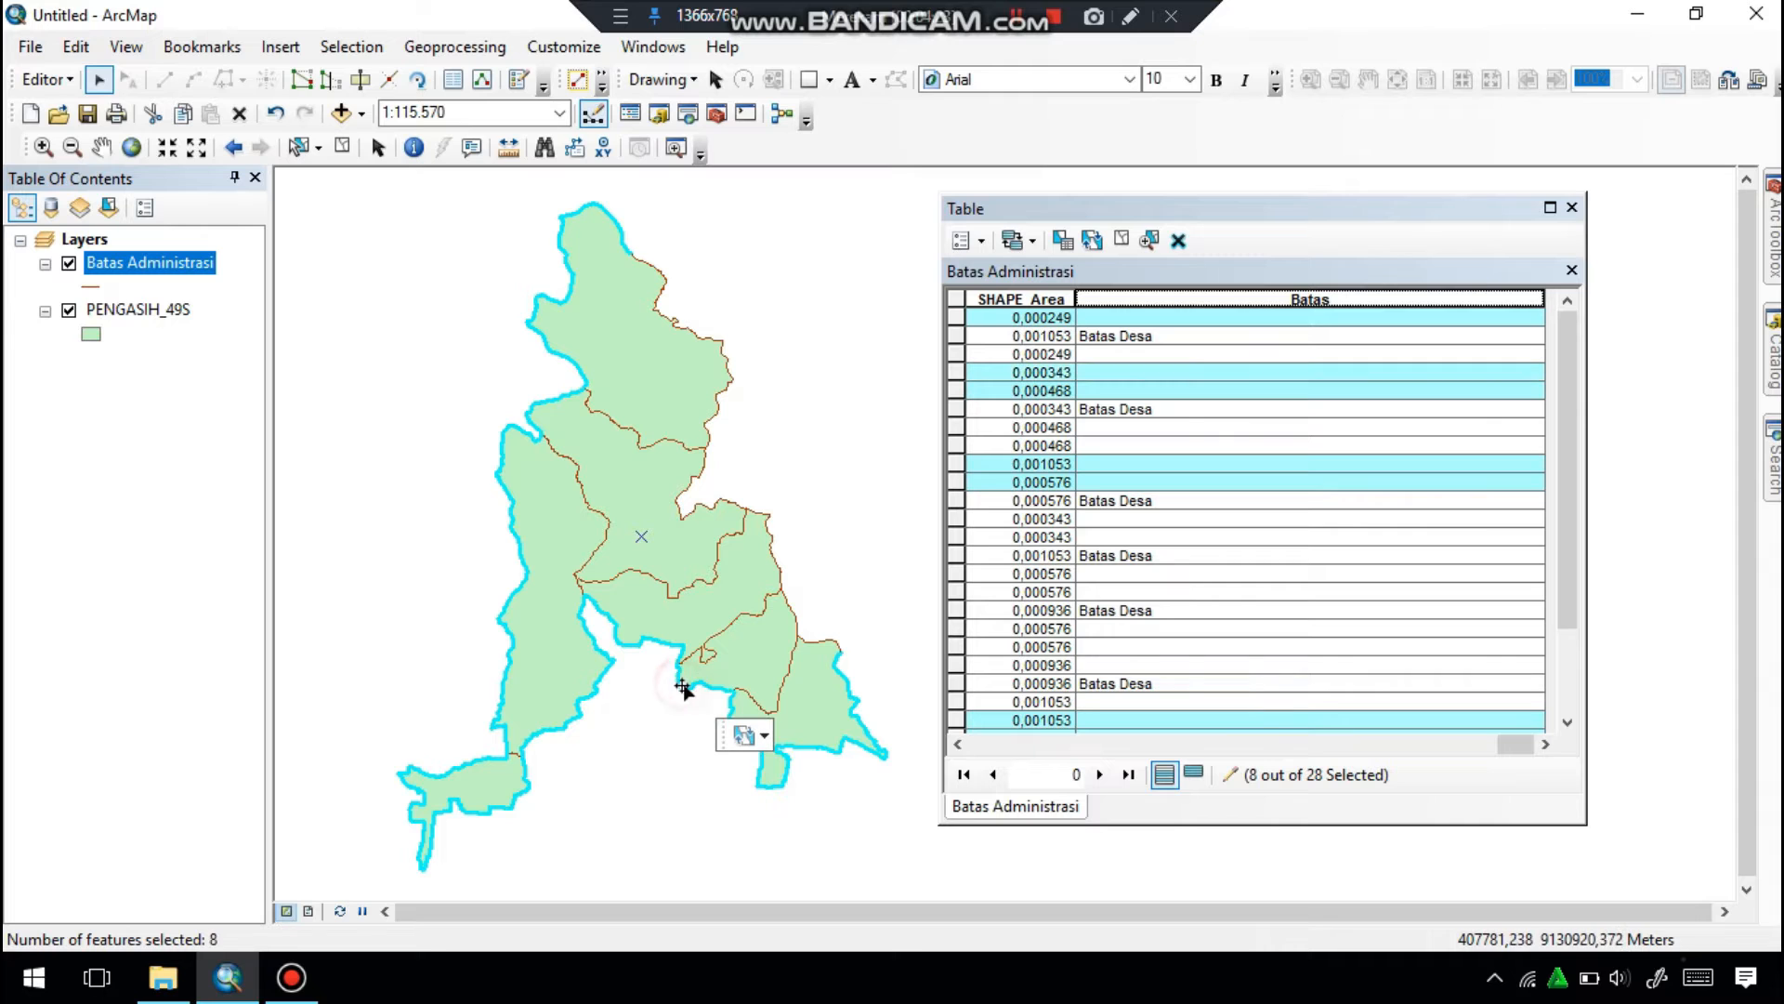
{"action": "left_click", "coordinate": [798, 623], "text": "shift"}
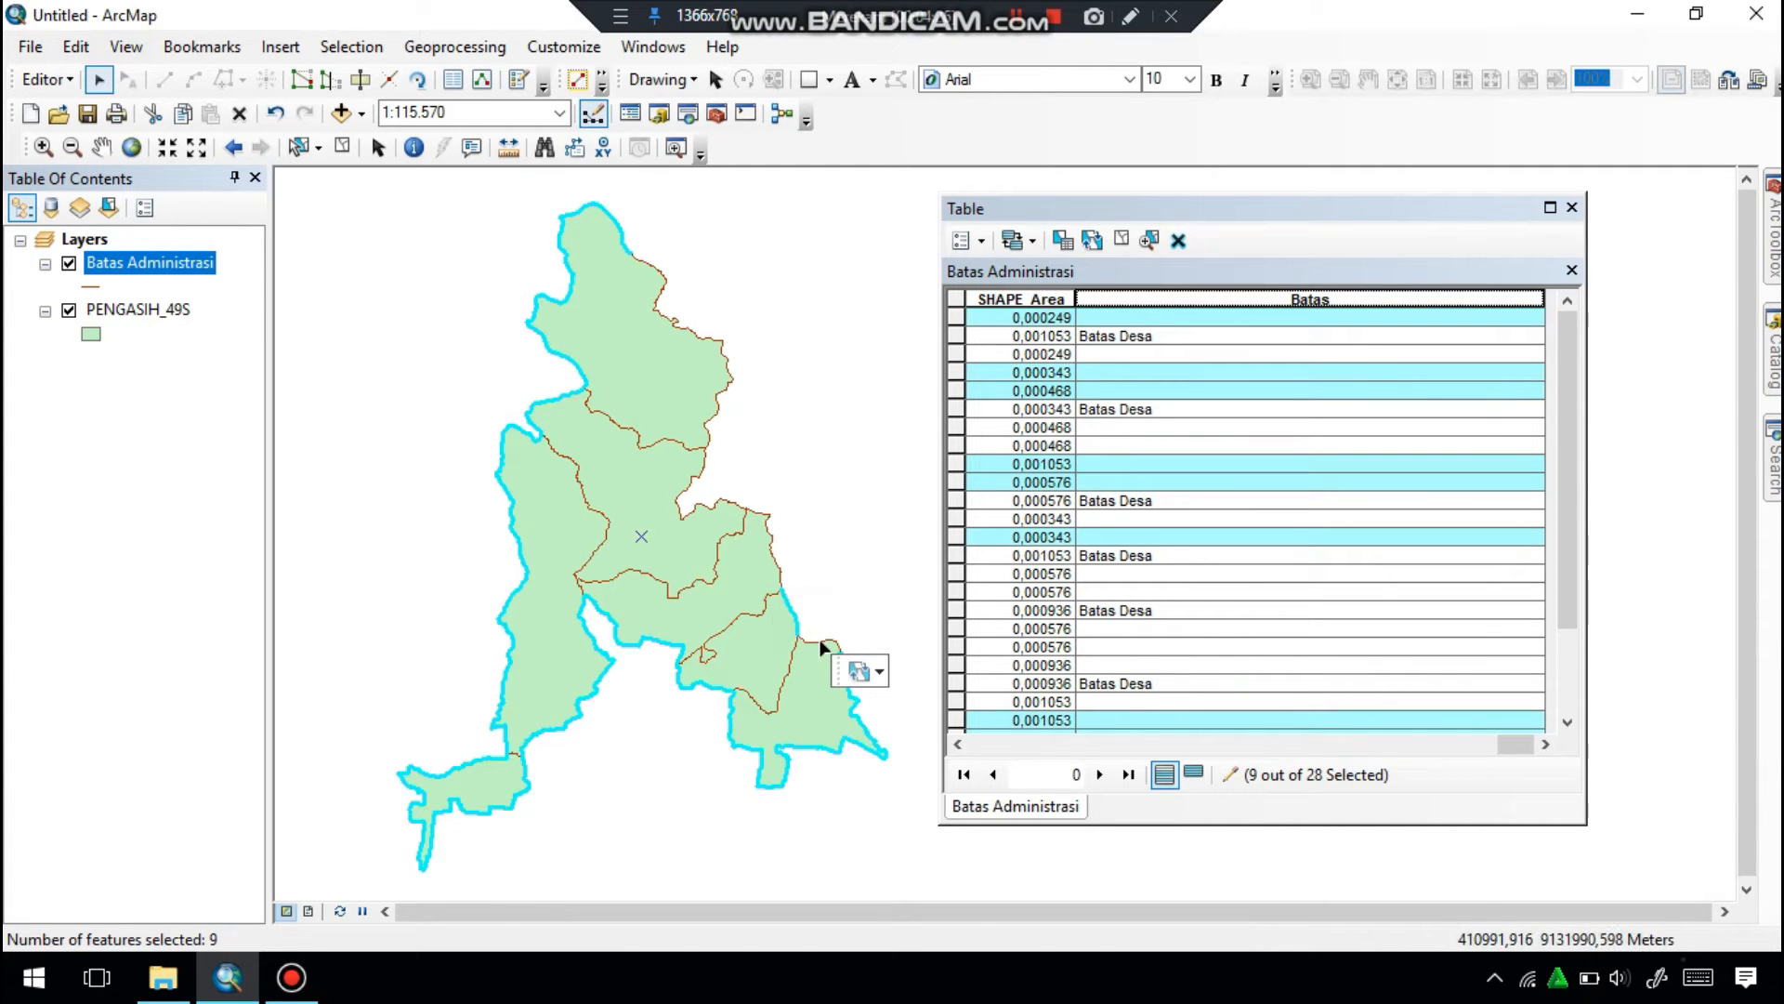
{"action": "left_click", "coordinate": [812, 640], "text": "shift"}
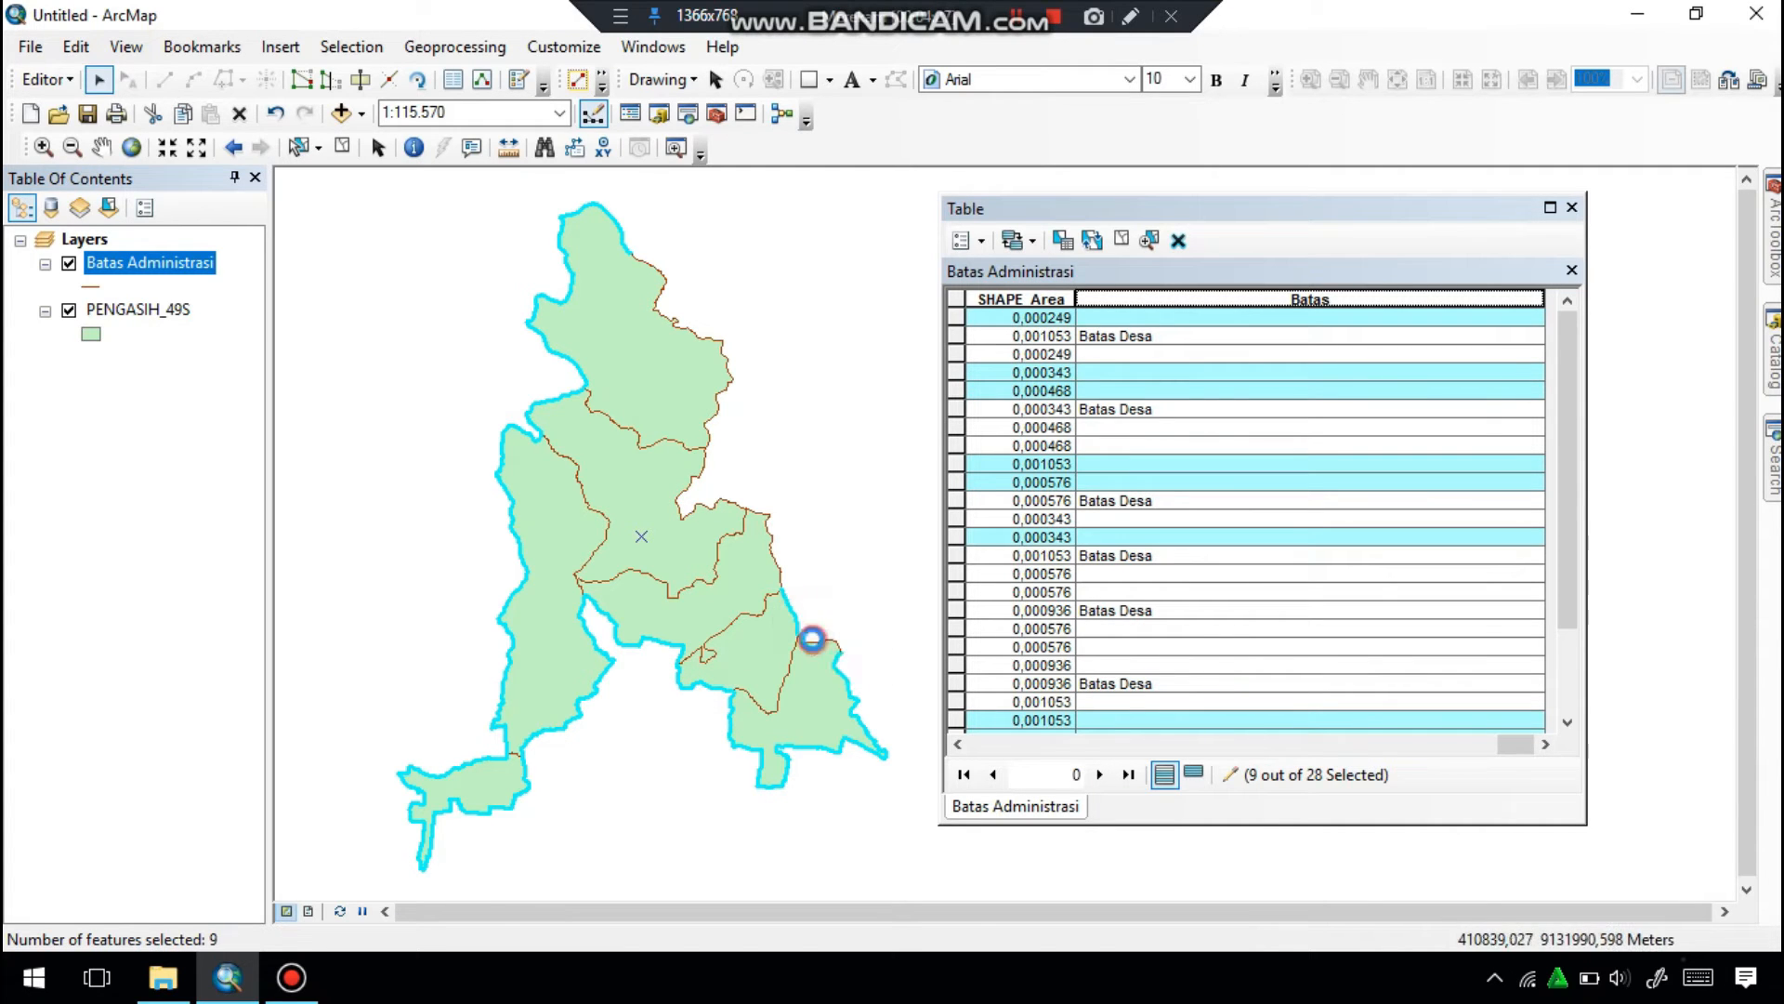
{"action": "left_click", "coordinate": [743, 509], "text": "shift"}
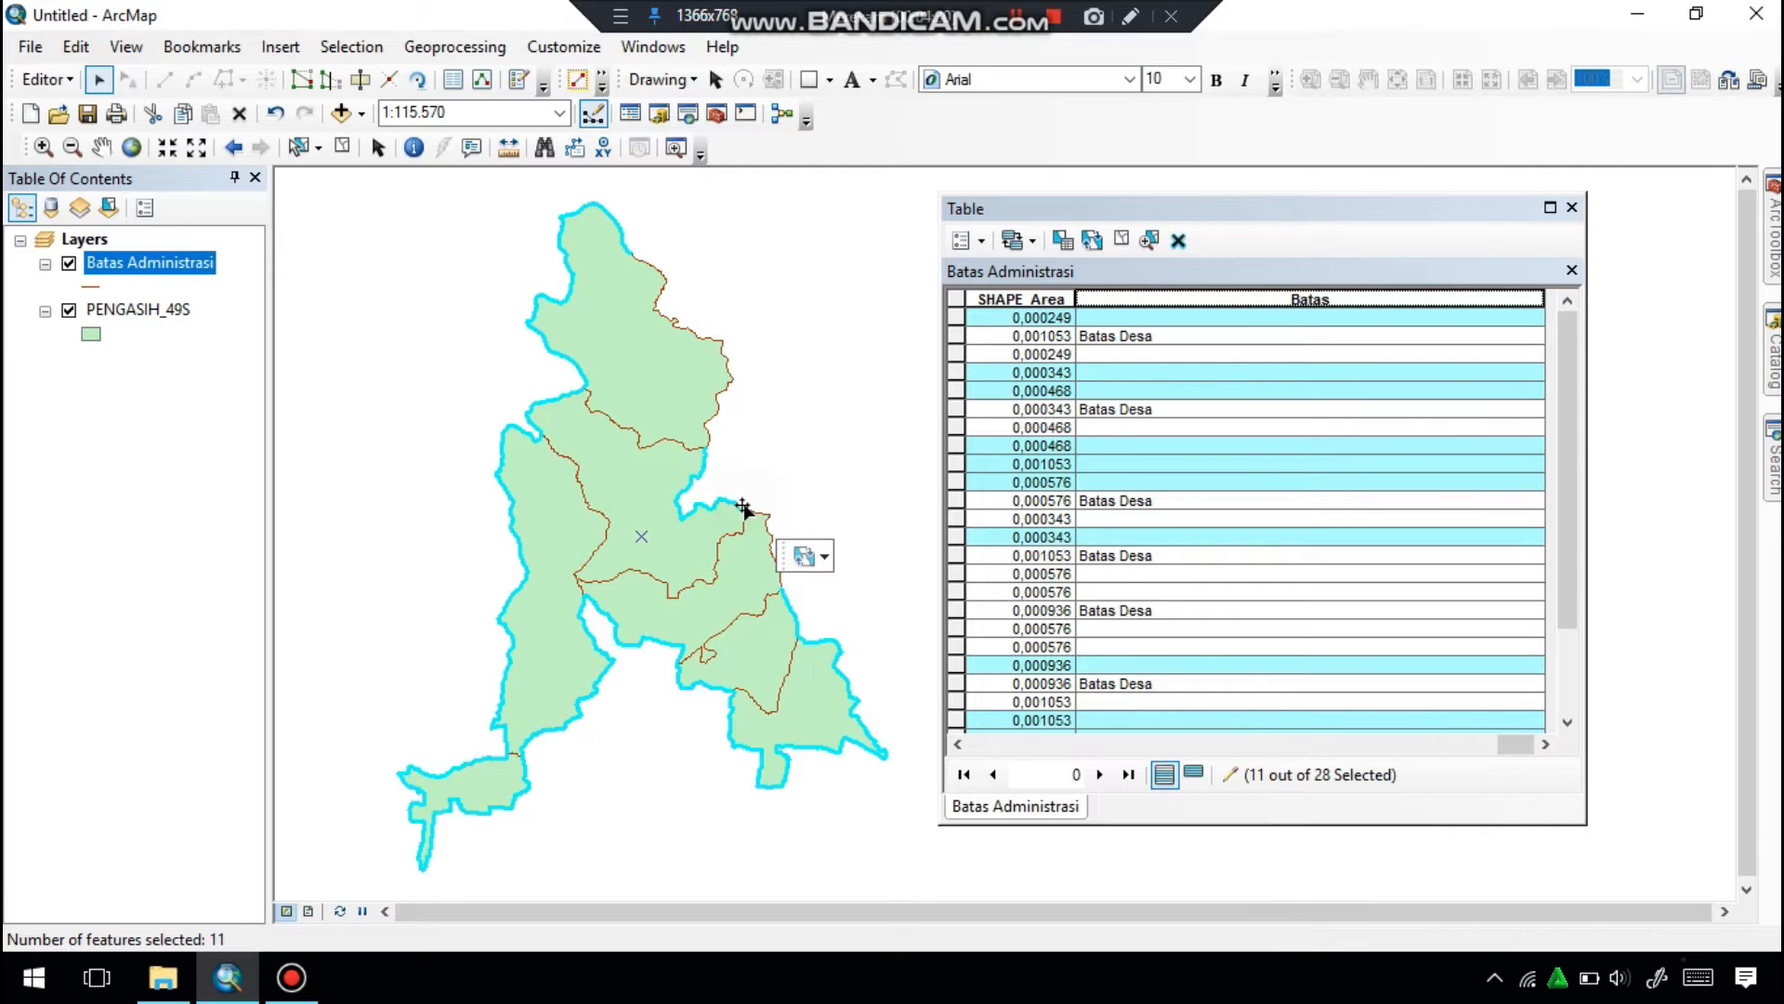
{"action": "left_click", "coordinate": [771, 534], "text": "shift"}
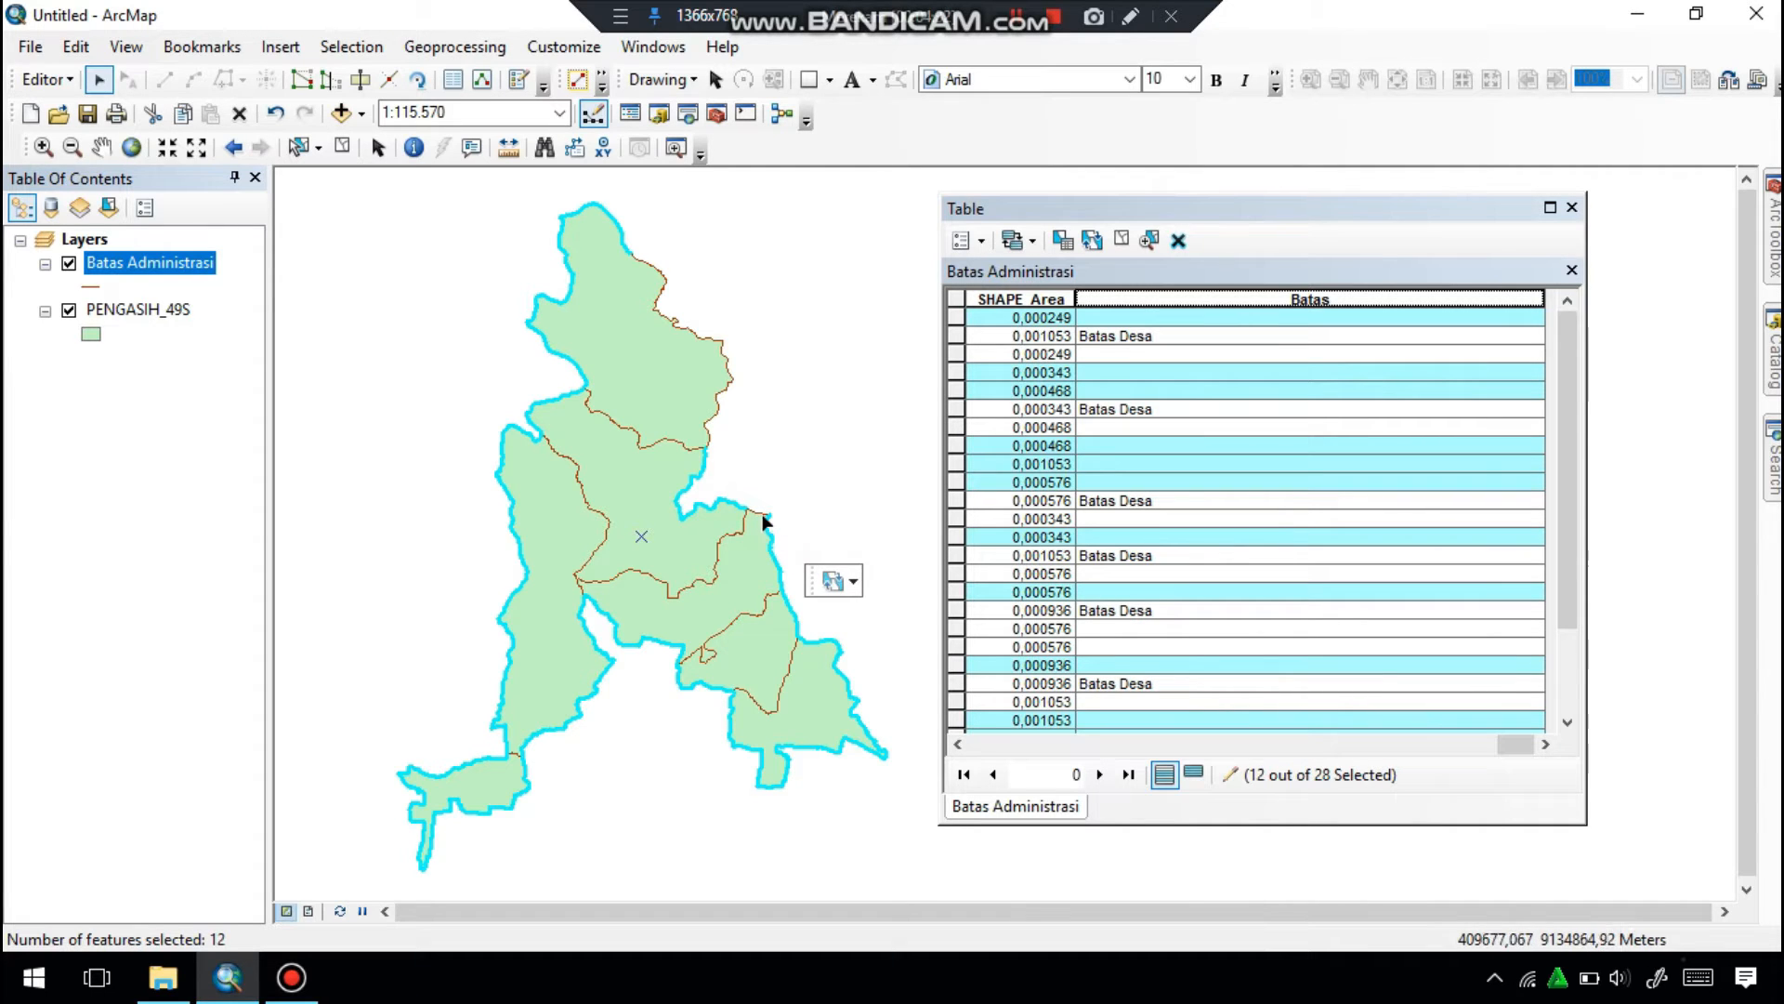
{"action": "left_click", "coordinate": [756, 509], "text": "shift"}
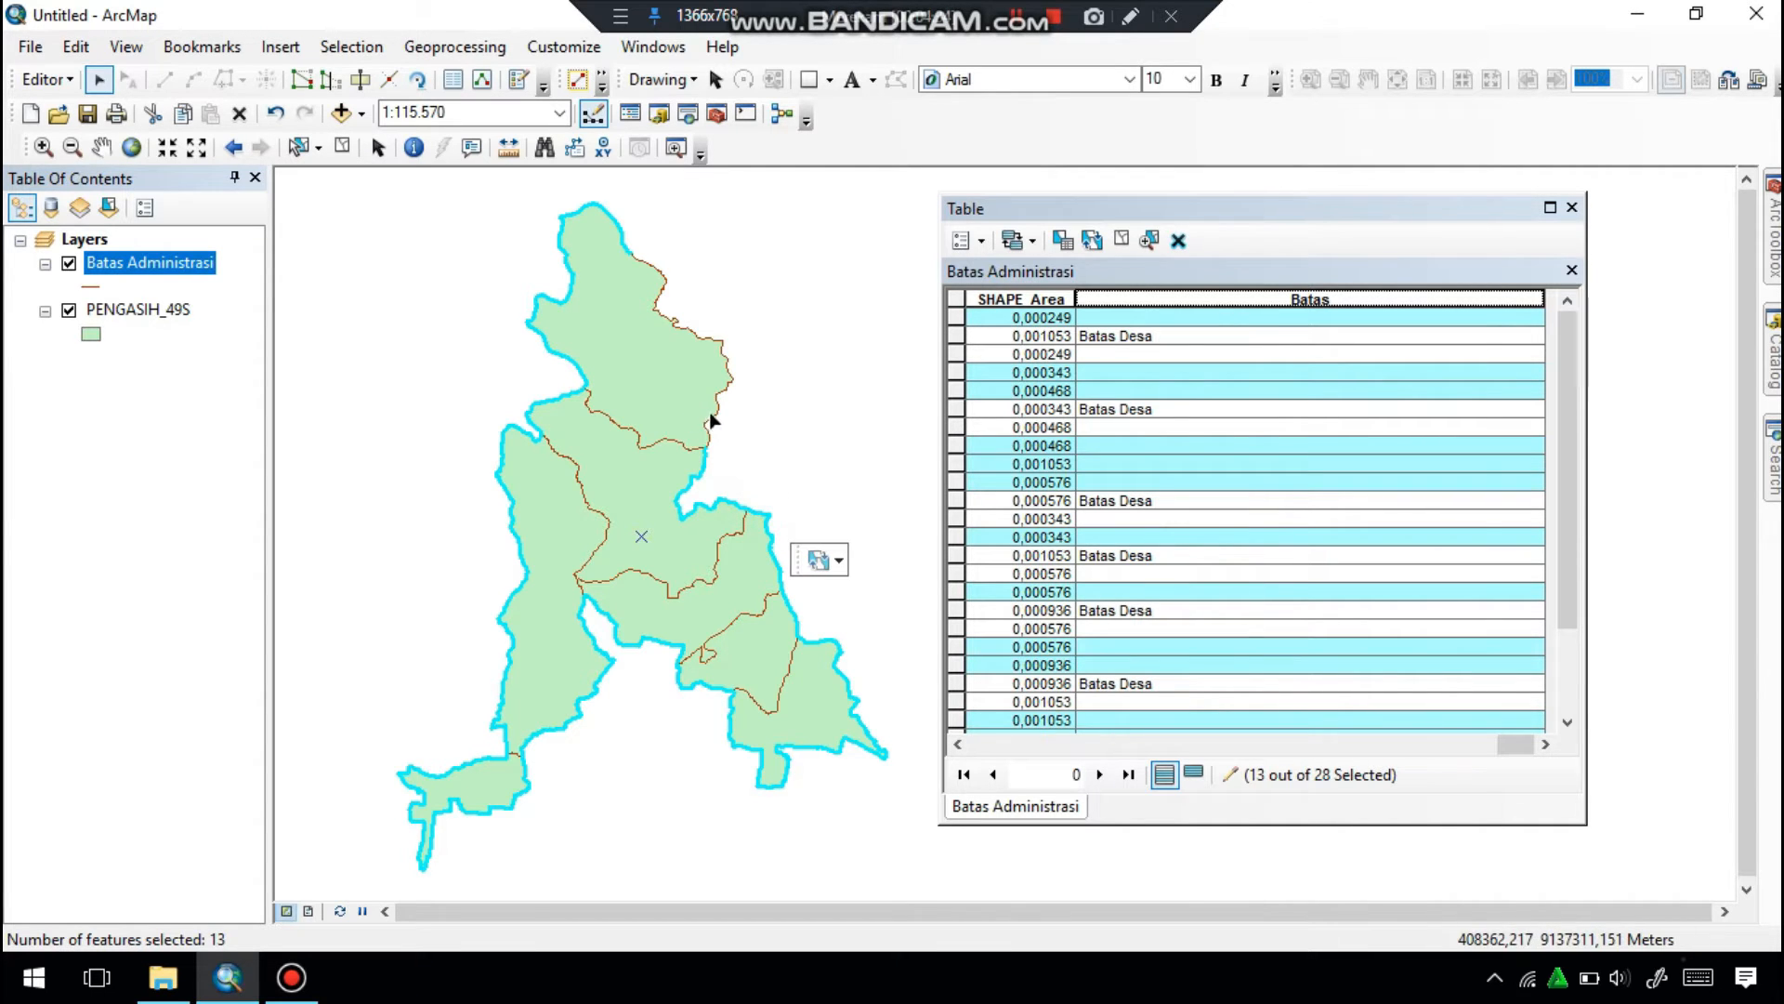
{"action": "left_click", "coordinate": [718, 409], "text": "shift"}
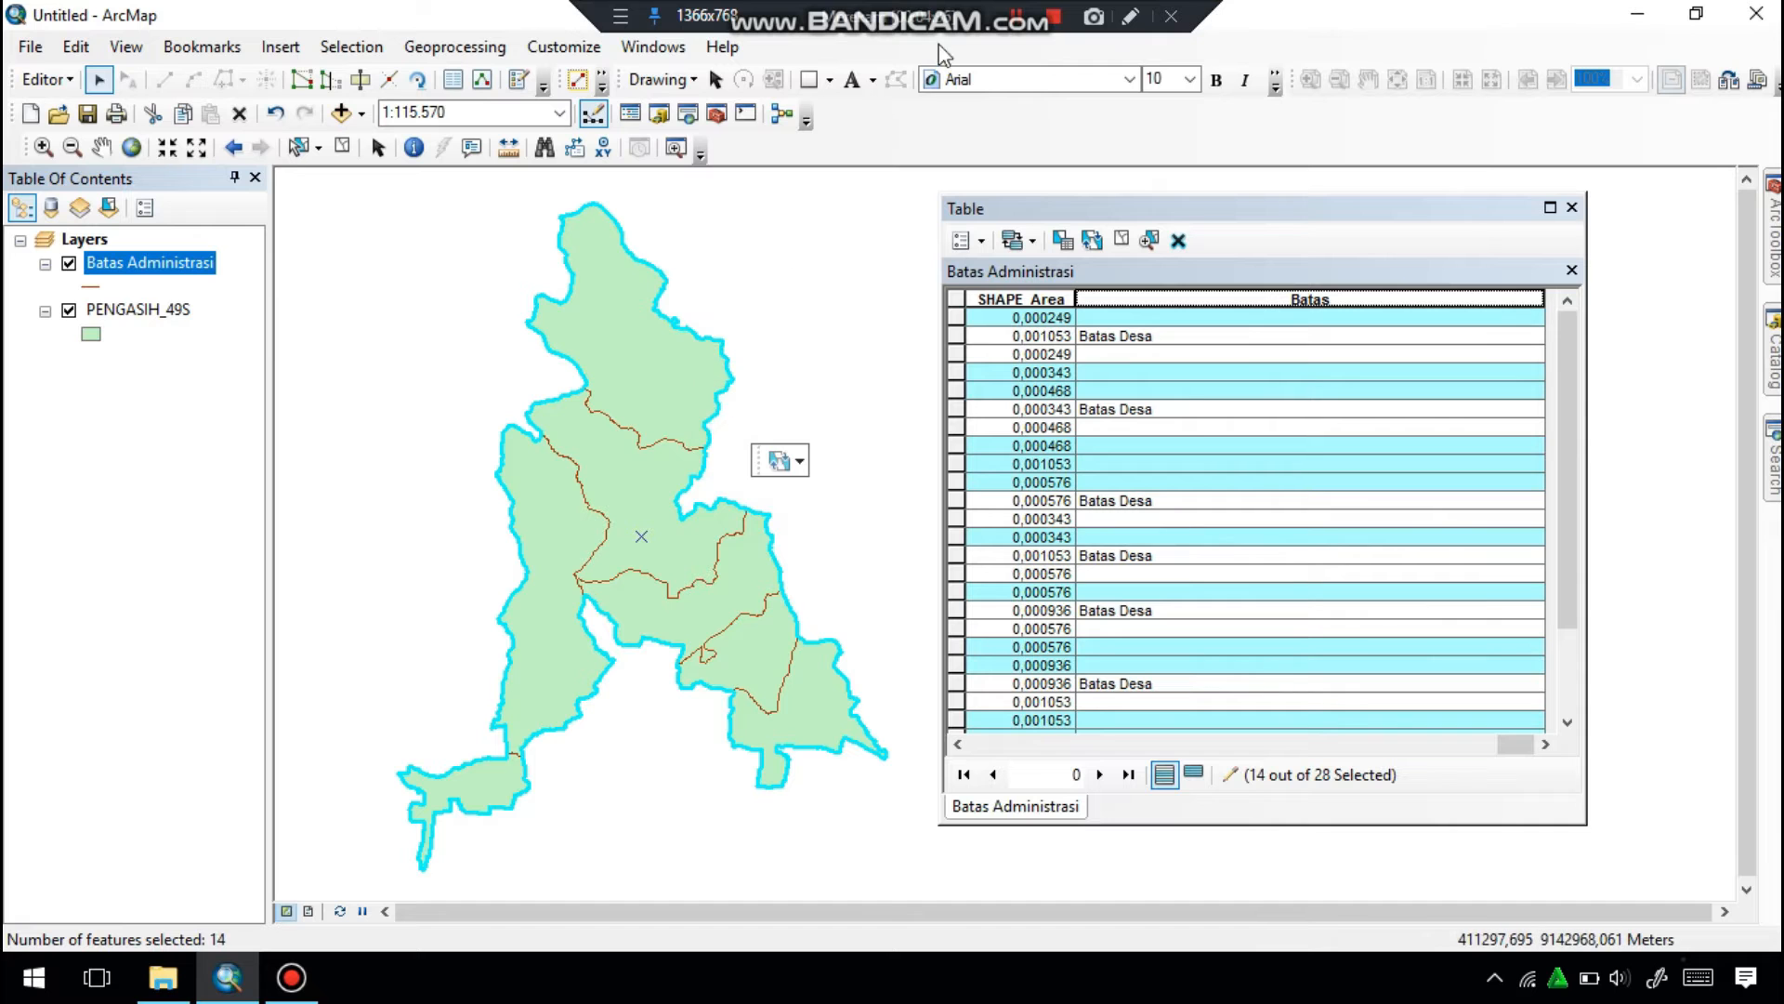
Fill the Batas field of the selected outer lines with "Batas Kecamatan" using the Field Calculator.
{"action": "right_click", "coordinate": [1198, 299]}
{"action": "left_click", "coordinate": [1275, 463]}
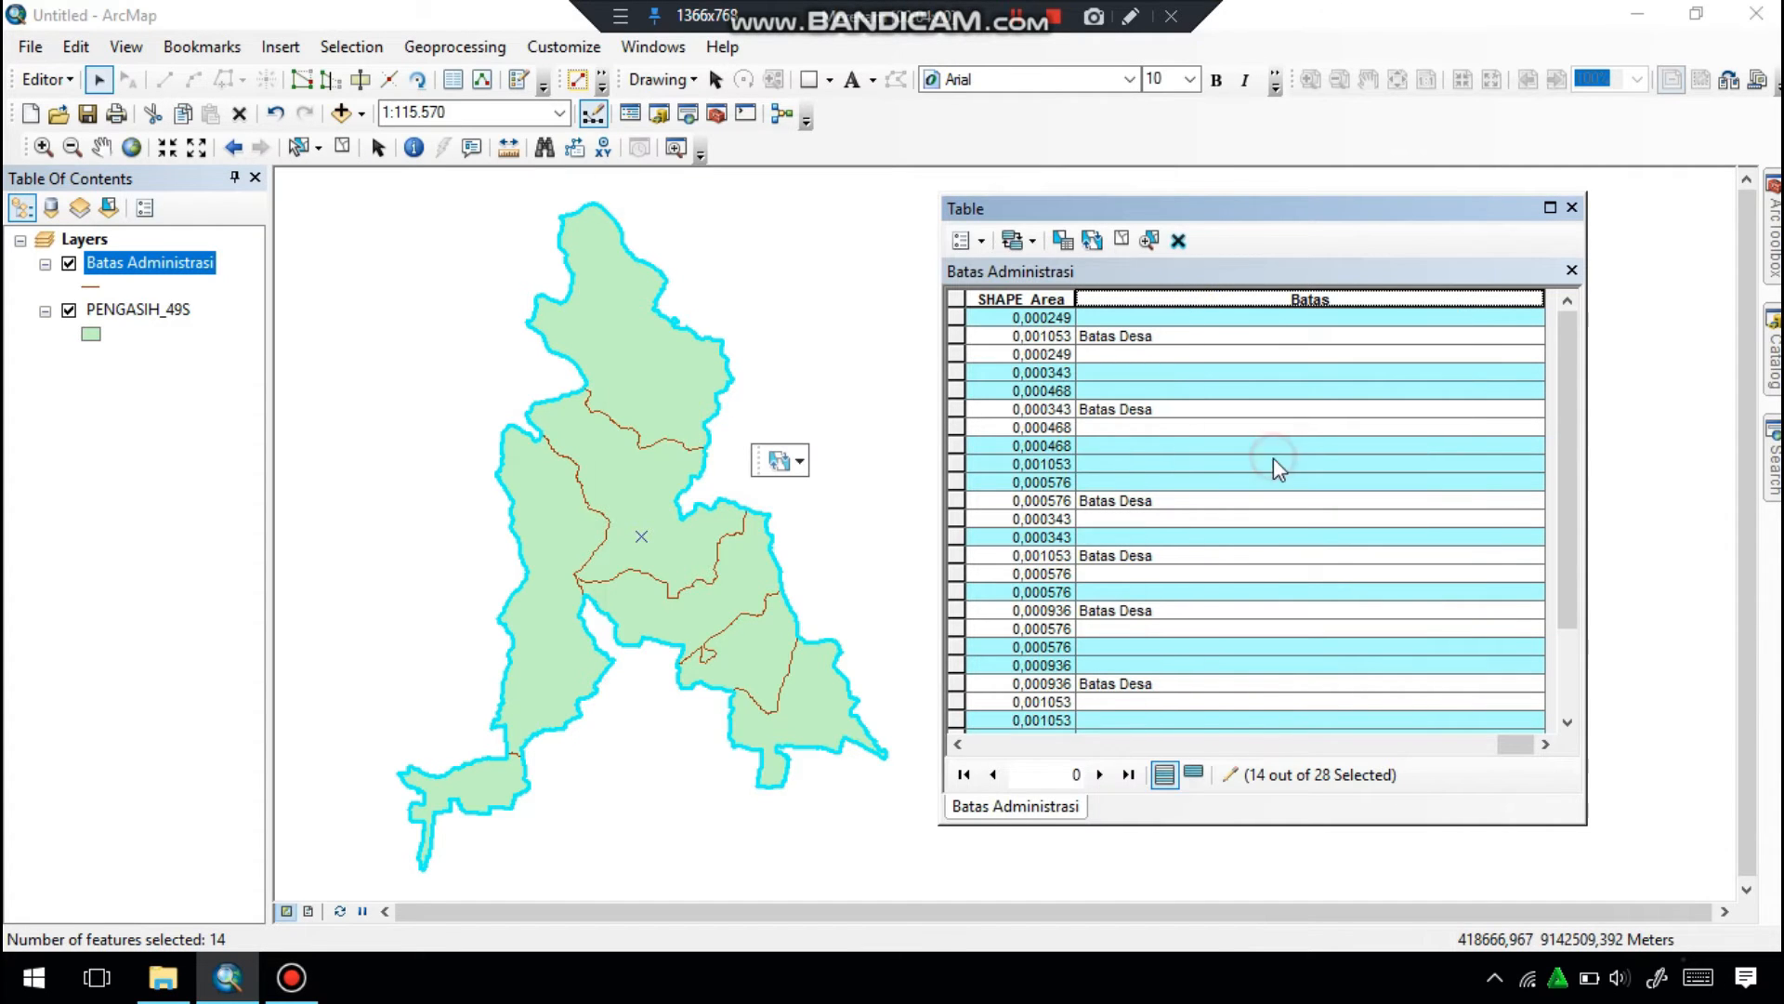
{"action": "left_click", "coordinate": [695, 519]}
{"action": "key", "text": "BackSpace"}
{"action": "key", "text": "BackSpace"}
{"action": "key", "text": "BackSpace"}
{"action": "key", "text": "BackSpace"}
{"action": "type", "text": "Kecamatan\""}
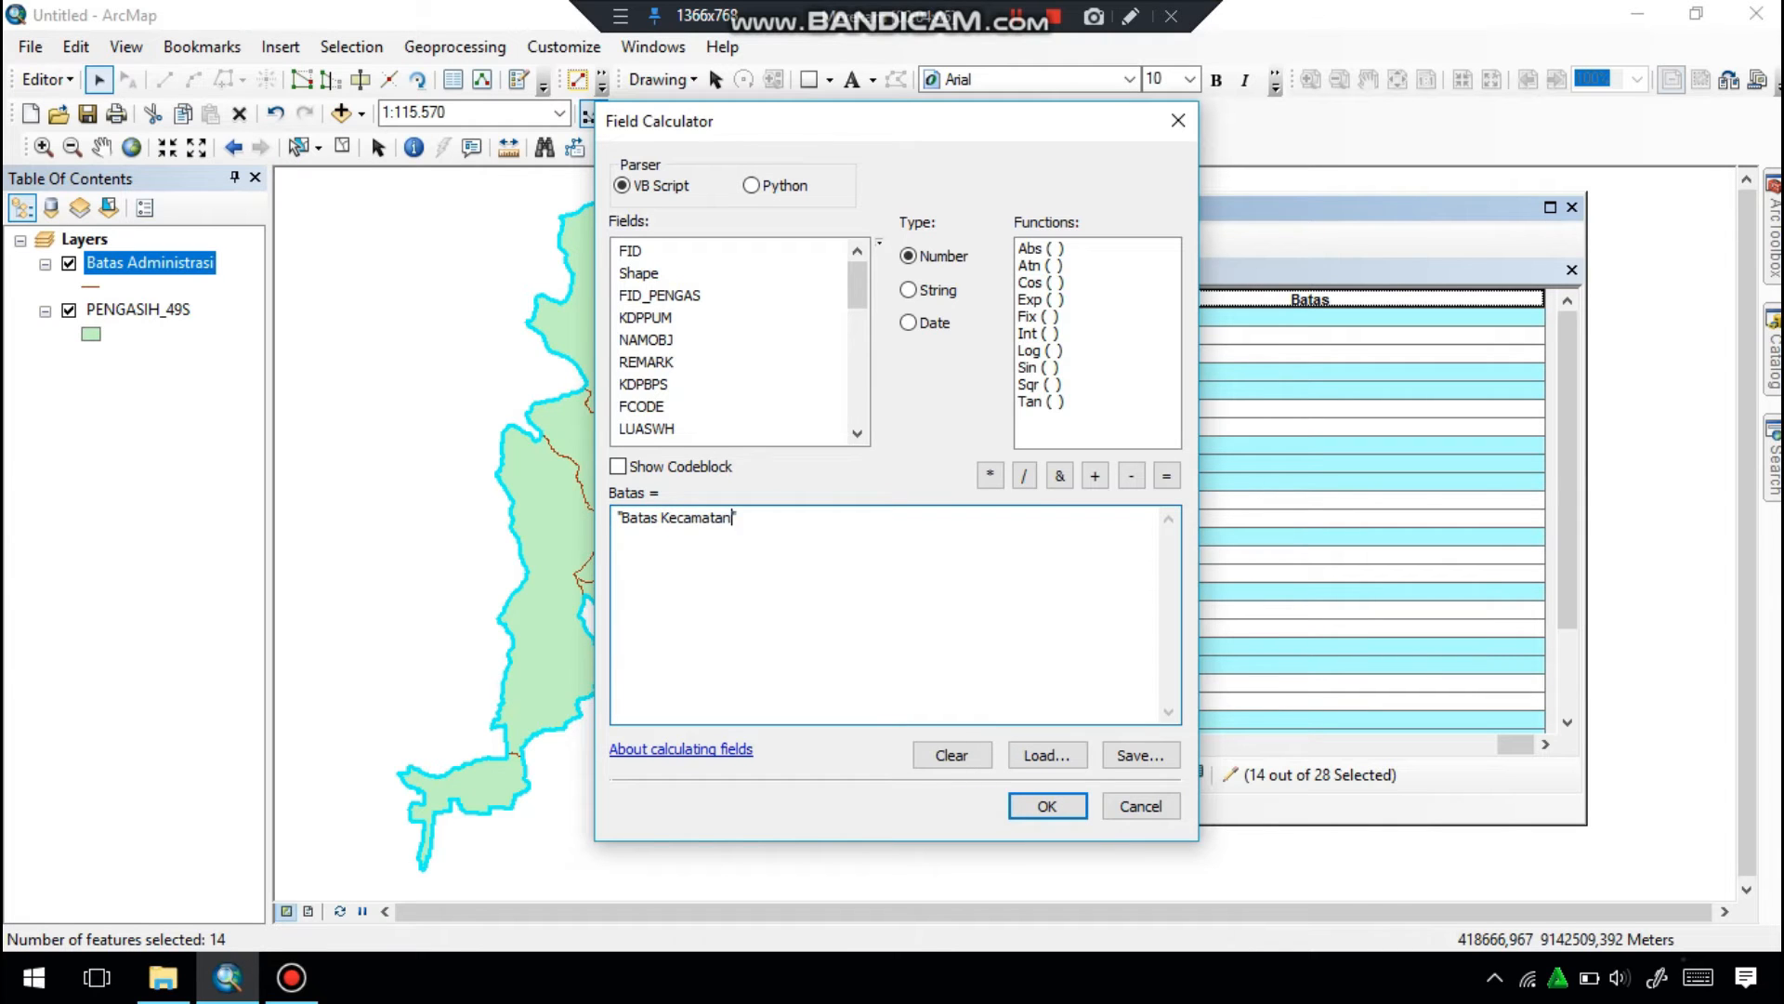
{"action": "left_click", "coordinate": [1047, 806]}
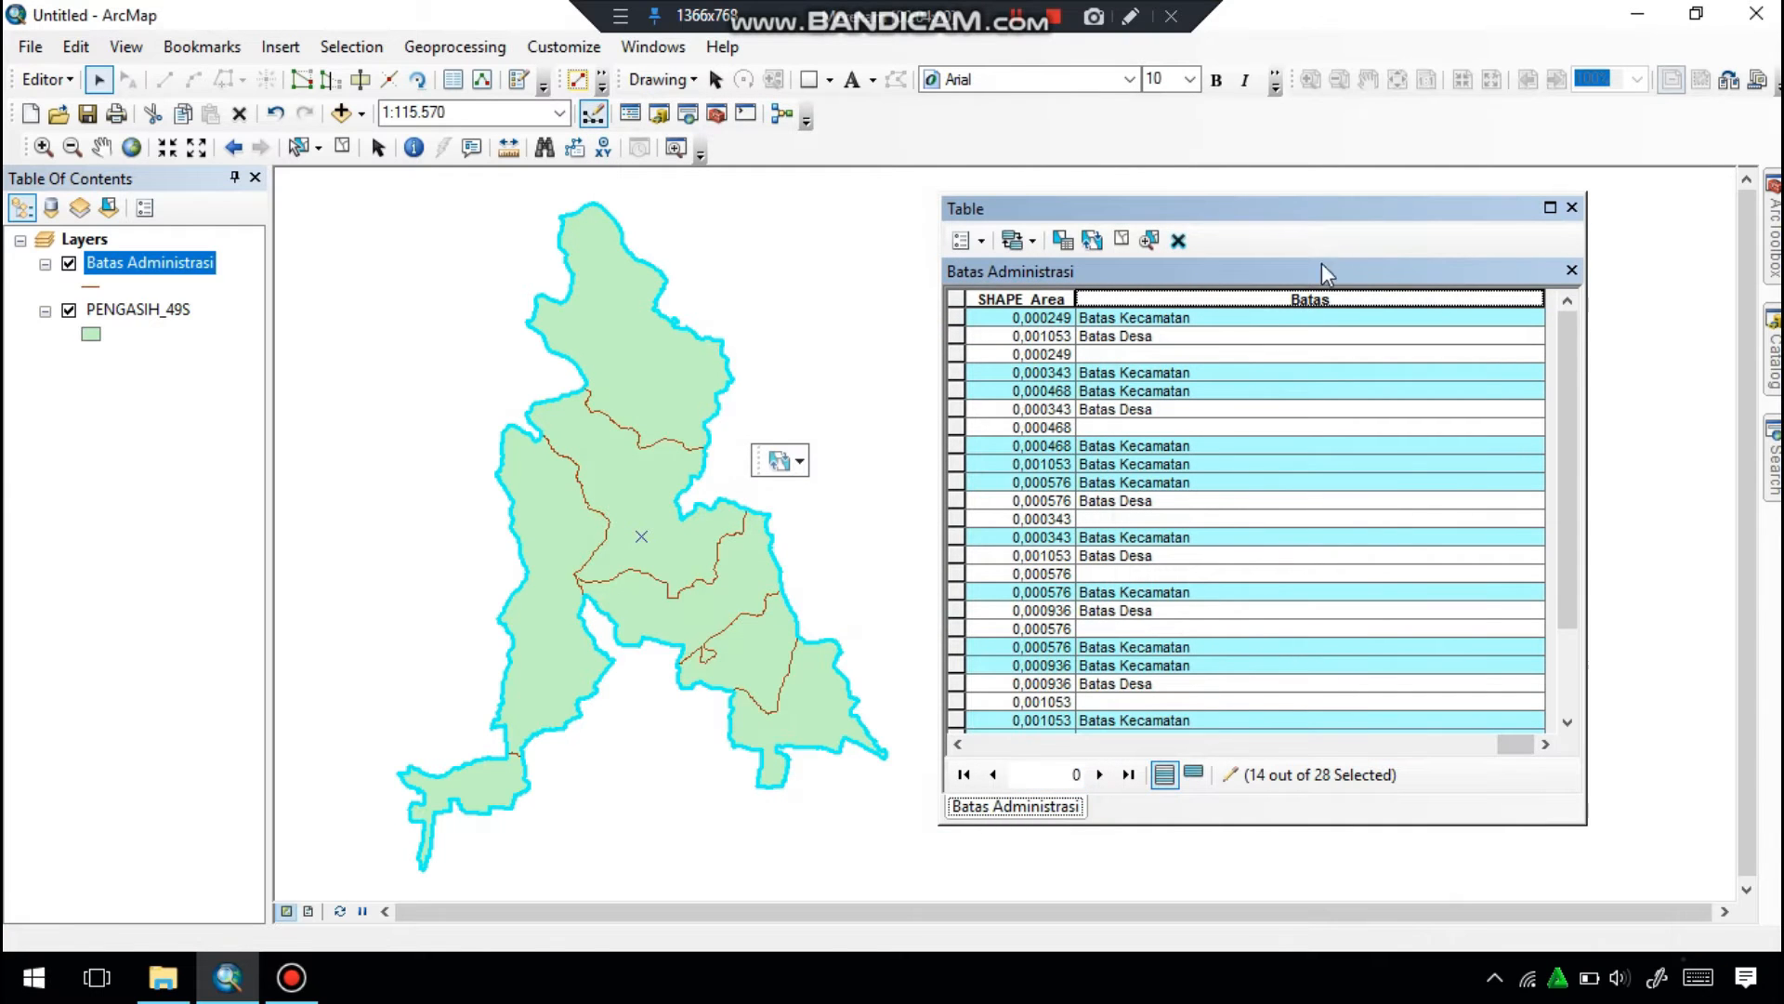
Sort the attribute table ascending by Batas and delete the seven records whose Batas value is blank.
{"action": "right_click", "coordinate": [1311, 297]}
{"action": "left_click", "coordinate": [1343, 312]}
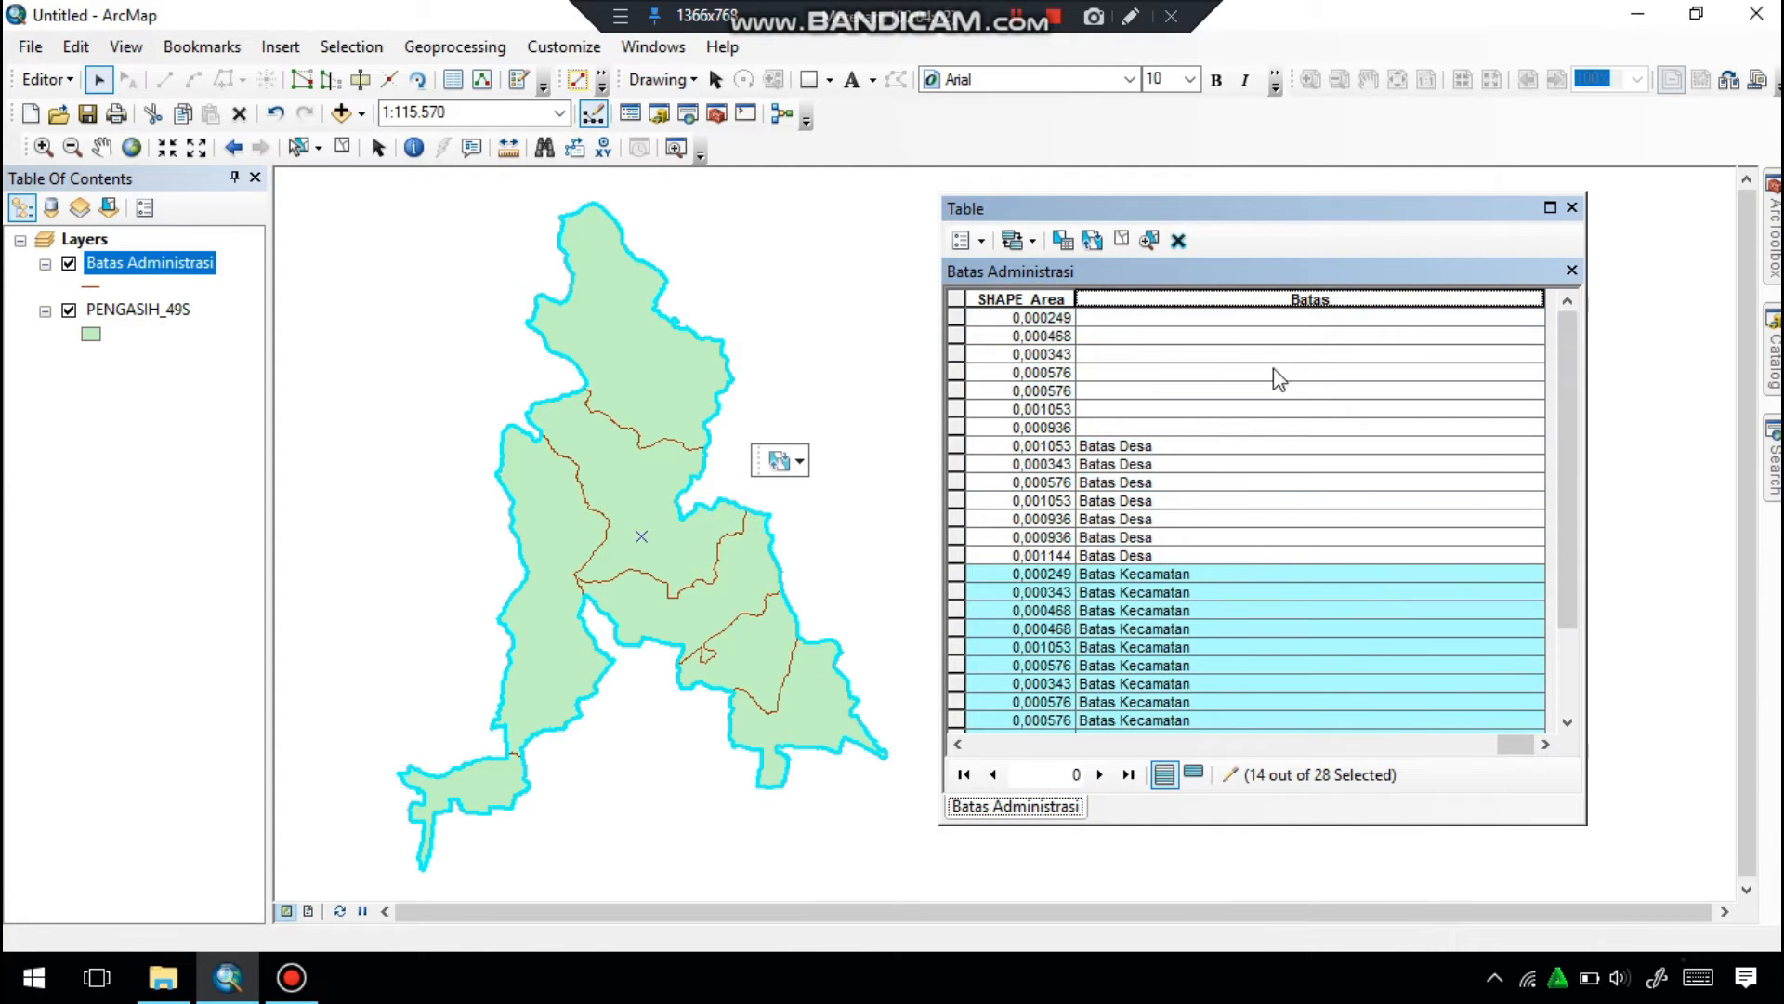
{"action": "left_click", "coordinate": [956, 319]}
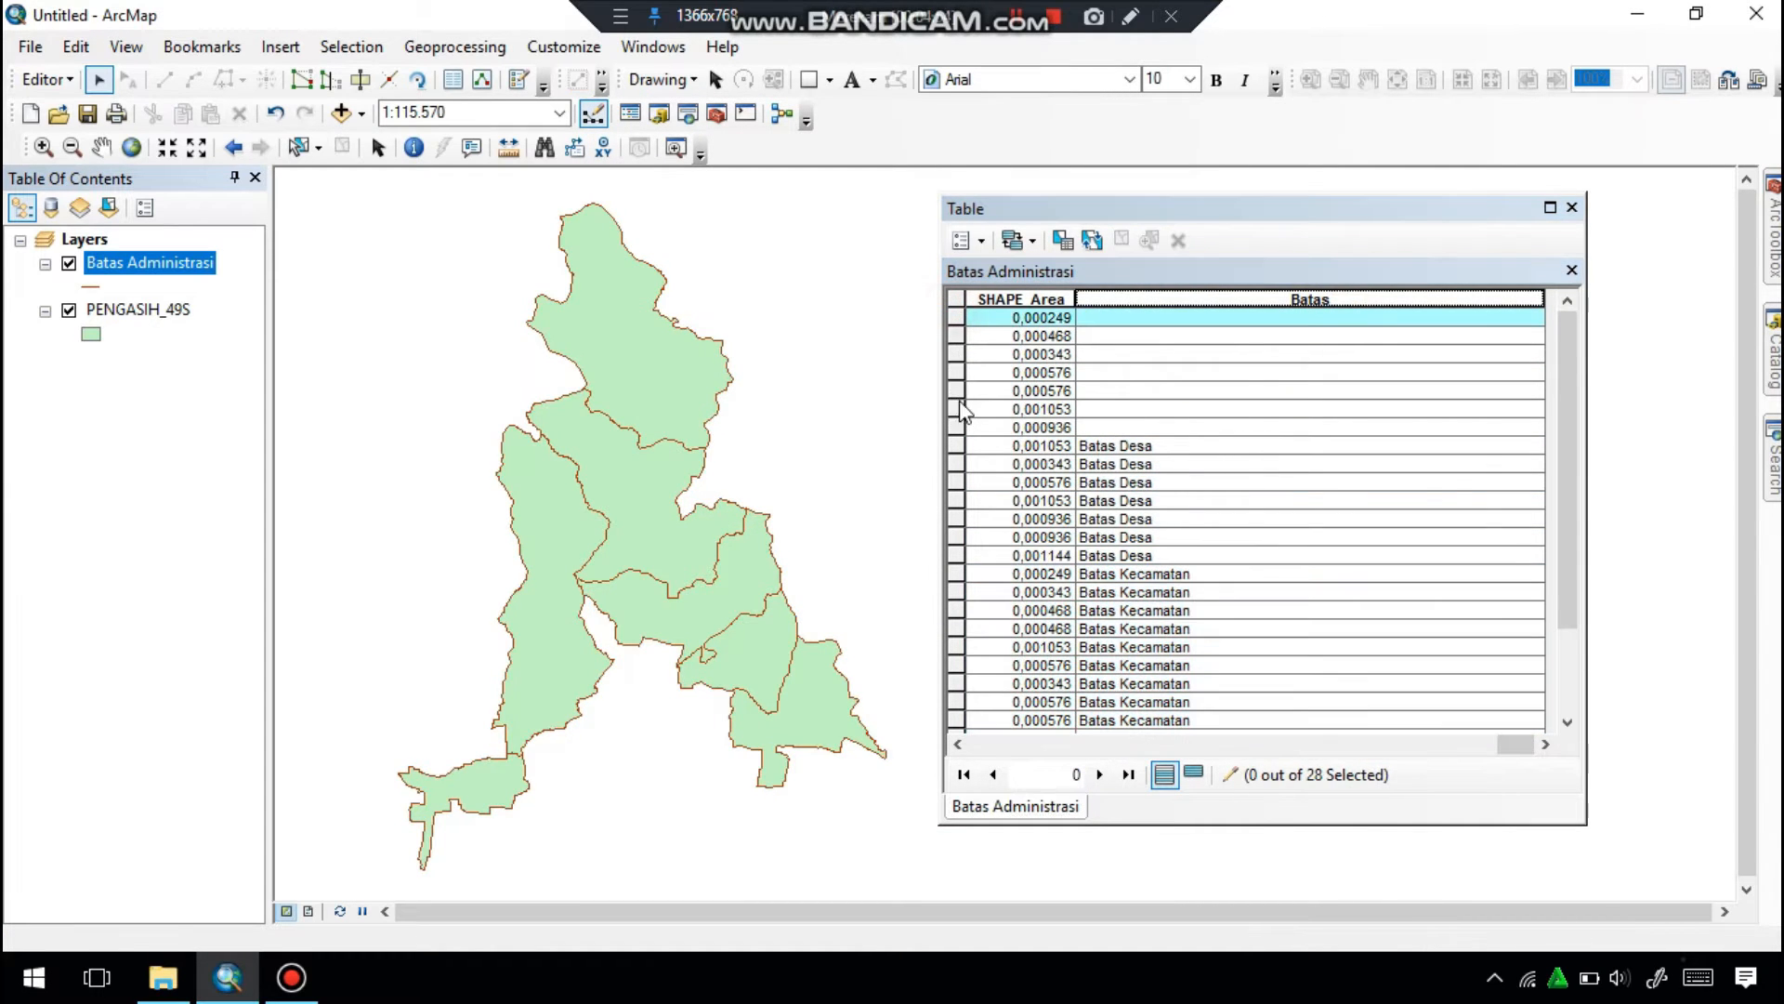
{"action": "left_click_drag", "start_coordinate": [955, 321], "coordinate": [959, 429]}
{"action": "left_click", "coordinate": [1178, 239]}
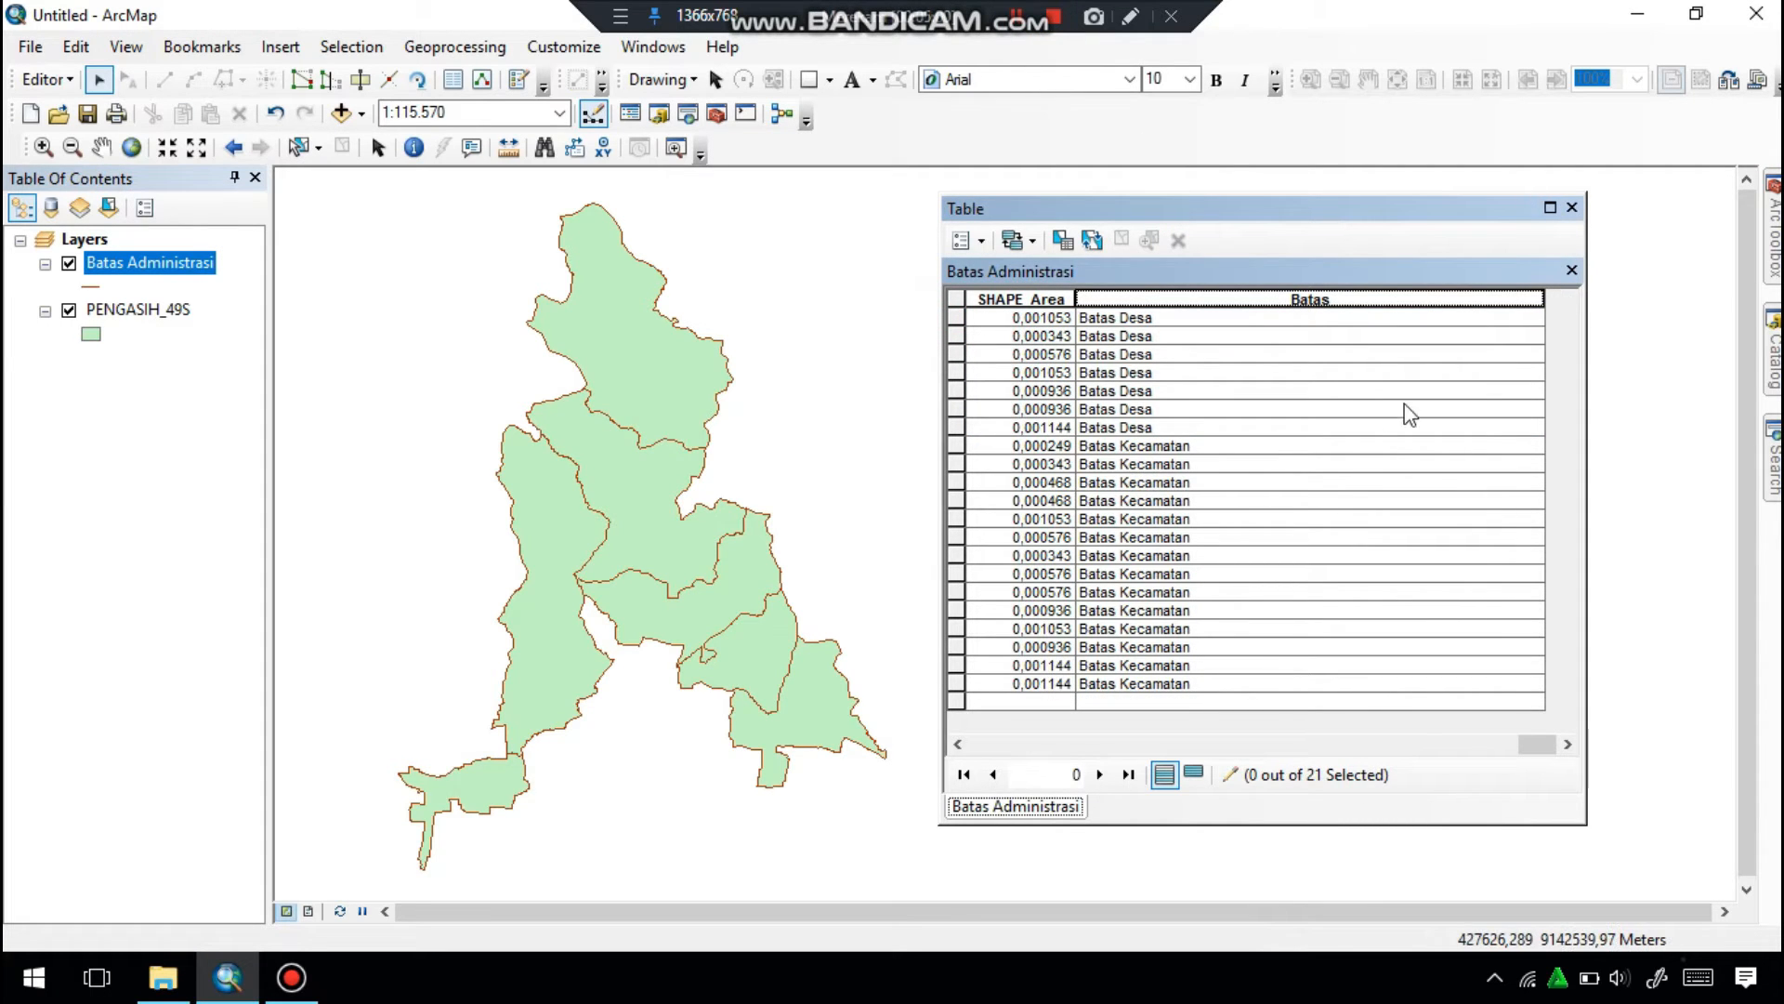
Close the attribute table, then stop the edit session and save the edits.
{"action": "left_click", "coordinate": [1571, 208]}
{"action": "left_click", "coordinate": [51, 80]}
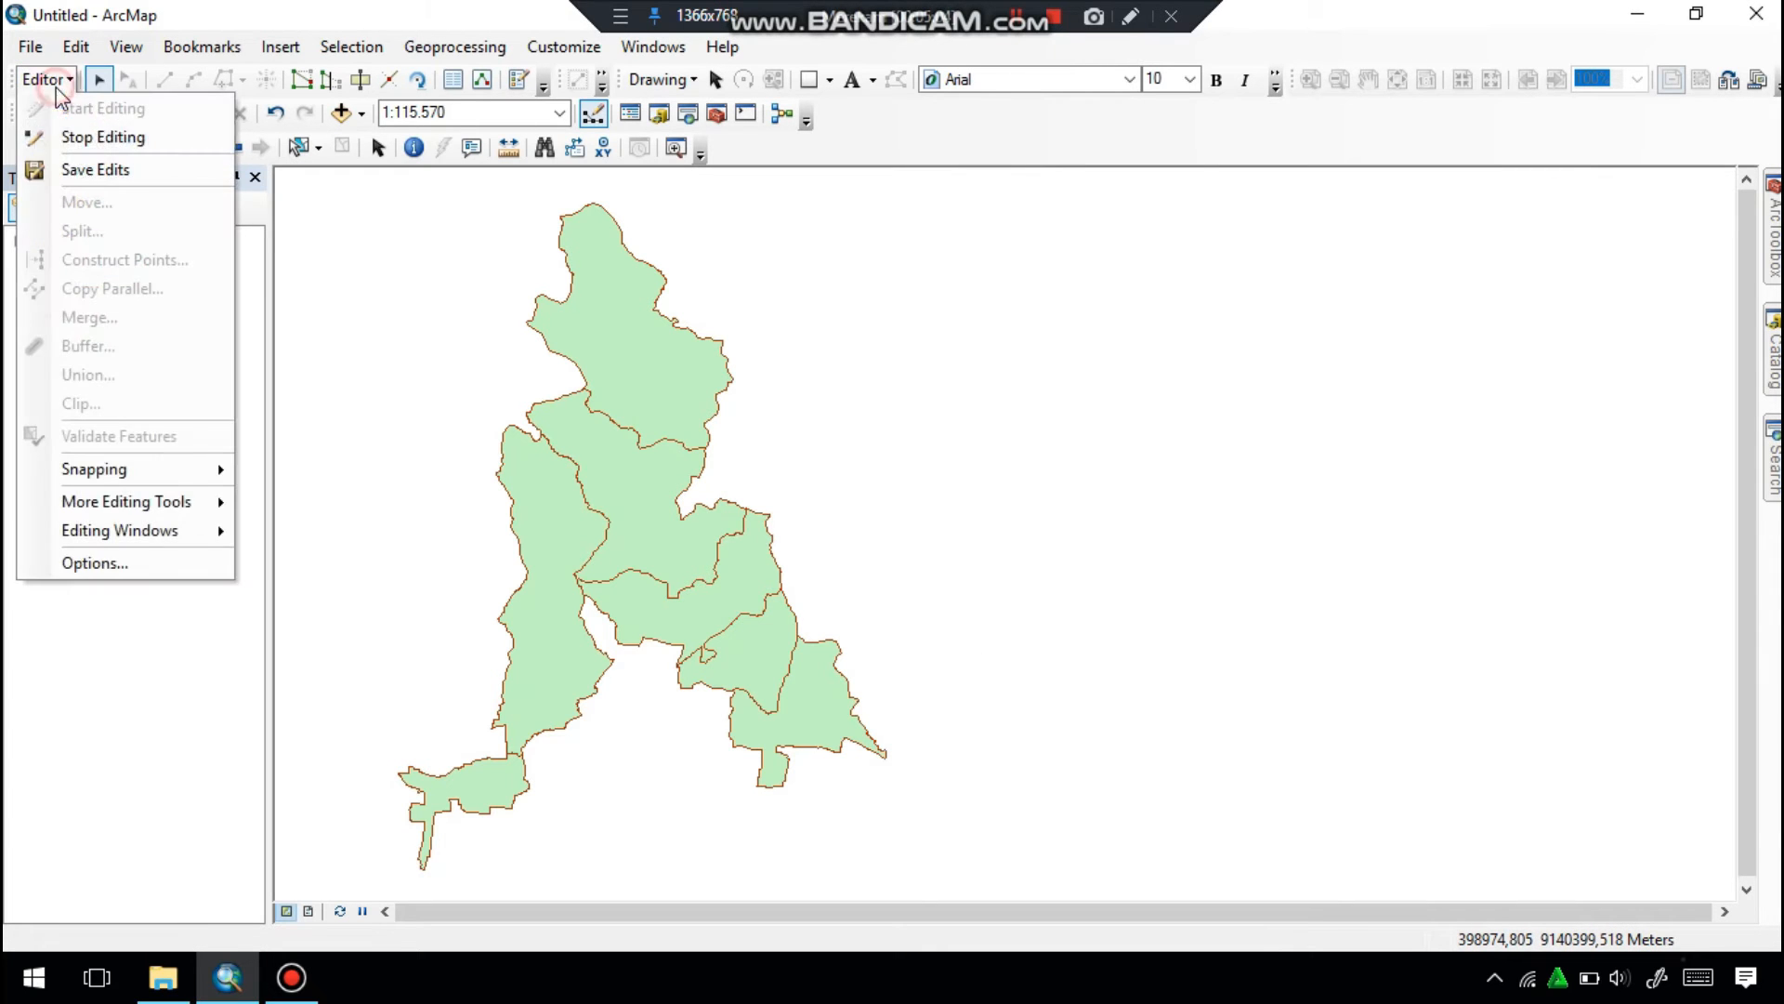
{"action": "left_click", "coordinate": [70, 137]}
{"action": "left_click", "coordinate": [792, 573]}
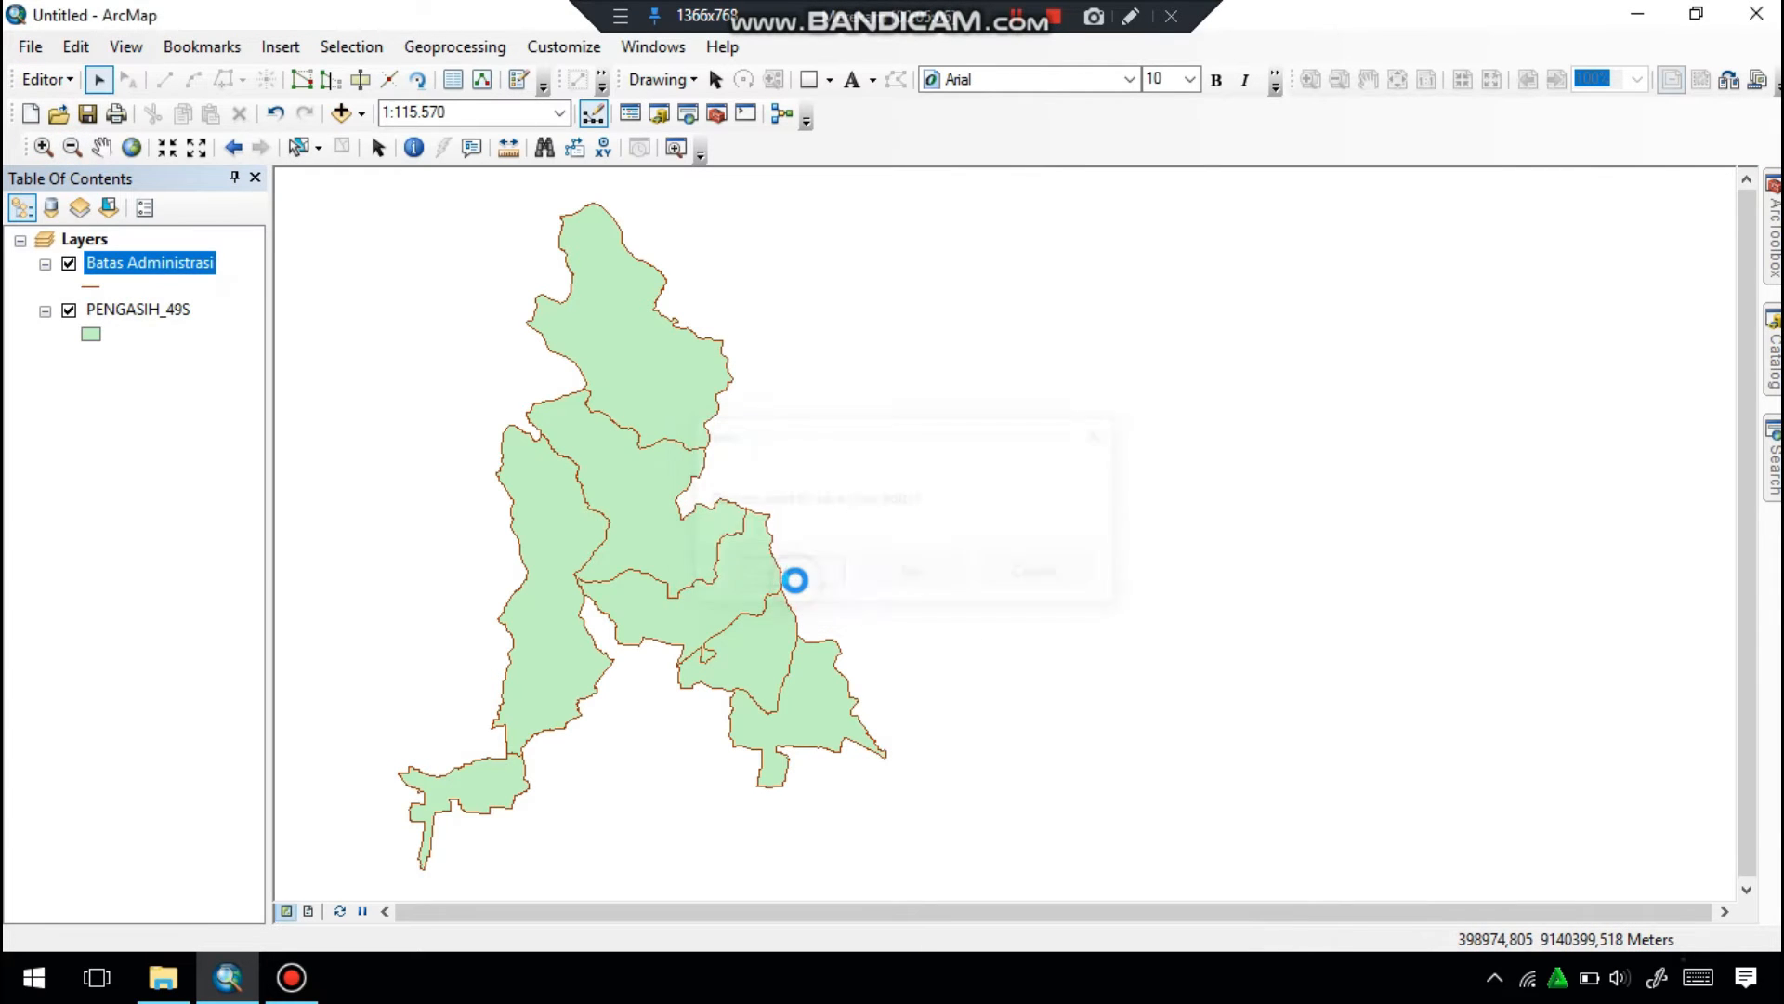
Symbolize the Batas Administrasi layer by unique values of the Batas field, adding all values and excluding all other values.
{"action": "left_click", "coordinate": [101, 149]}
{"action": "left_click_drag", "start_coordinate": [638, 465], "coordinate": [936, 502]}
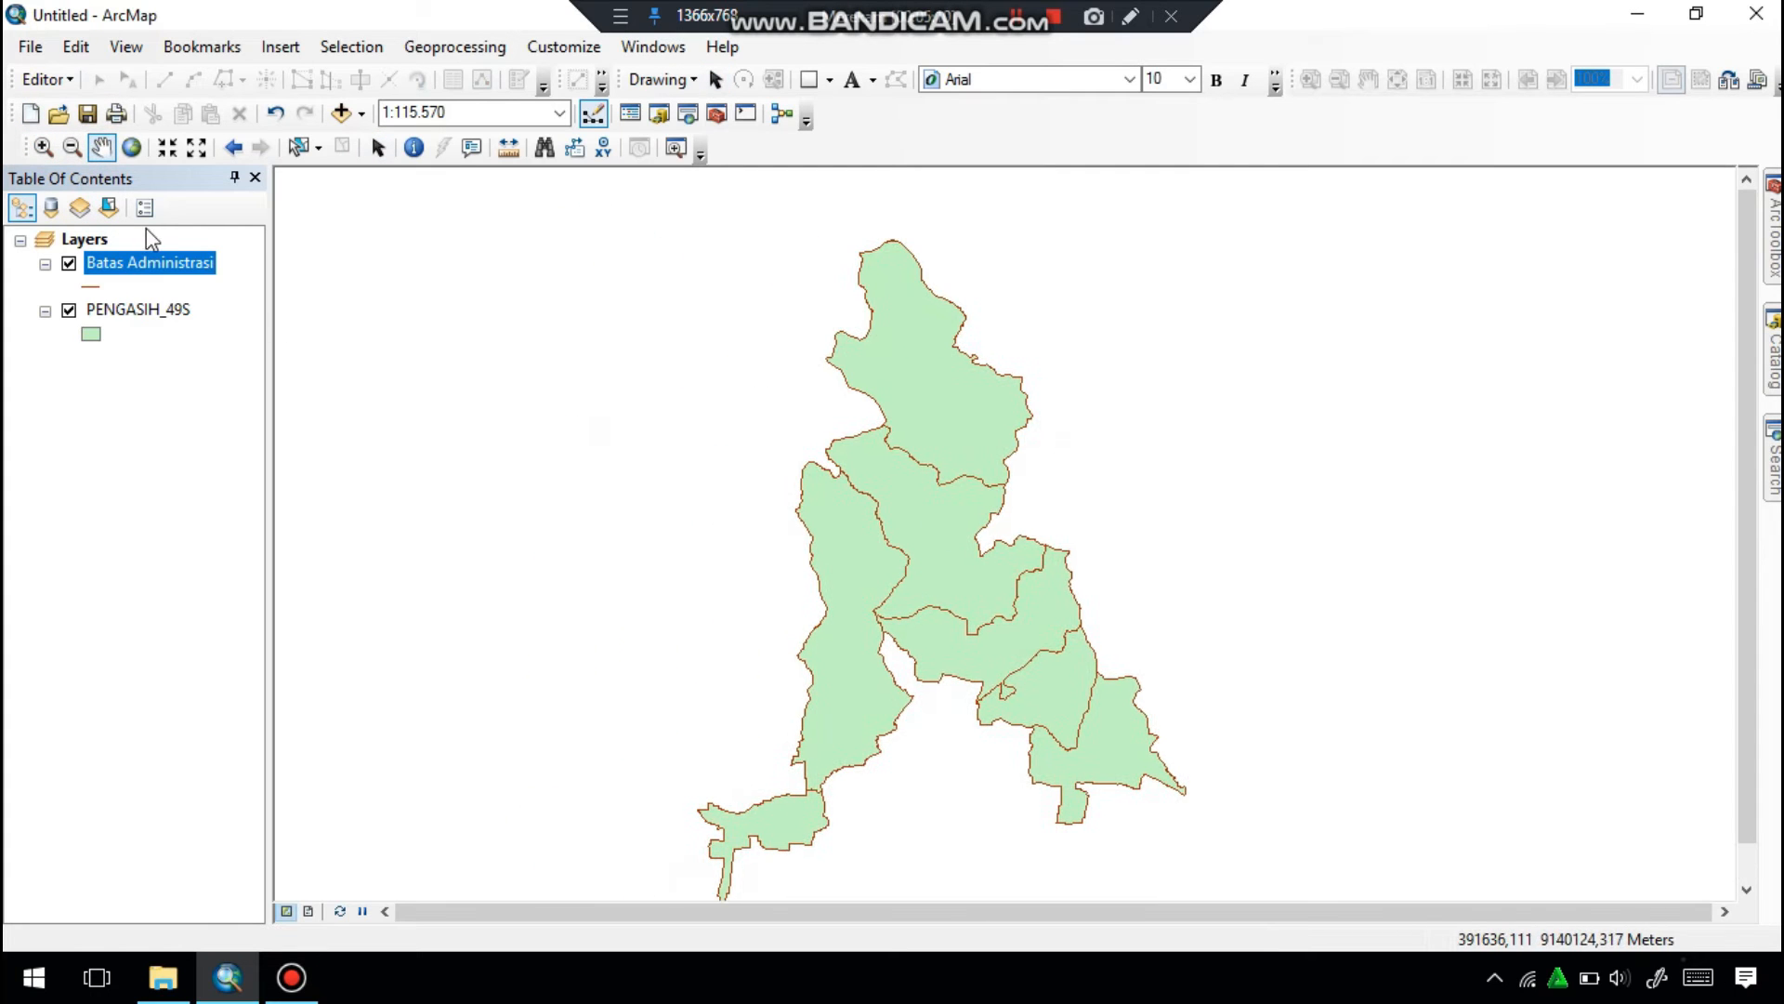
{"action": "right_click", "coordinate": [151, 265]}
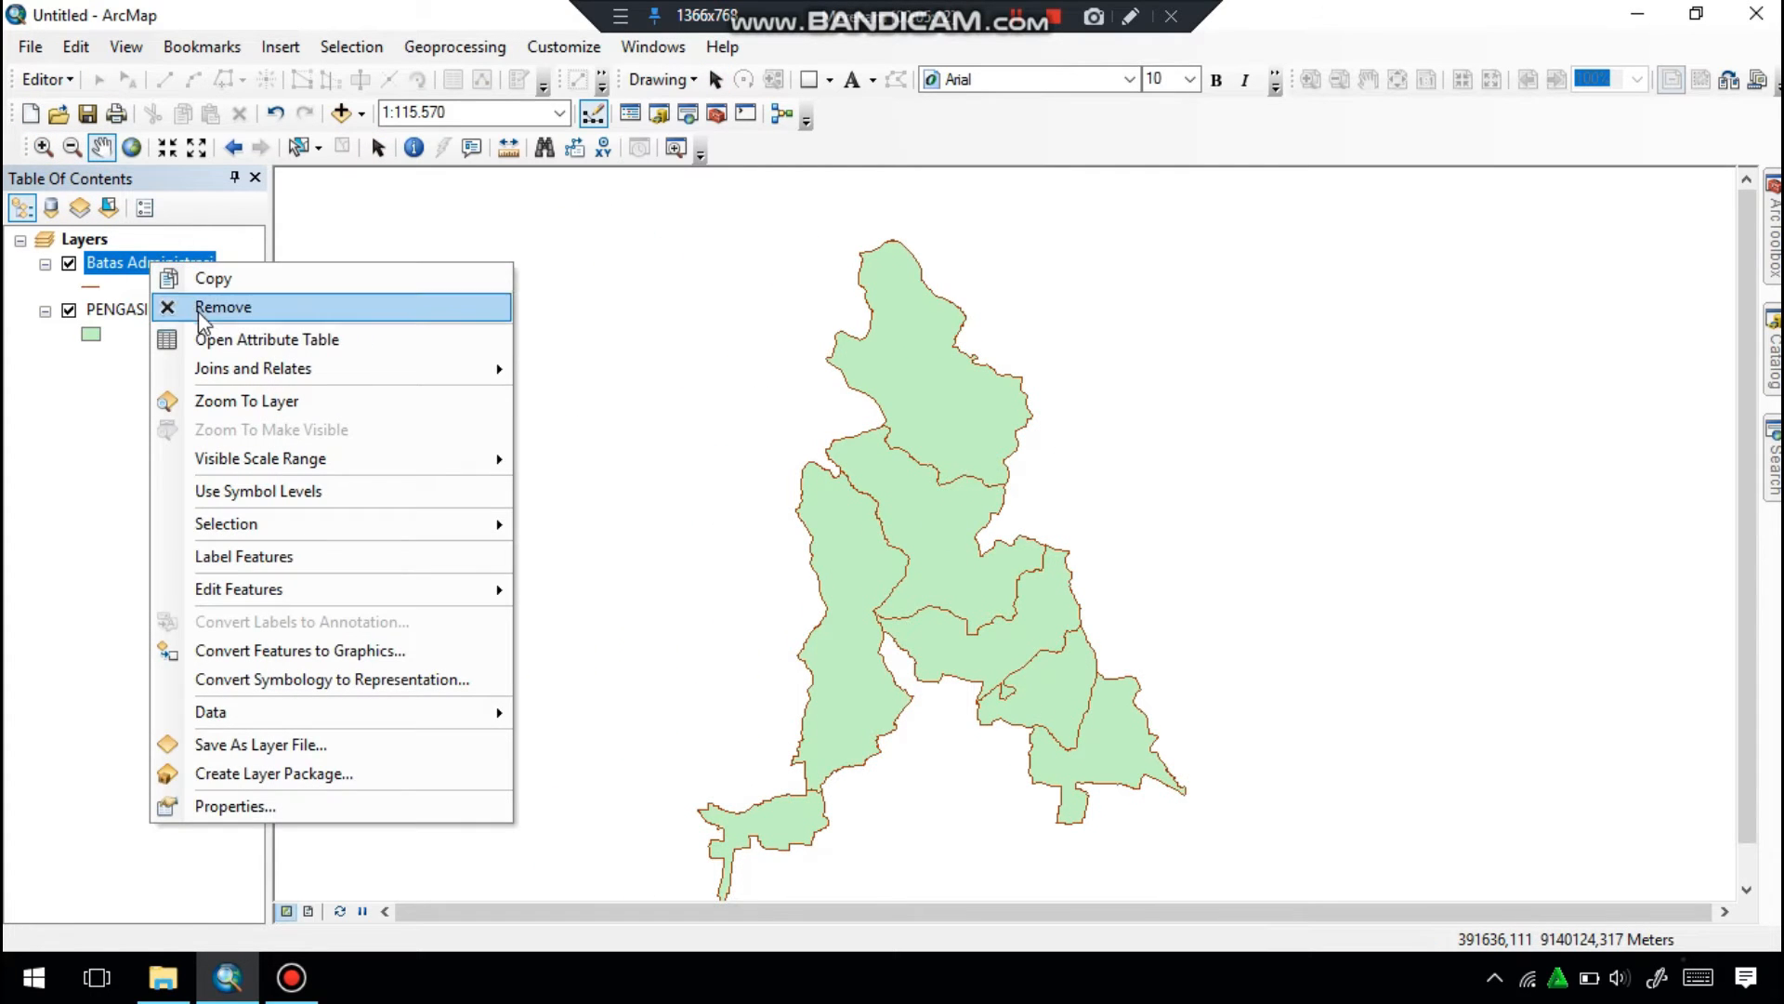
{"action": "left_click", "coordinate": [234, 806]}
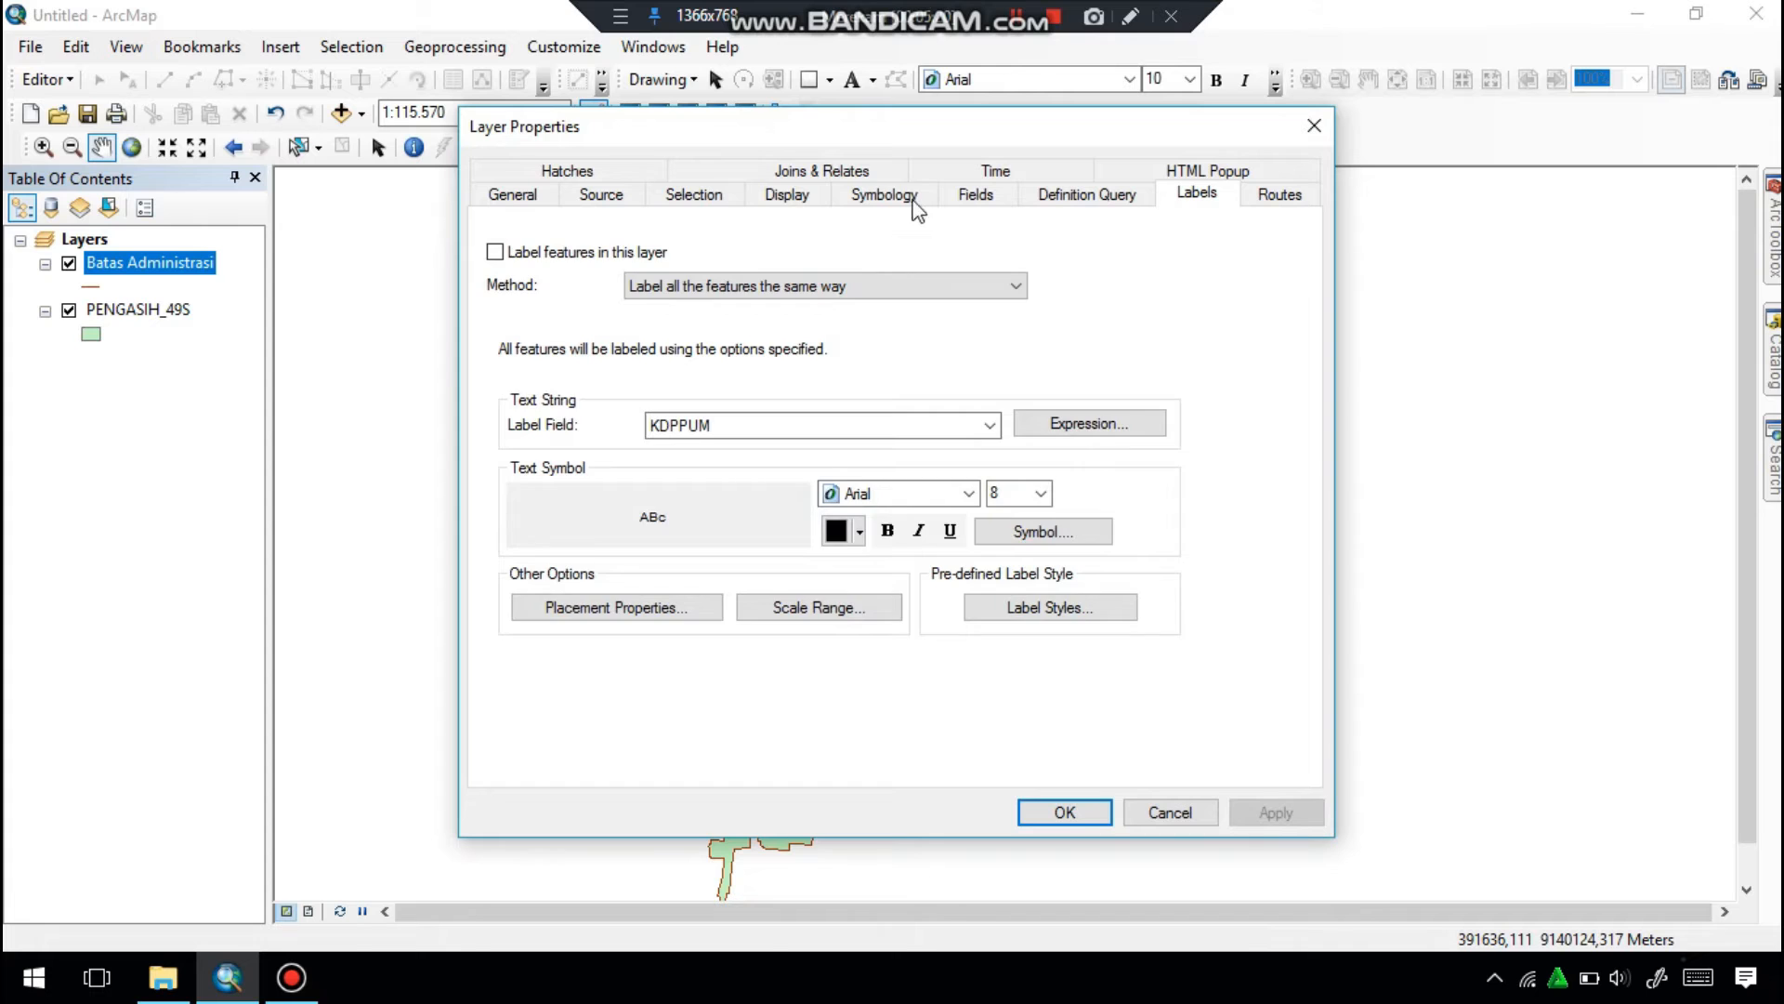
{"action": "left_click", "coordinate": [883, 193]}
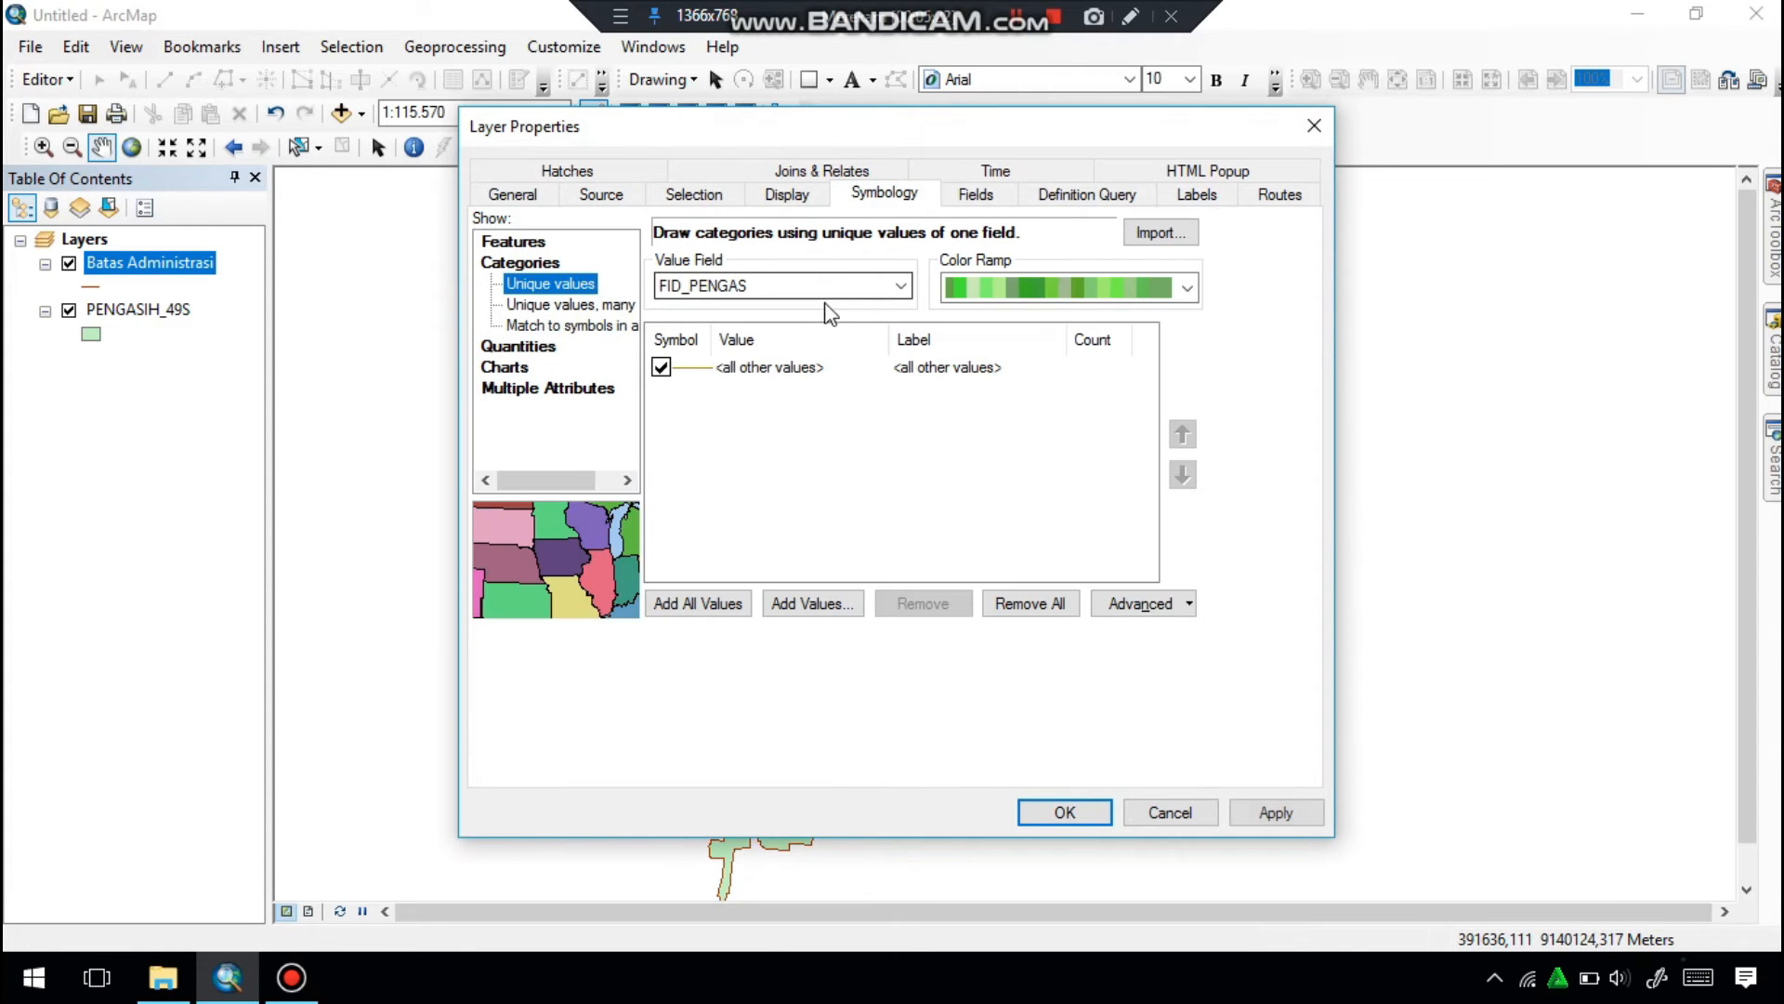
{"action": "left_click", "coordinate": [899, 287]}
{"action": "scroll", "coordinate": [764, 502], "scroll_direction": "down", "scroll_amount": 5}
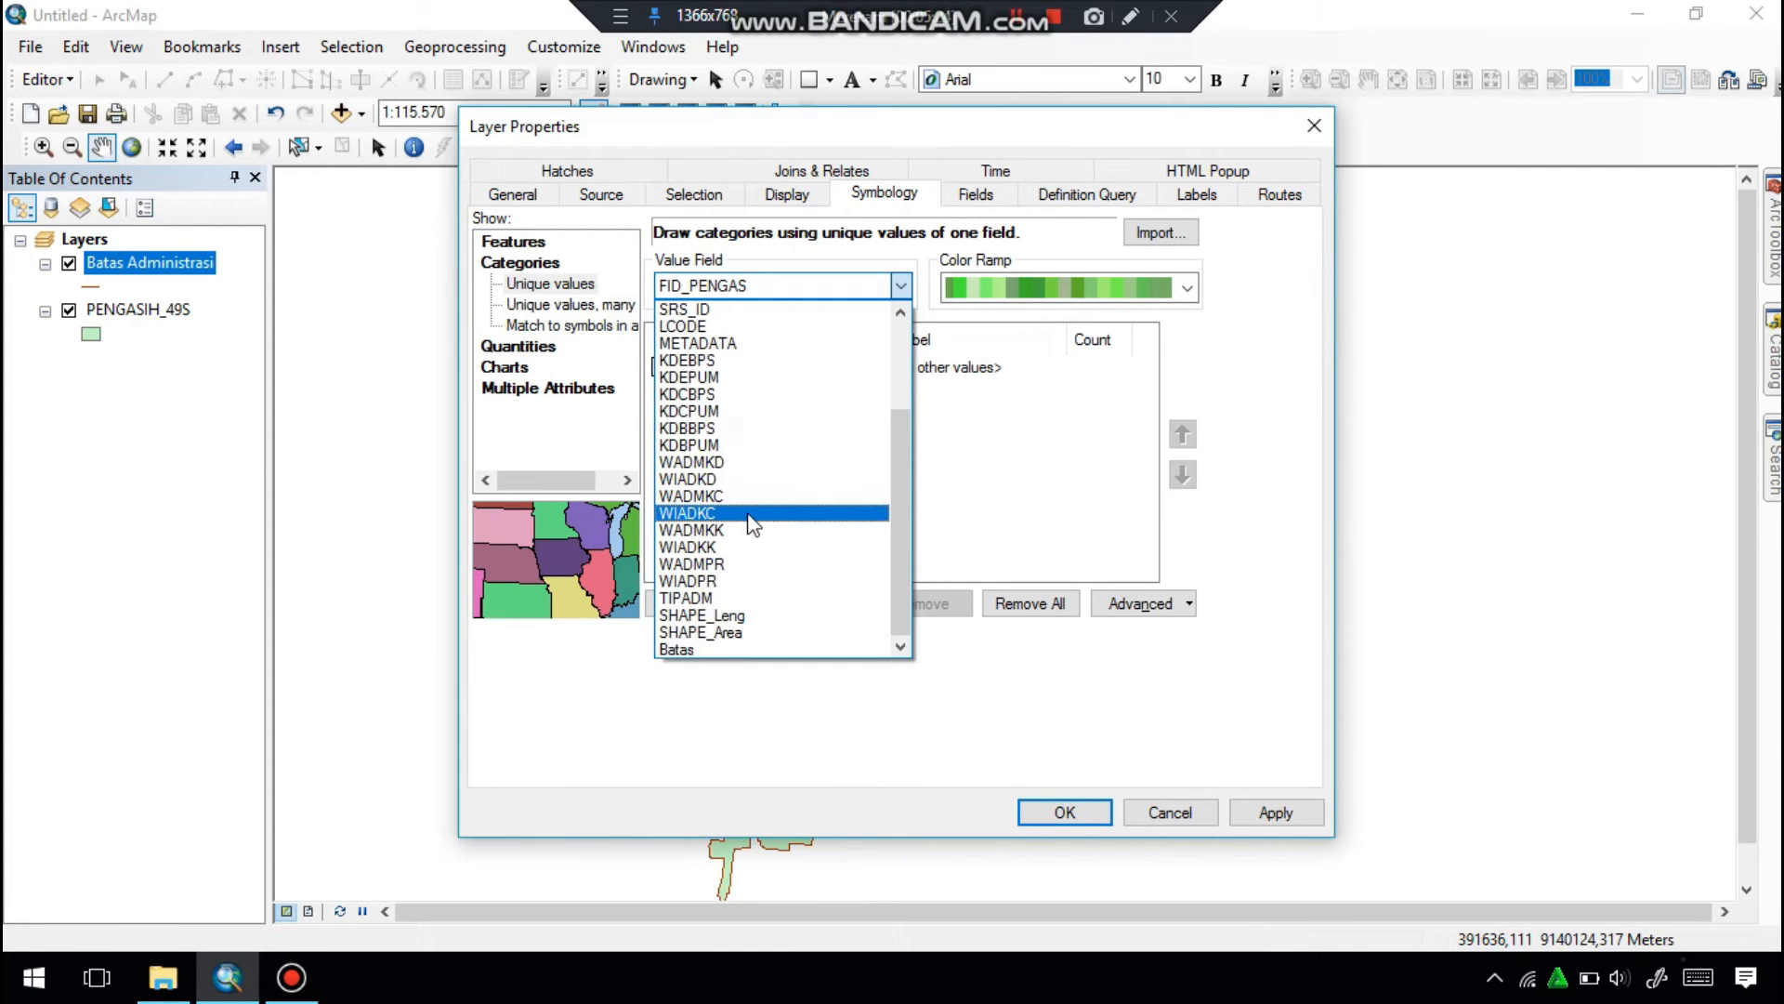
{"action": "left_click", "coordinate": [701, 649]}
{"action": "left_click", "coordinate": [661, 367]}
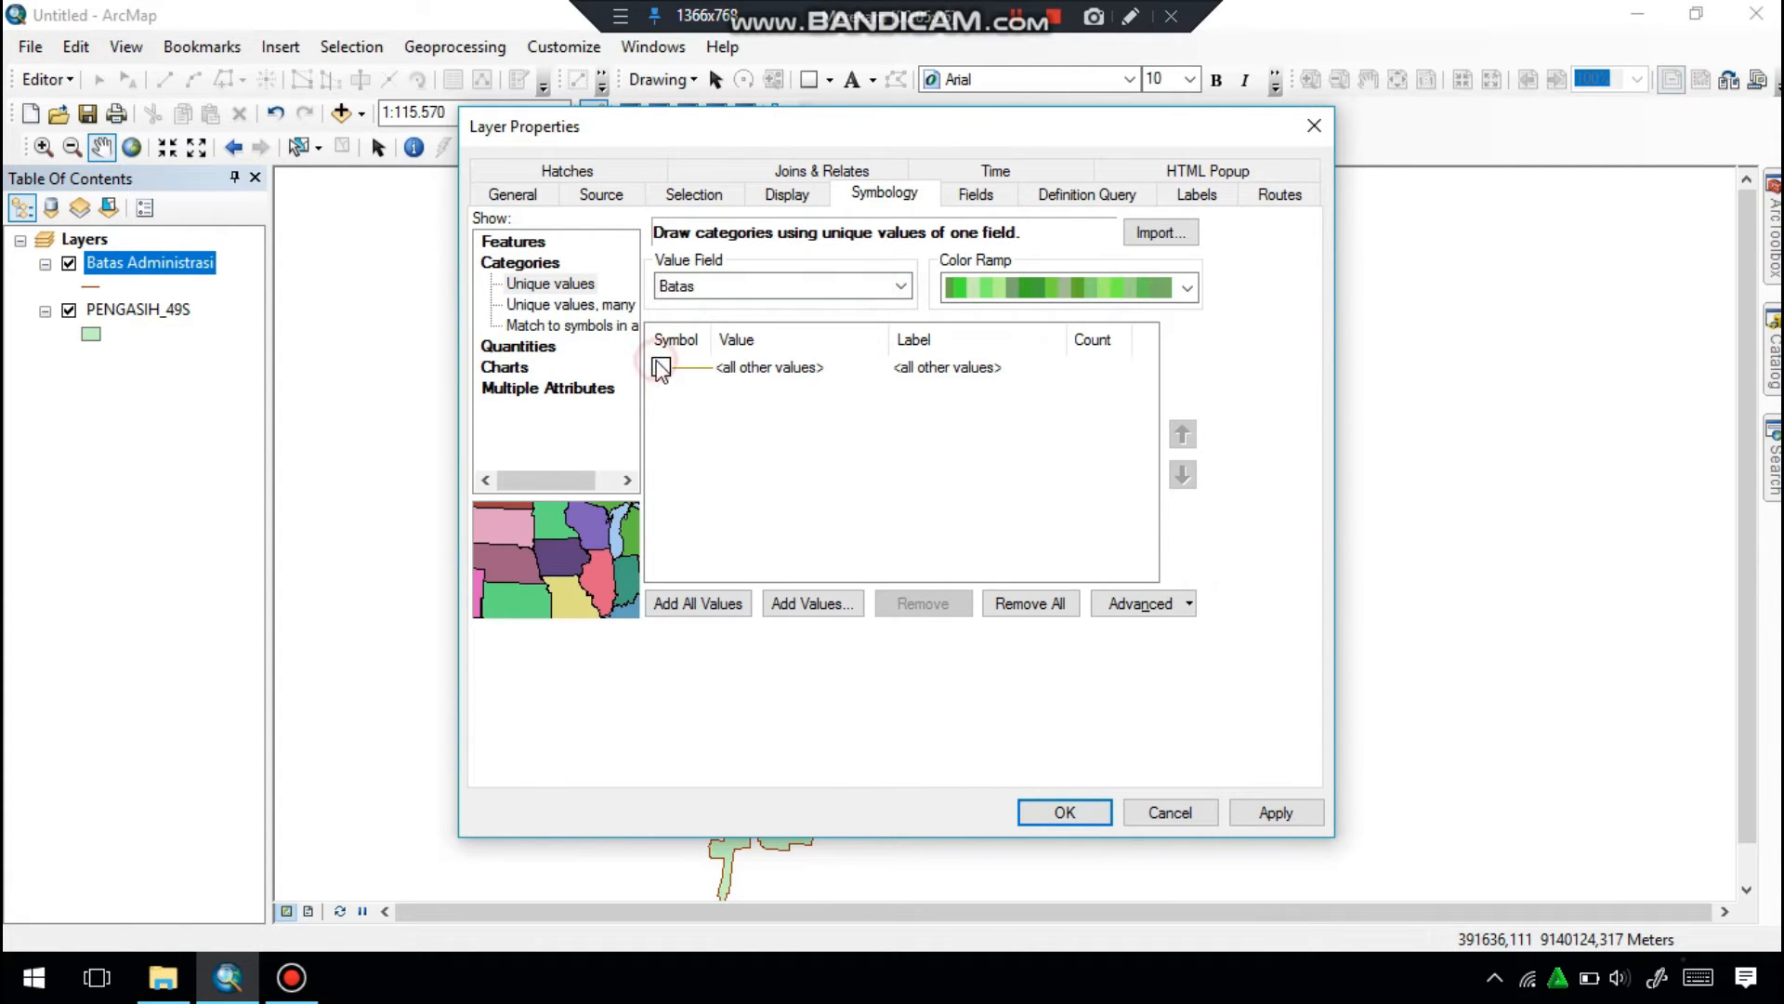
{"action": "left_click", "coordinate": [682, 603]}
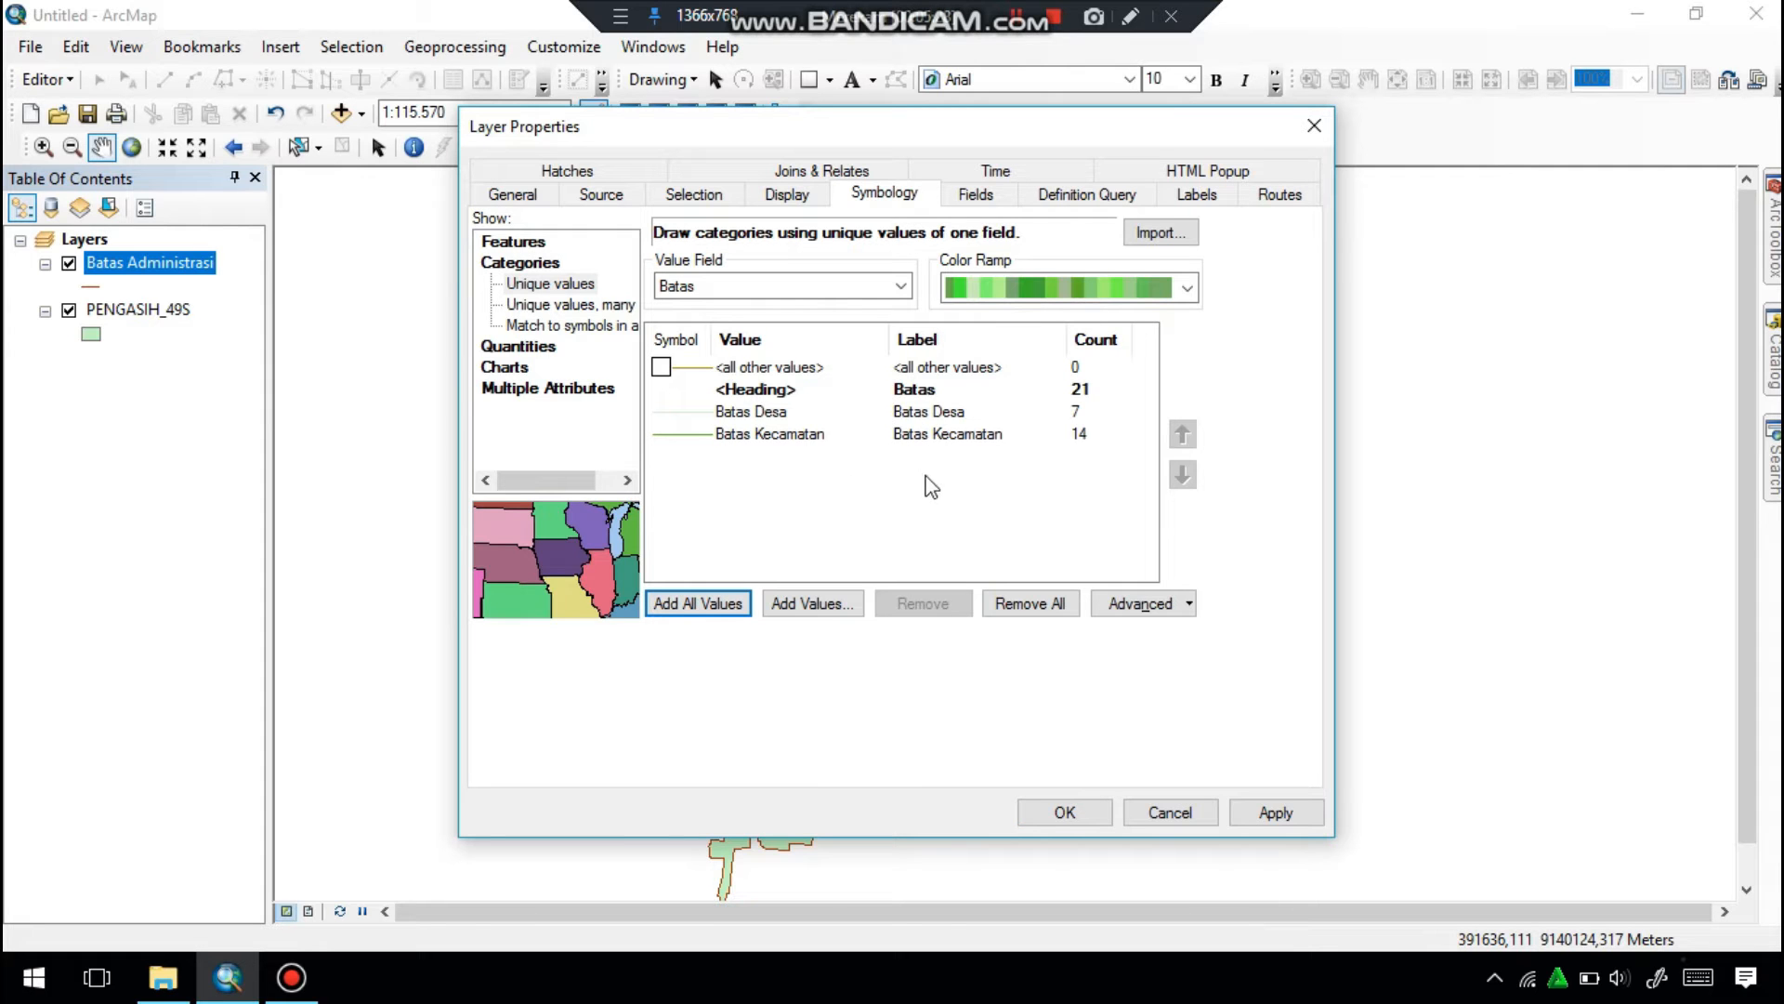
{"action": "left_click", "coordinate": [1063, 812]}
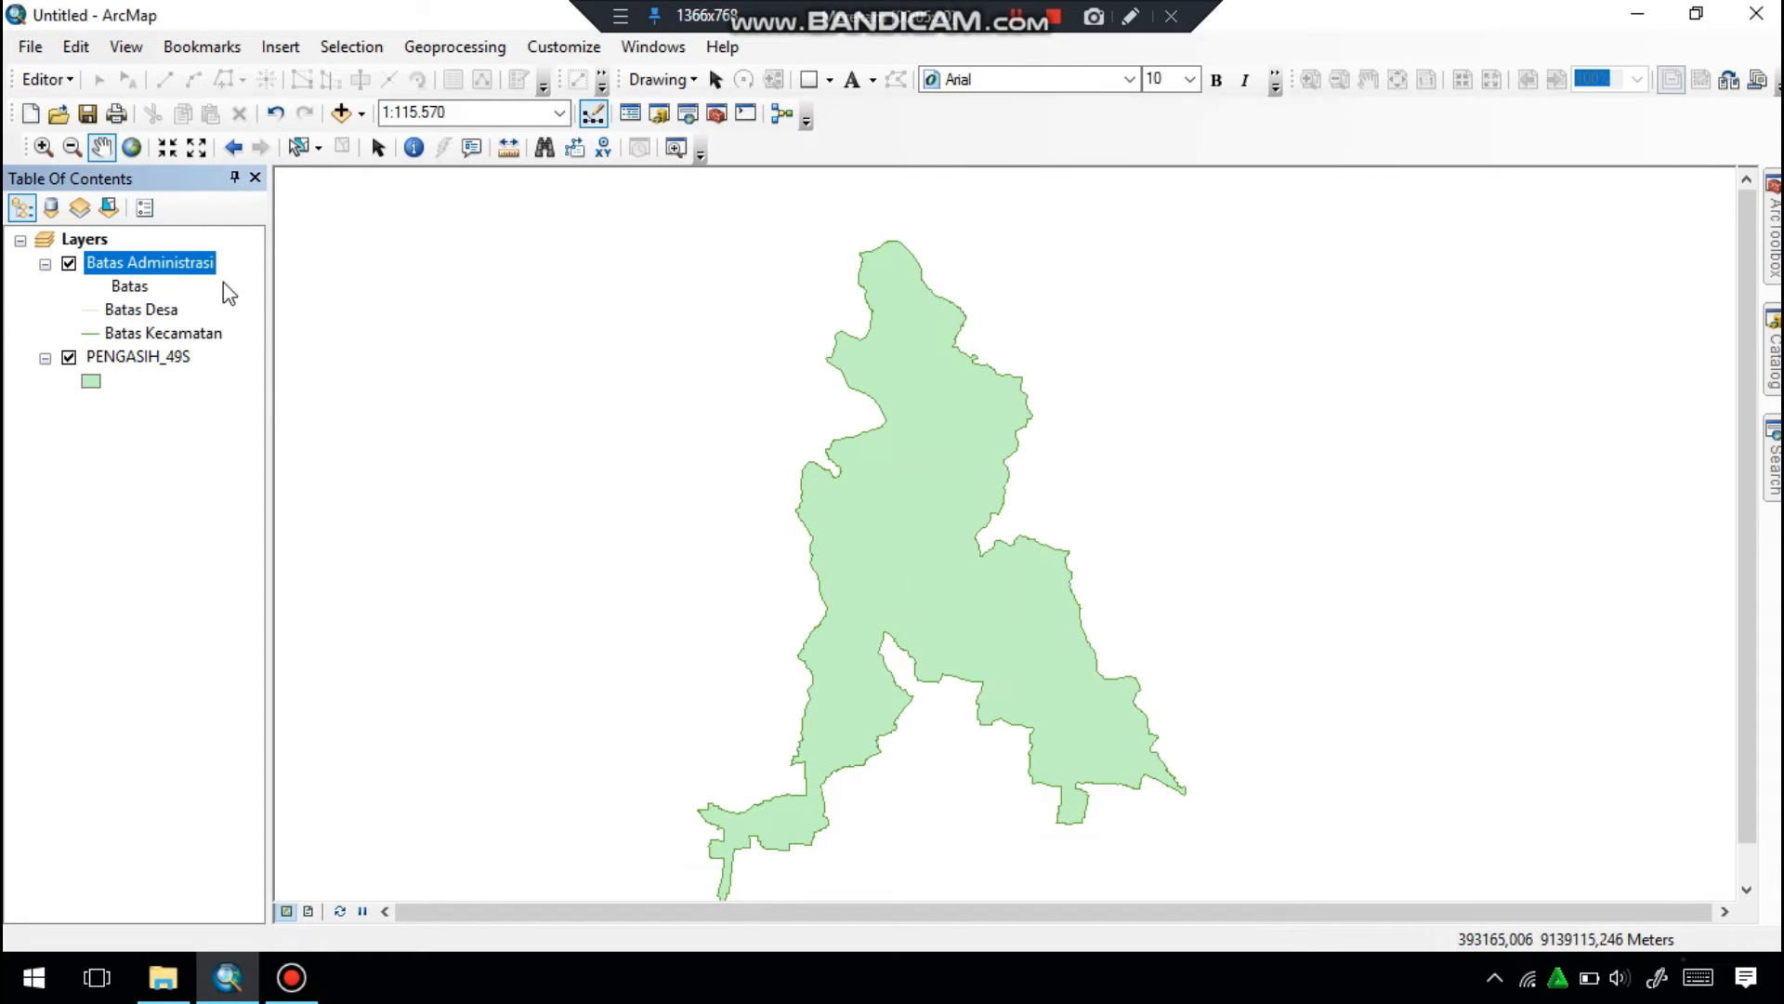
Give the Batas Desa category the black Arterial Street line symbol and adjust its width.
{"action": "left_click", "coordinate": [93, 311]}
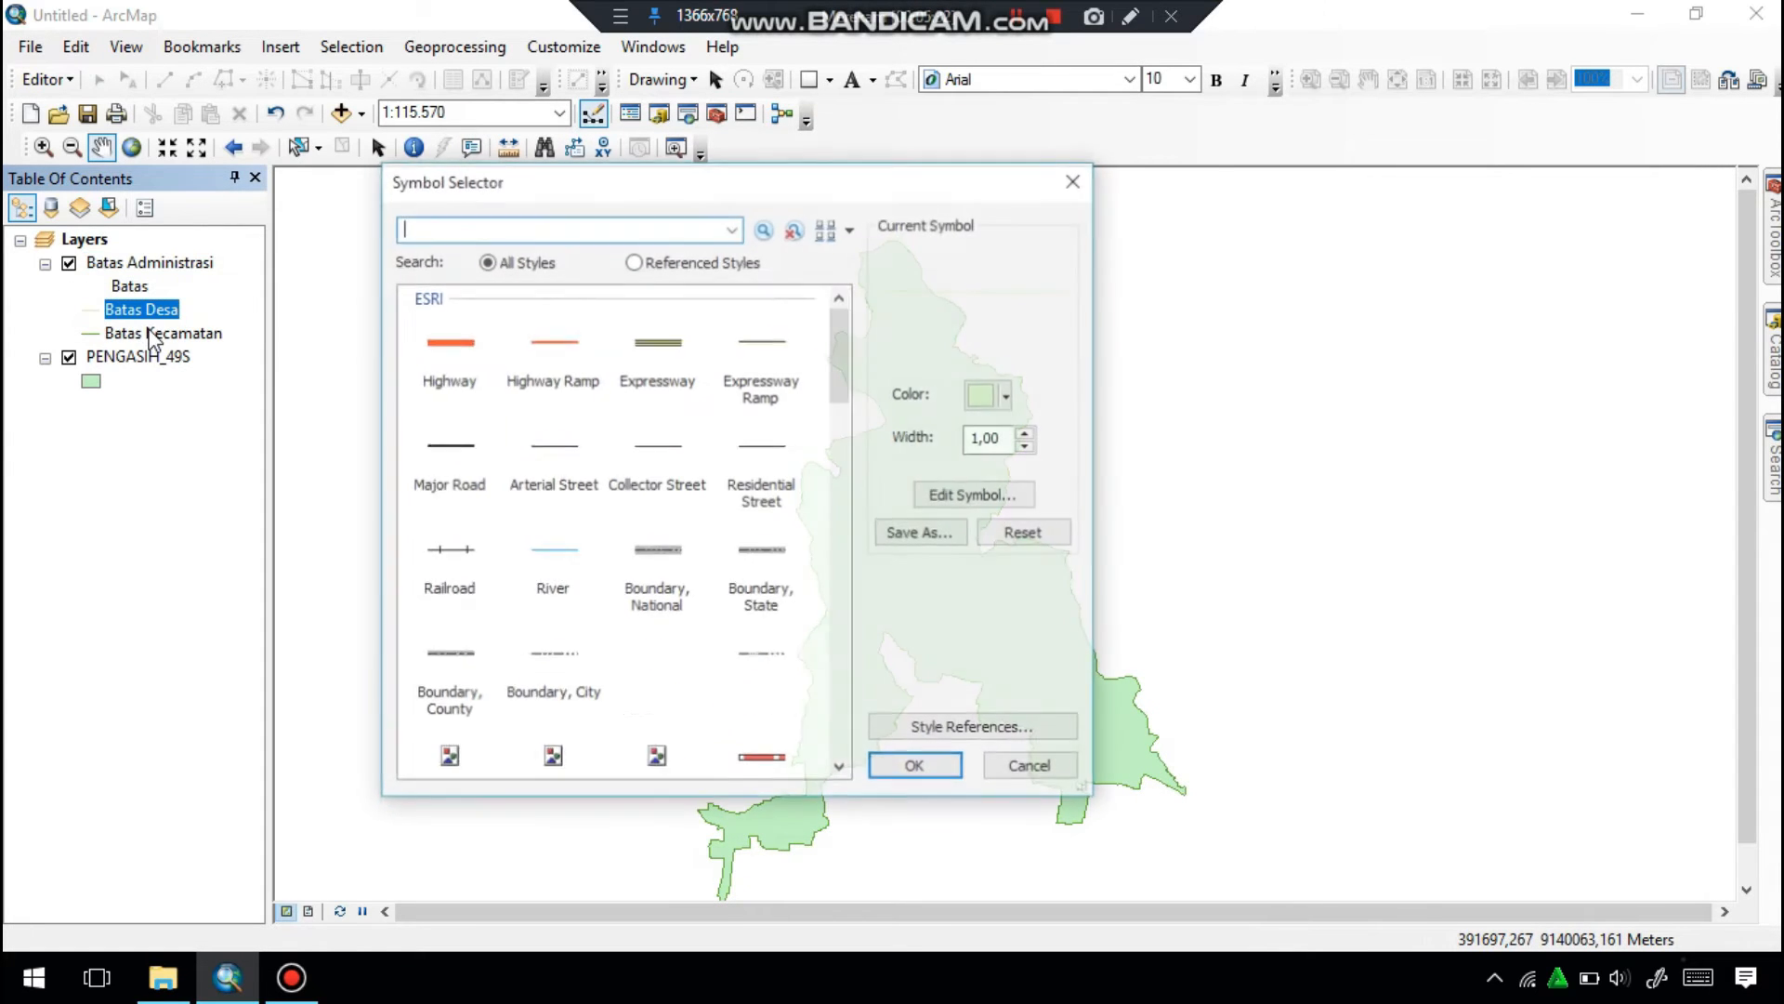
{"action": "left_click", "coordinate": [563, 461]}
{"action": "left_click", "coordinate": [1028, 446]}
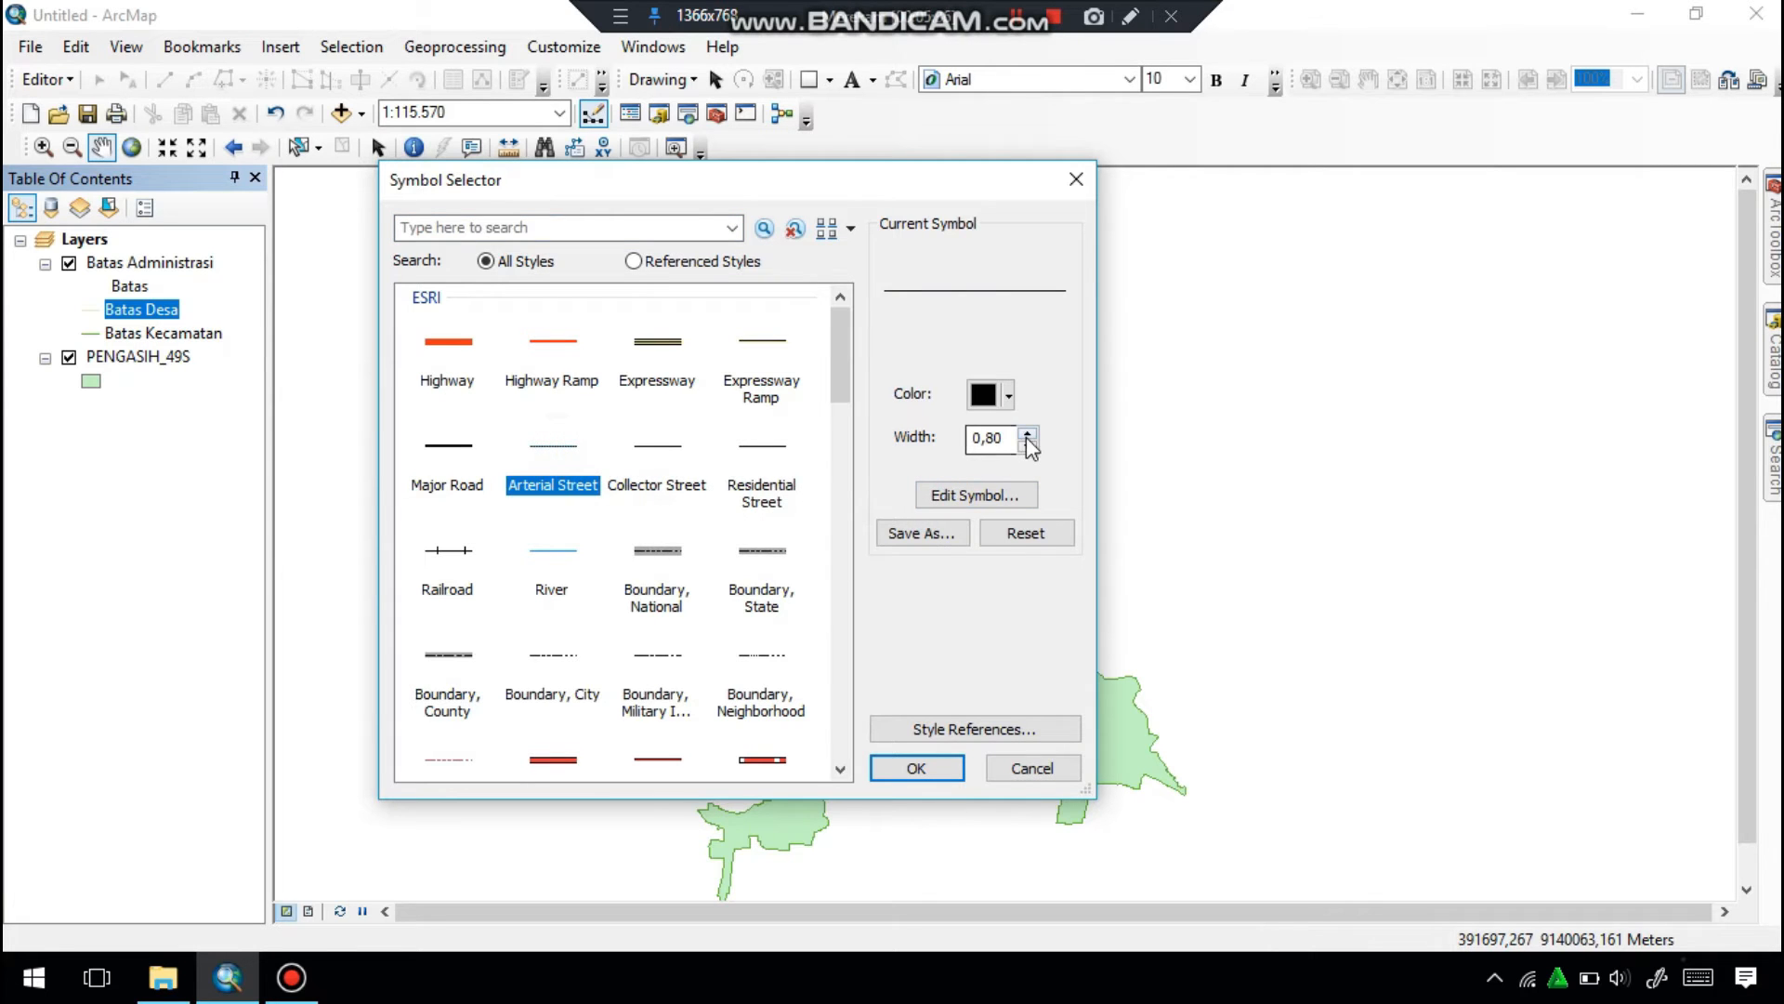
{"action": "left_click", "coordinate": [1028, 433]}
{"action": "left_click", "coordinate": [915, 769]}
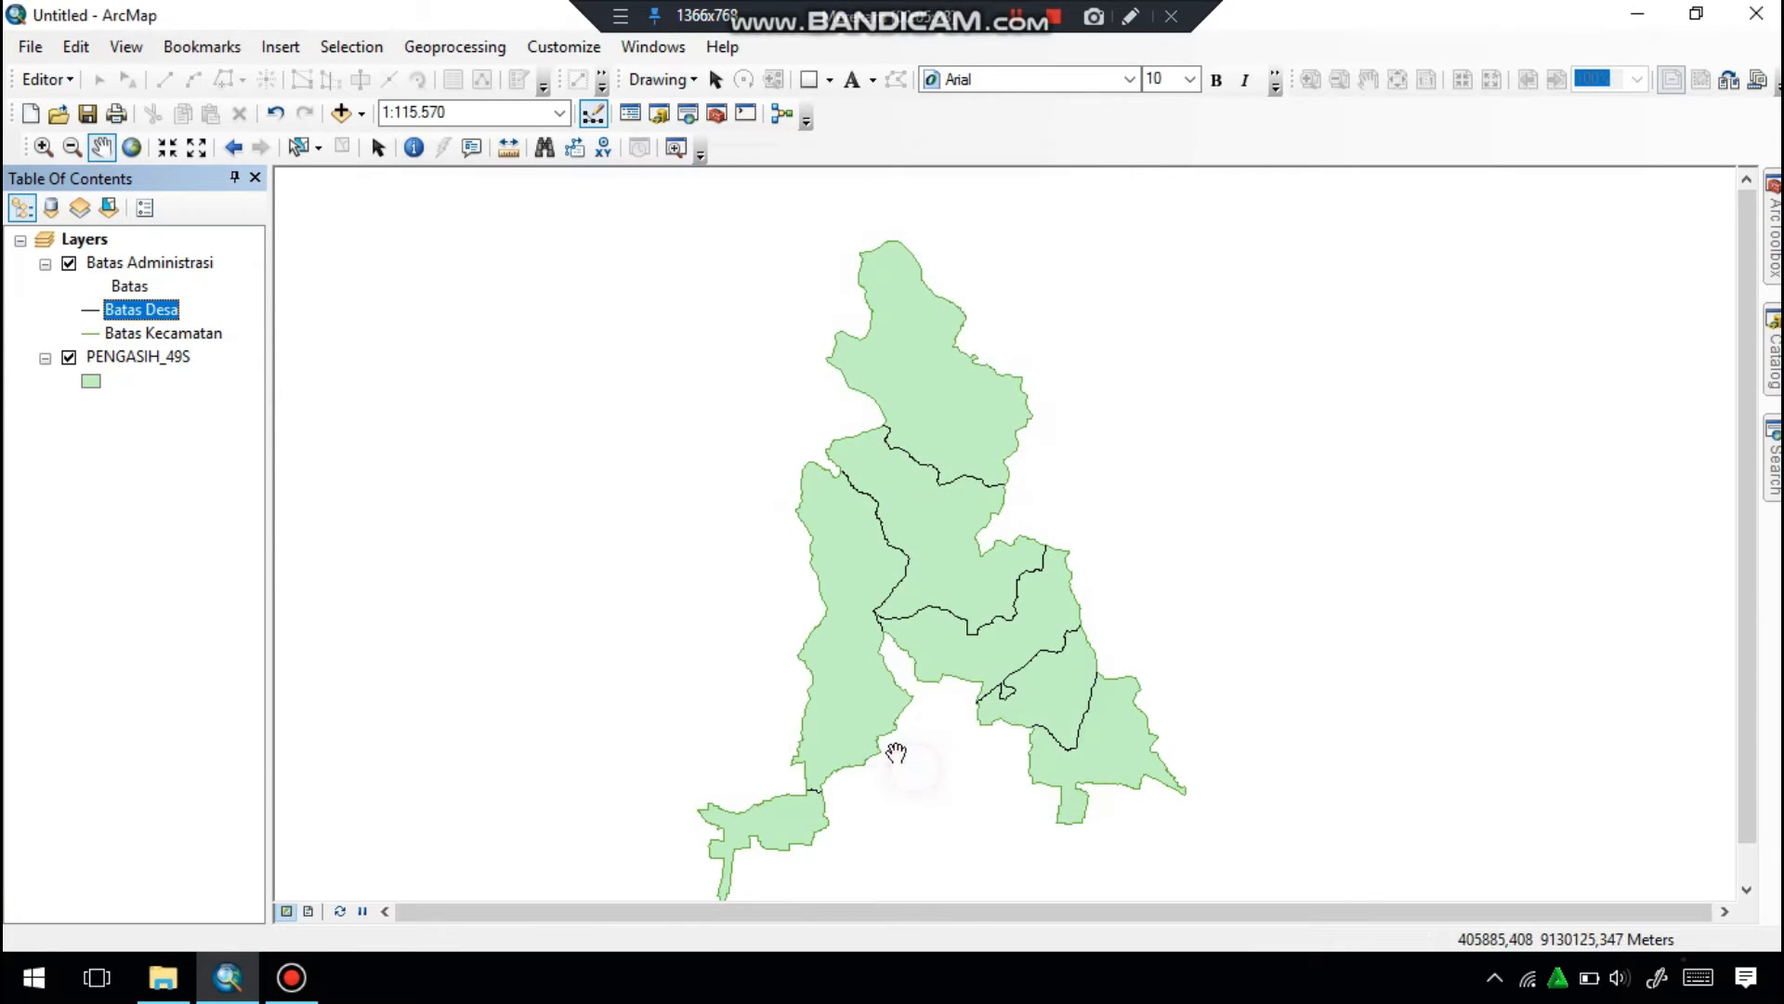
Give the Batas Kecamatan category a black dashed line symbol.
{"action": "left_click", "coordinate": [90, 334]}
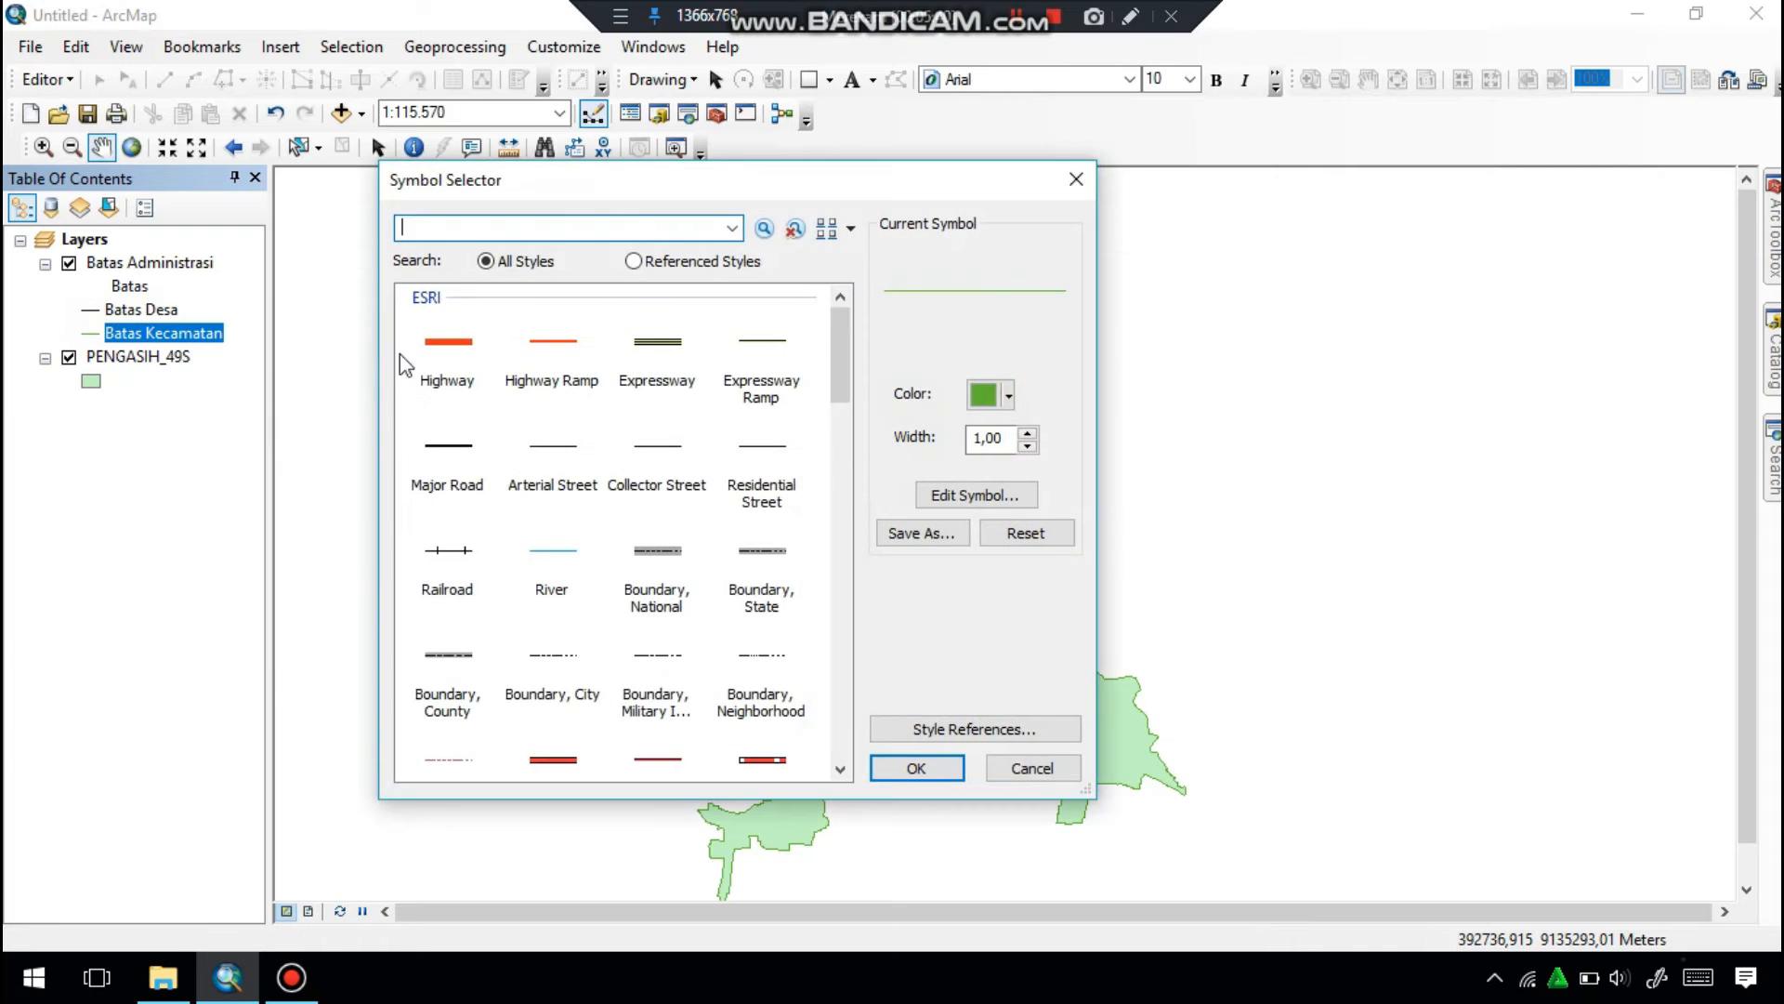
{"action": "left_click", "coordinate": [558, 356]}
{"action": "left_click", "coordinate": [952, 770]}
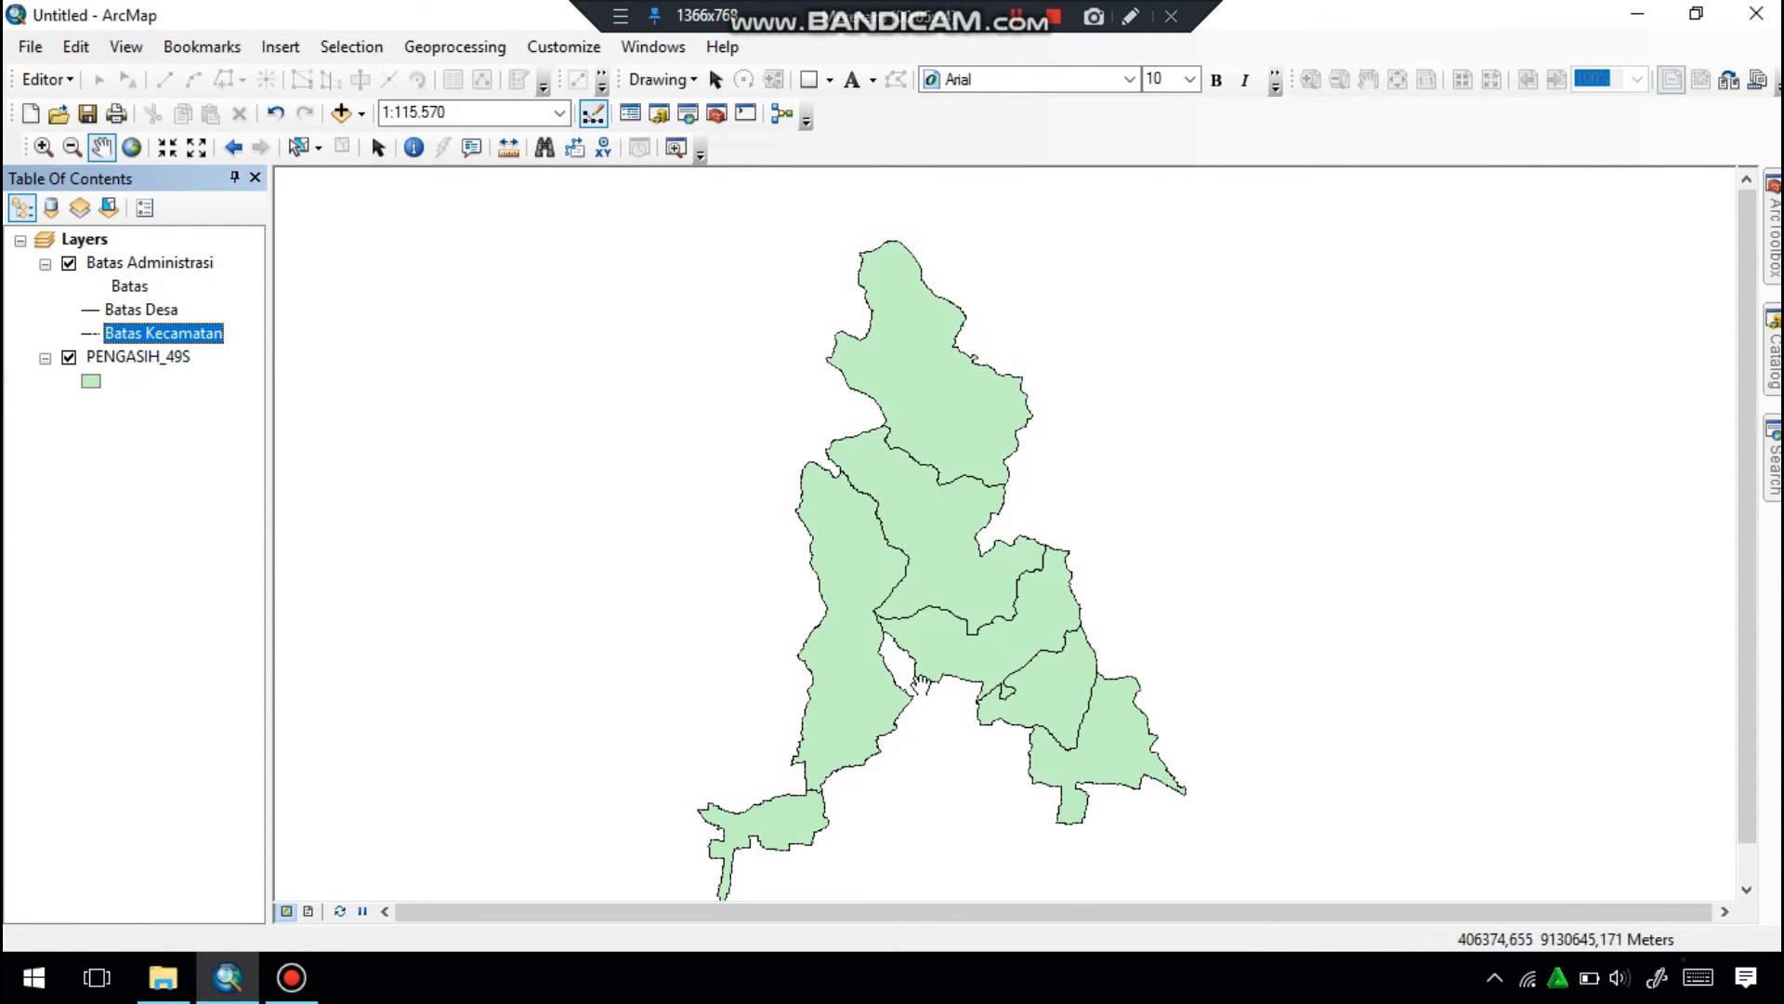
Set the width of the Batas Kecamatan dashed line symbol to 1,50.
{"action": "scroll", "coordinate": [813, 636], "scroll_direction": "down", "scroll_amount": 2}
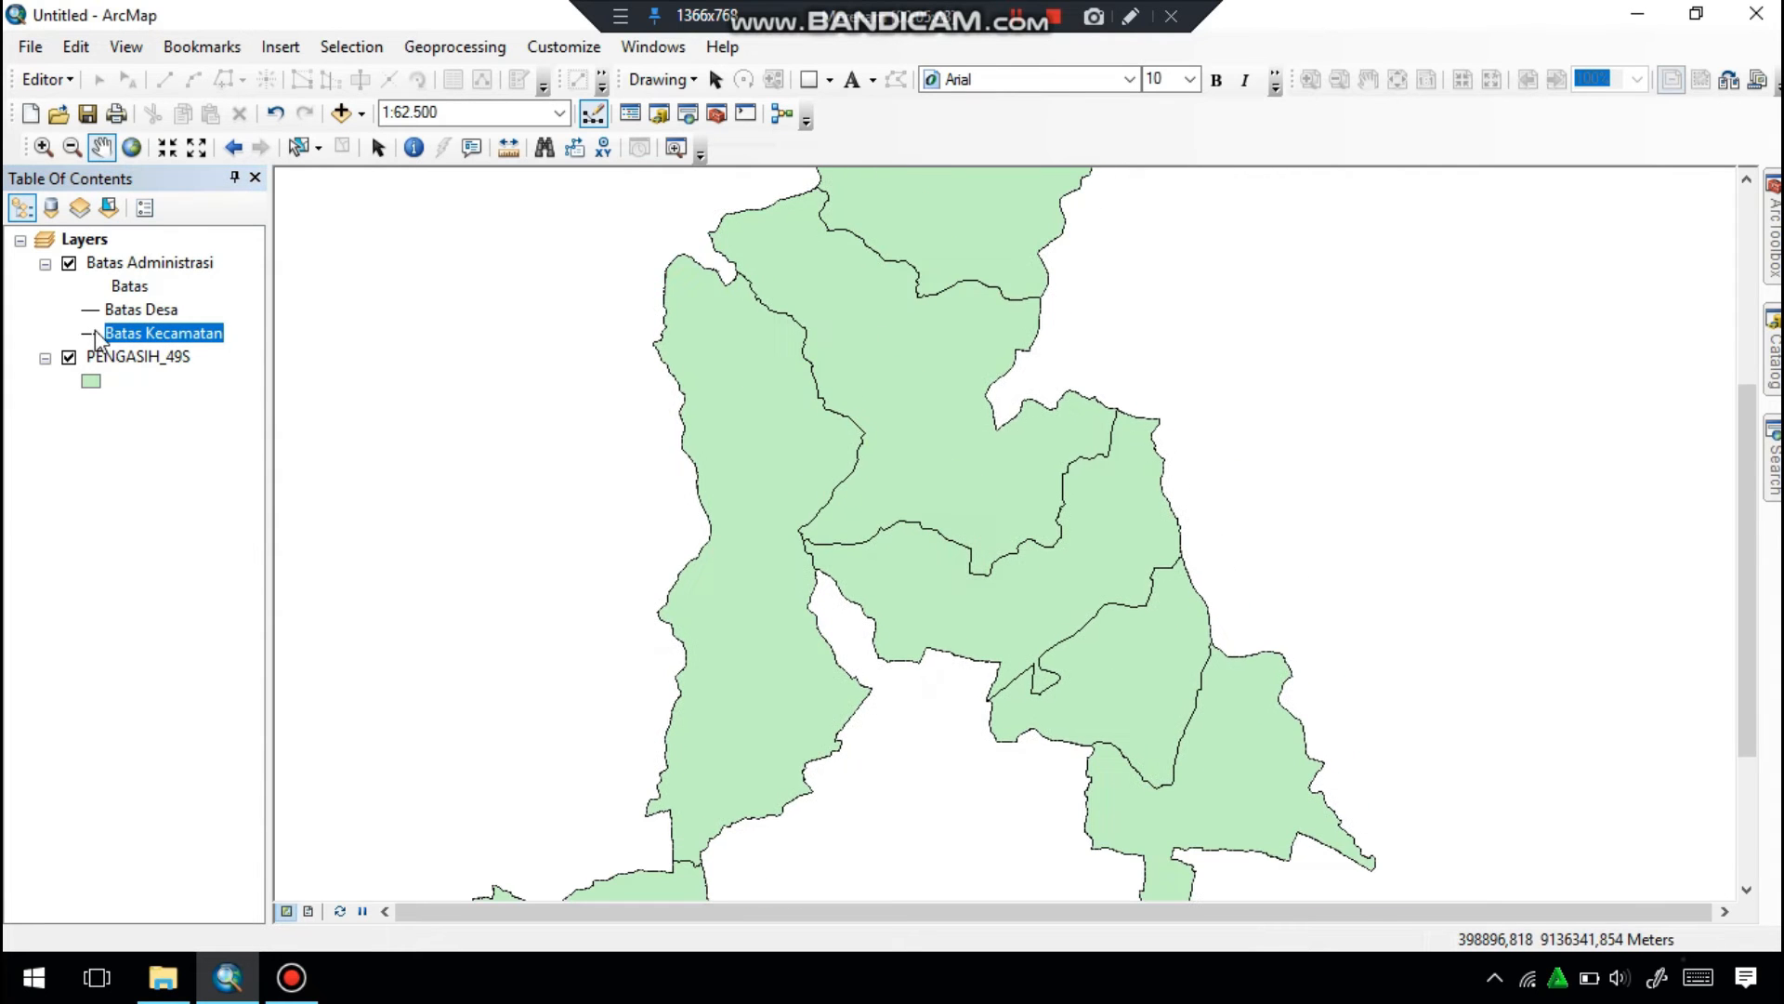
{"action": "left_click", "coordinate": [91, 333]}
{"action": "left_click", "coordinate": [992, 445]}
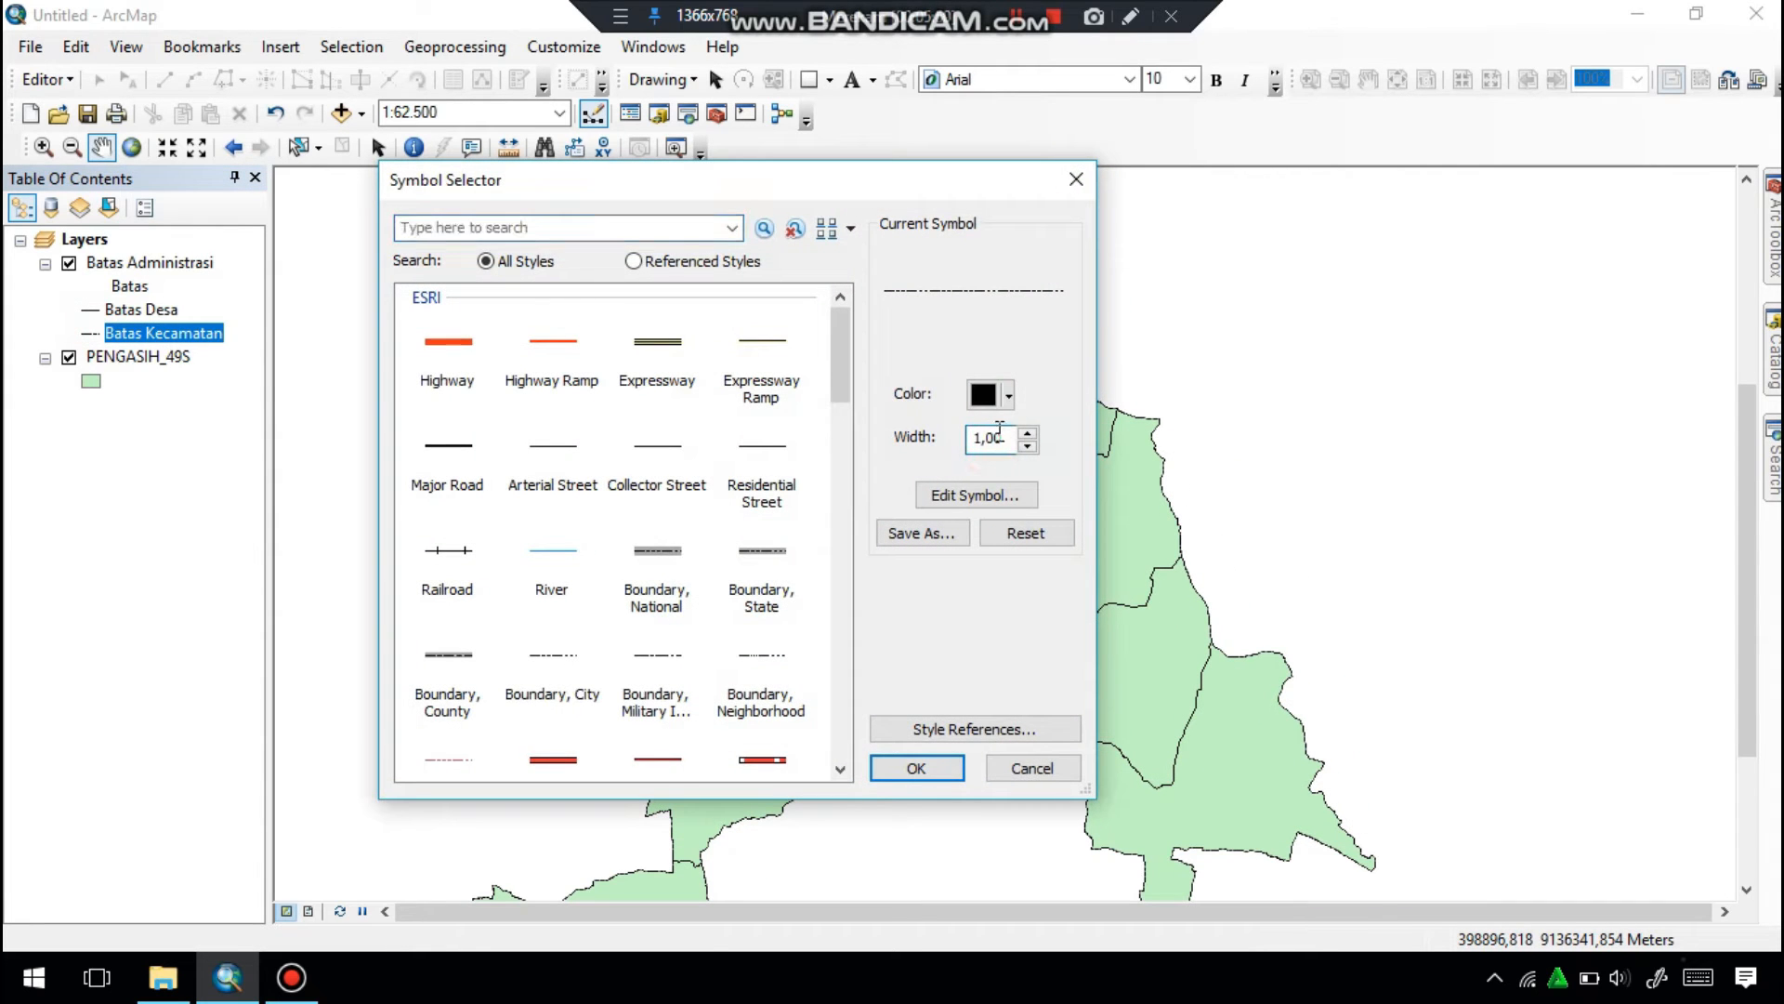
{"action": "left_click", "coordinate": [941, 769]}
{"action": "scroll", "coordinate": [966, 493], "scroll_direction": "up", "scroll_amount": 2}
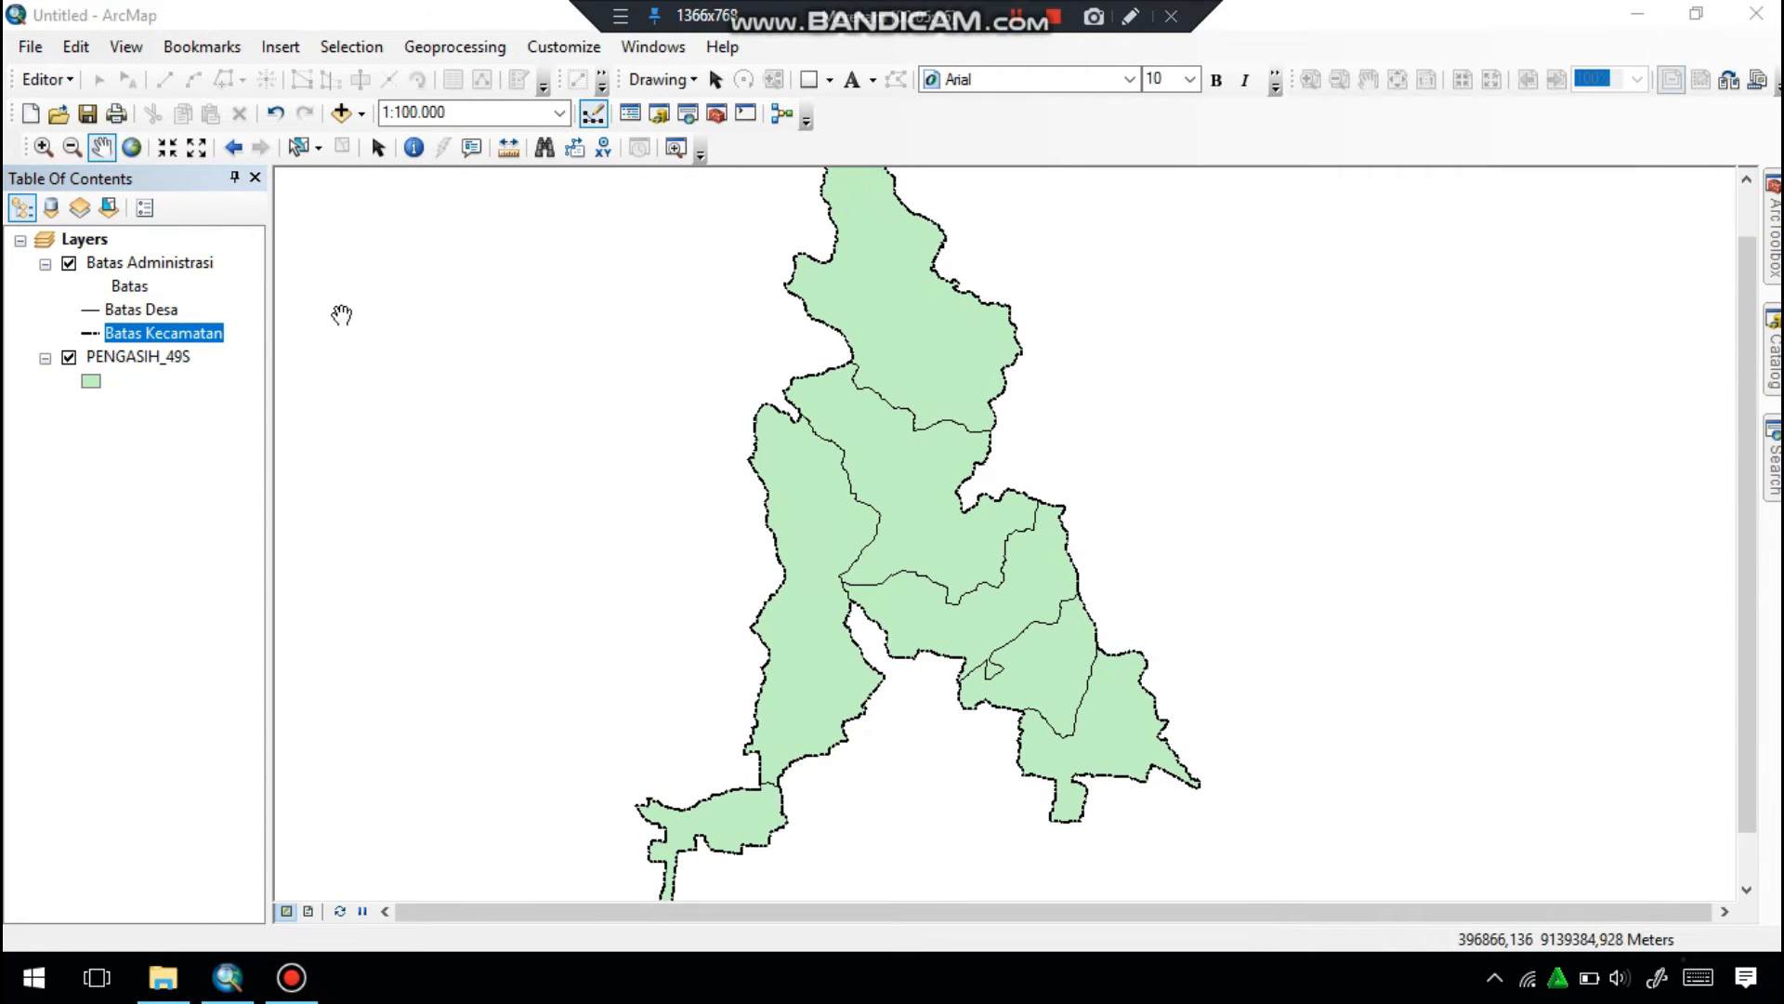
Symbolize the PENGASIH_49S layer by unique values of the NAMOBJ field, adding all values and excluding all other values.
{"action": "right_click", "coordinate": [182, 361]}
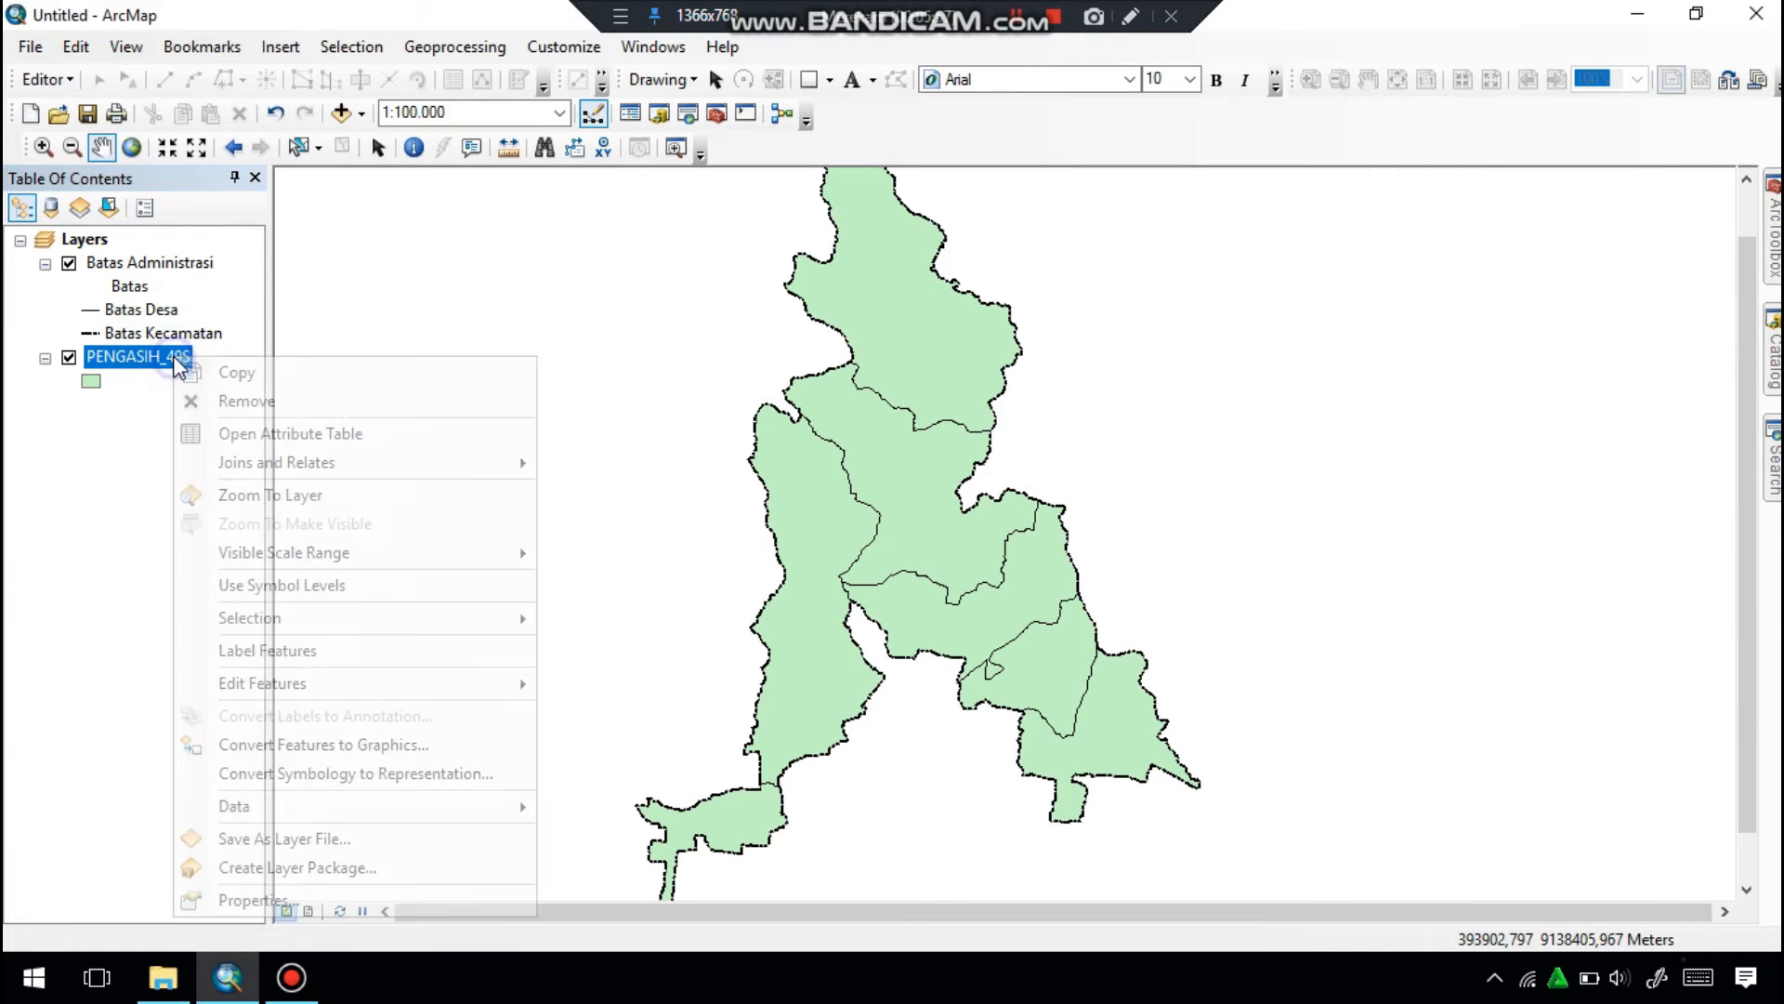
{"action": "left_click", "coordinate": [271, 898]}
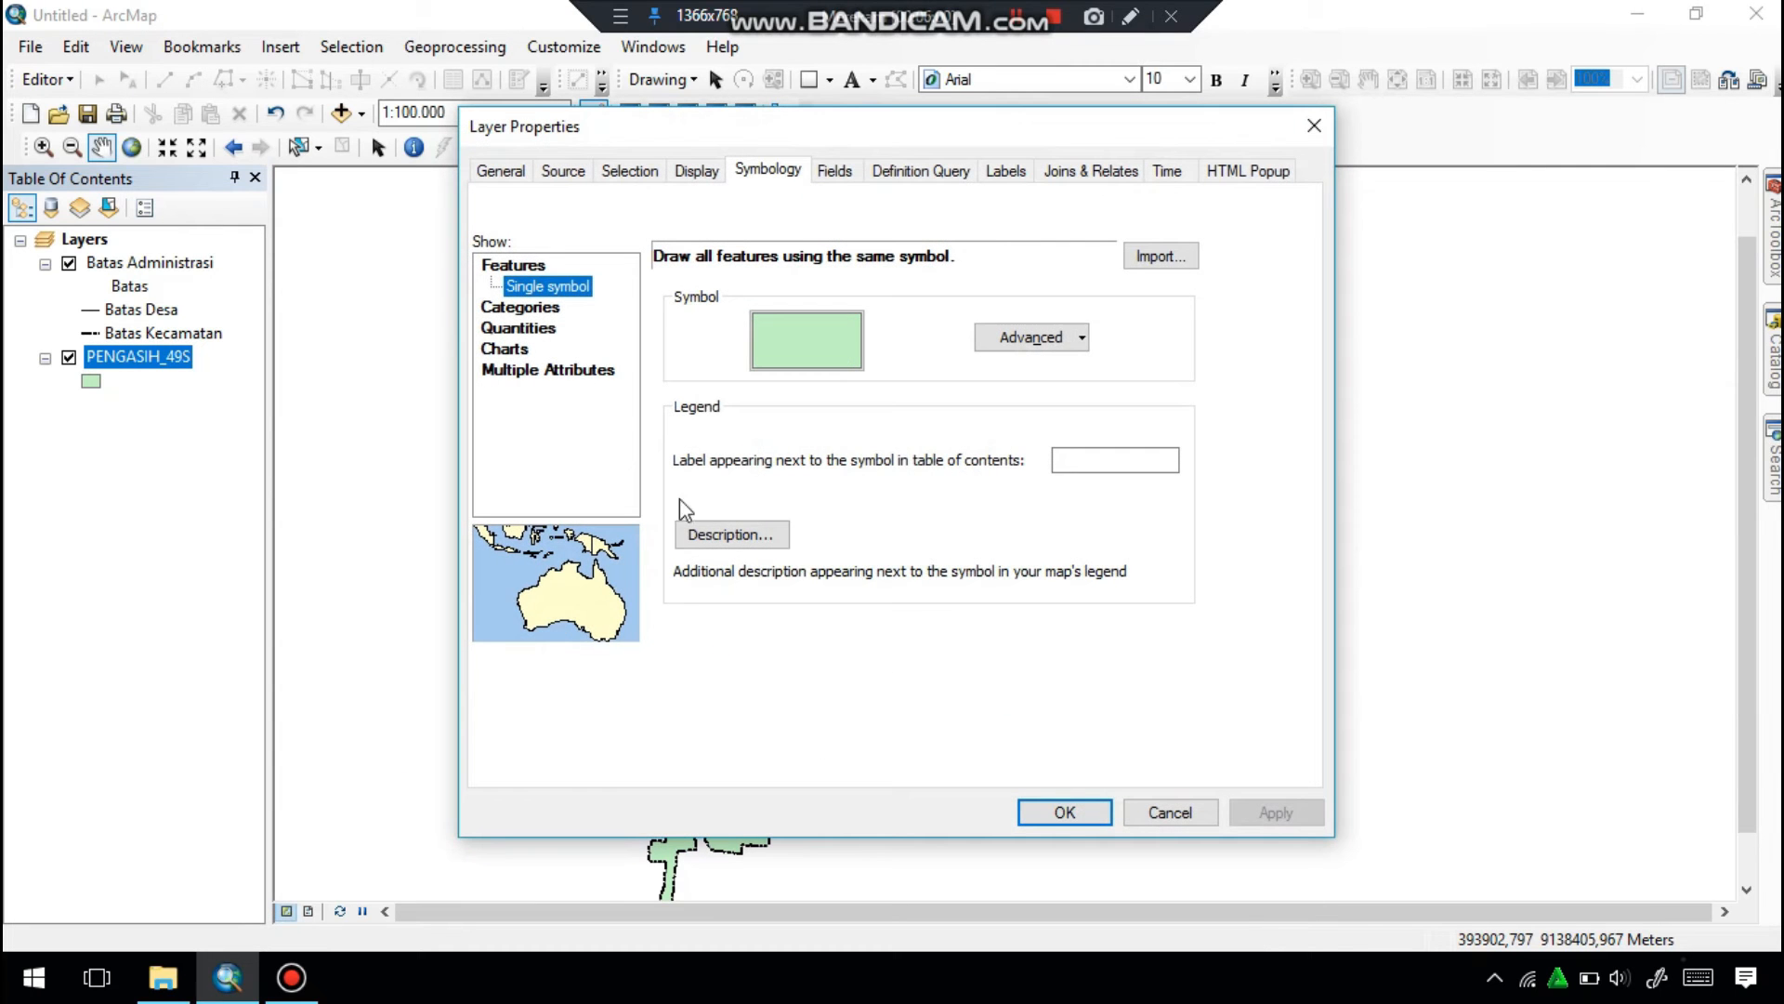
{"action": "left_click", "coordinate": [549, 311]}
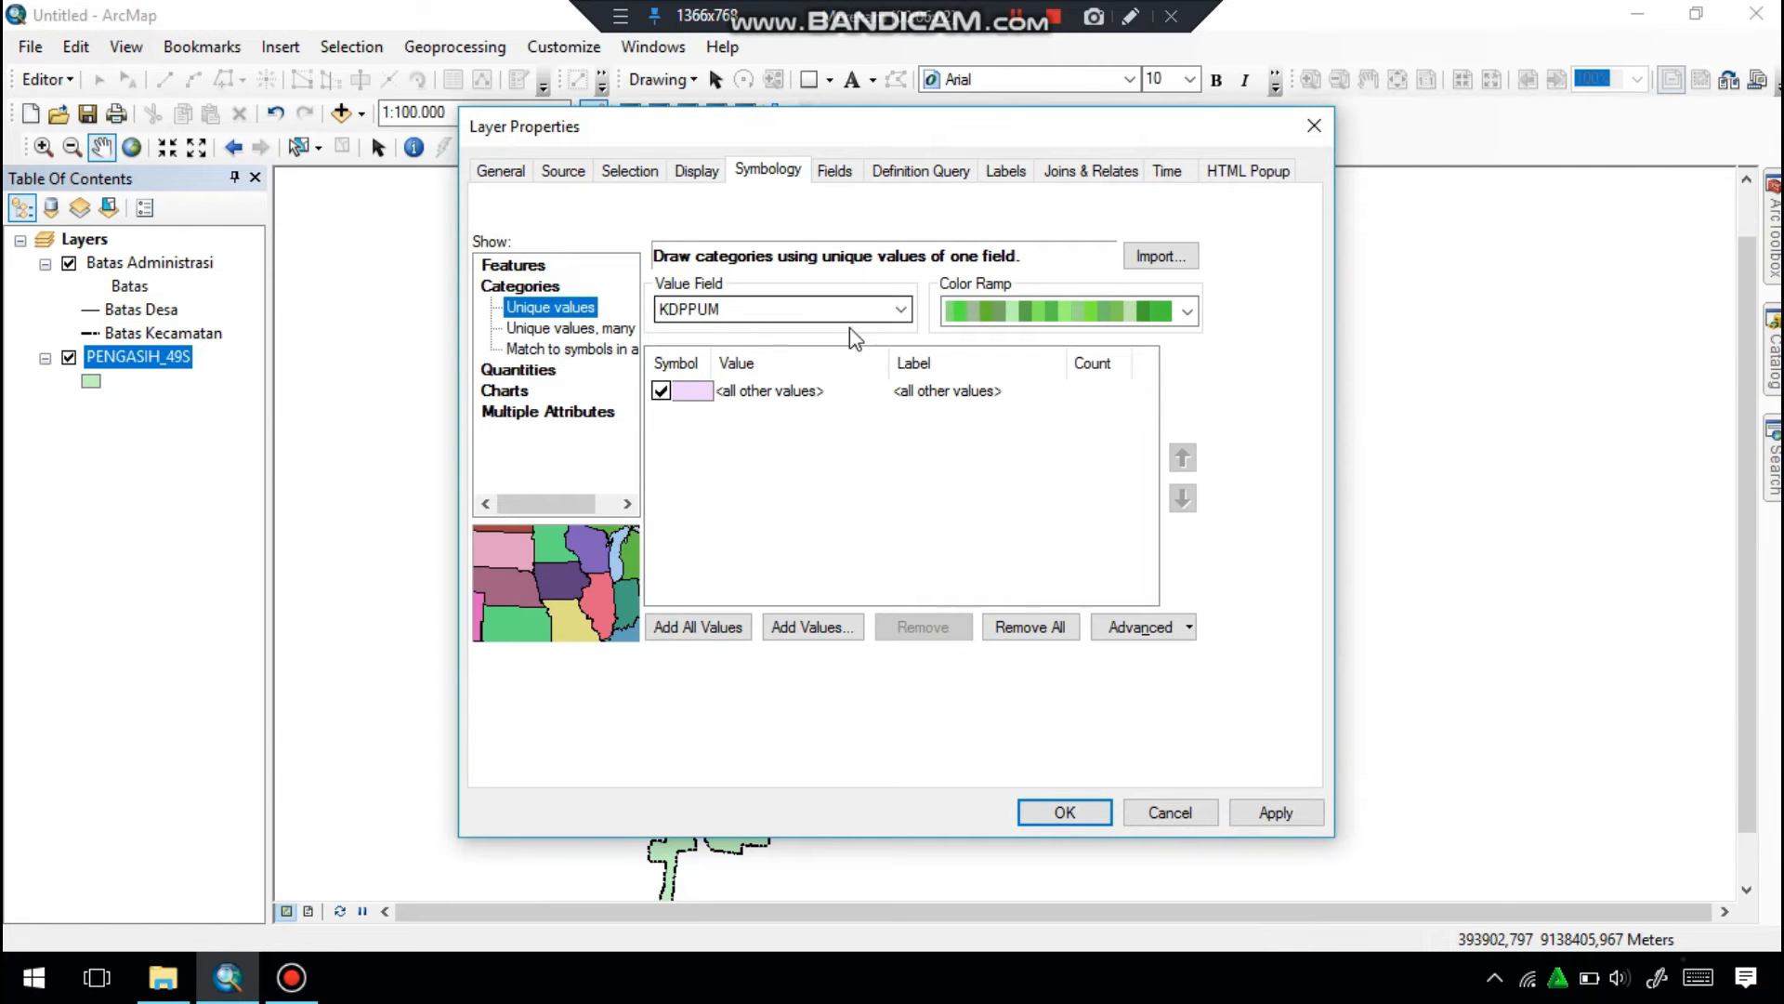
{"action": "left_click", "coordinate": [897, 312]}
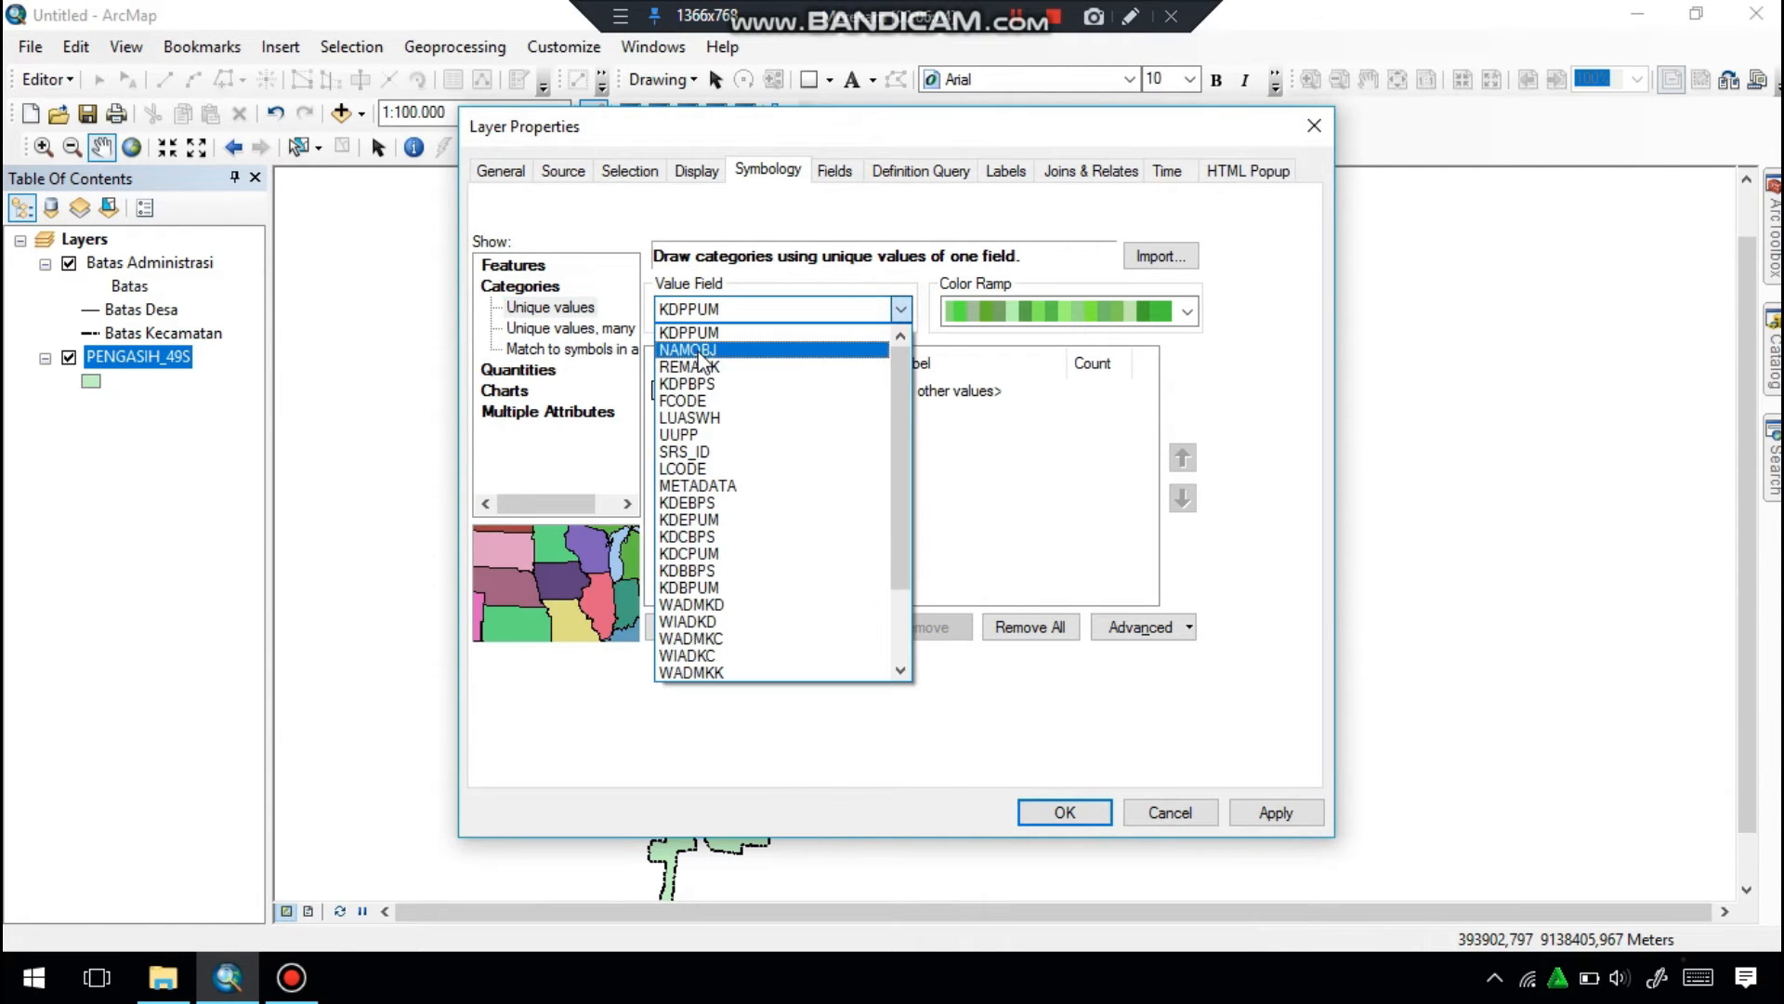
{"action": "left_click", "coordinate": [724, 345]}
{"action": "left_click", "coordinate": [661, 392]}
{"action": "left_click", "coordinate": [695, 627]}
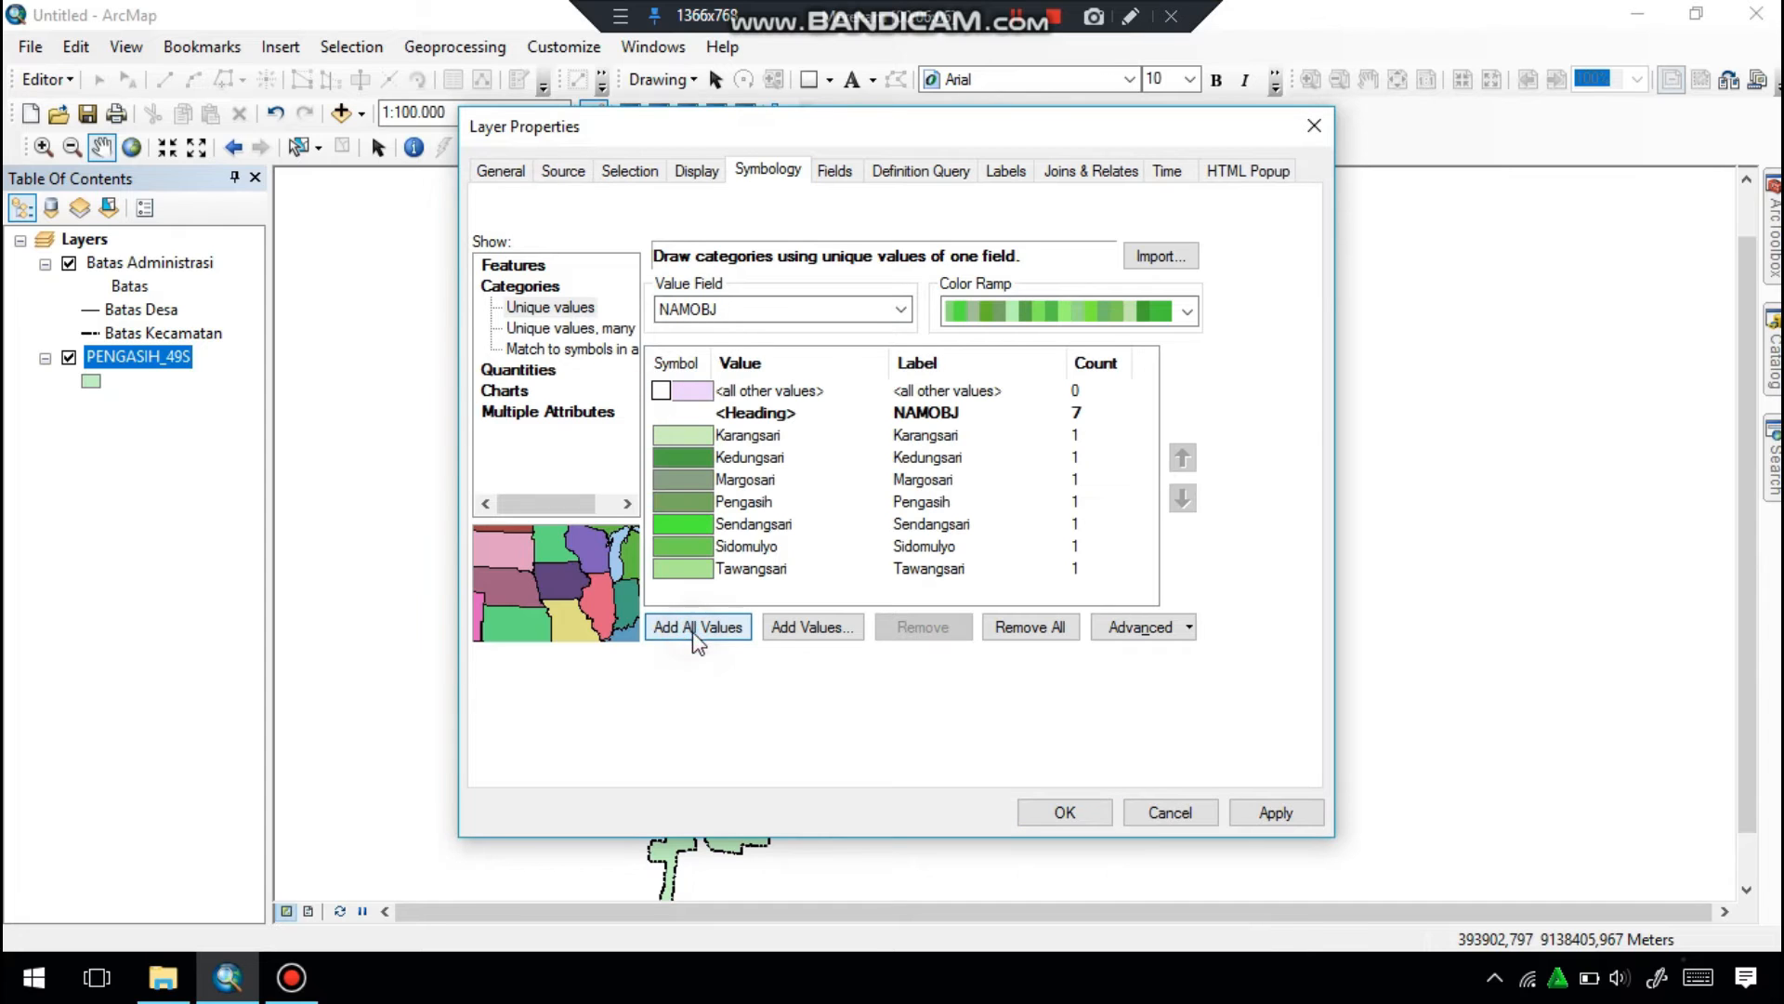
Relabel the NAMOBJ heading of the PENGASIH_49S categories as Desa and apply the symbology.
{"action": "left_click", "coordinate": [965, 420]}
{"action": "left_click", "coordinate": [962, 420]}
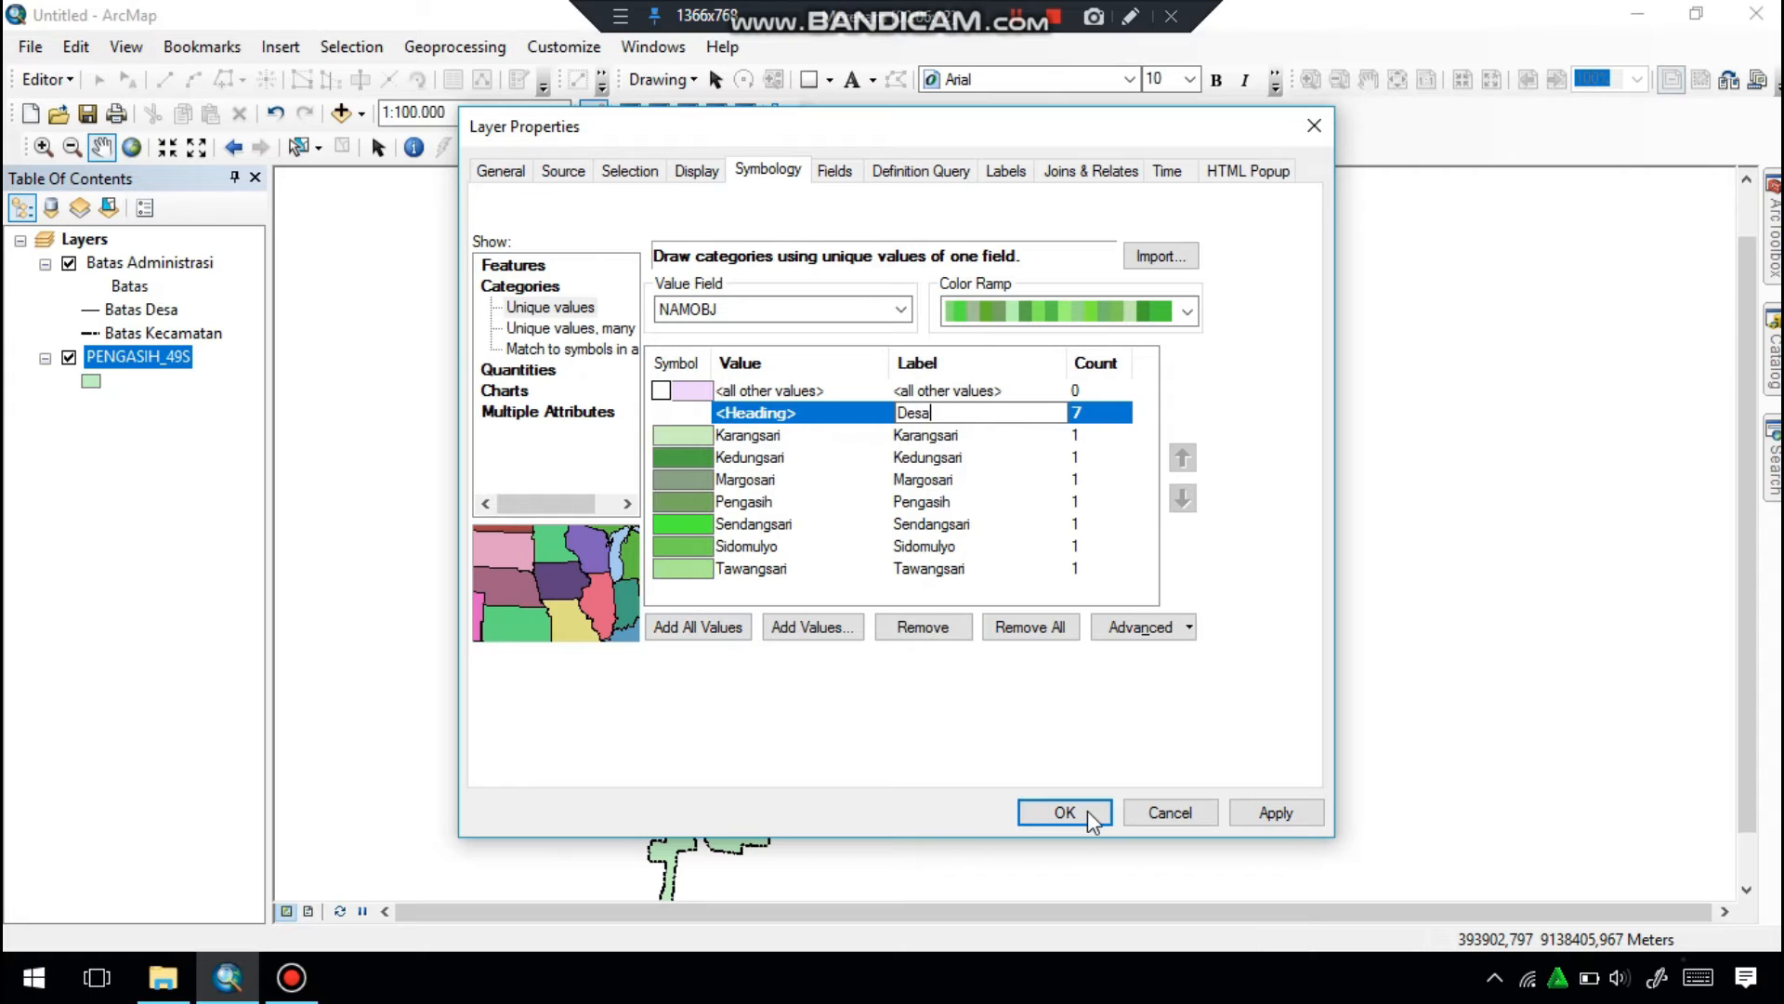
{"action": "left_click", "coordinate": [1290, 817]}
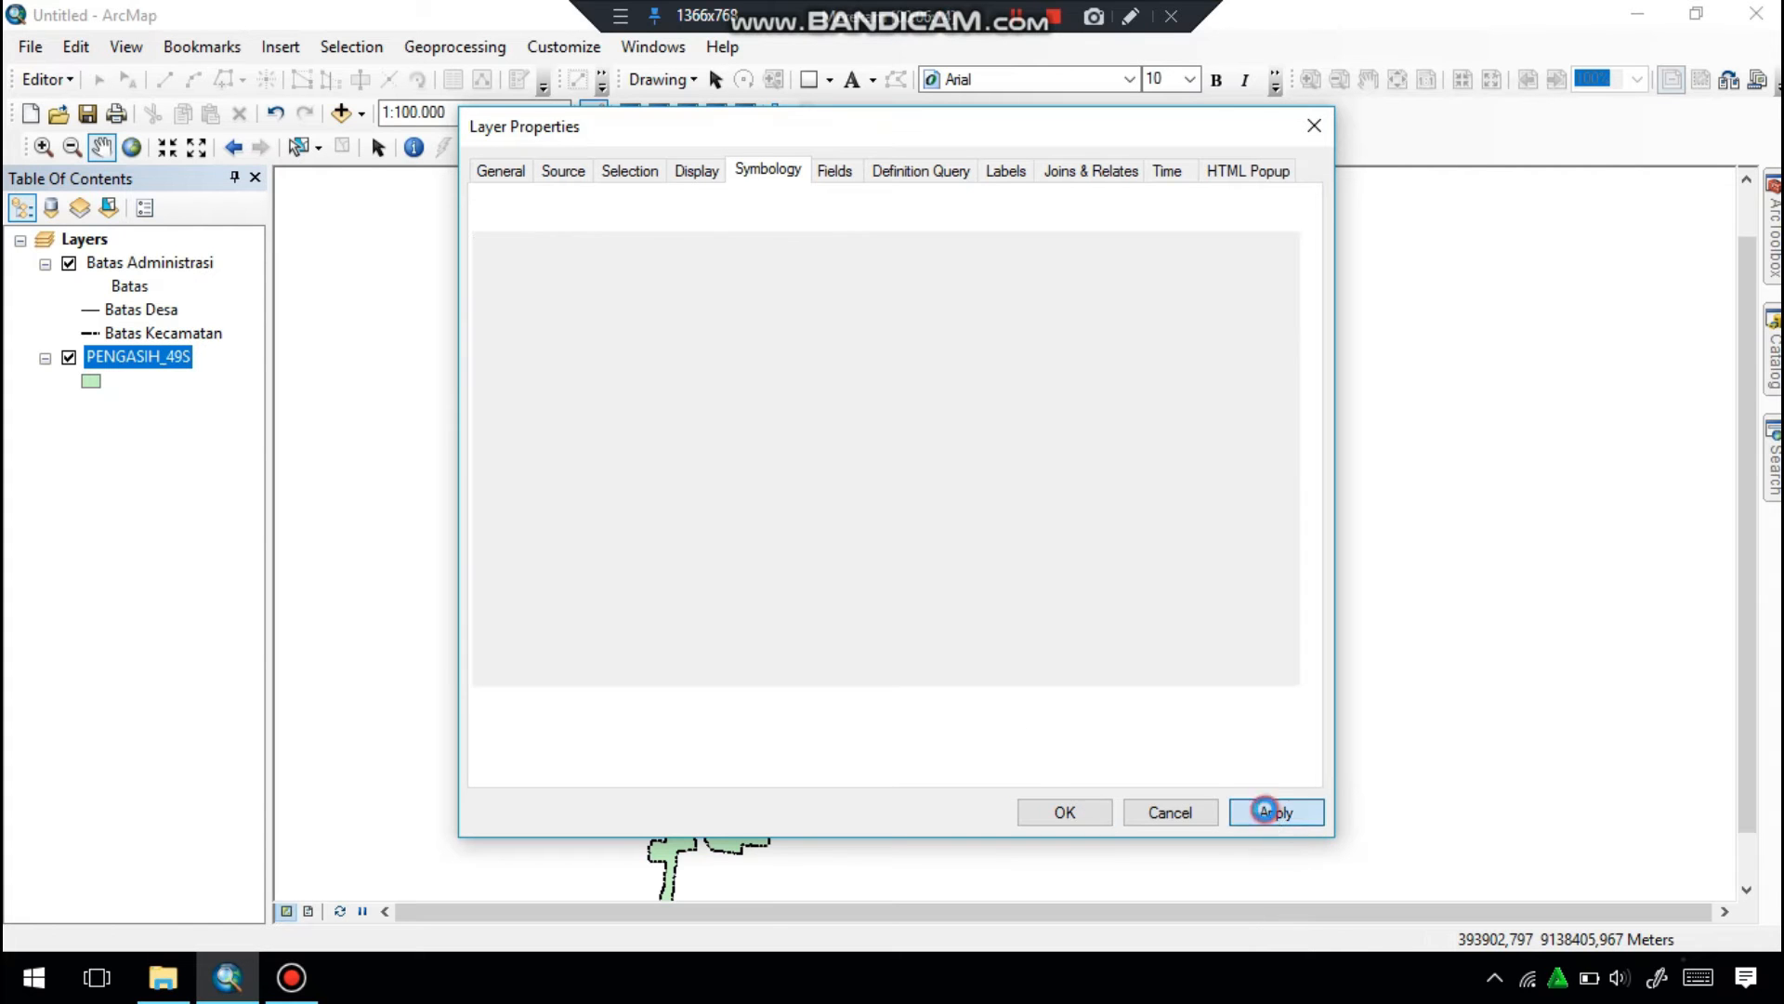
{"action": "left_click_drag", "start_coordinate": [1135, 127], "coordinate": [1161, 102]}
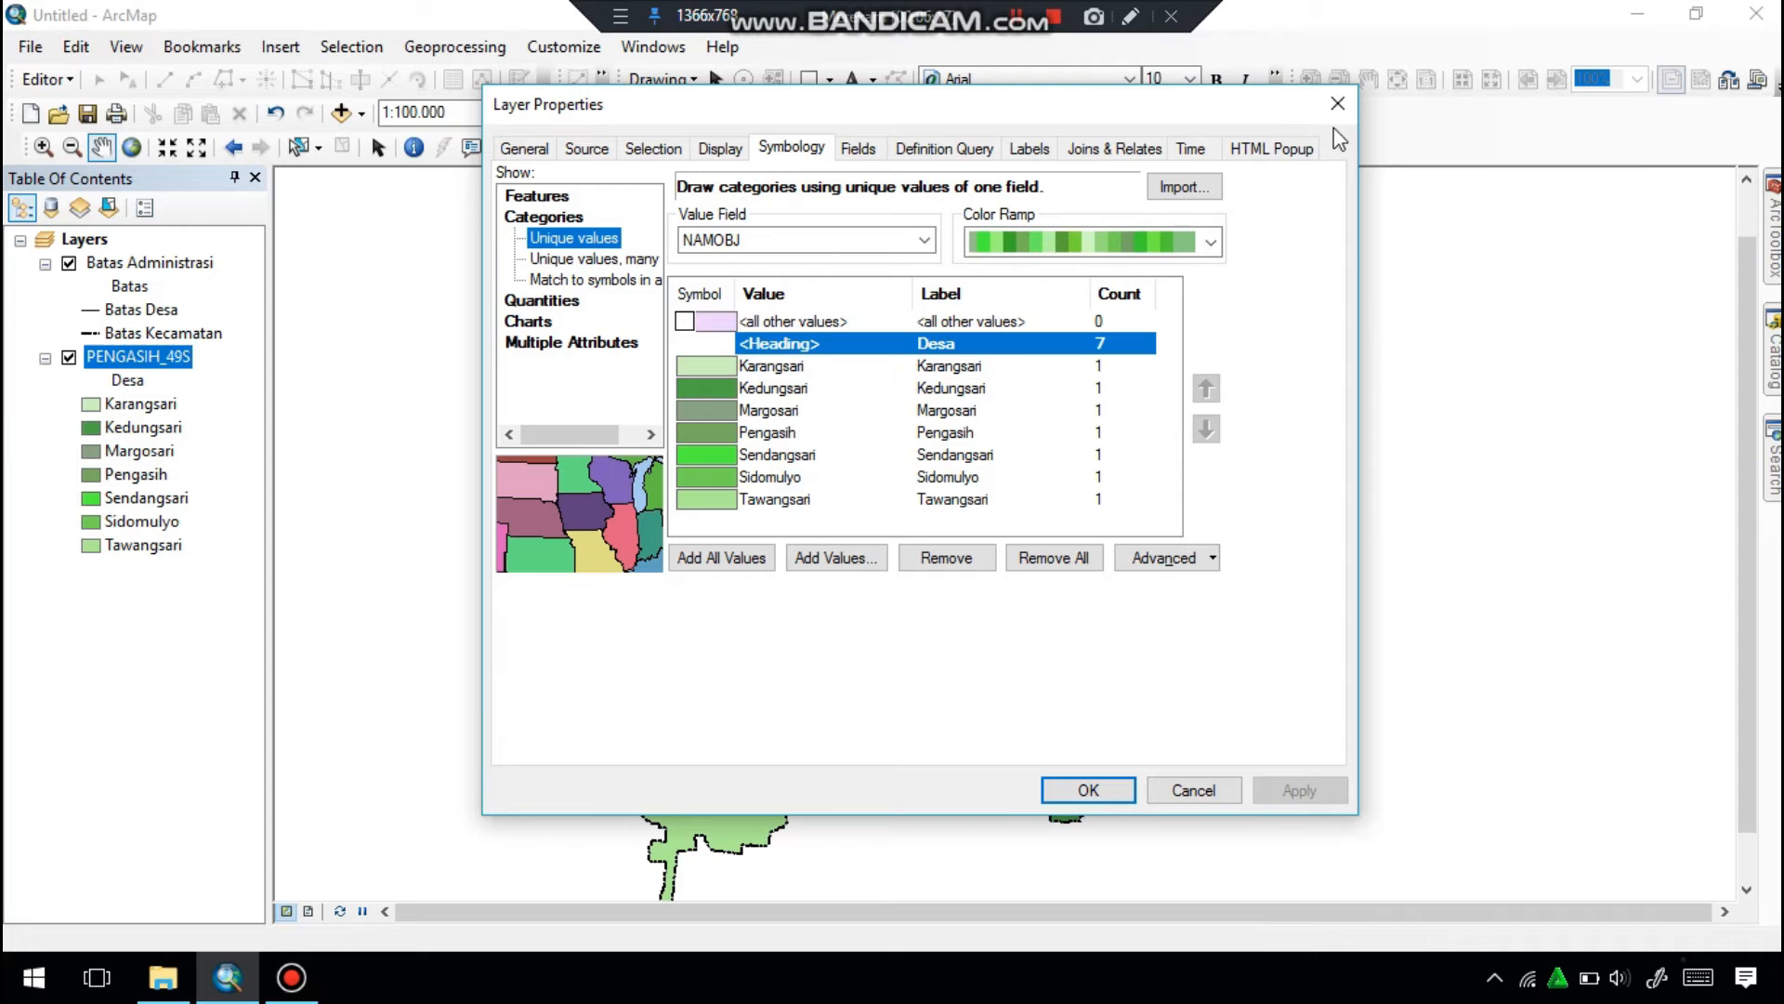
{"action": "left_click", "coordinate": [1088, 790]}
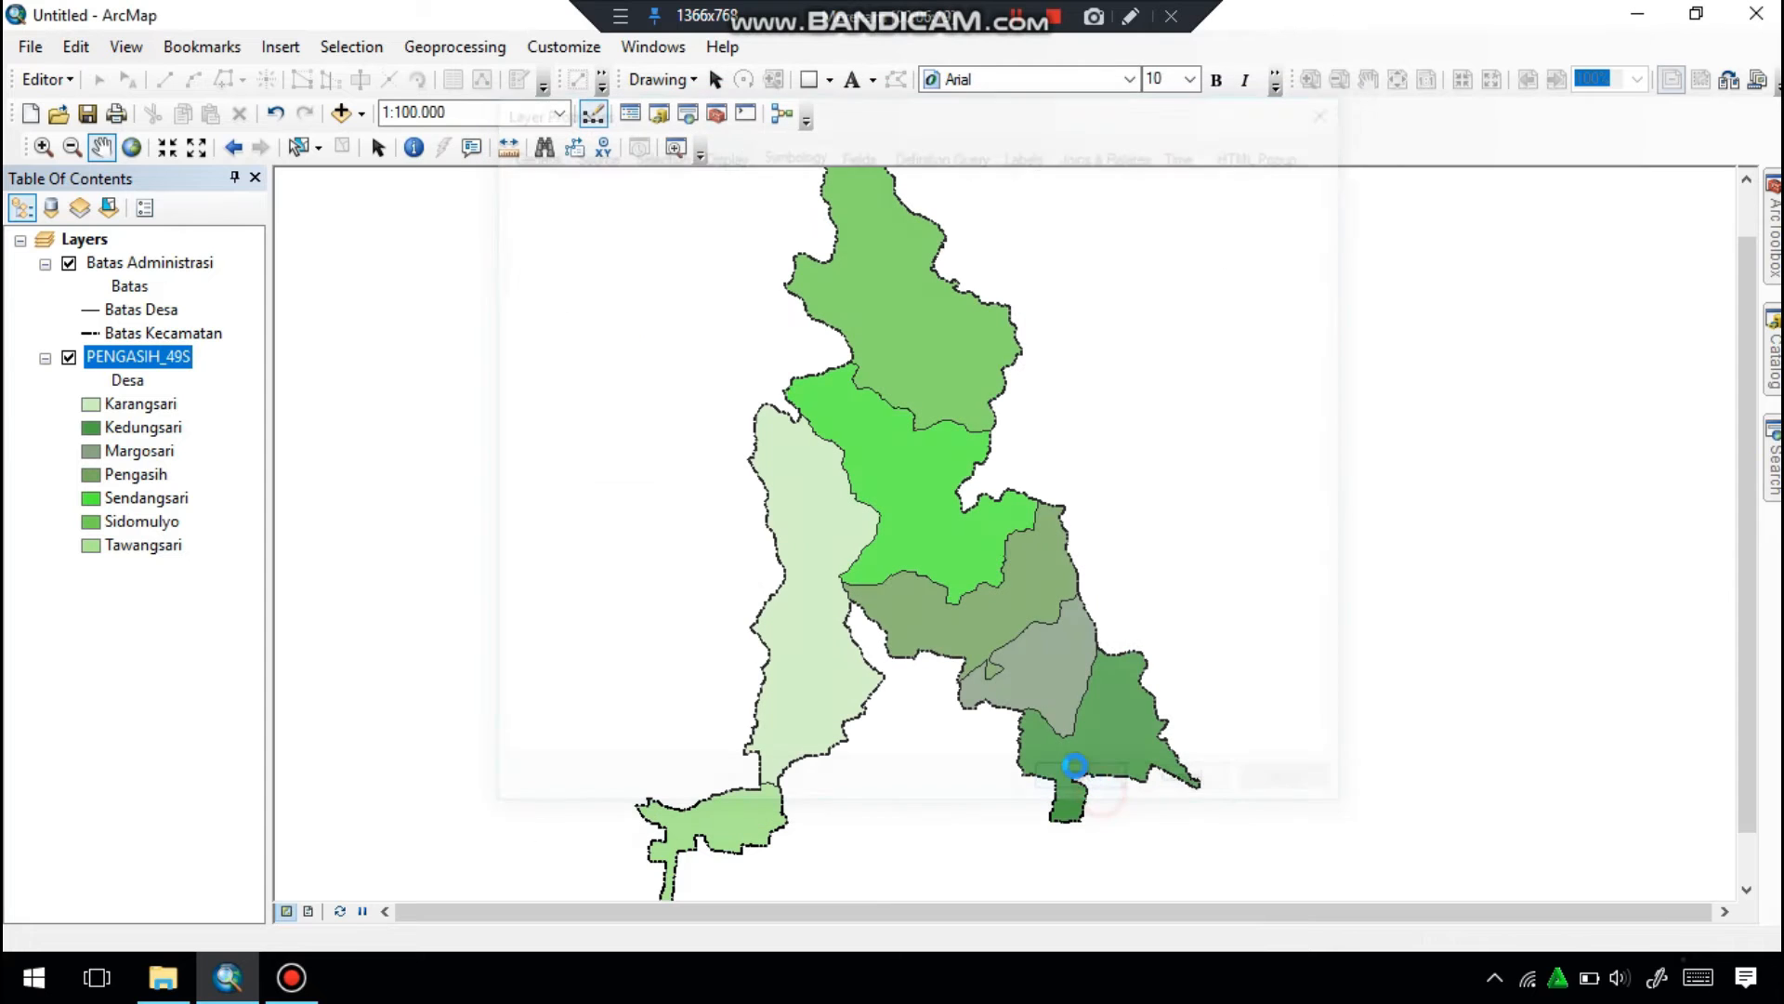
Give the Margosari category the light green fill of the preset Green symbol with a 0,40 black outline.
{"action": "left_click", "coordinate": [91, 453]}
{"action": "left_click", "coordinate": [555, 550]}
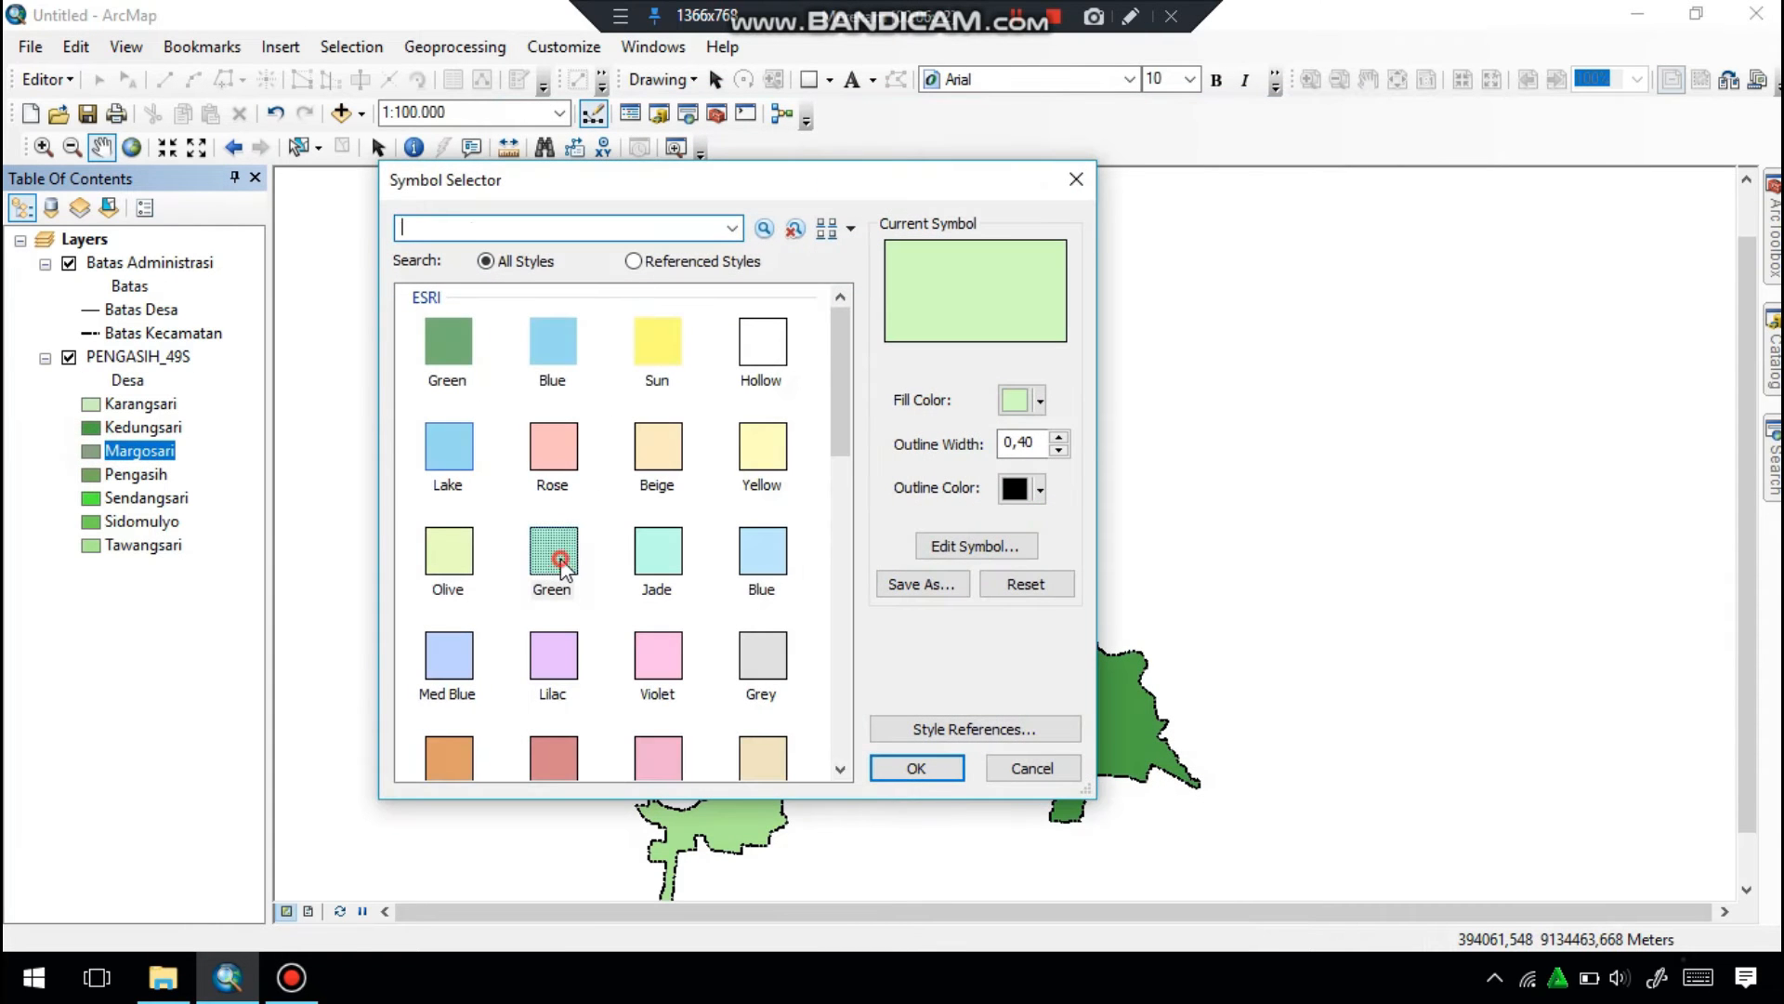
{"action": "left_click", "coordinate": [929, 767]}
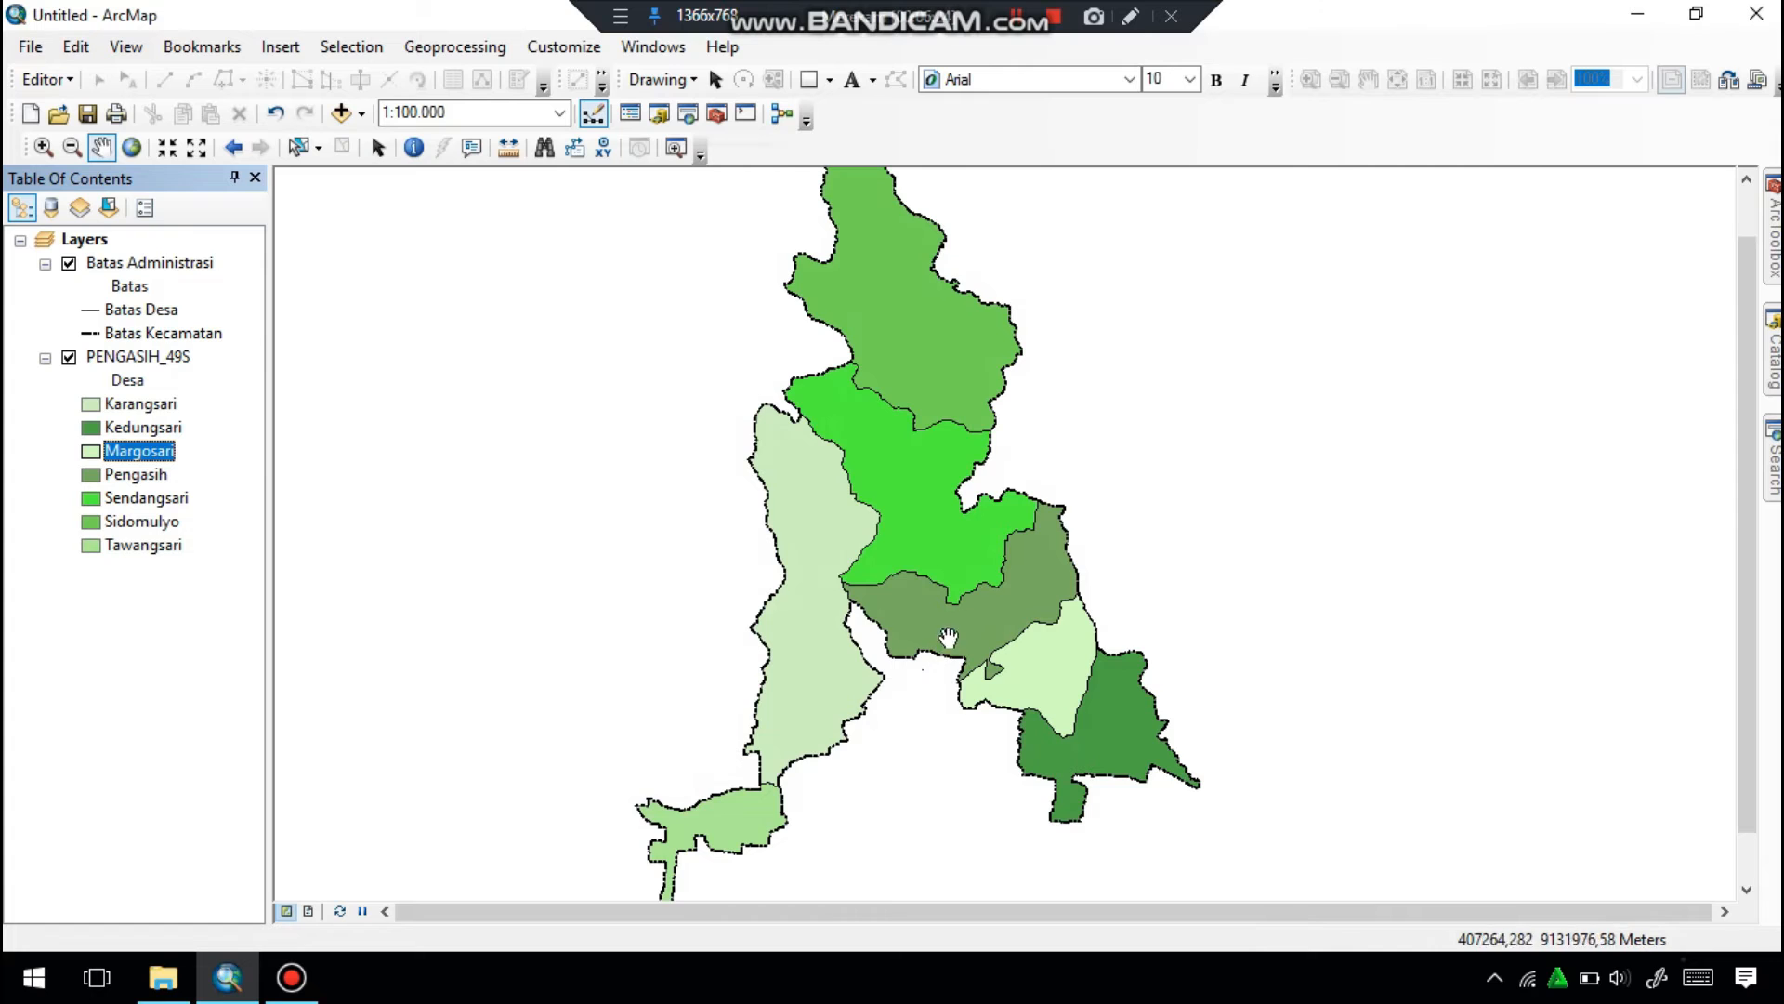
{"action": "scroll", "coordinate": [973, 613], "scroll_direction": "down", "scroll_amount": 1}
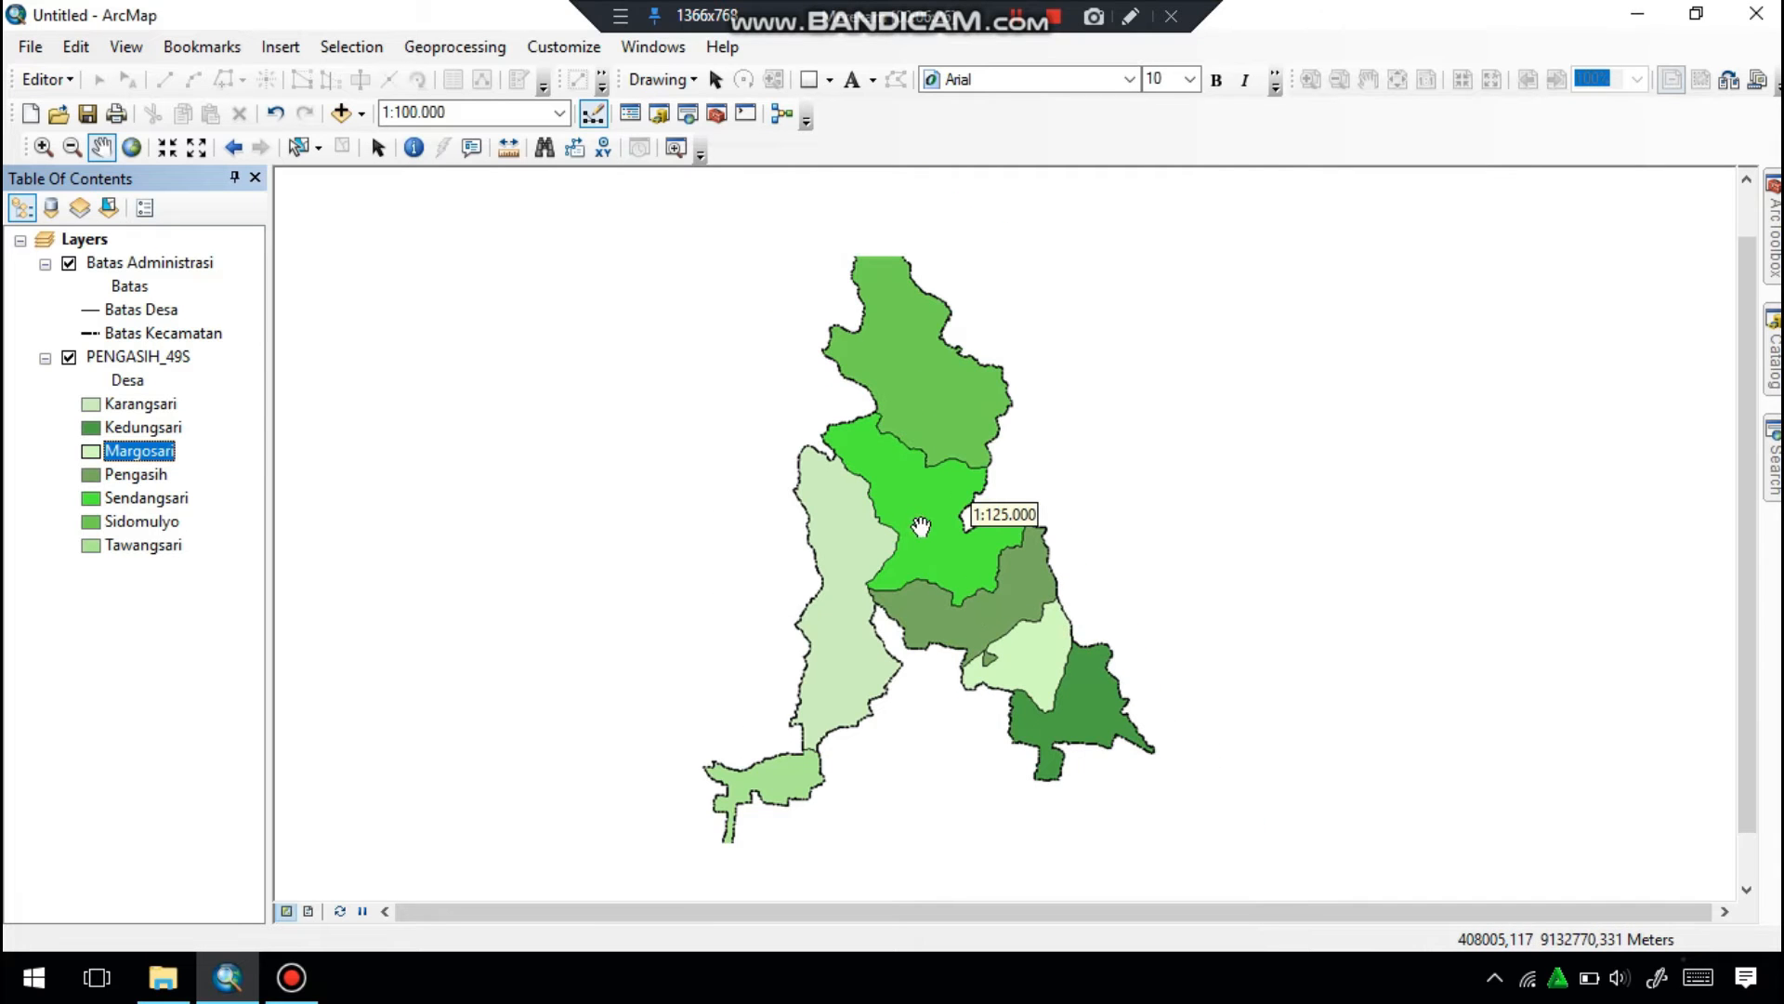
{"action": "left_click", "coordinate": [1017, 16]}
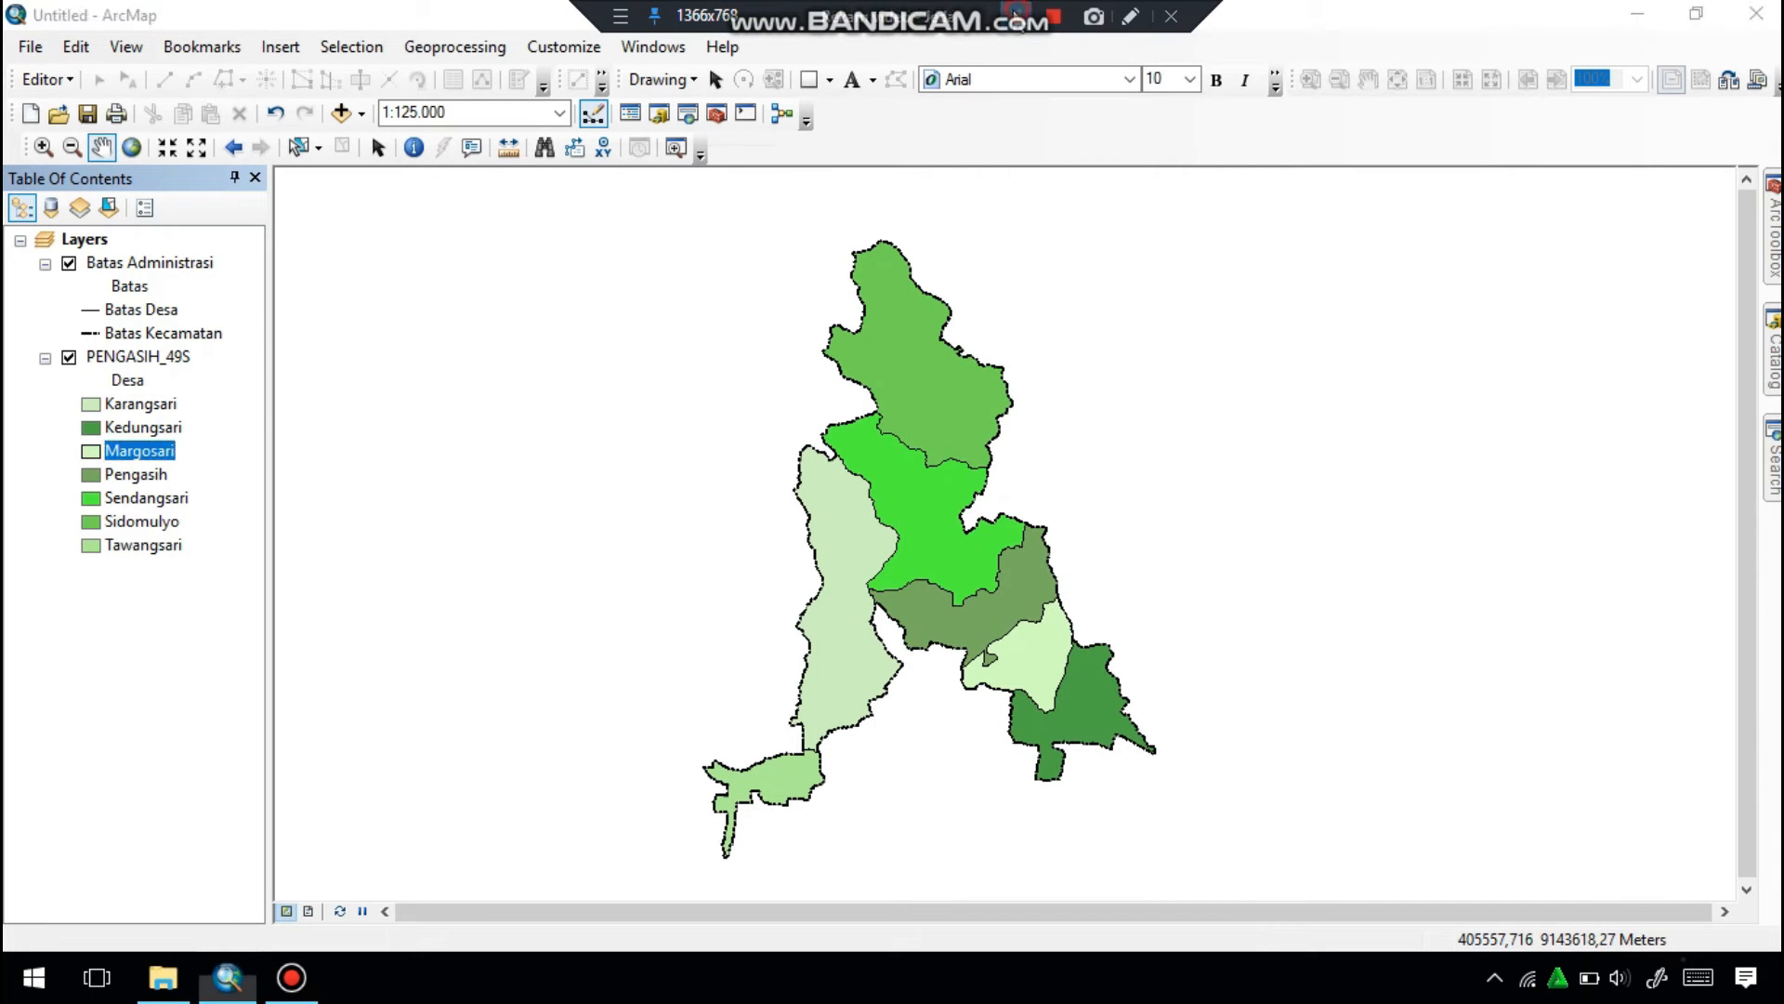
Turn on feature labels for the PENGASIH_49S layer.
{"action": "right_click", "coordinate": [135, 356]}
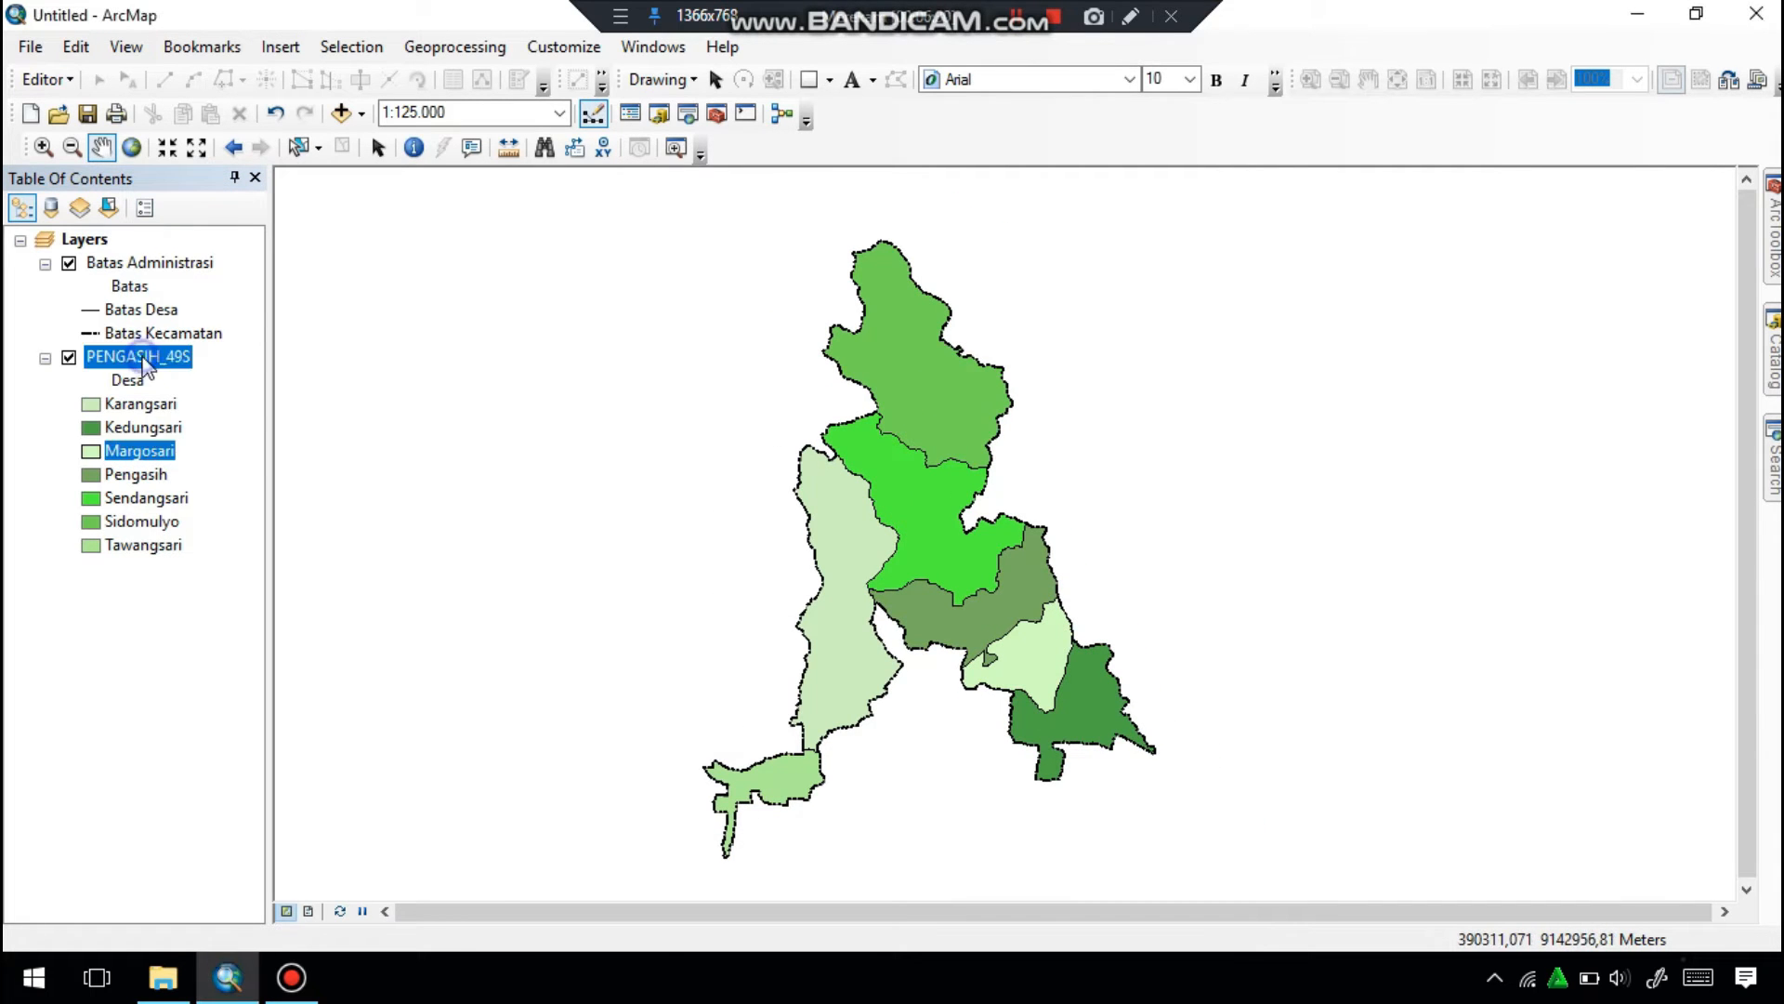
{"action": "left_click", "coordinate": [164, 650]}
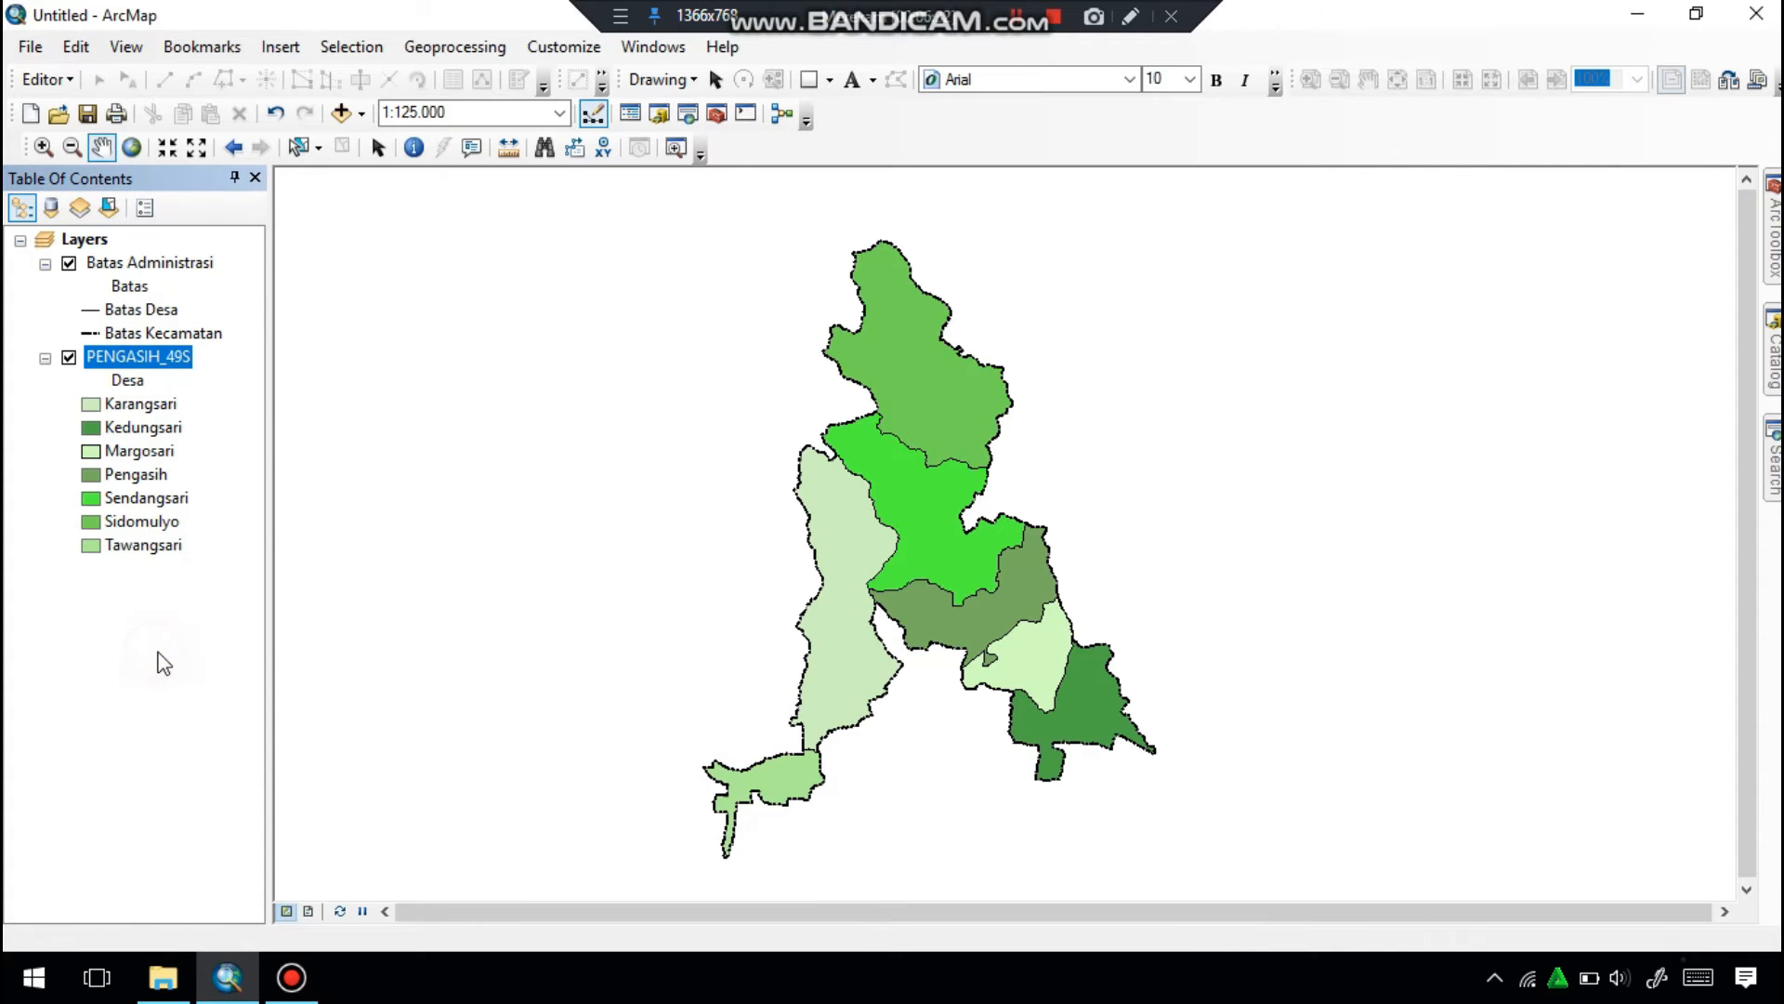
{"action": "right_click", "coordinate": [186, 366]}
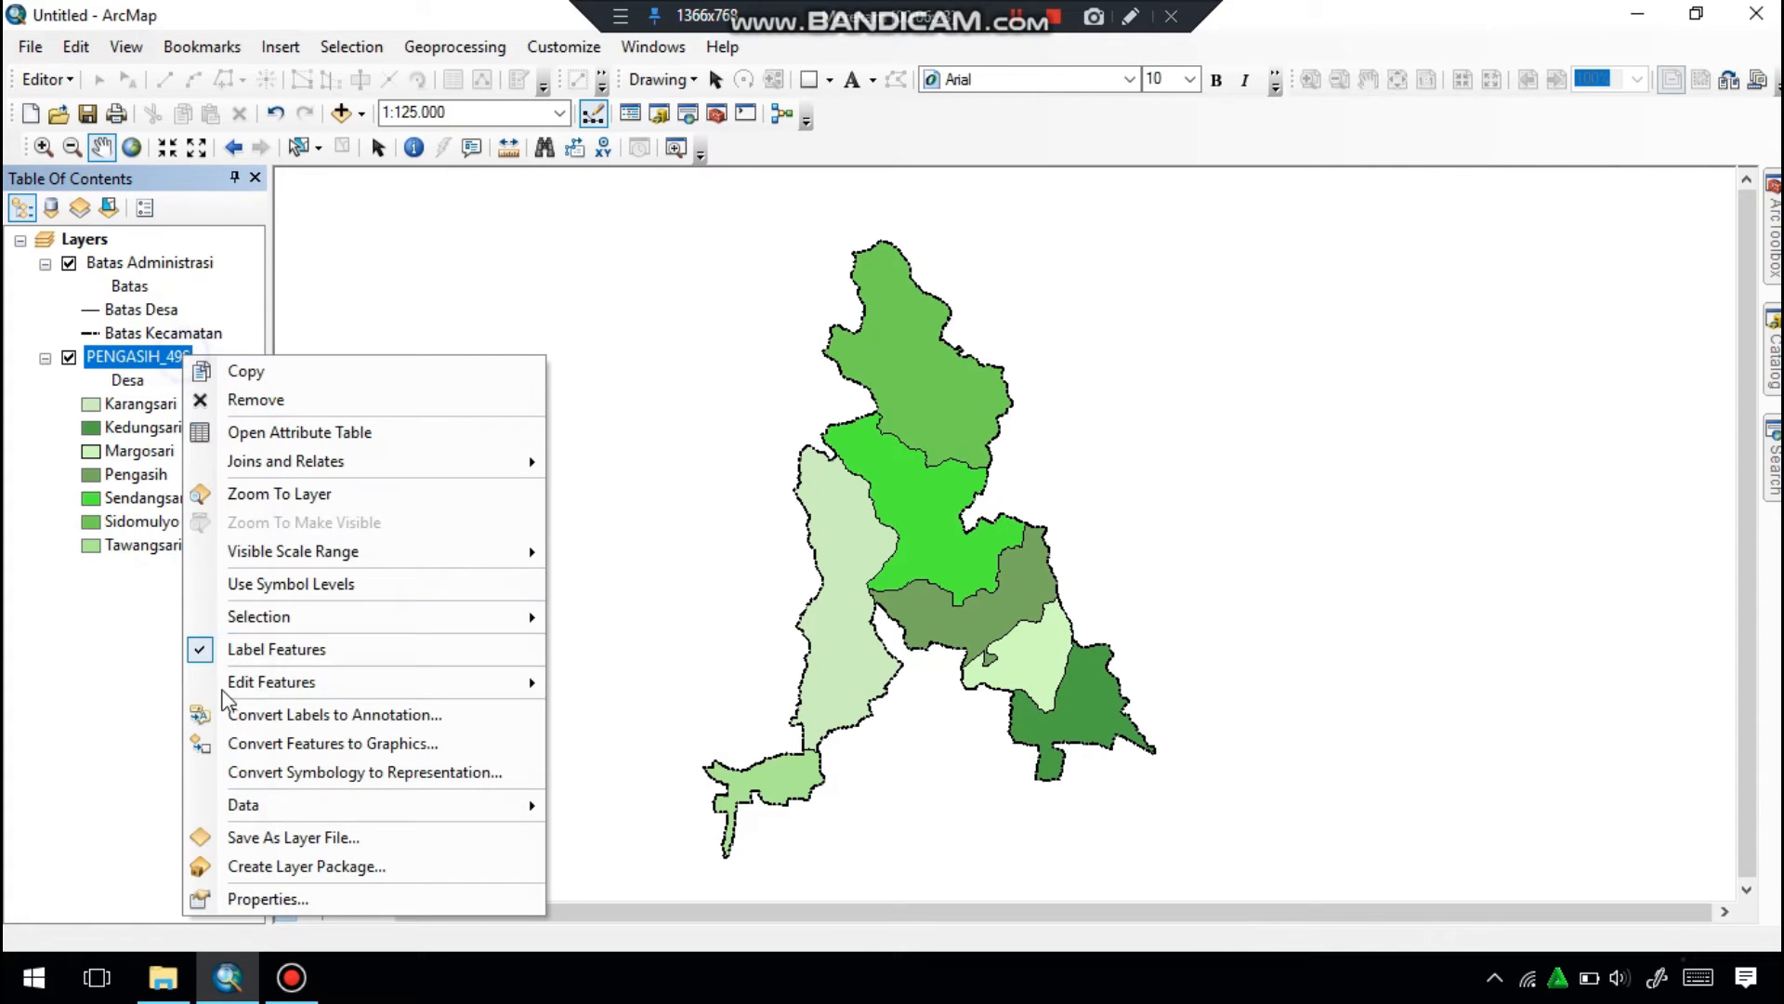
{"action": "left_click", "coordinate": [260, 895]}
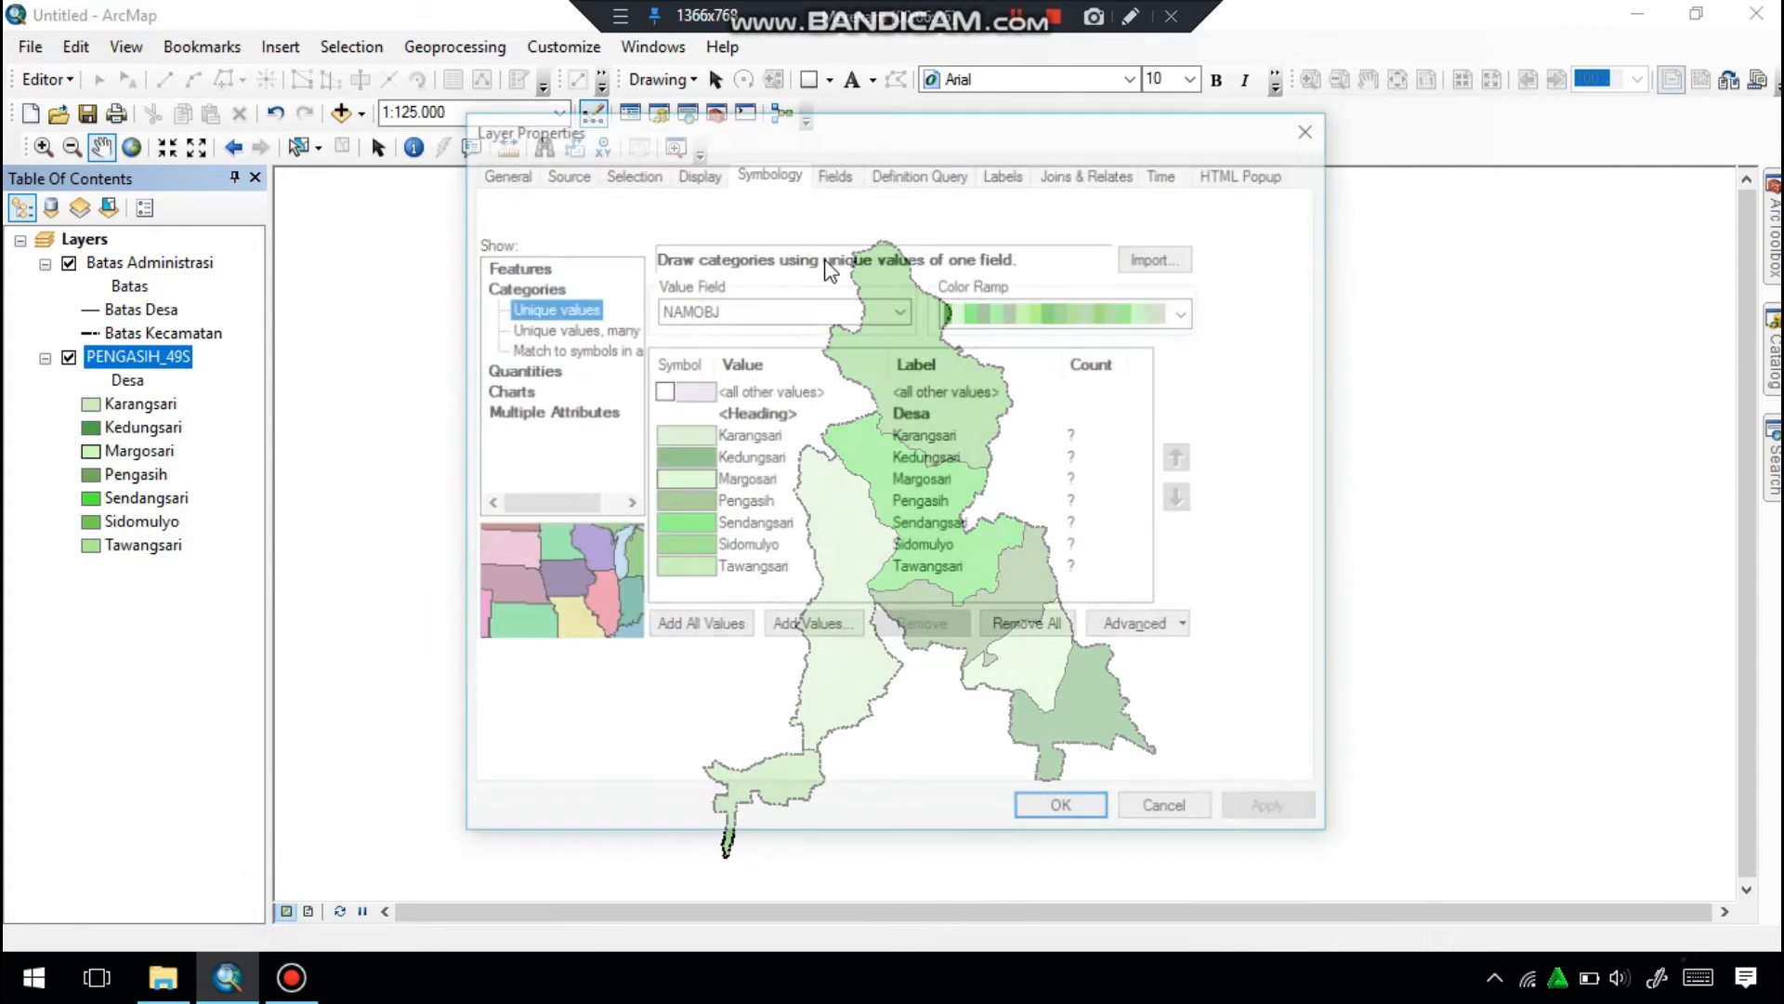
{"action": "left_click", "coordinate": [1005, 172]}
{"action": "left_click", "coordinate": [988, 379]}
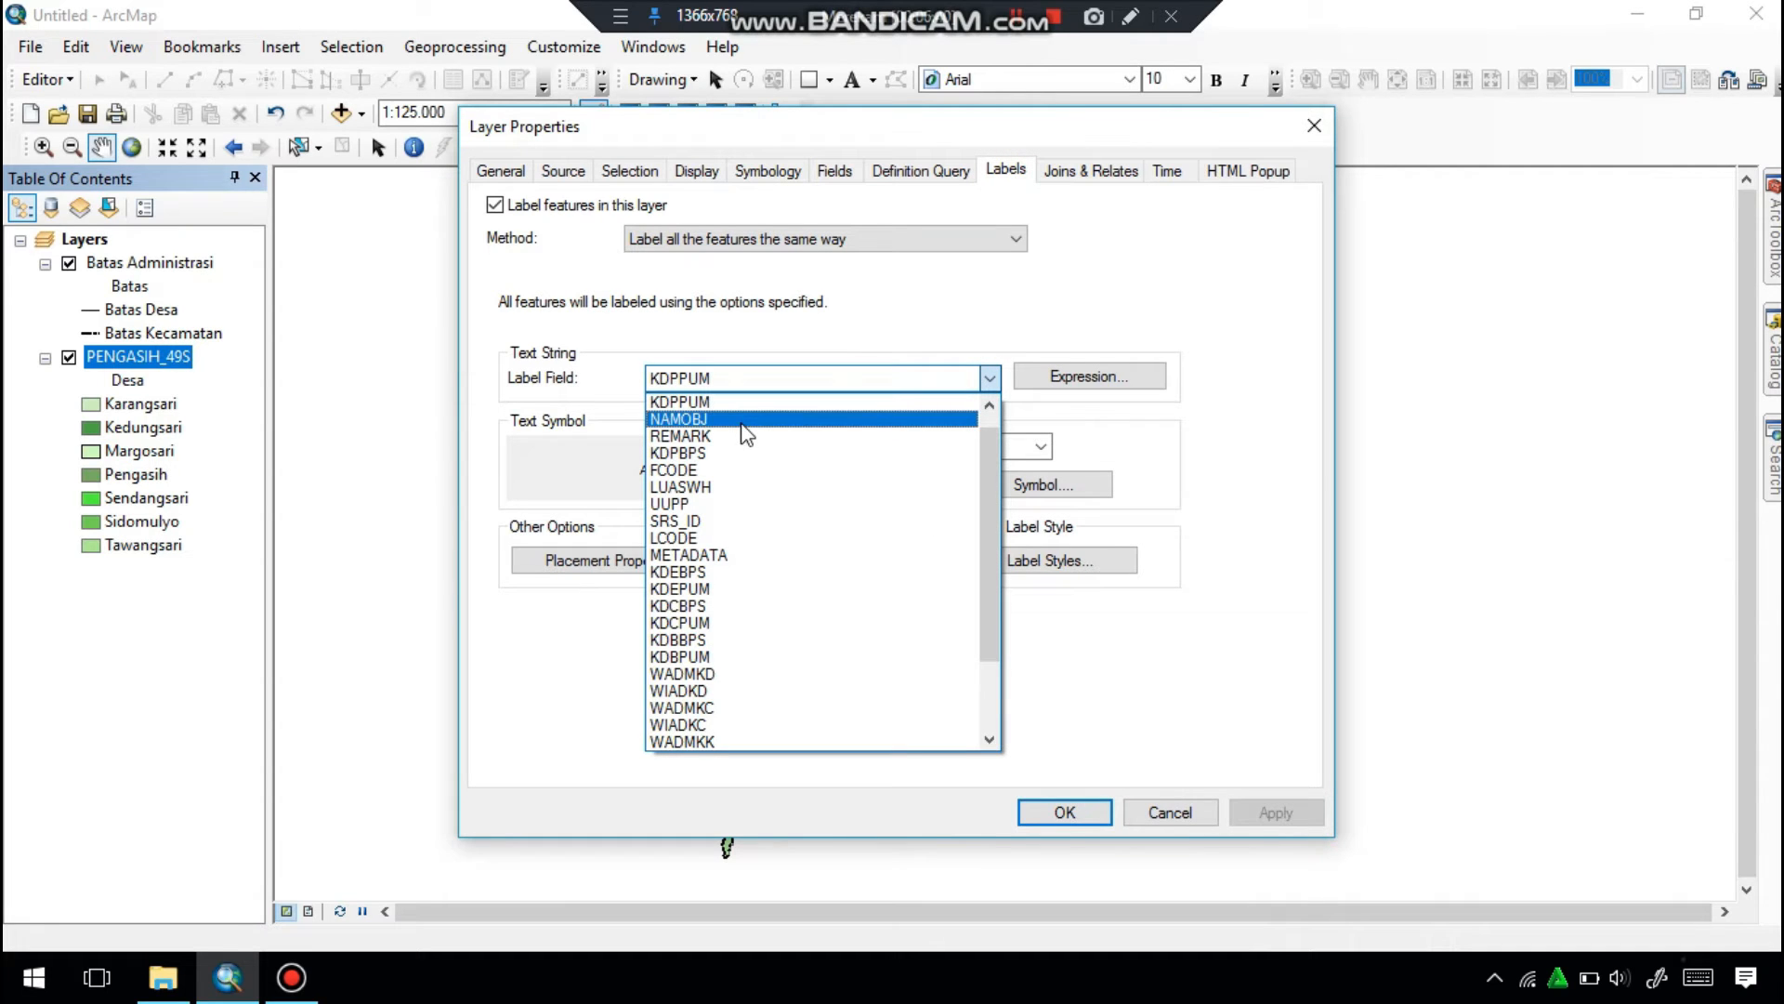
{"action": "left_click", "coordinate": [1040, 811]}
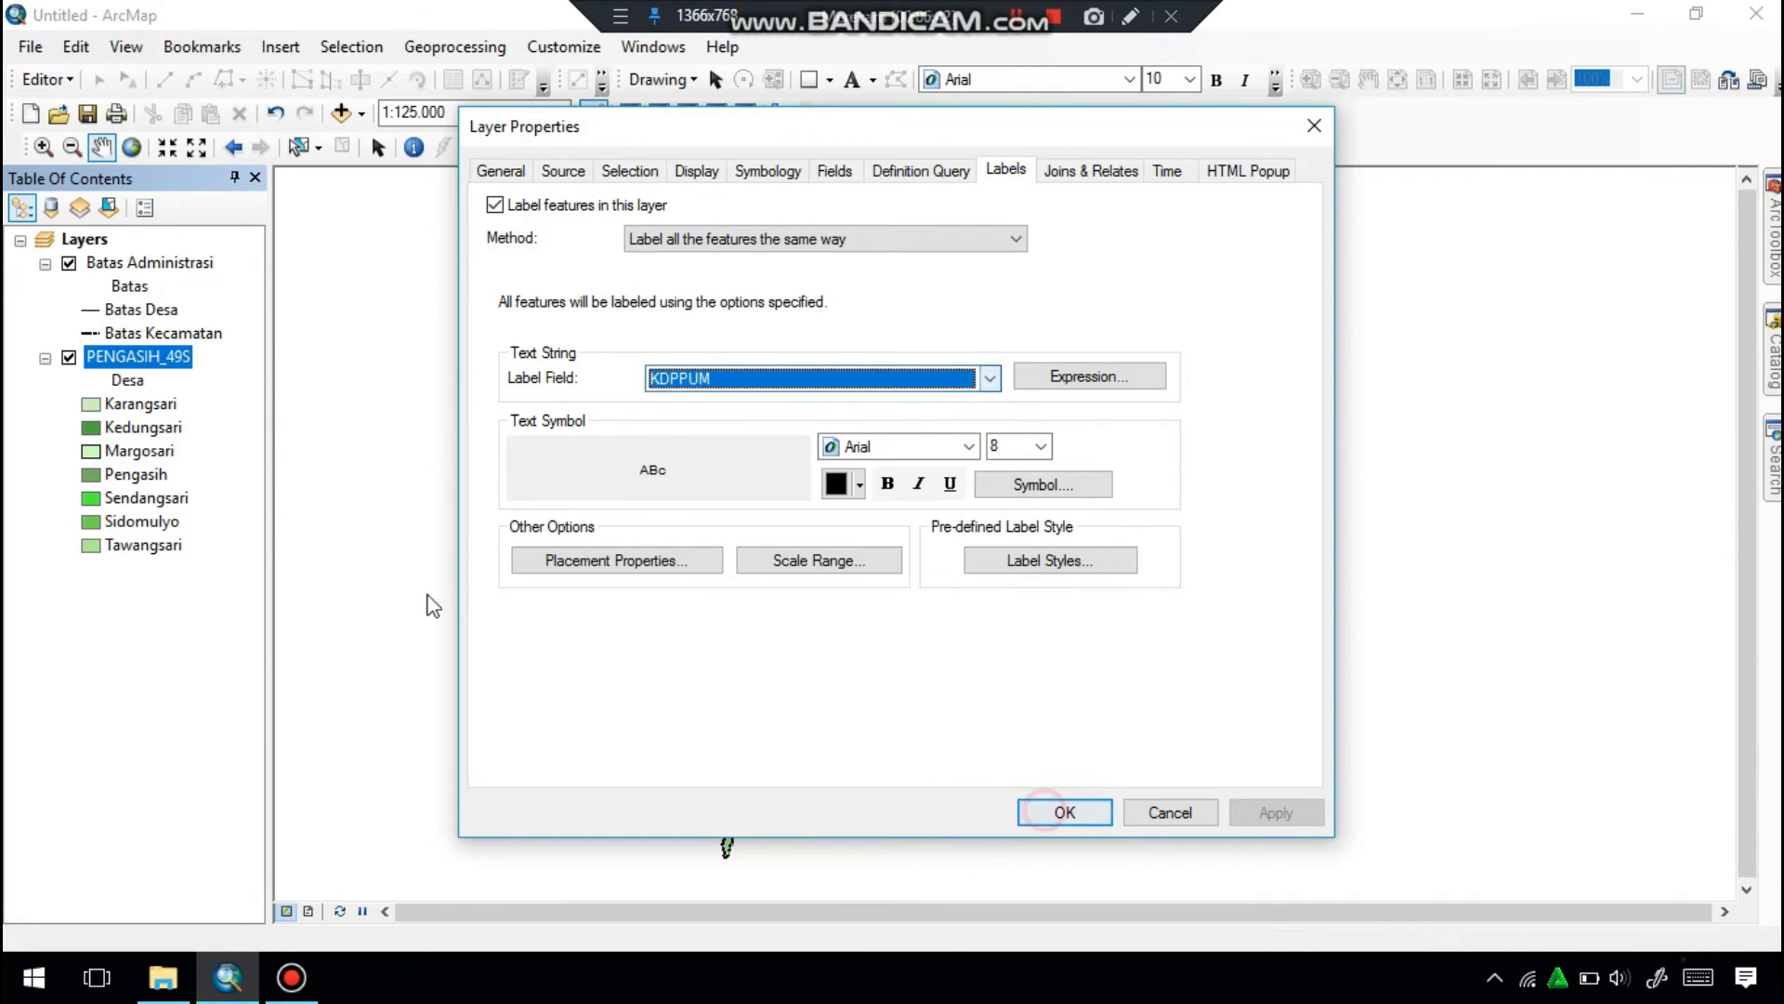
{"action": "left_click", "coordinate": [1314, 126]}
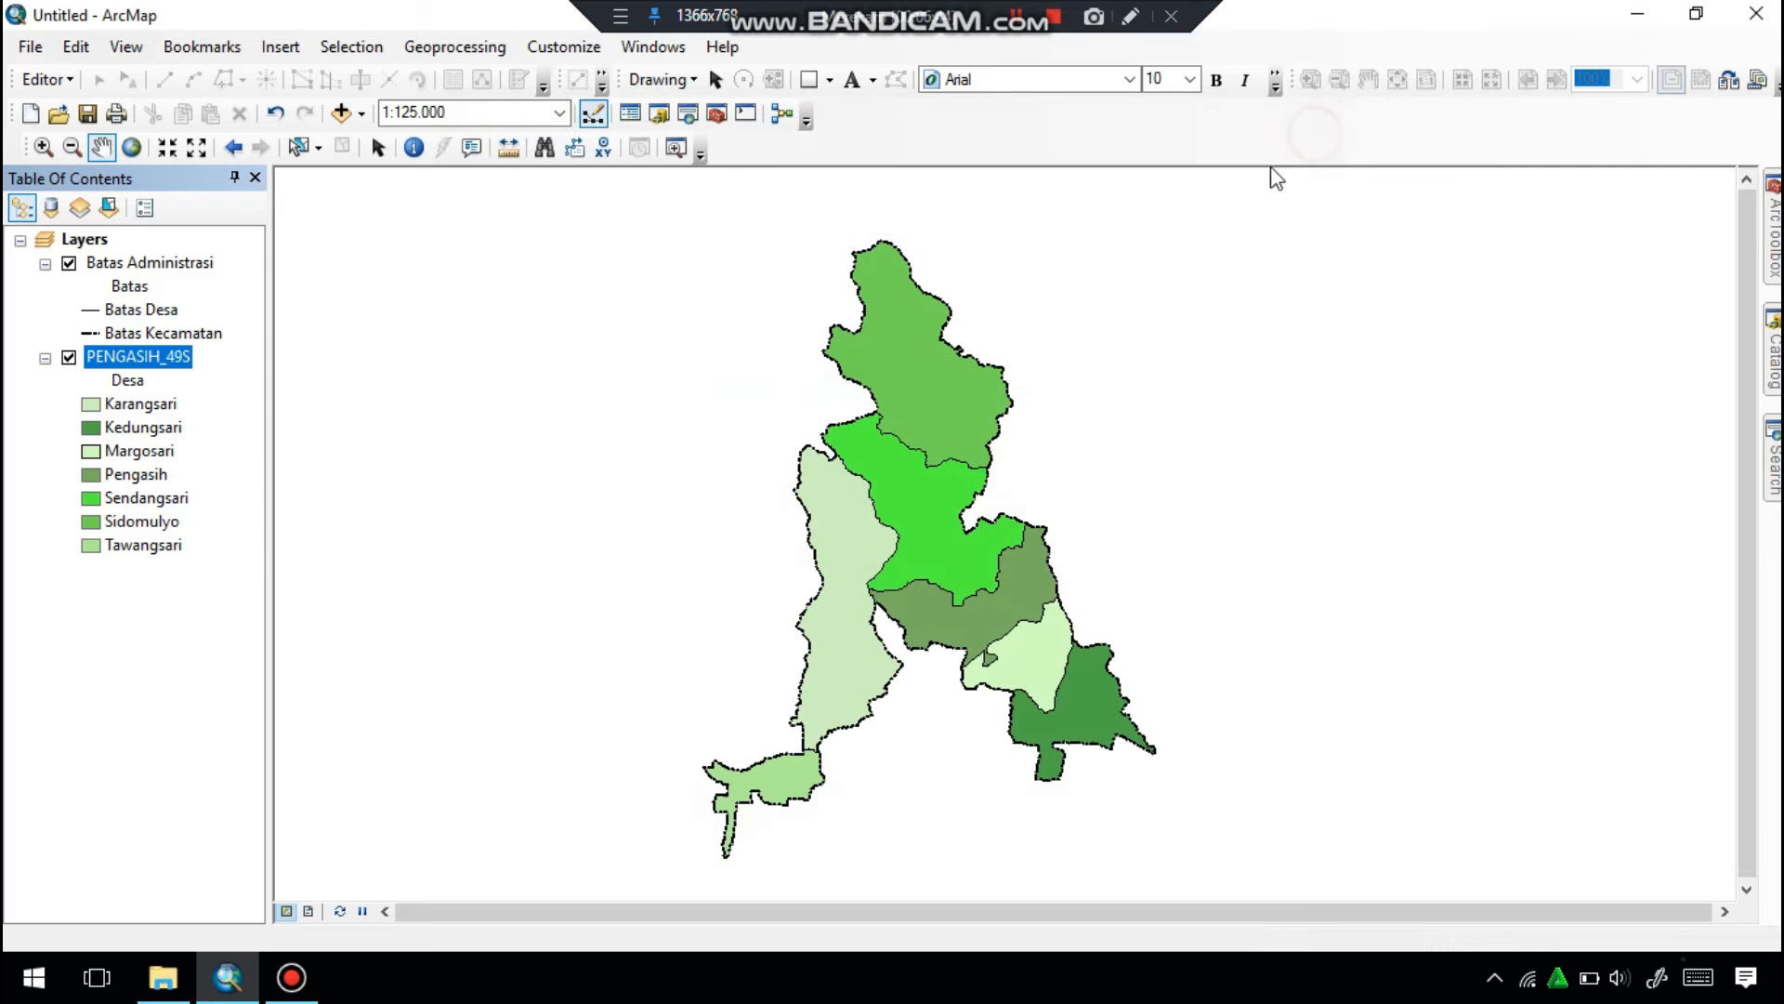
Check the PENGASIH_49S attribute table for the village name field and label the polygons with NAMOBJ at font size 10.
{"action": "right_click", "coordinate": [160, 358]}
{"action": "left_click", "coordinate": [220, 431]}
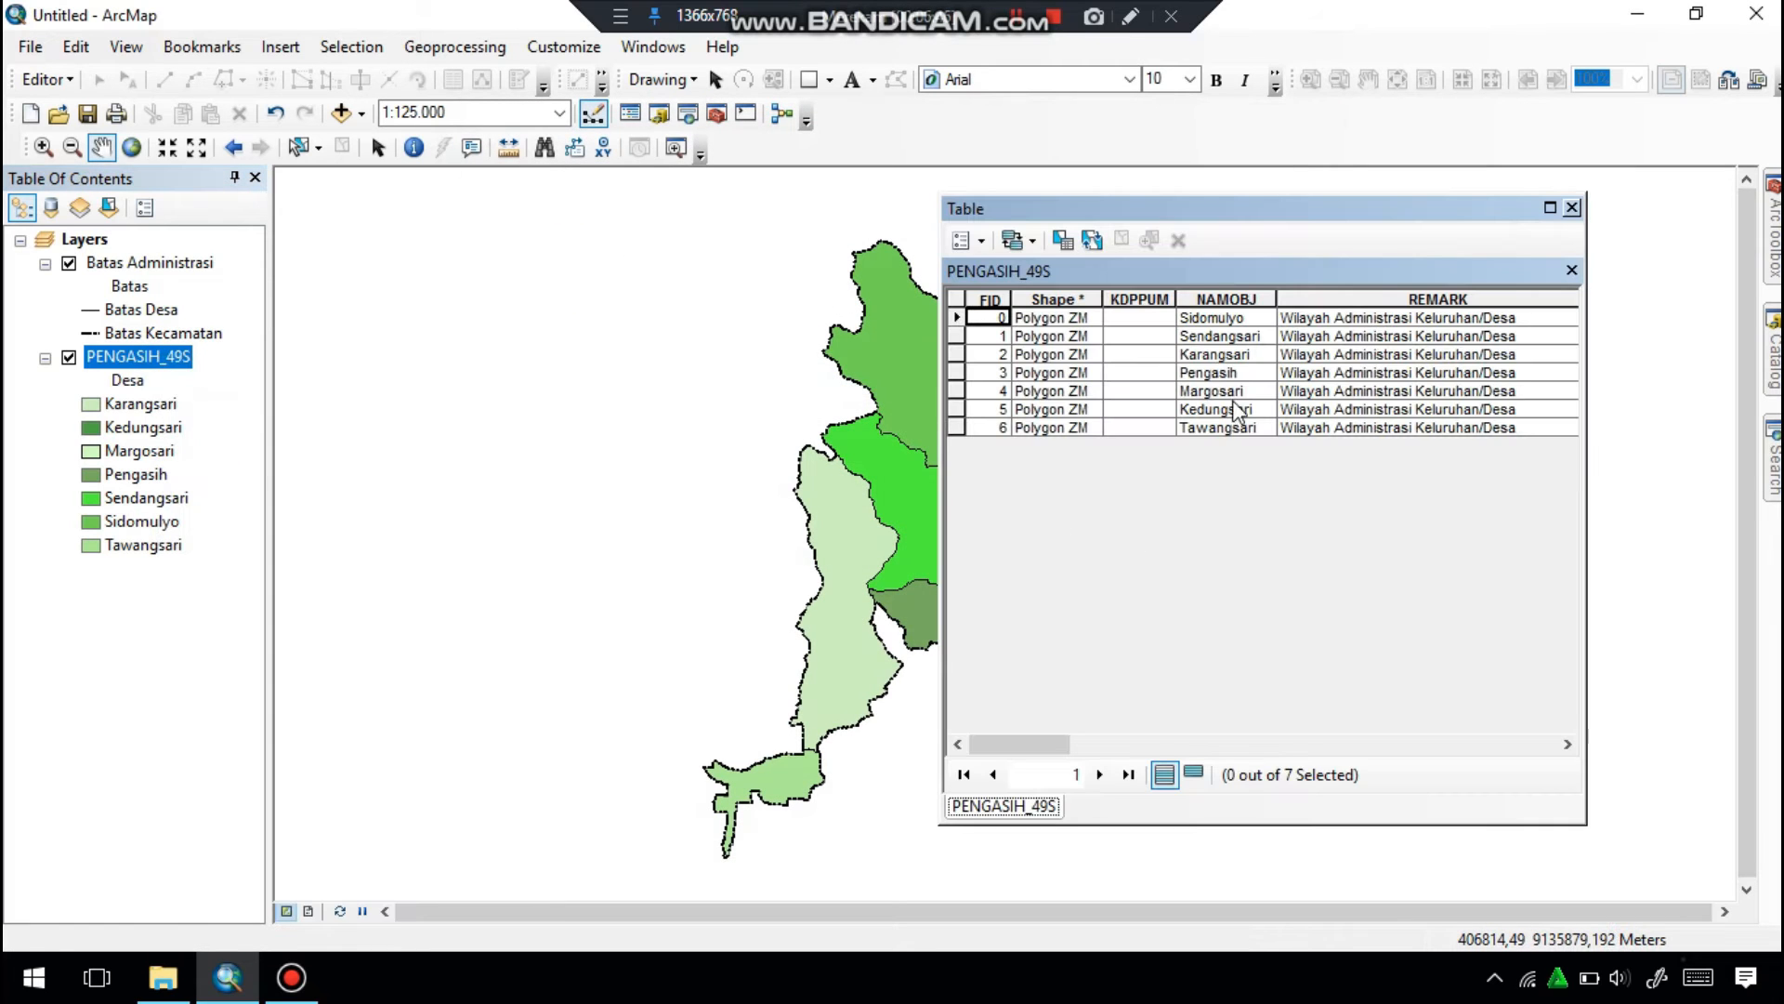
{"action": "left_click", "coordinate": [1571, 207]}
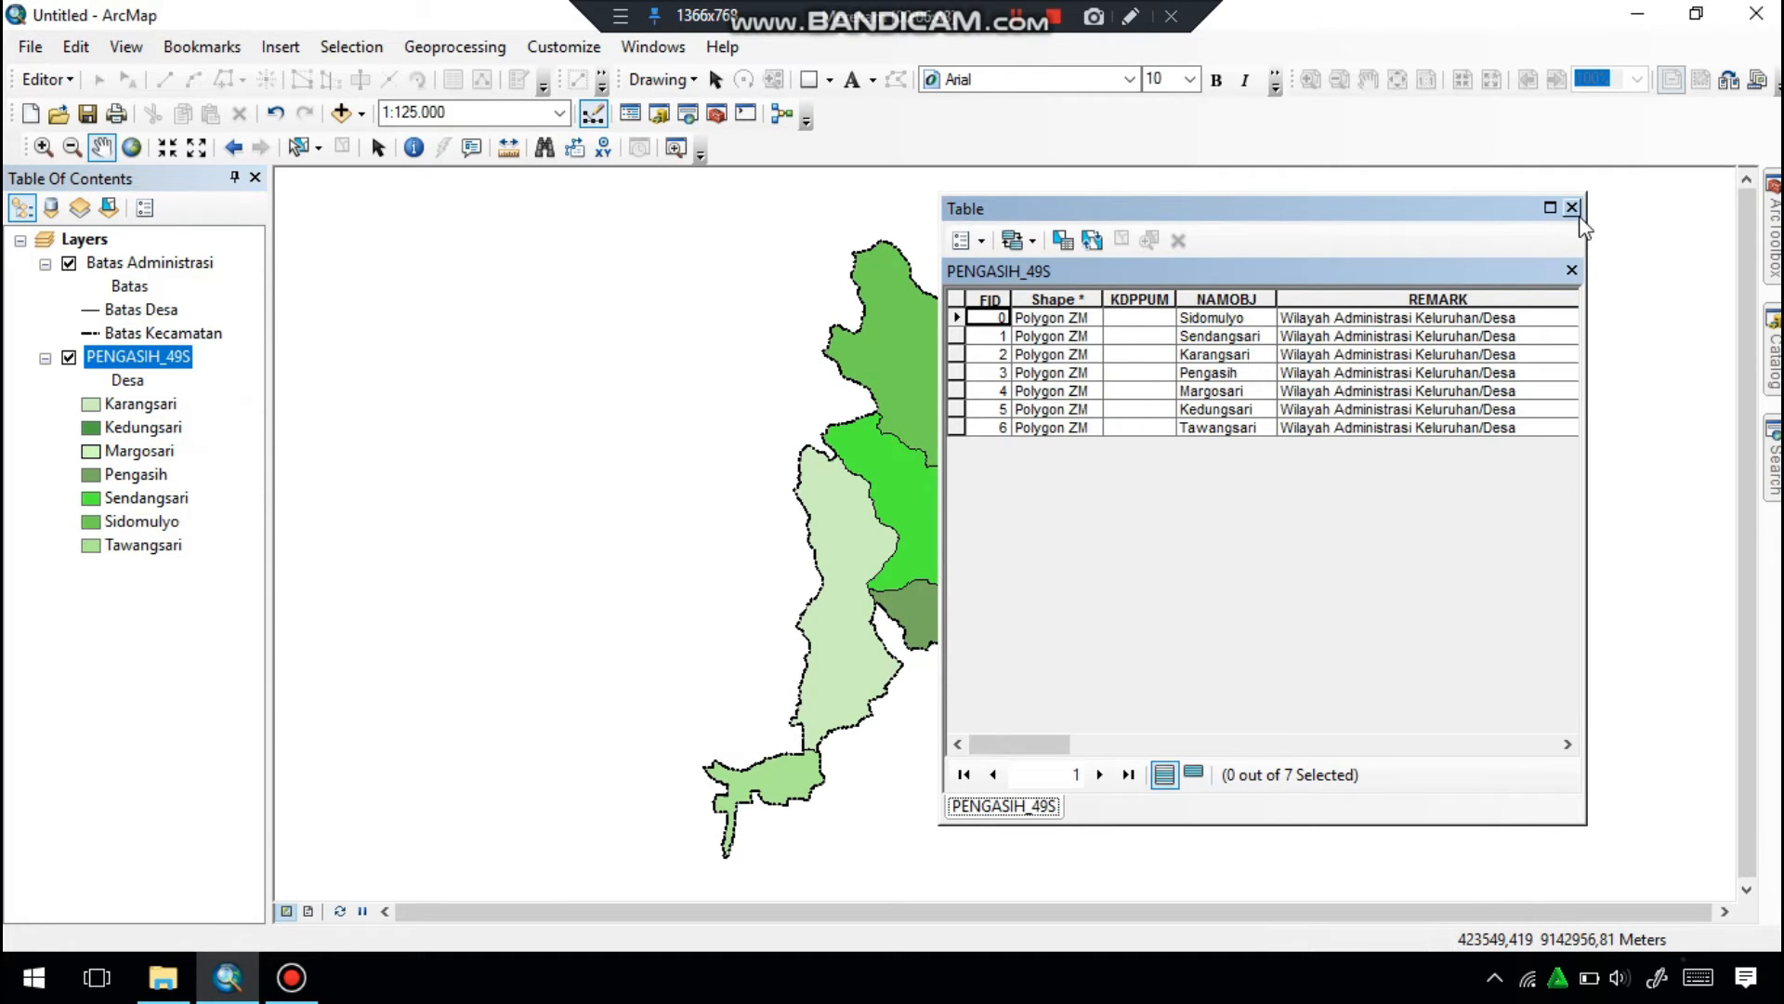
{"action": "right_click", "coordinate": [170, 366]}
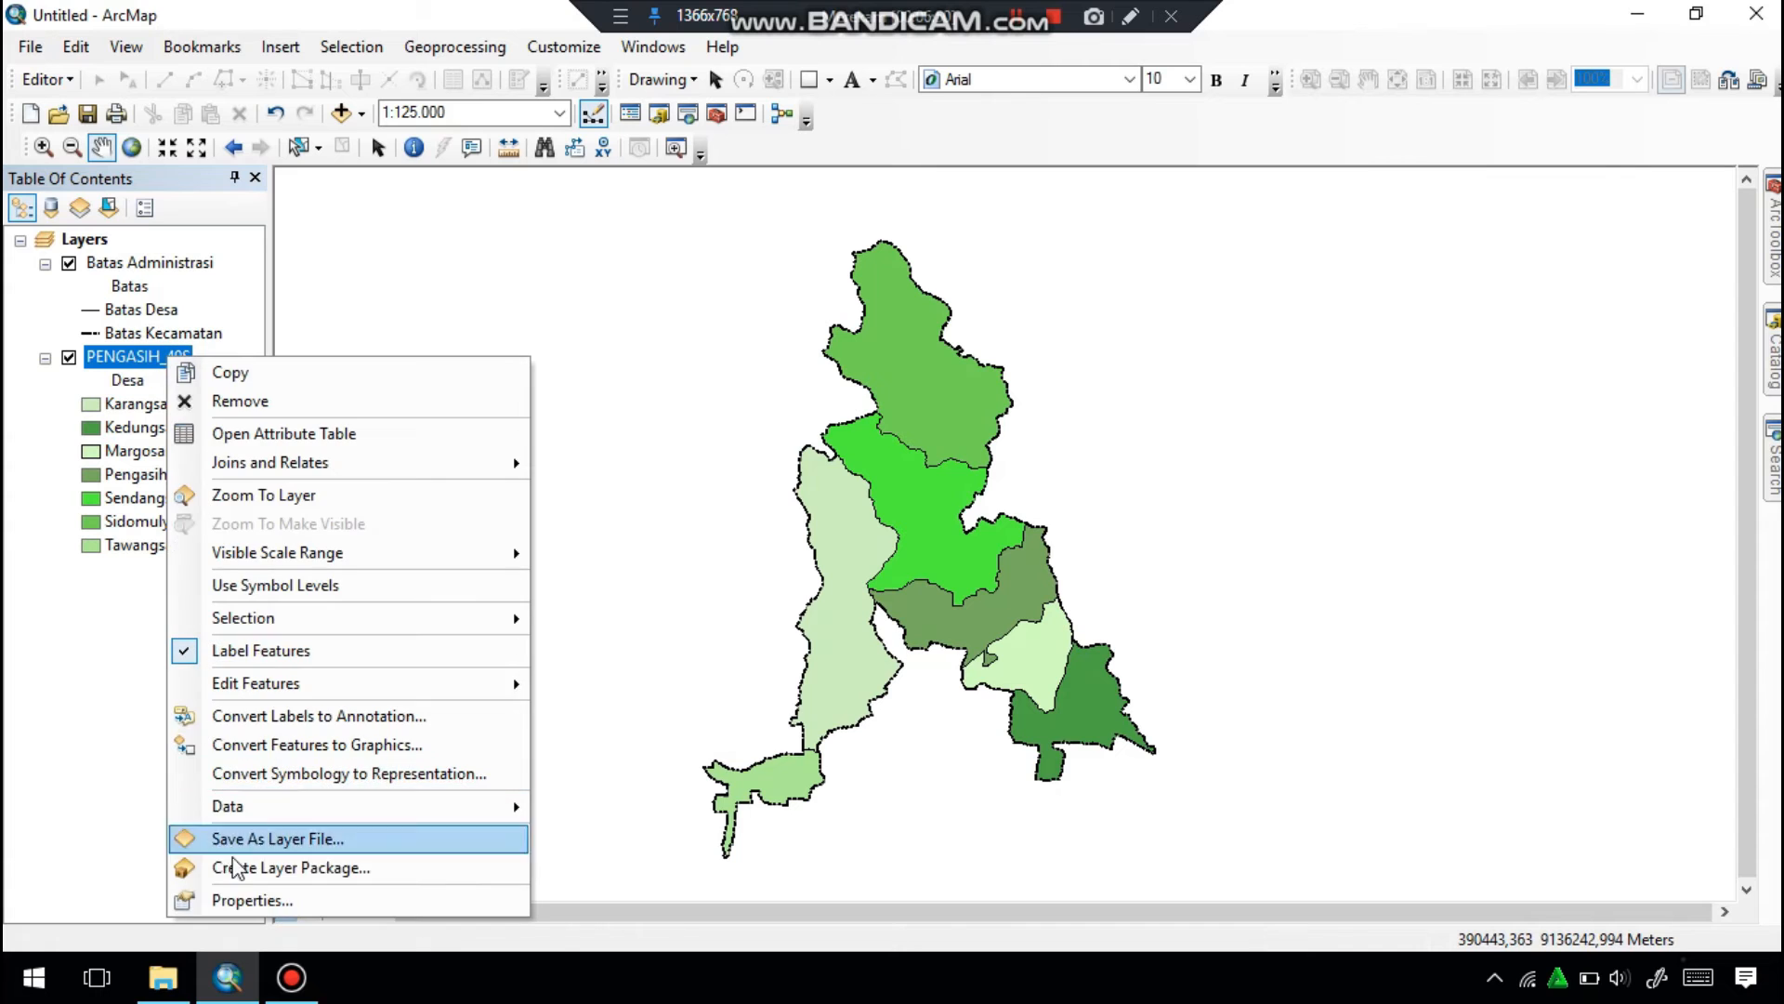
{"action": "left_click", "coordinate": [237, 898]}
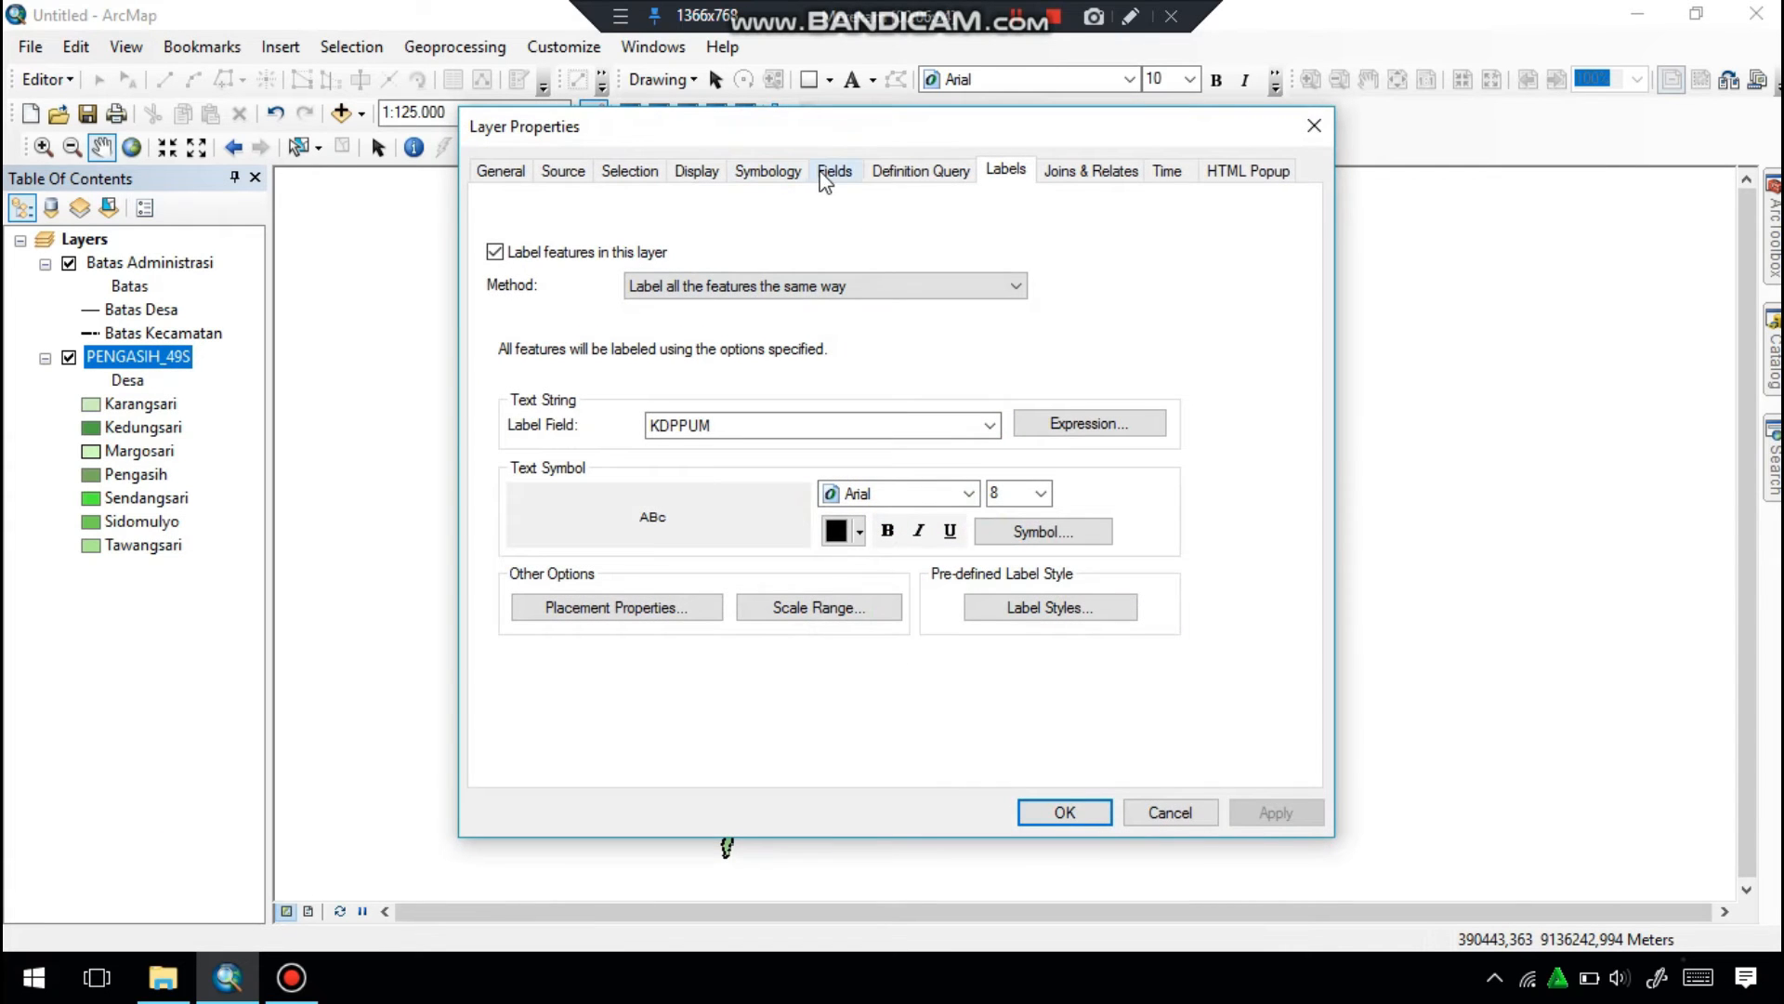
{"action": "left_click", "coordinate": [991, 424]}
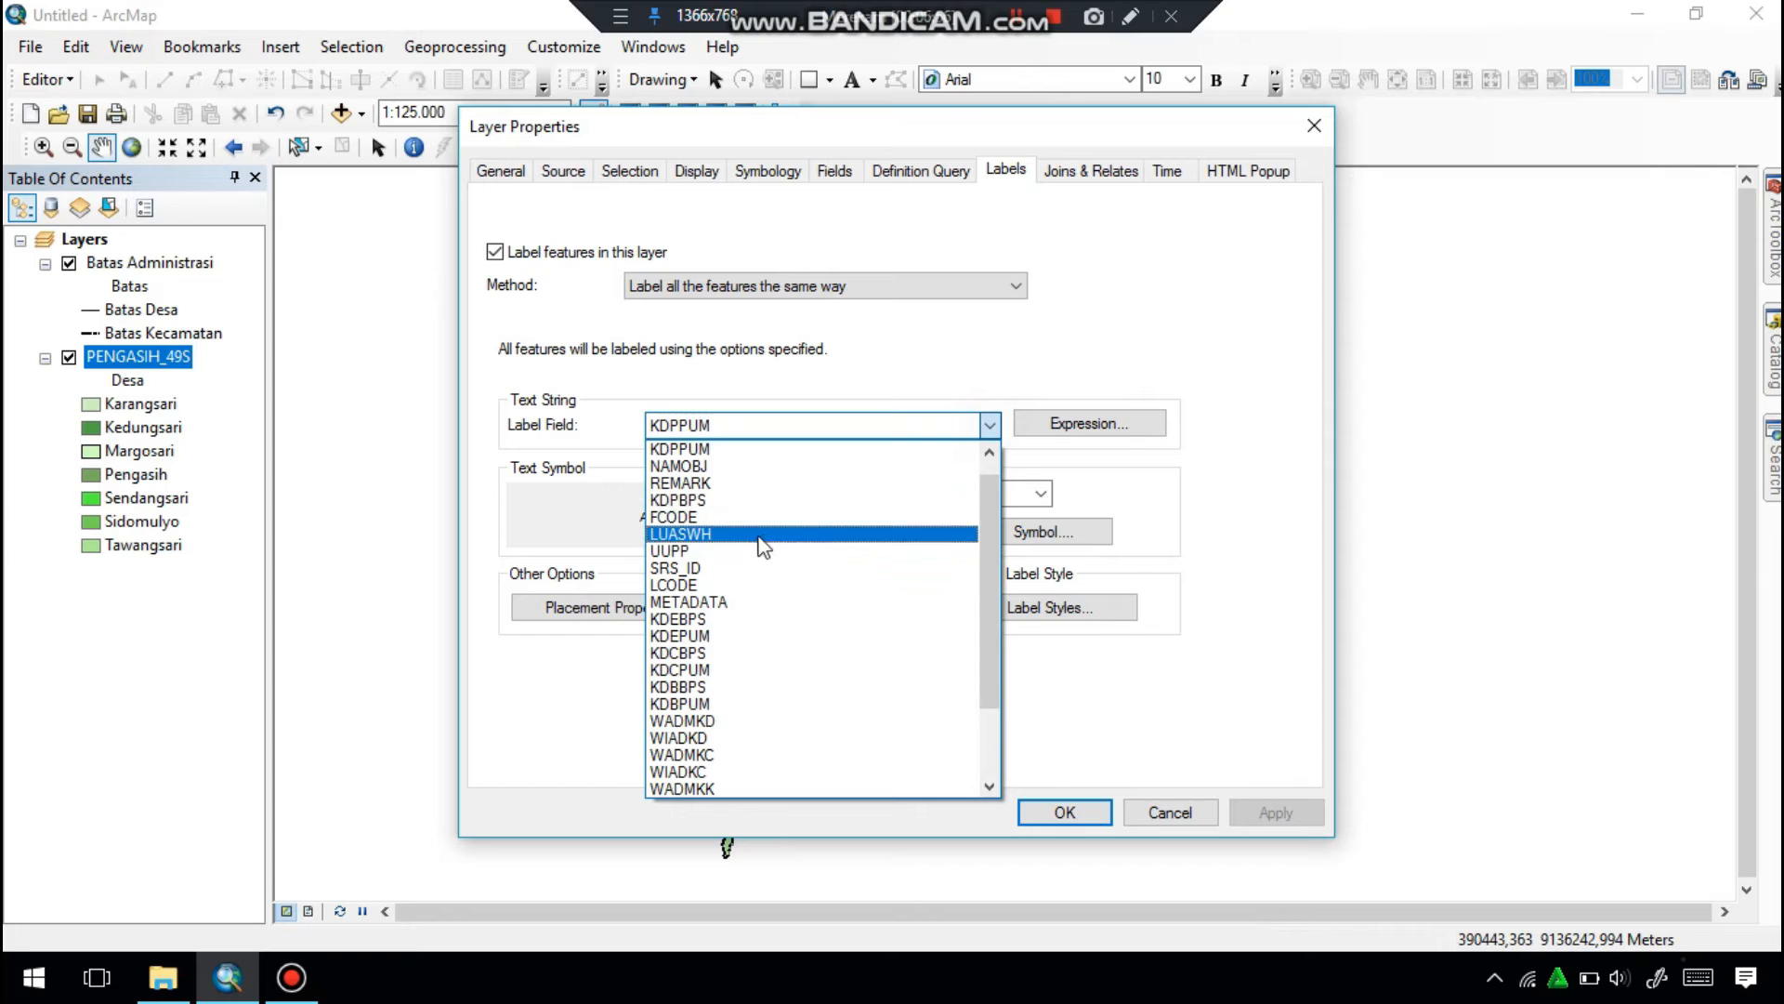
{"action": "left_click", "coordinate": [716, 464]}
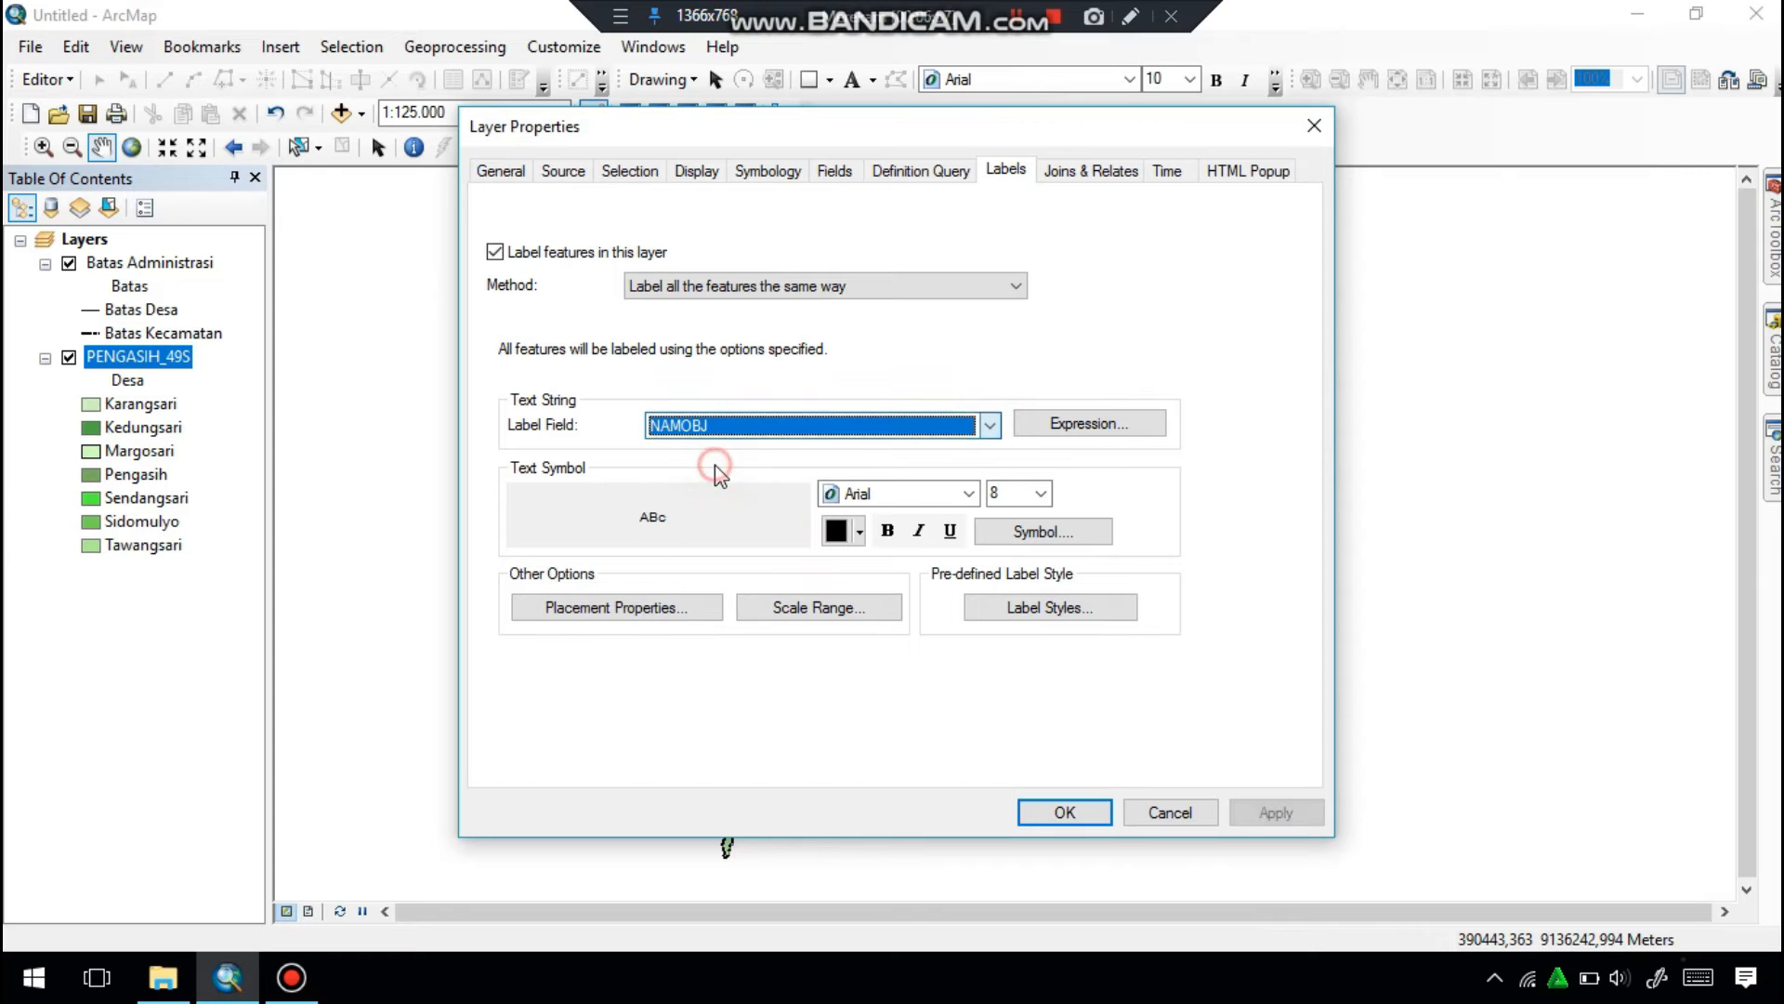
{"action": "left_click", "coordinate": [1041, 493]}
{"action": "left_click", "coordinate": [1003, 552]}
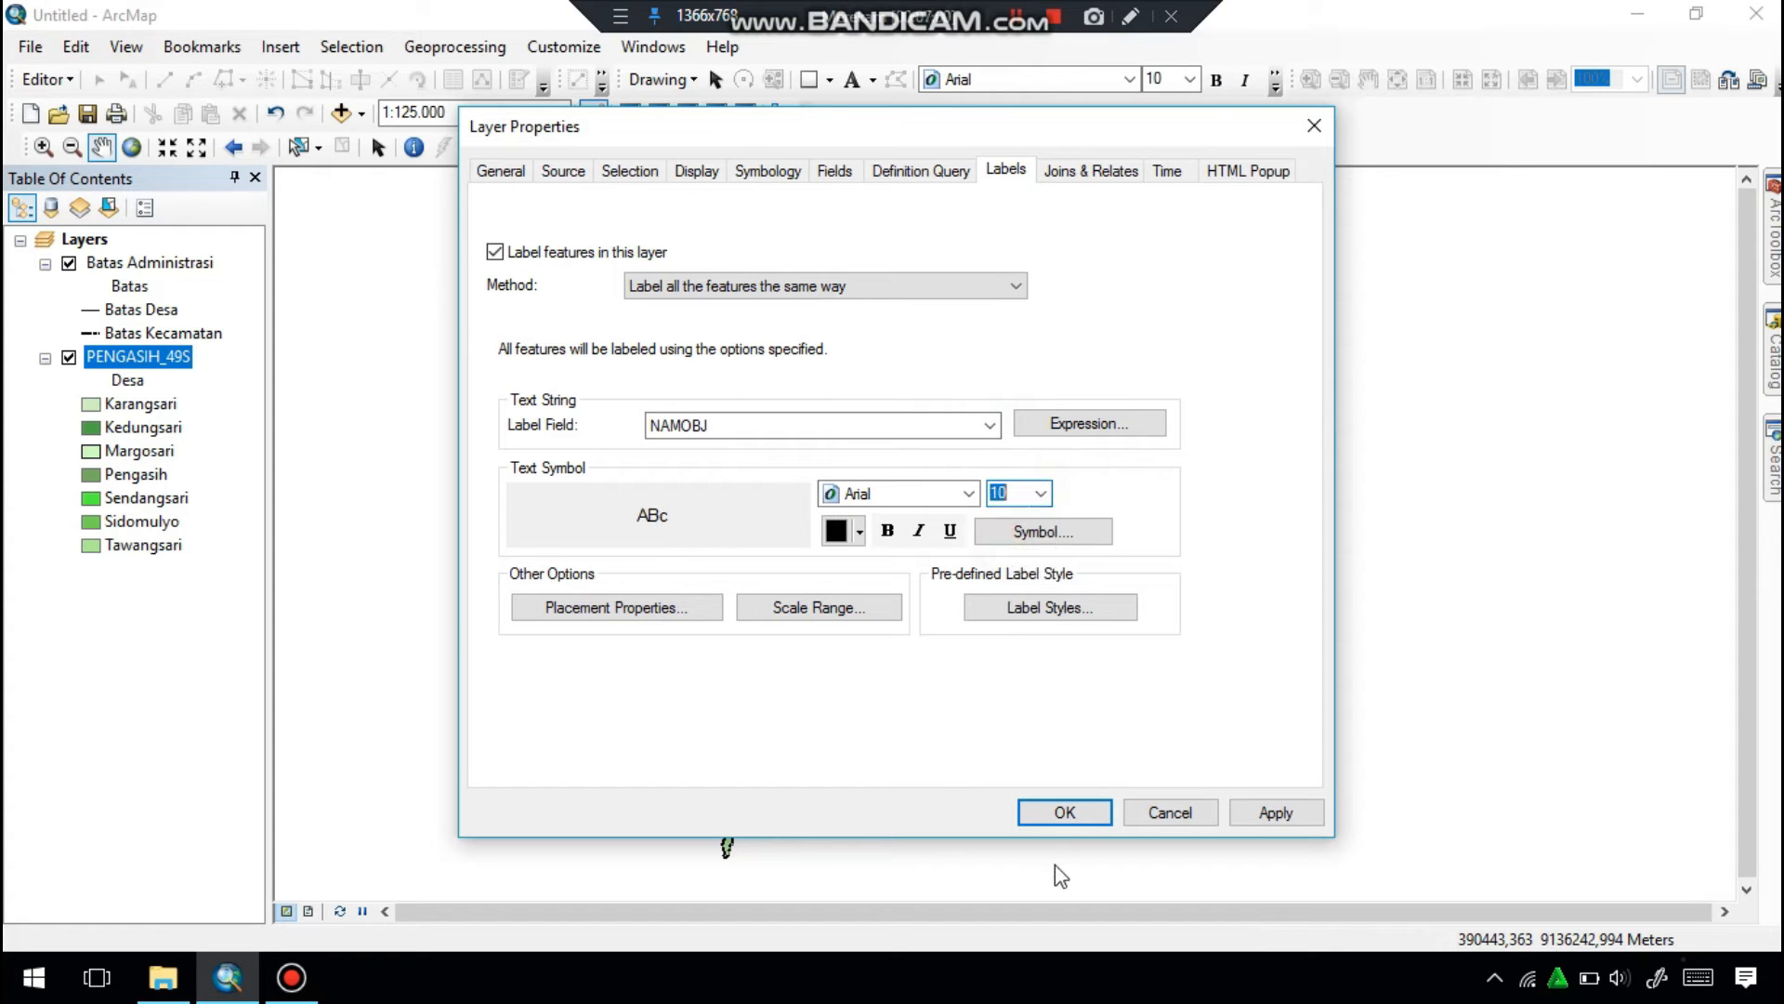
{"action": "left_click", "coordinate": [1065, 811]}
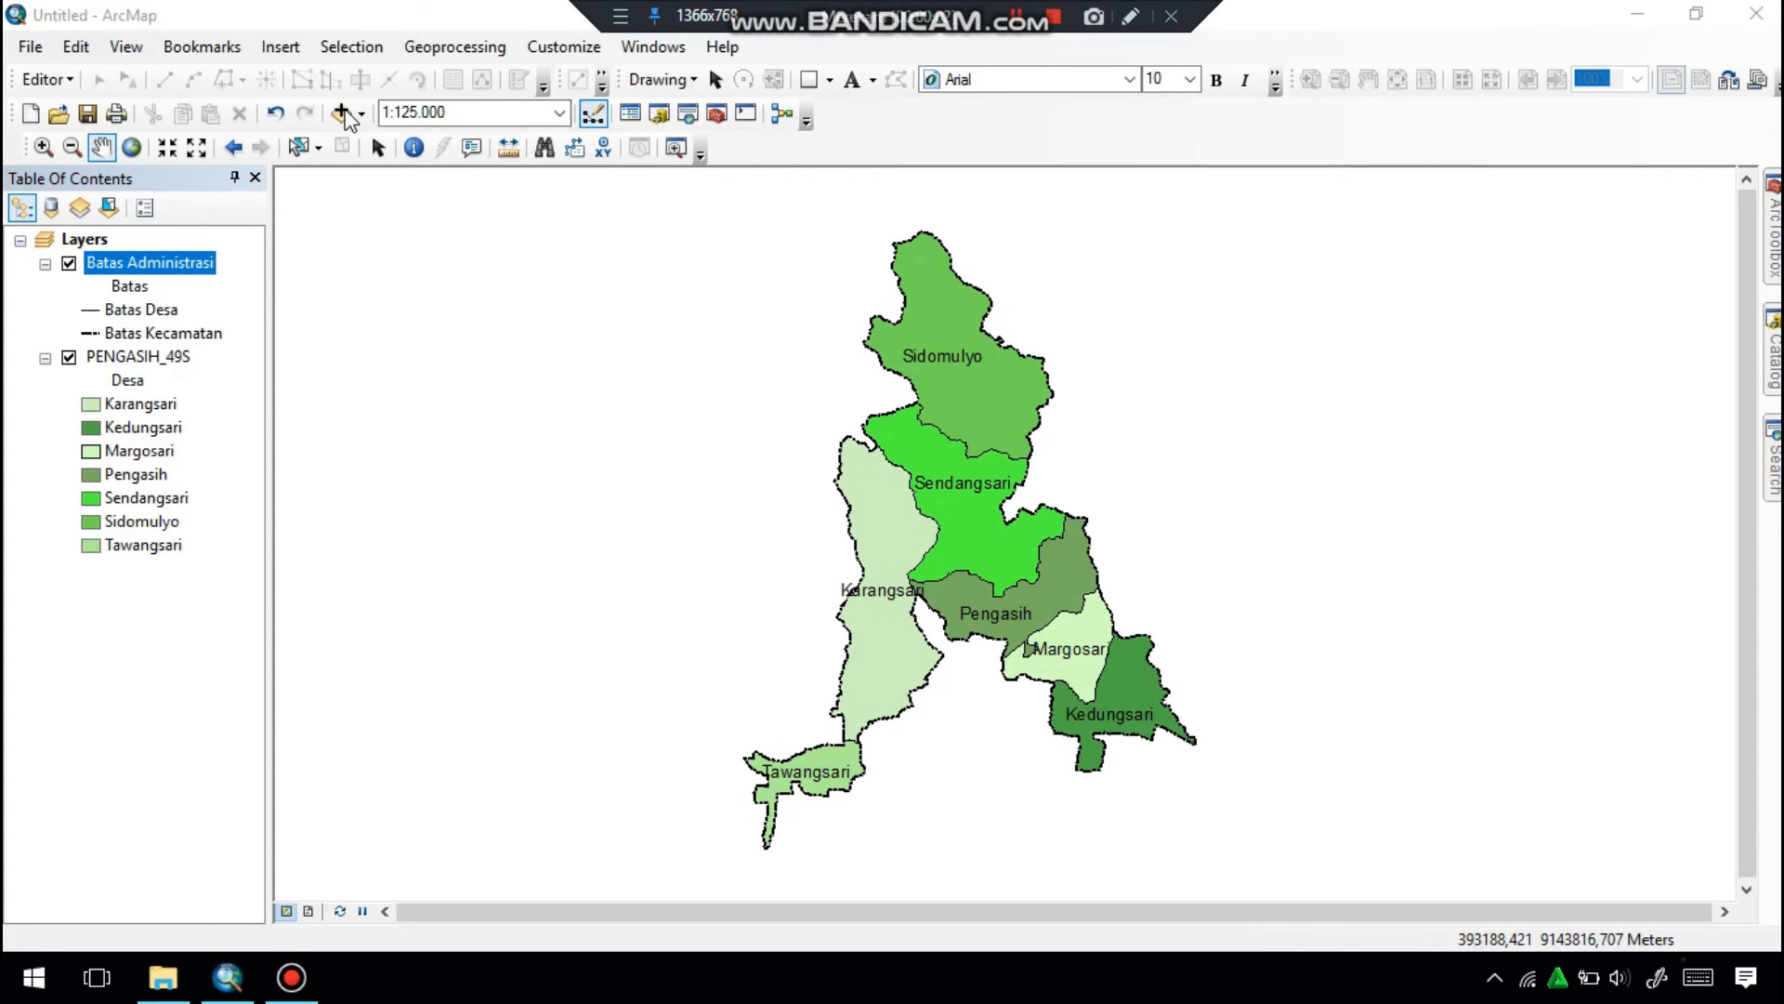
Add the SUNGAI_AR_25K.shp river shapefile from the KAB. KULONPROGO folder to the map.
{"action": "left_click", "coordinate": [344, 112]}
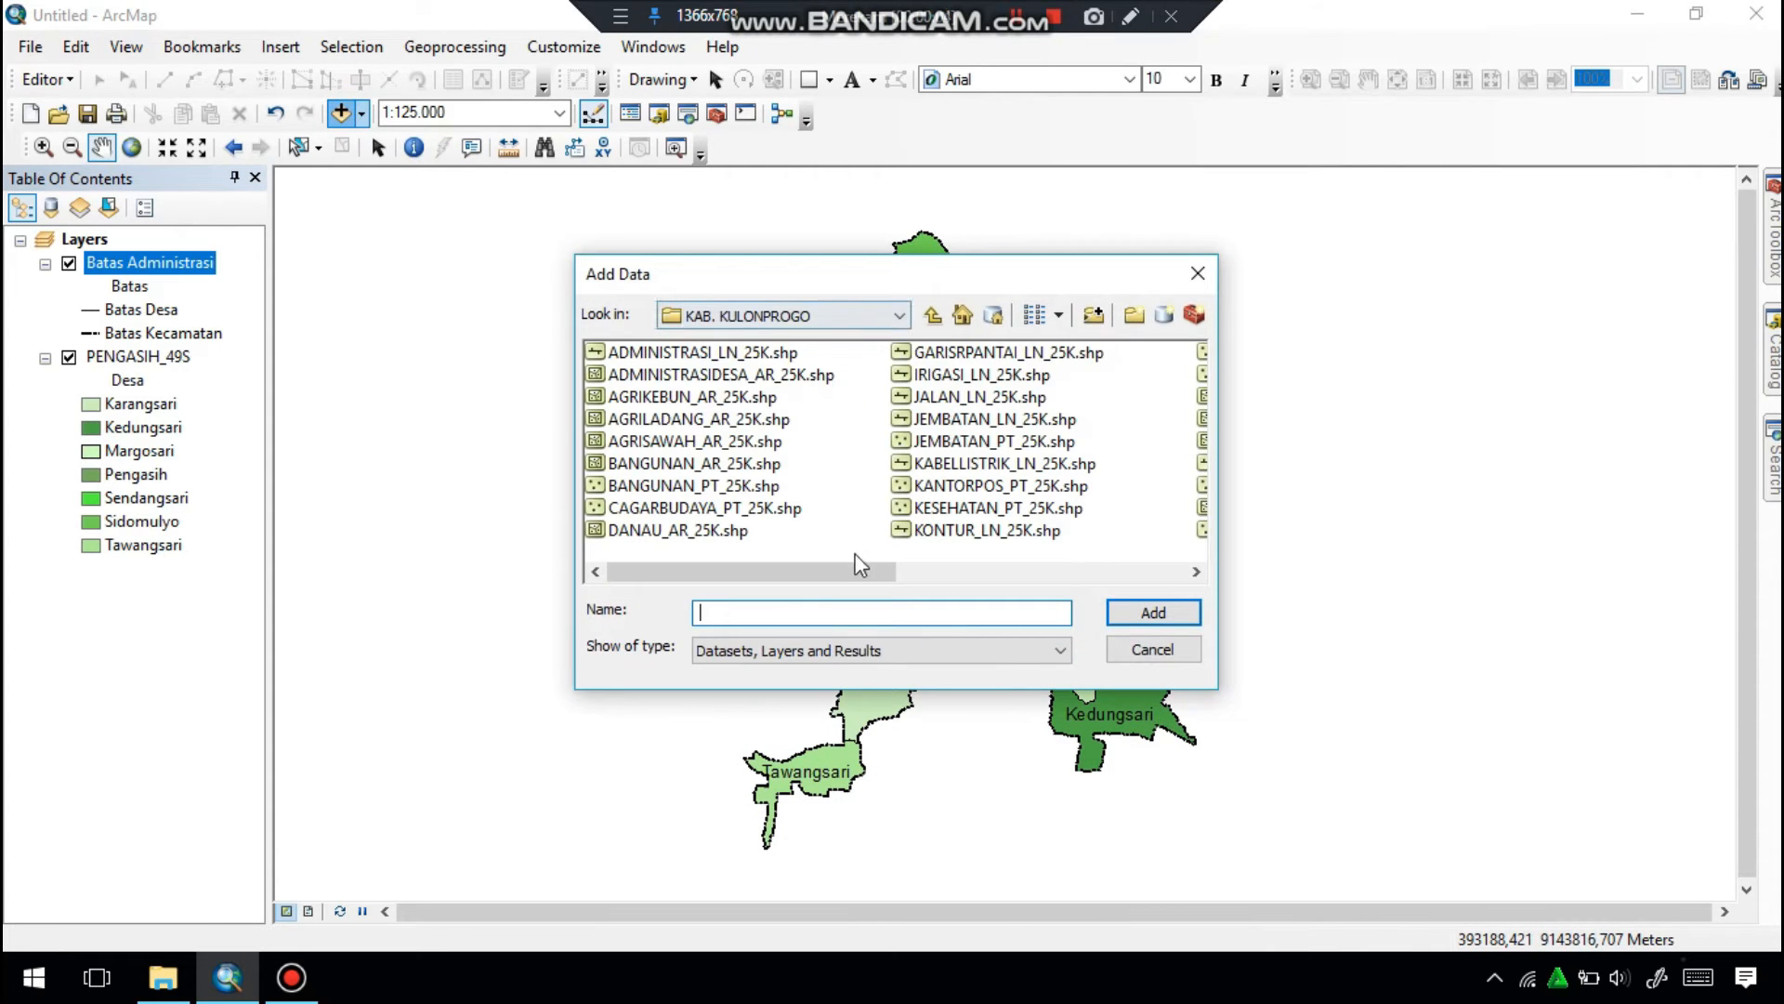
{"action": "left_click", "coordinate": [932, 315]}
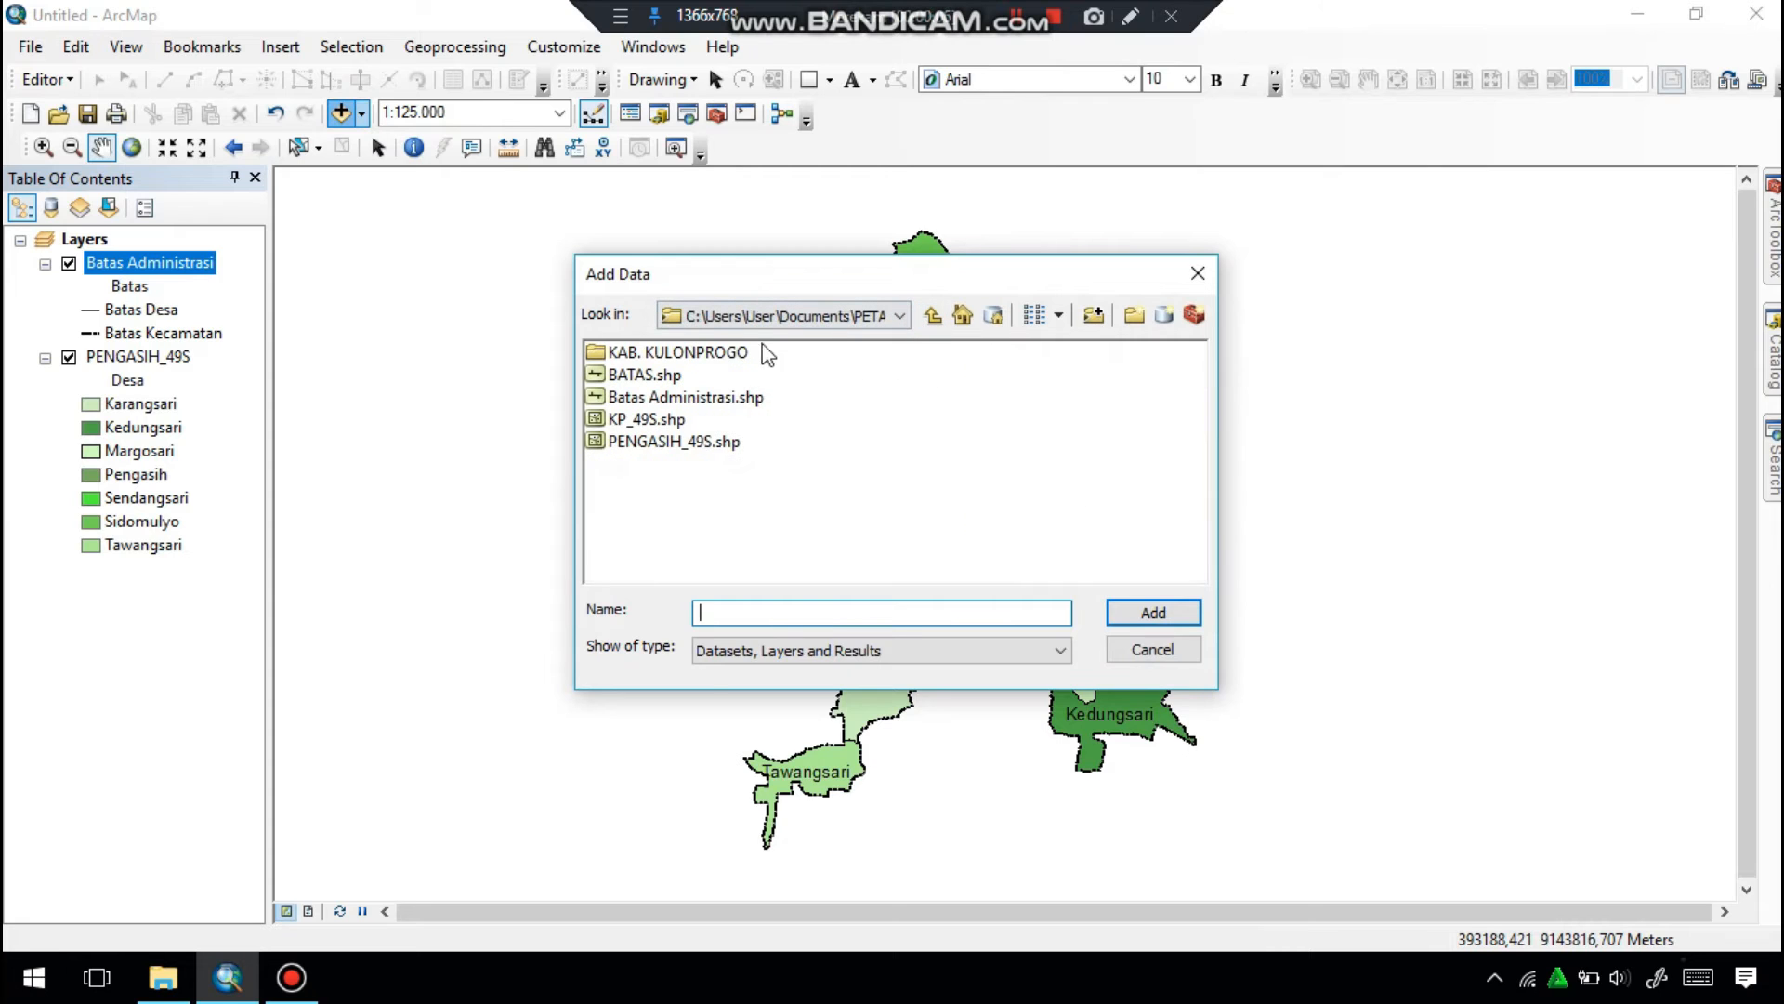
{"action": "double_click", "coordinate": [702, 354]}
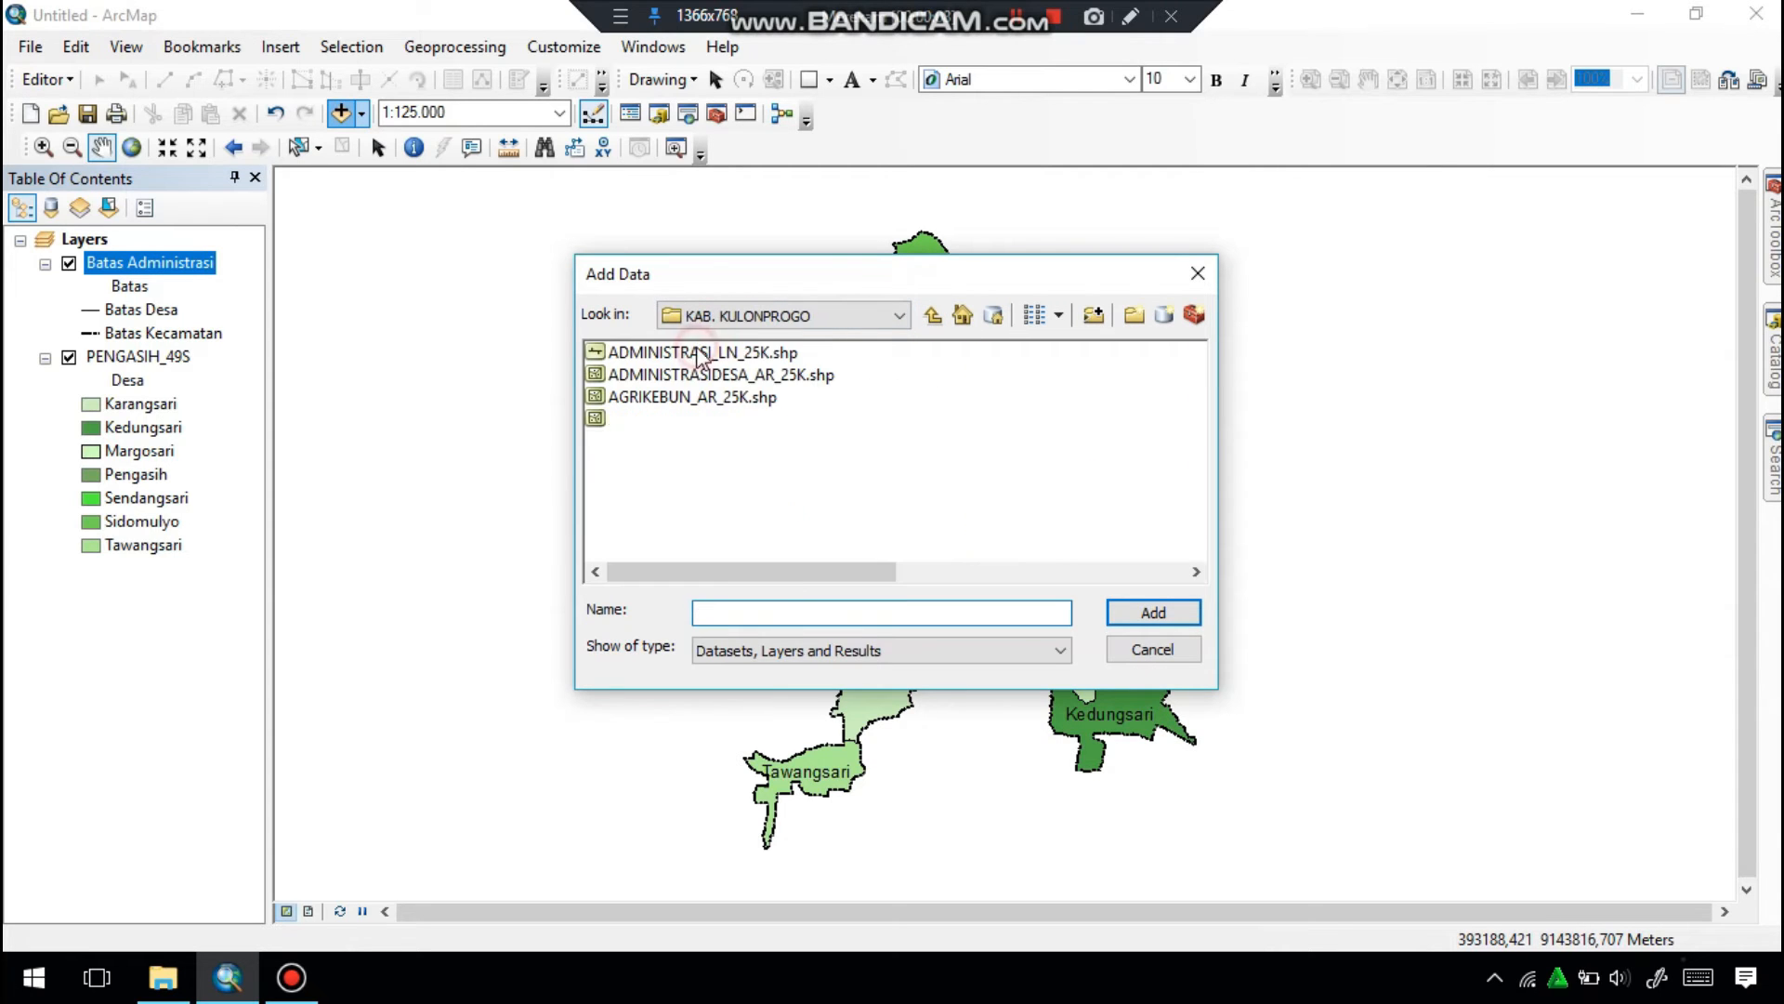
{"action": "left_click_drag", "start_coordinate": [788, 571], "coordinate": [1059, 557]}
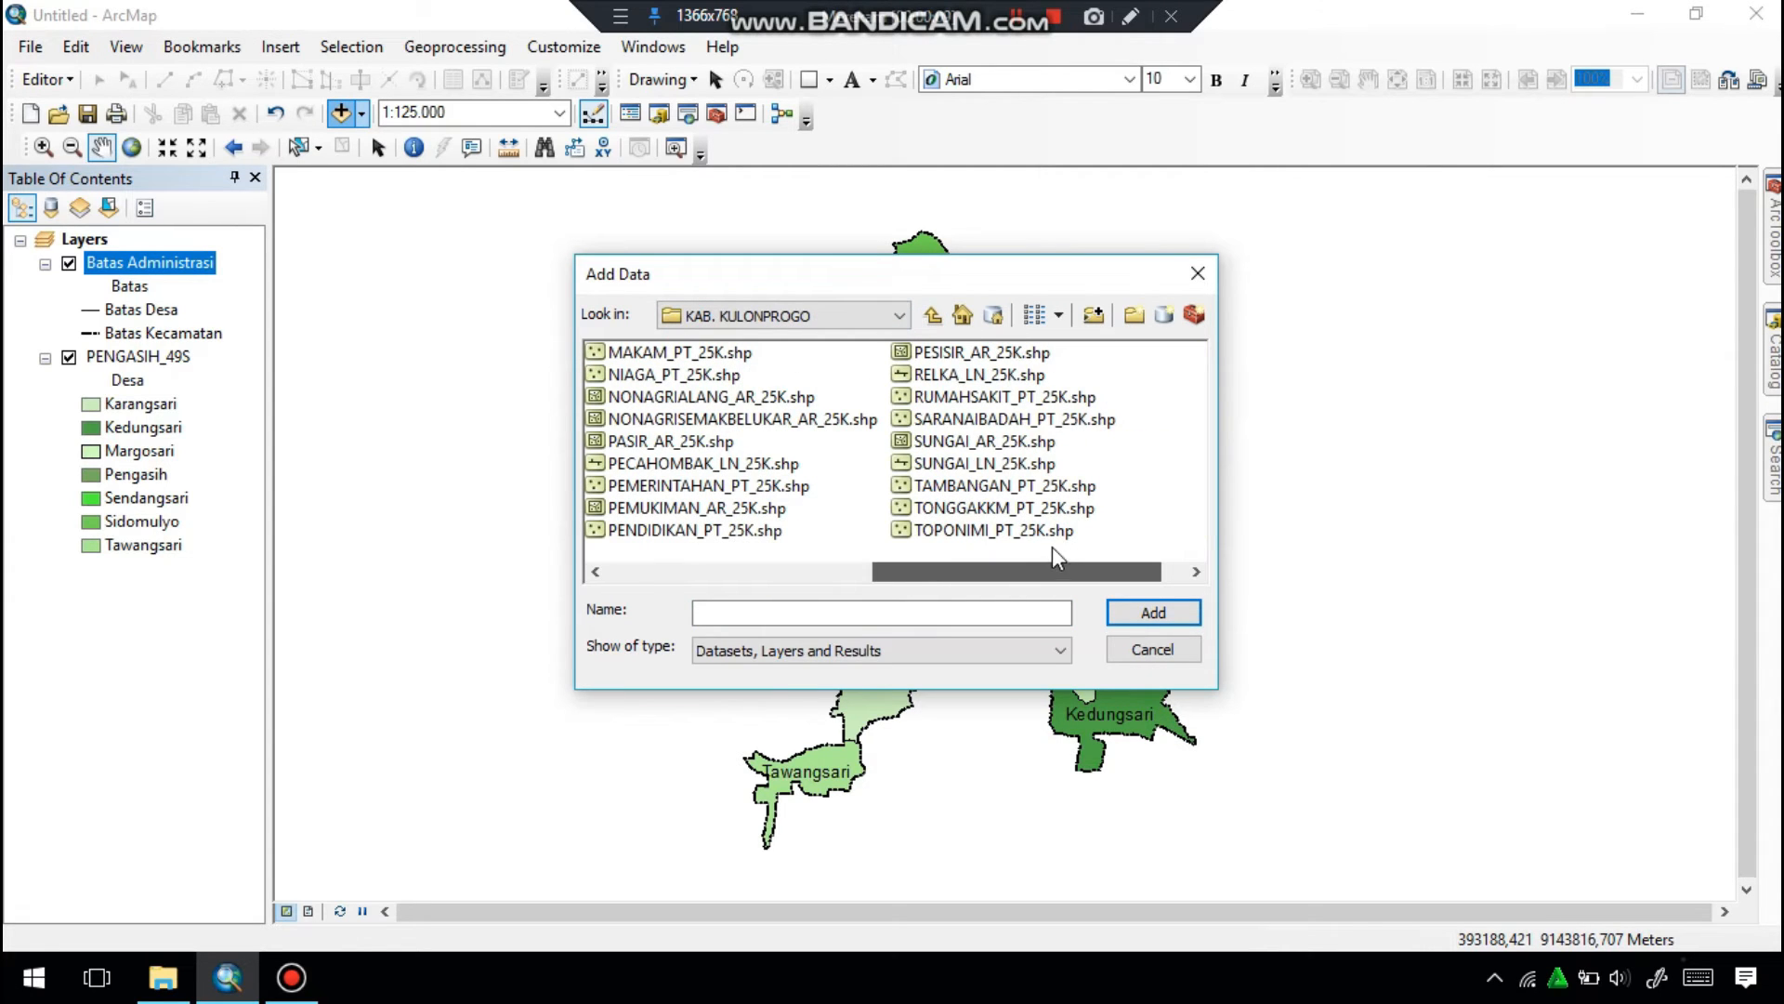
{"action": "left_click", "coordinate": [966, 441]}
{"action": "left_click", "coordinate": [1112, 609]}
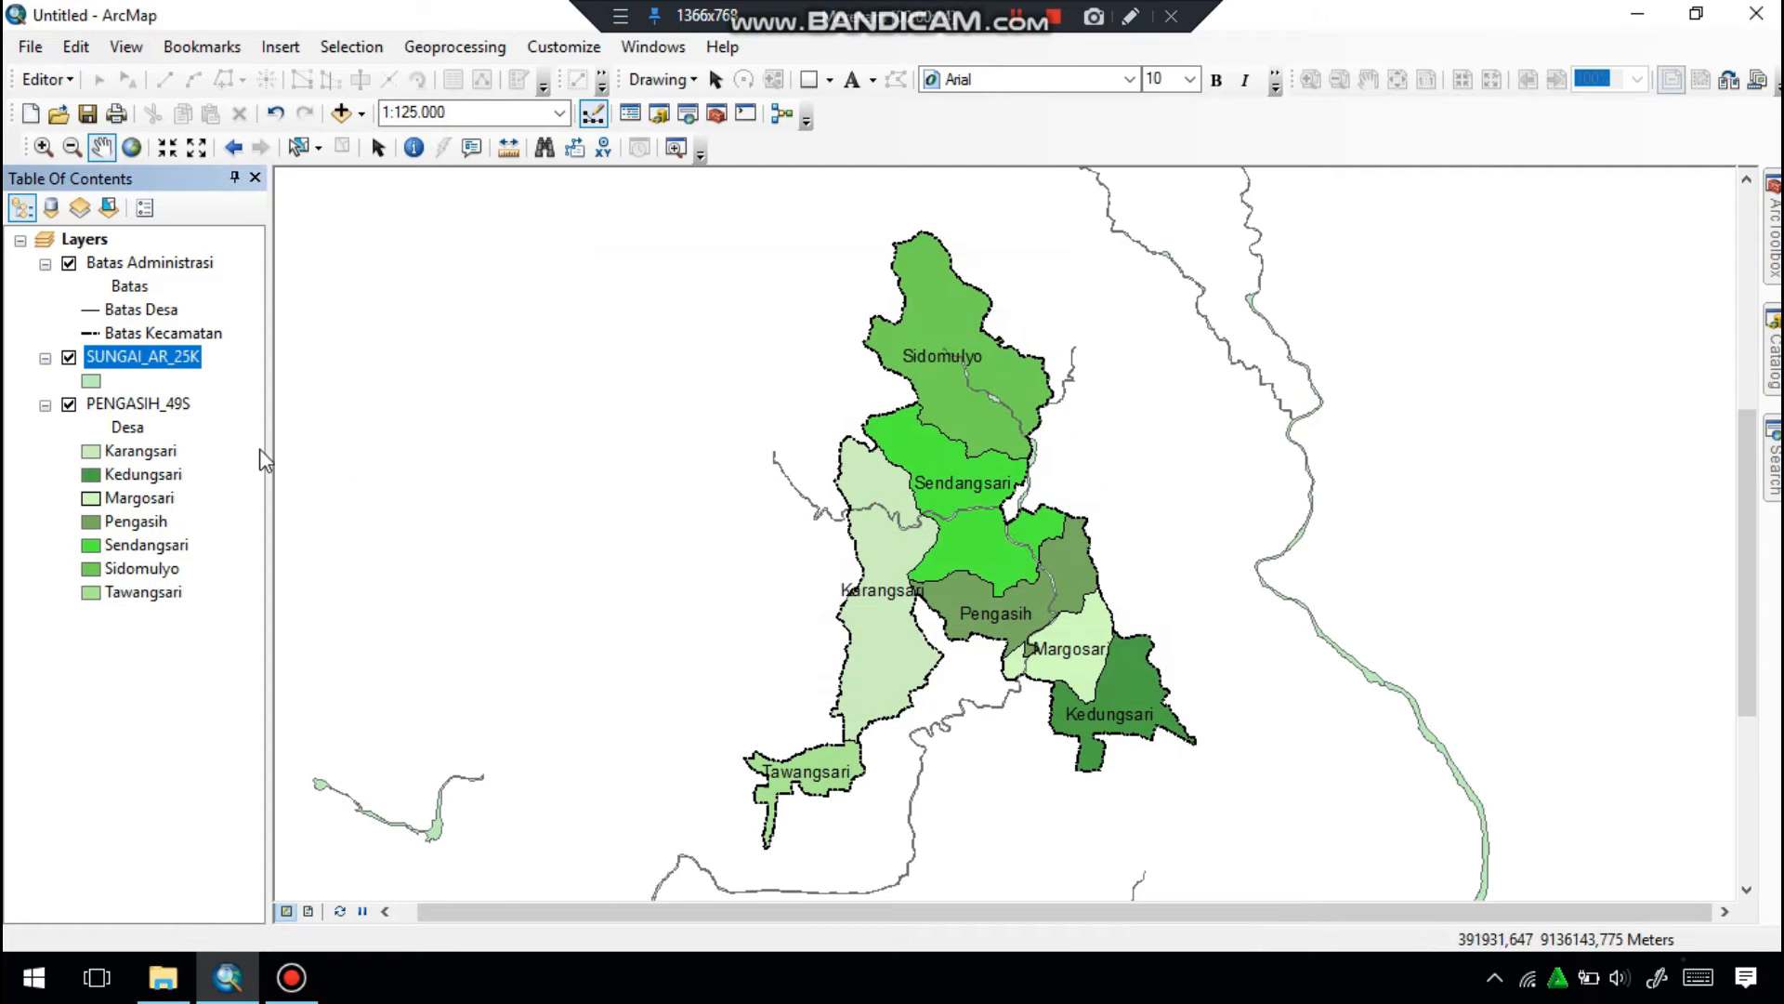
Clip SUNGAI_AR_25K to the PENGASIH_49S polygons and save the output as Sungai next to the other project shapefiles.
{"action": "left_click", "coordinate": [420, 48]}
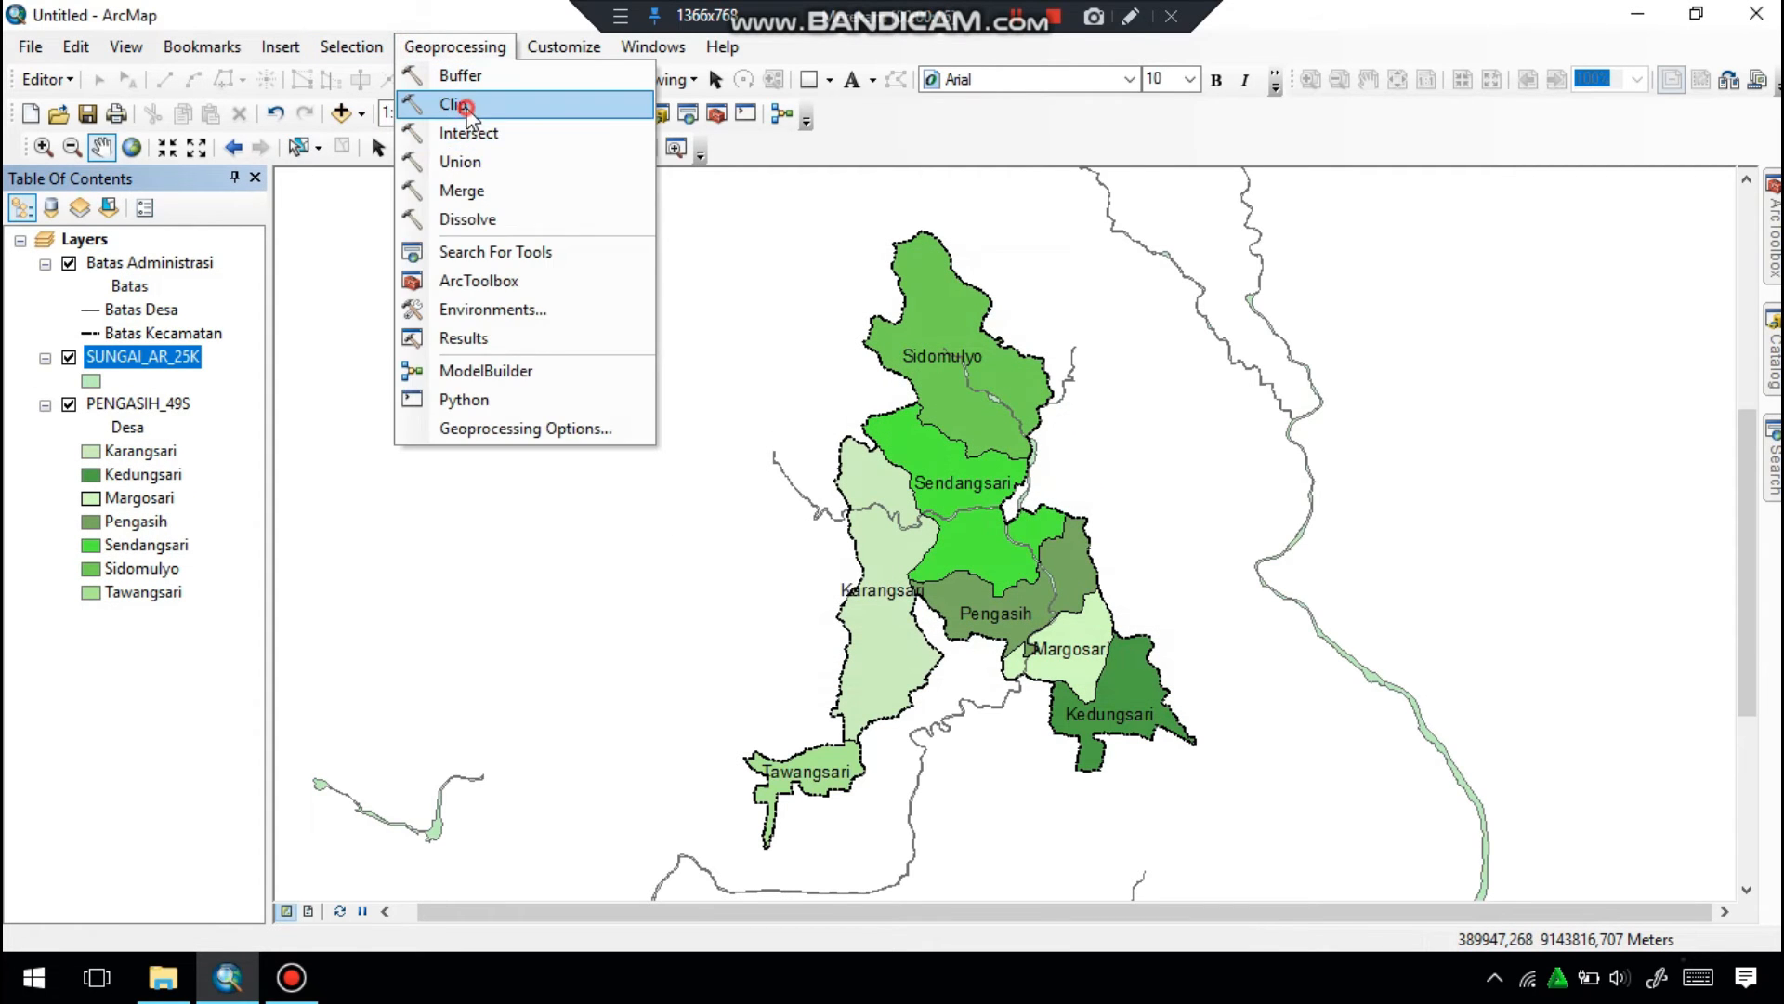
{"action": "left_click", "coordinate": [460, 104]}
{"action": "left_click_drag", "start_coordinate": [191, 357], "coordinate": [408, 232]}
{"action": "left_click_drag", "start_coordinate": [172, 407], "coordinate": [394, 298]}
{"action": "left_click_drag", "start_coordinate": [532, 318], "coordinate": [529, 286]}
{"action": "left_click", "coordinate": [1077, 340]}
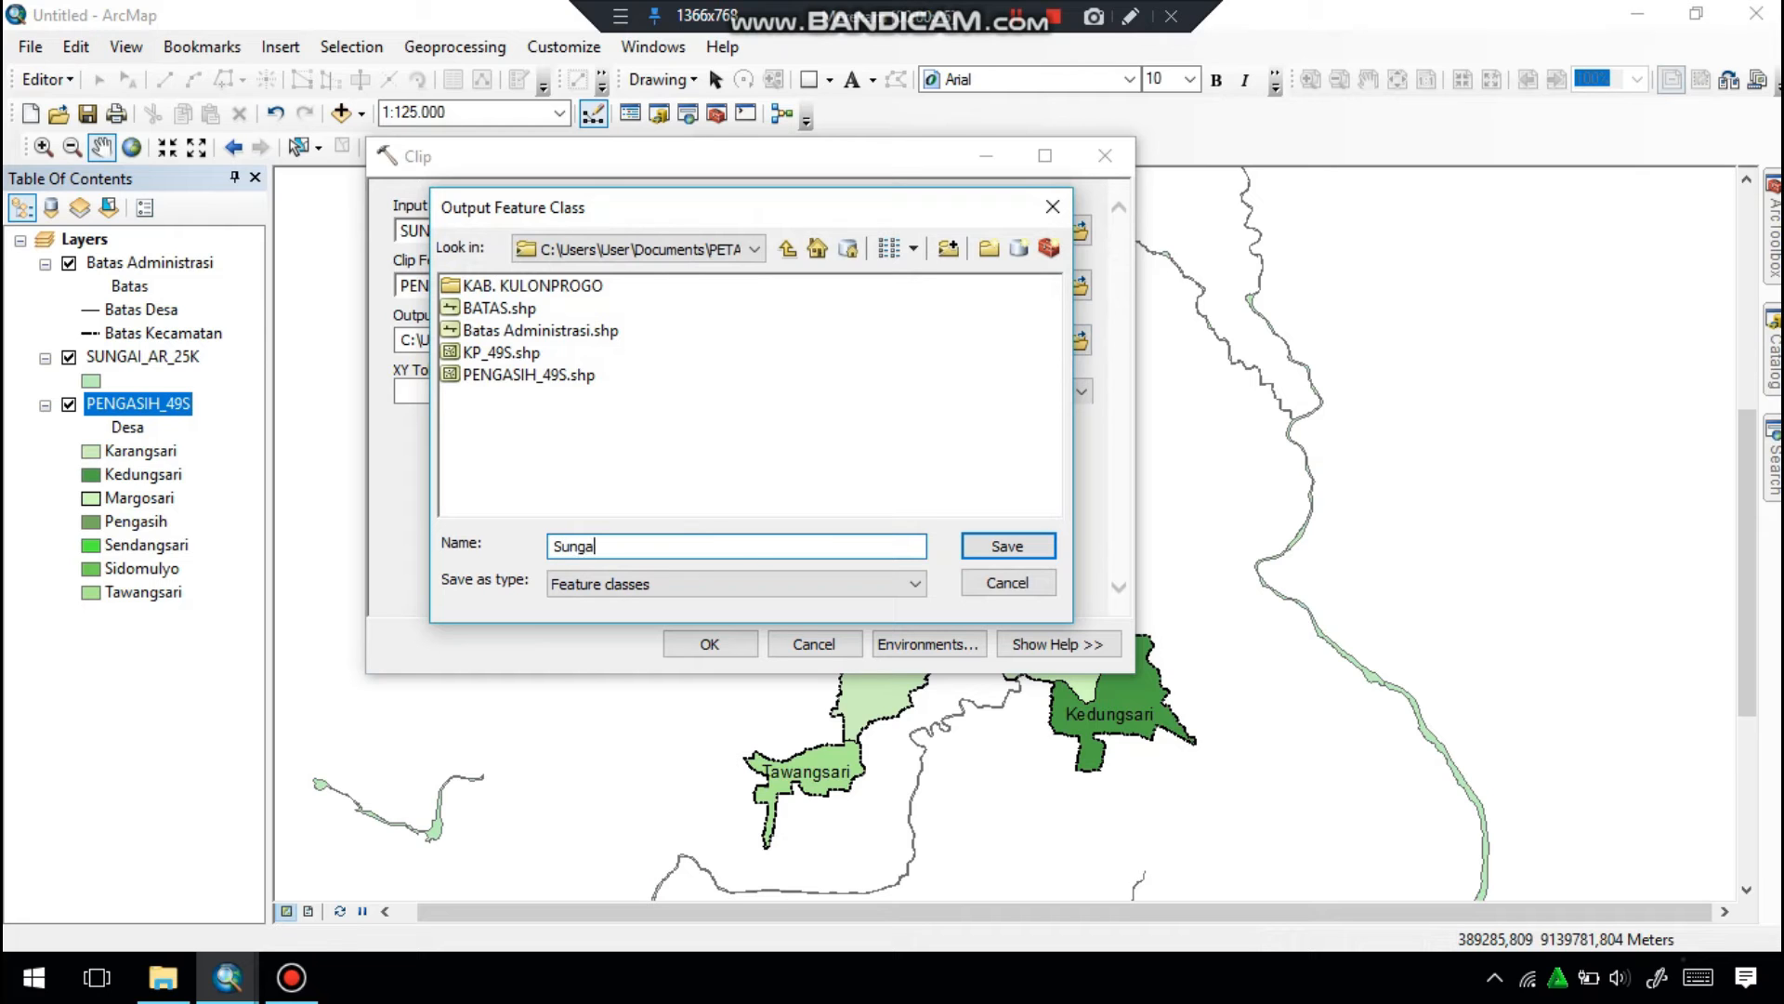
{"action": "left_click", "coordinate": [988, 548]}
{"action": "left_click", "coordinate": [740, 652]}
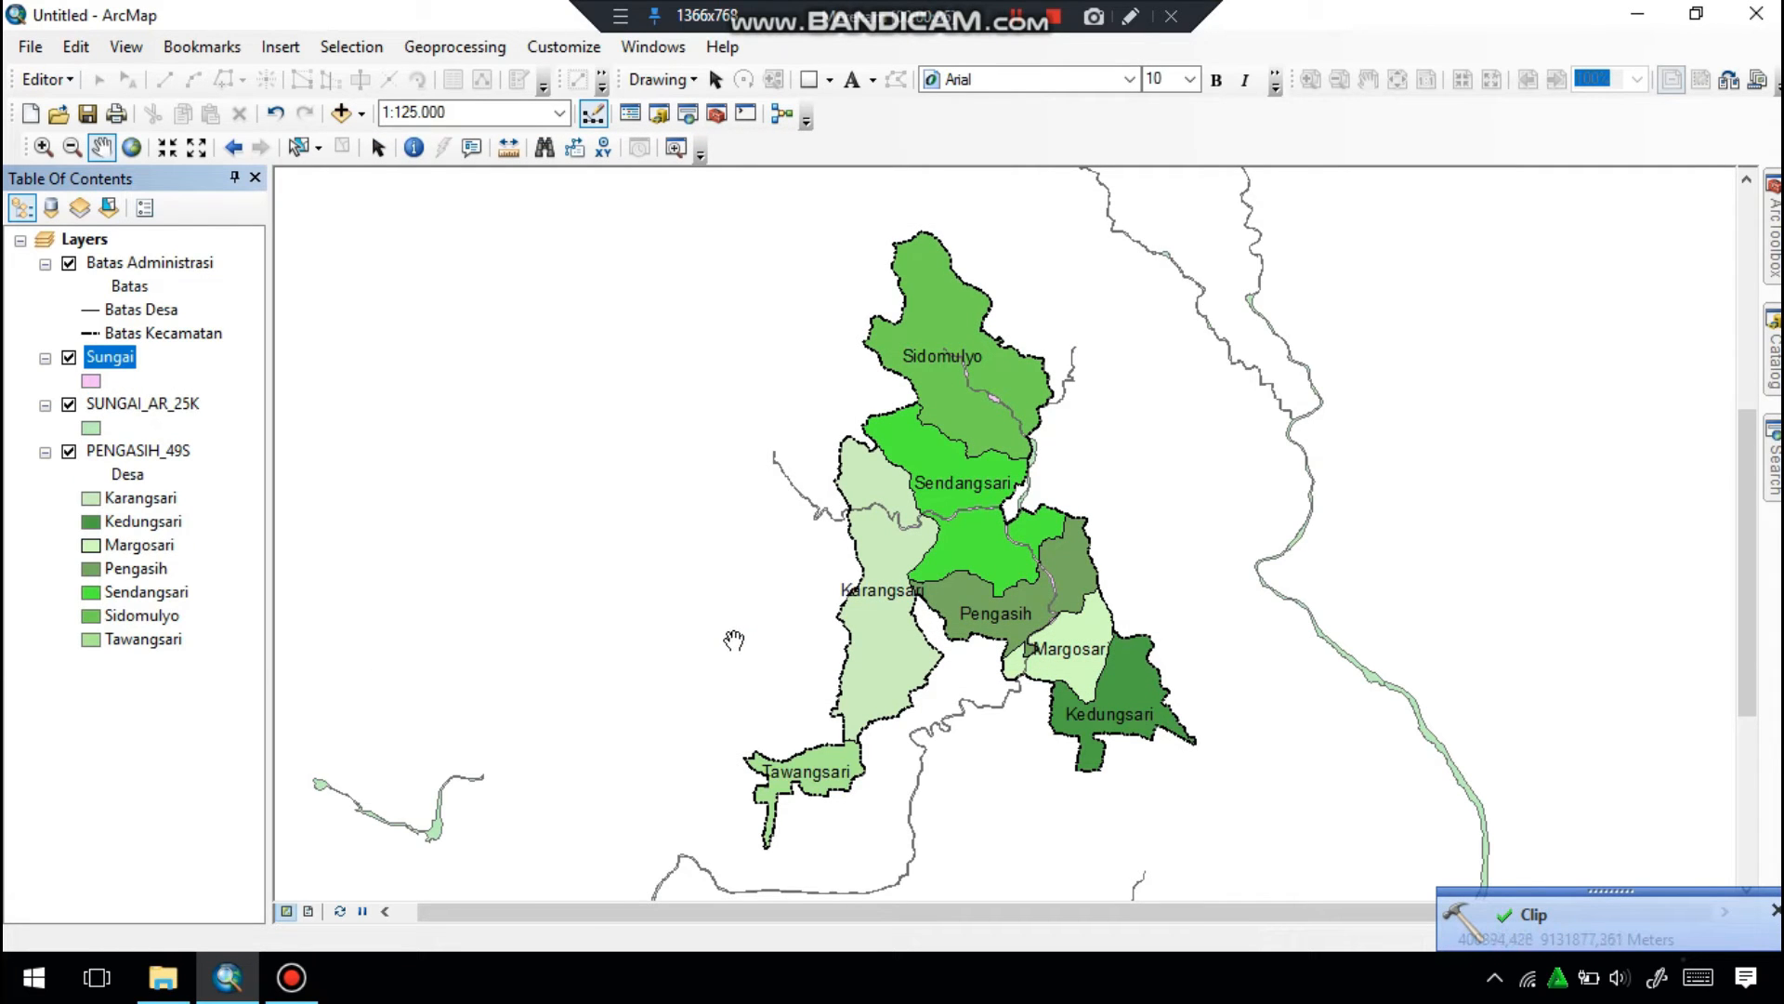
Symbolize the clipped Sungai layer with the preset Lake symbol and remove the original SUNGAI_AR_25K layer.
{"action": "left_click", "coordinate": [69, 406]}
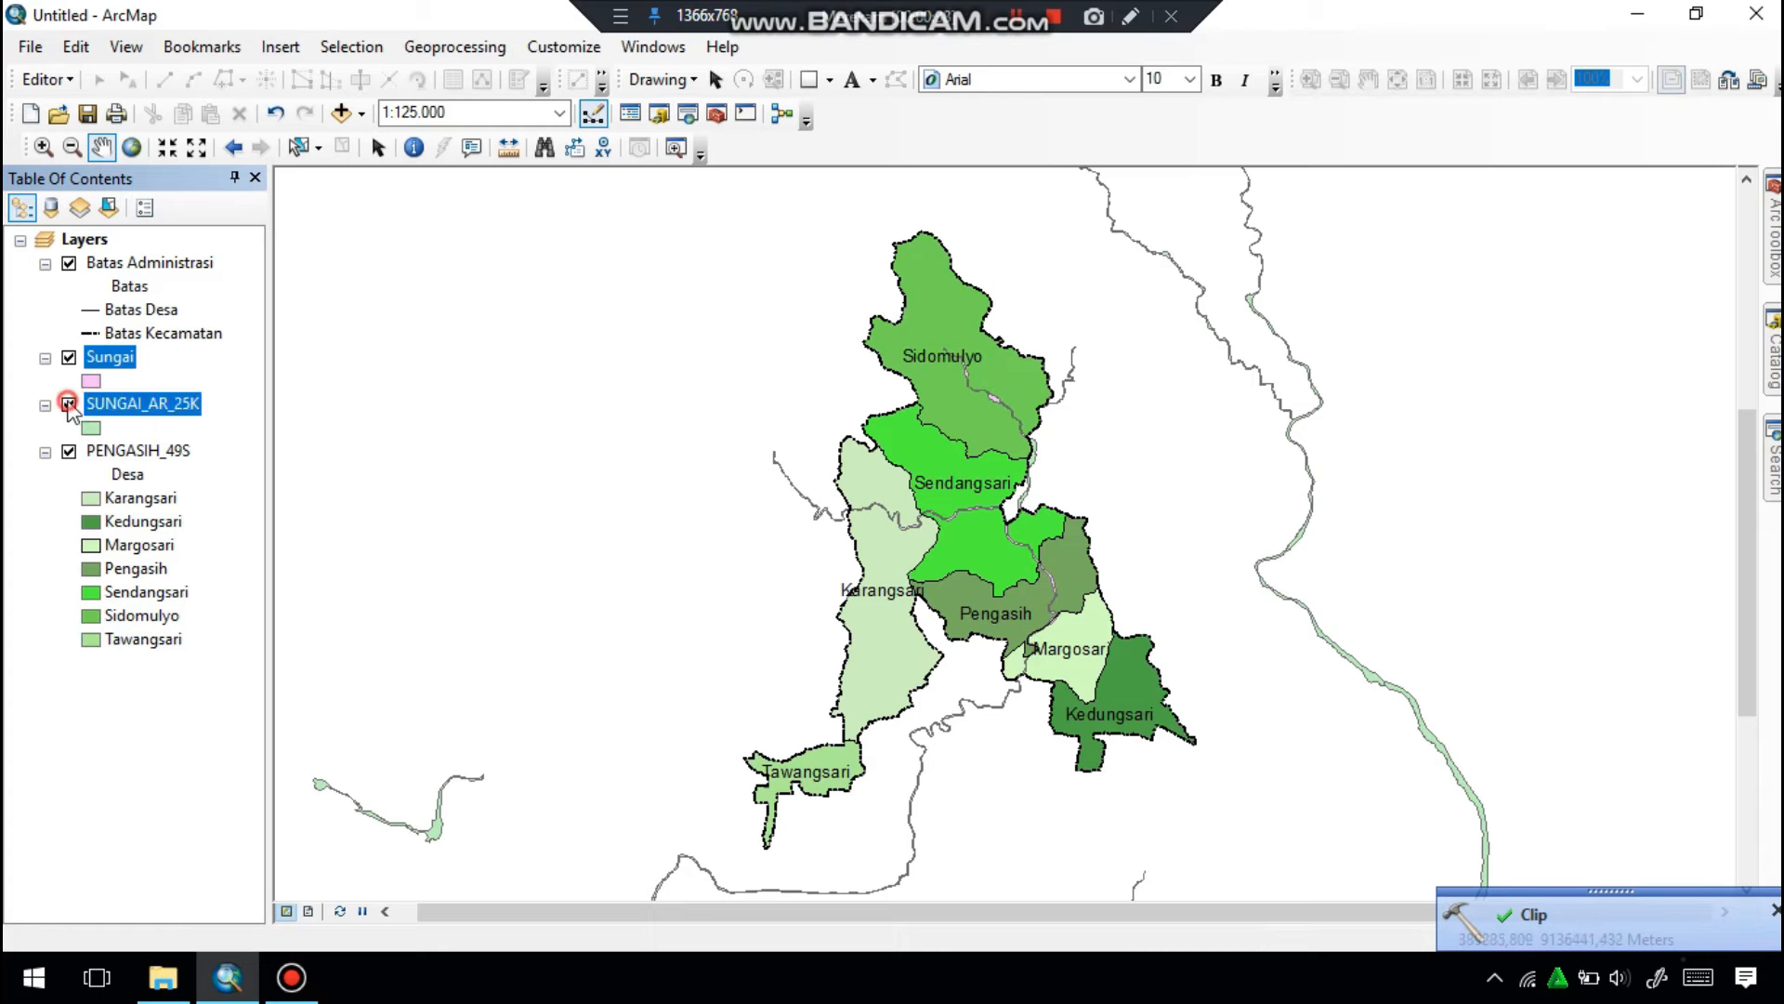
{"action": "left_click", "coordinate": [90, 382]}
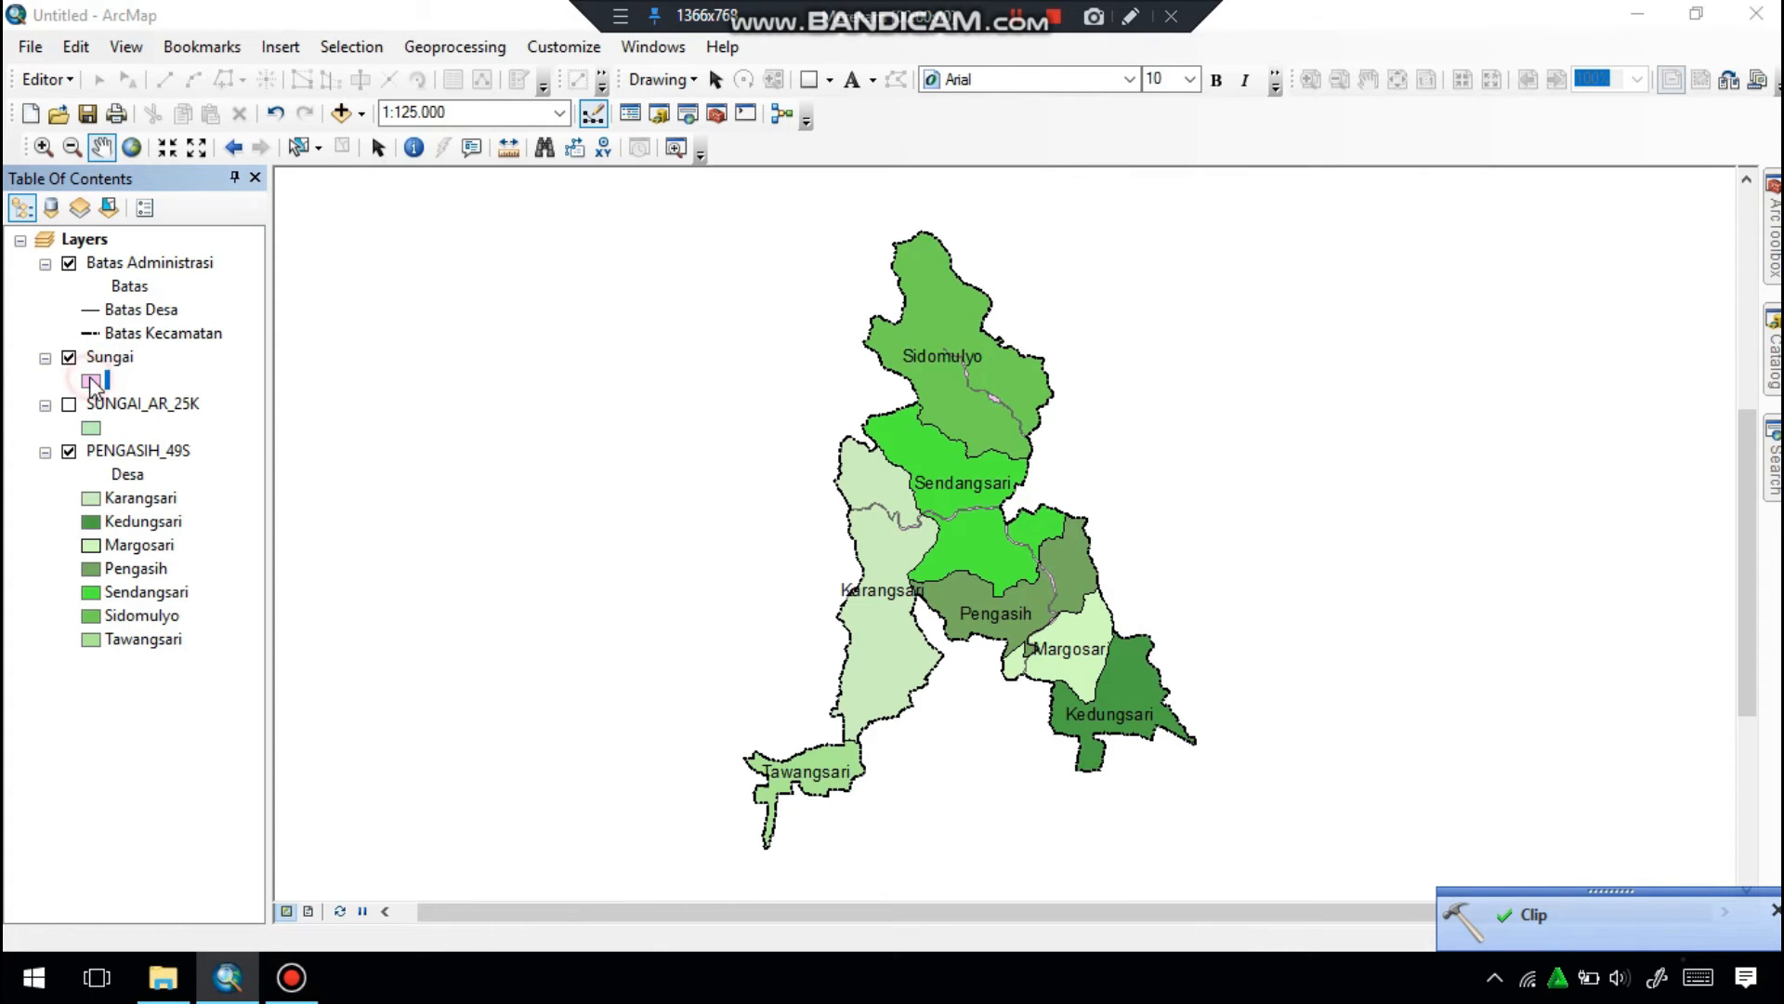
{"action": "left_click", "coordinate": [449, 446]}
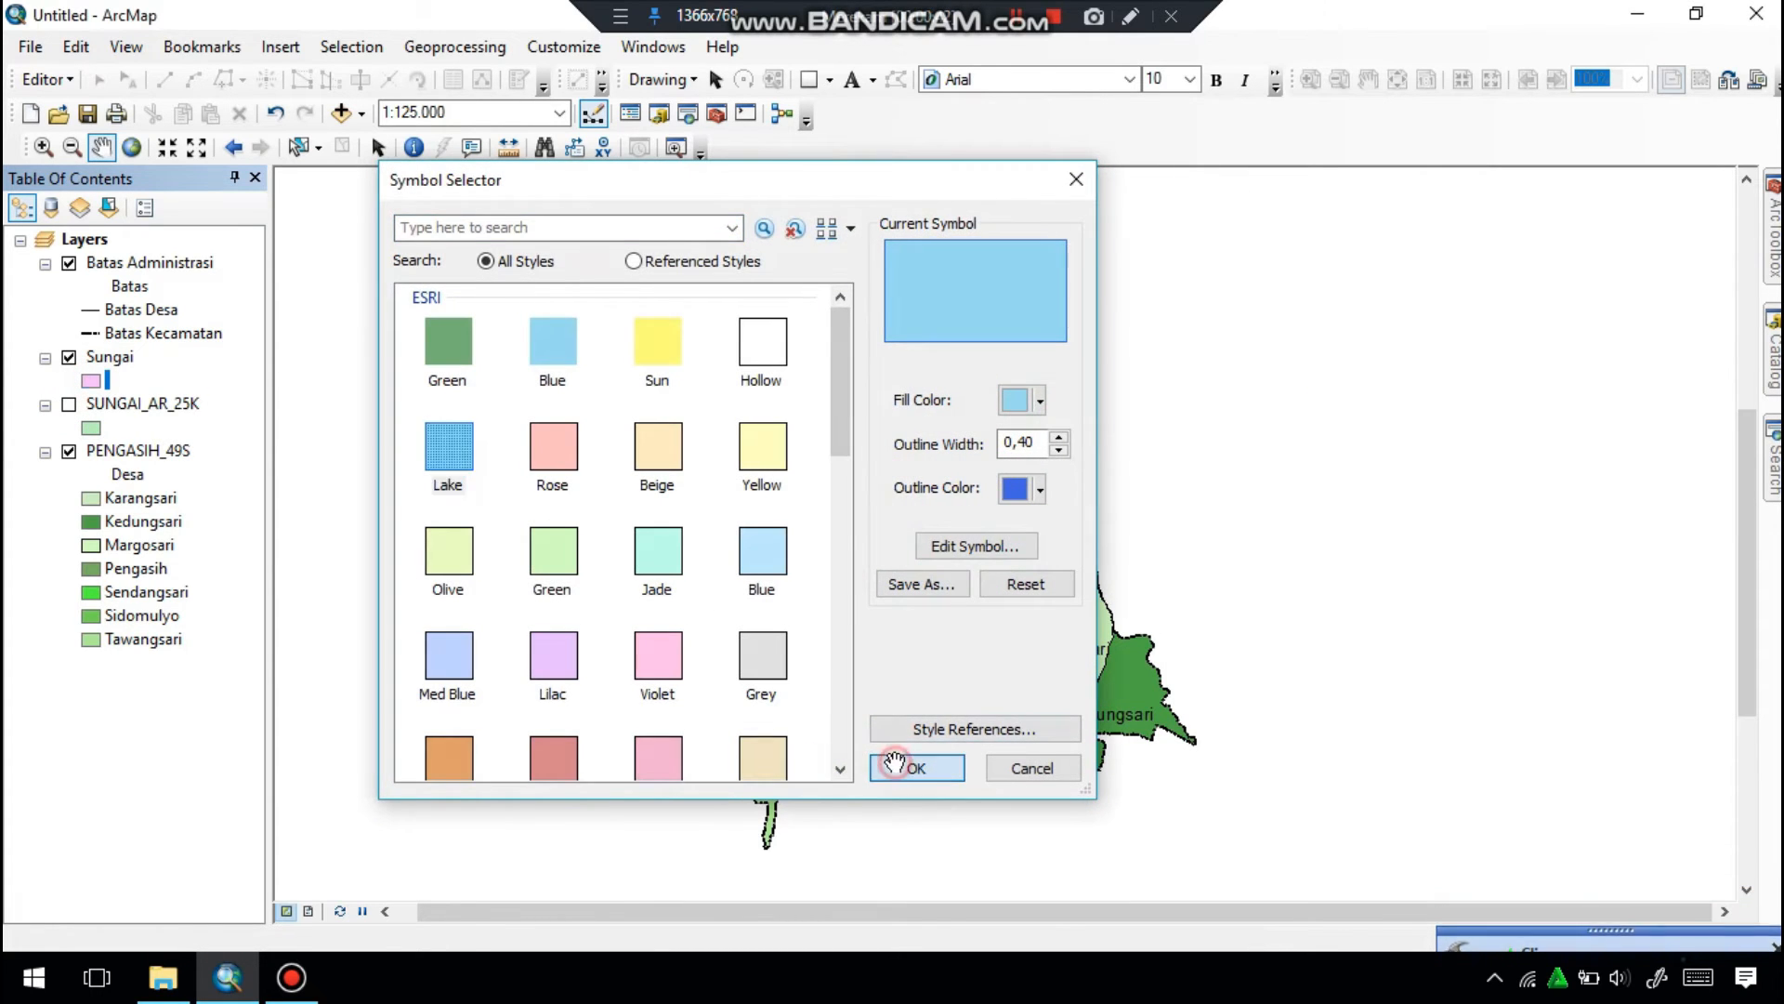
{"action": "left_click", "coordinate": [897, 766]}
{"action": "right_click", "coordinate": [111, 409]}
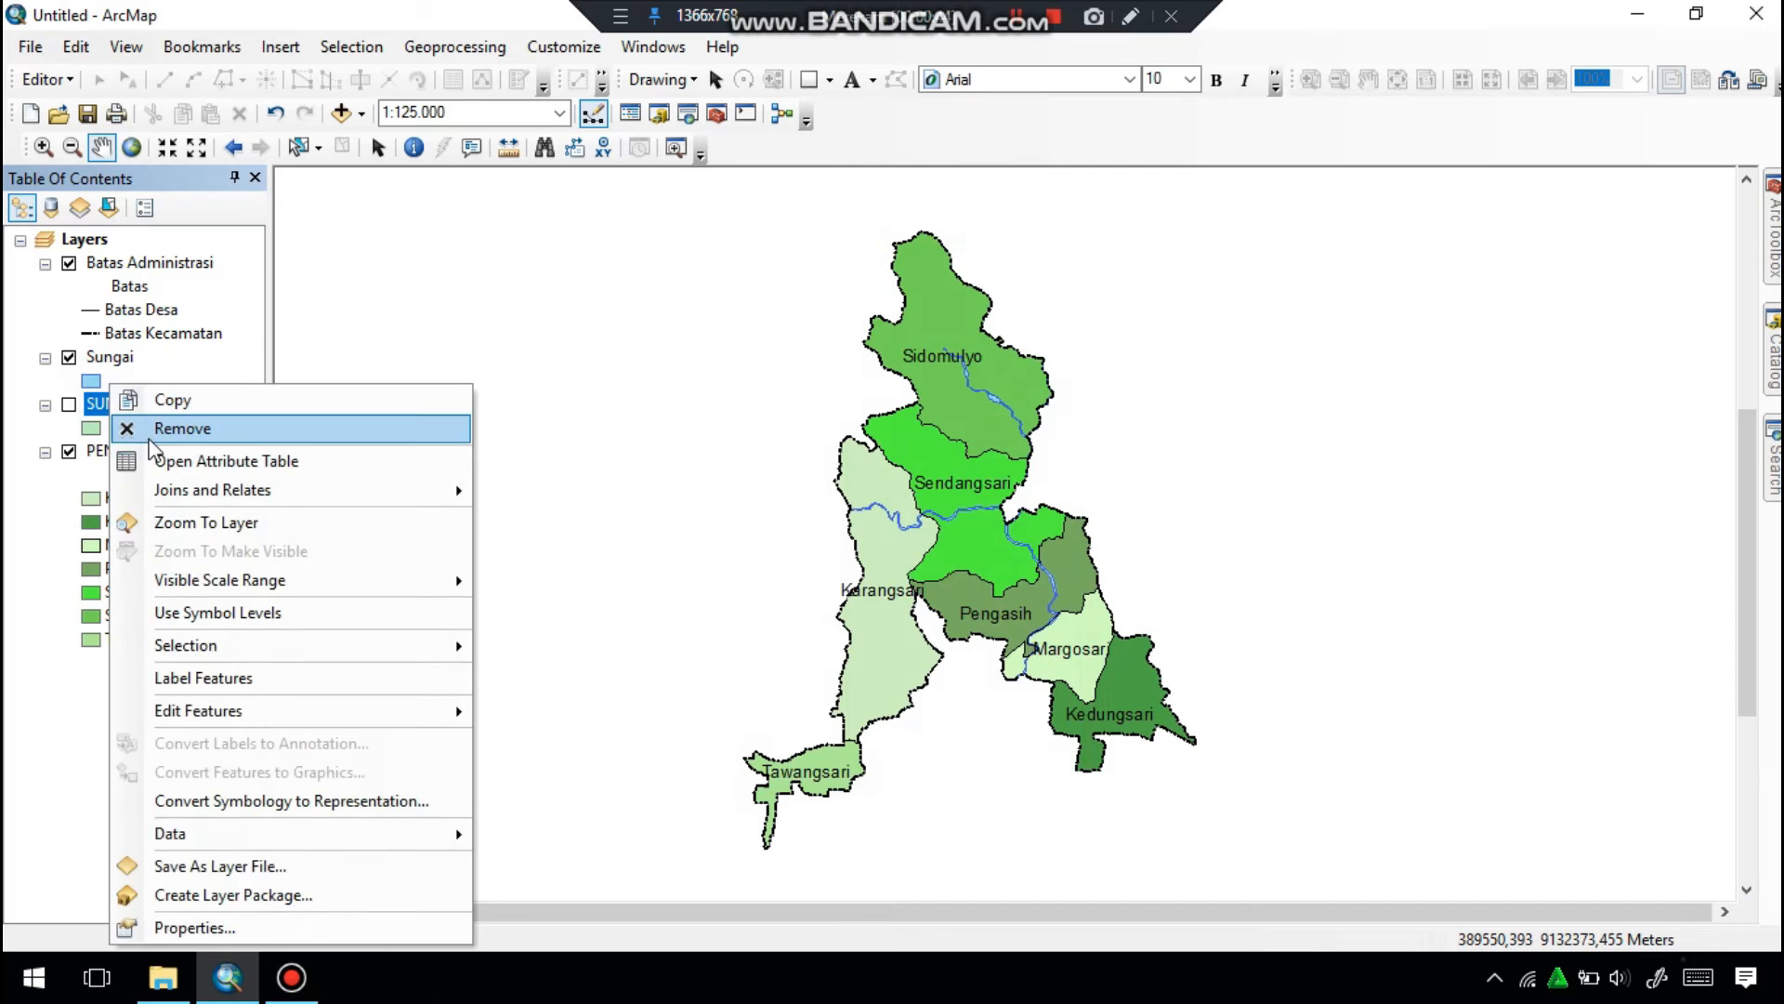
{"action": "left_click", "coordinate": [153, 427]}
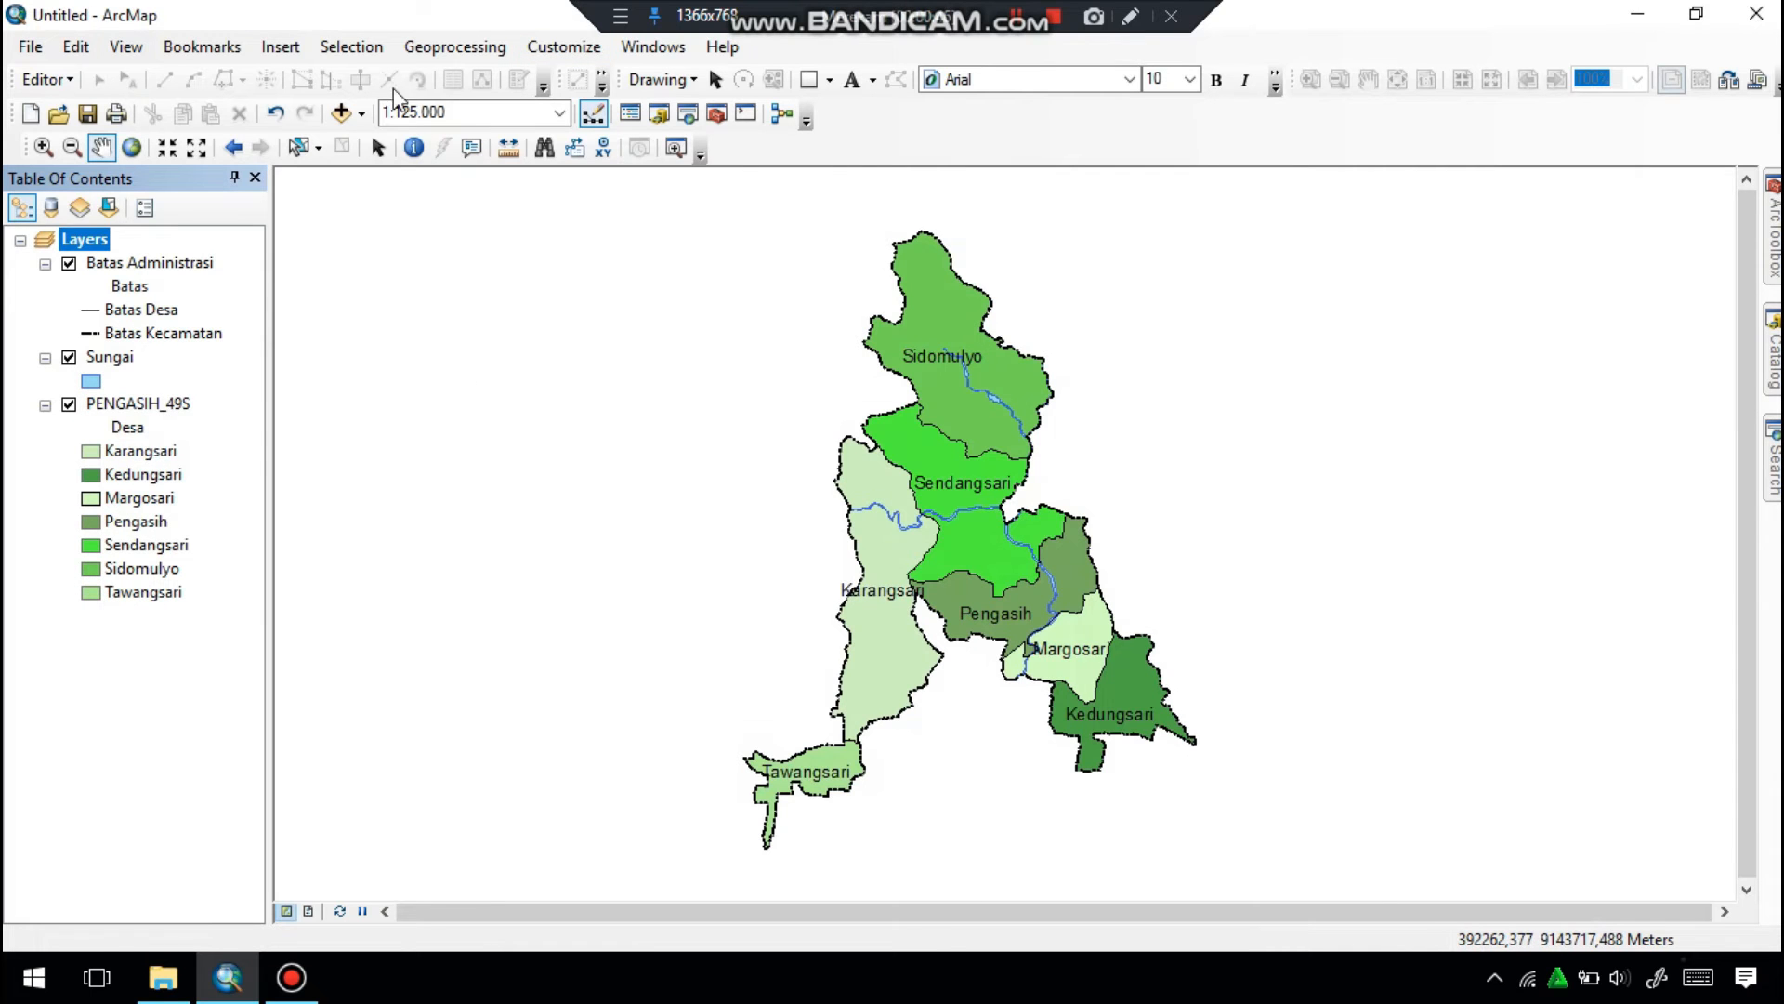
Add the JALAN_LN_25K.shp road shapefile from the KAB. KULONPROGO folder to the map.
{"action": "left_click", "coordinate": [341, 114]}
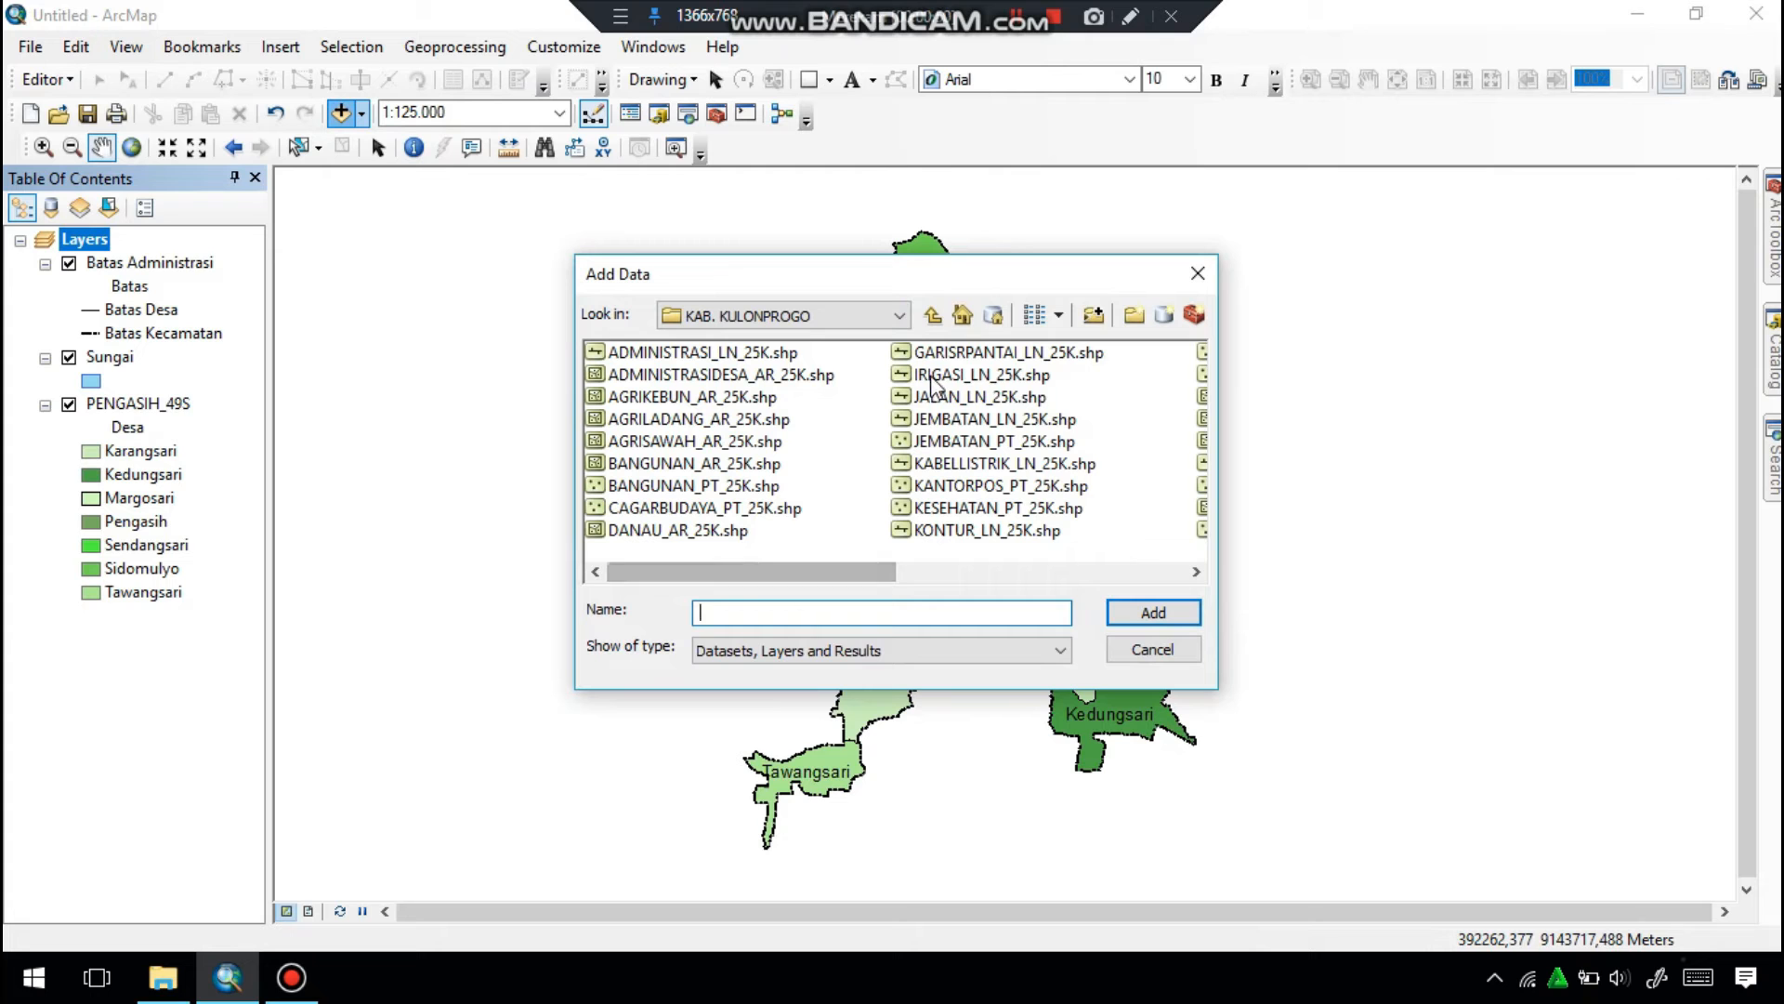
{"action": "left_click", "coordinate": [939, 398]}
{"action": "left_click", "coordinate": [1152, 613]}
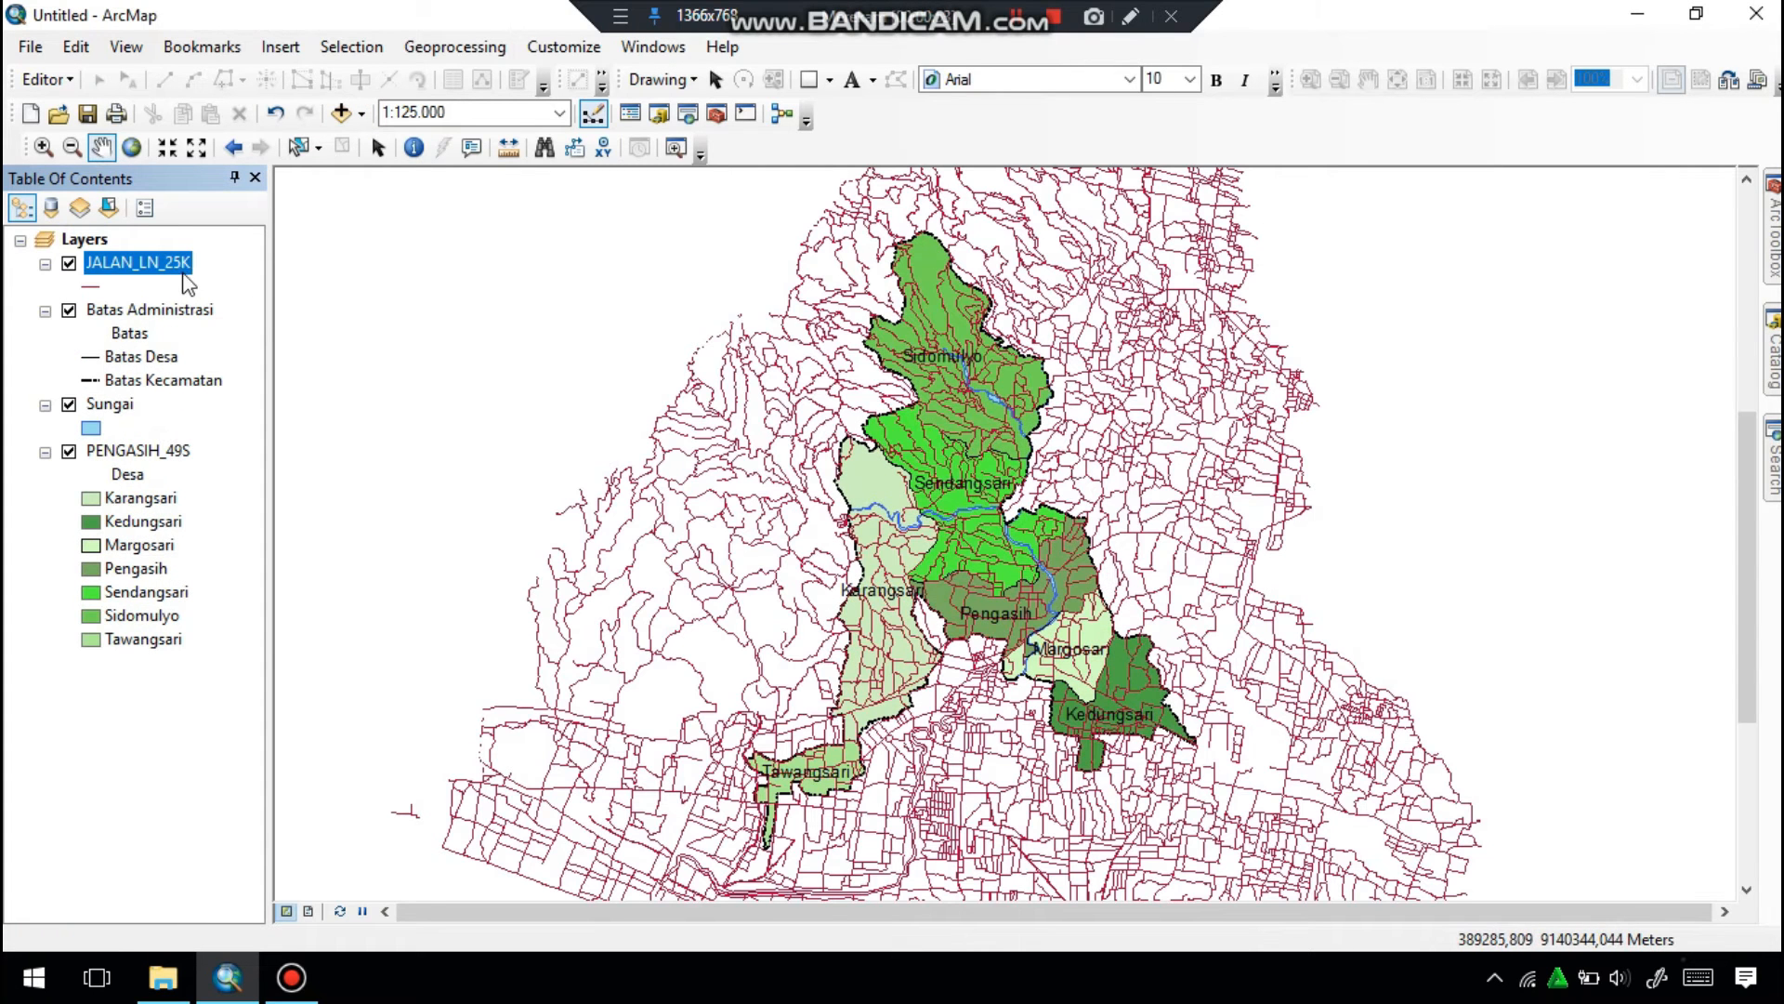
Clip JALAN_LN_25K to the PENGASIH_49S polygons and save the output as Jalan.shp in the PETA ADMINISTRASI folder.
{"action": "left_click", "coordinate": [454, 46]}
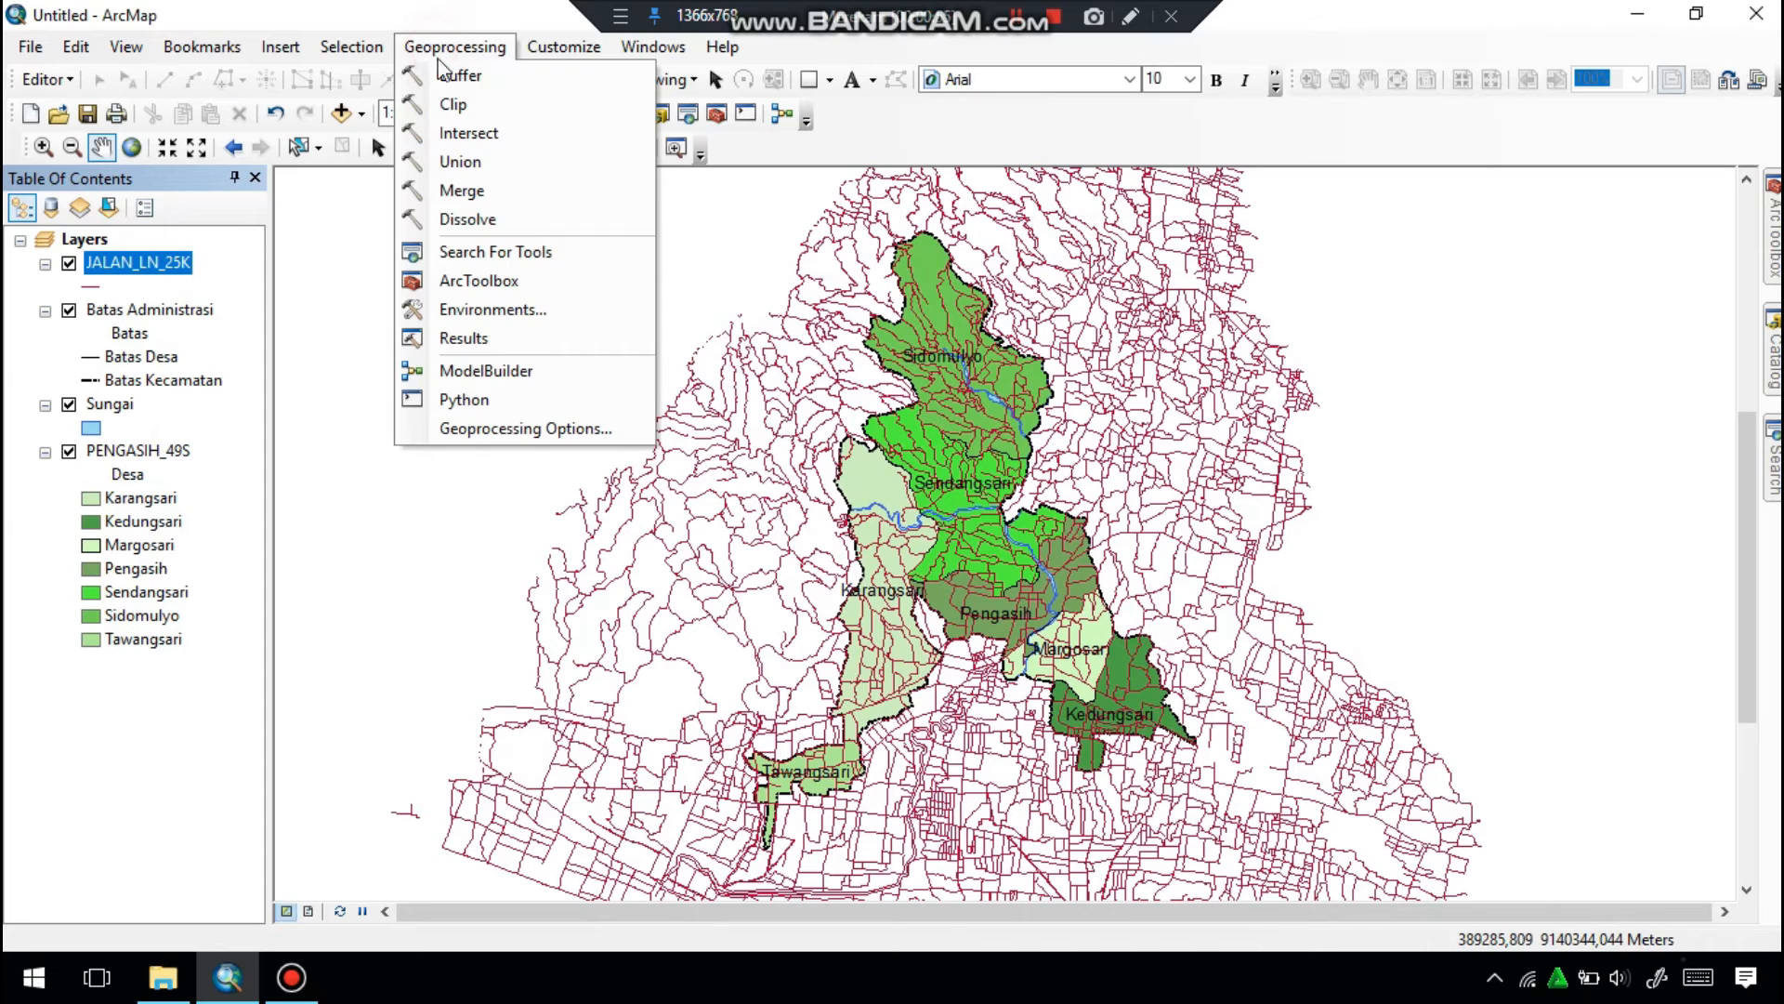
{"action": "left_click", "coordinate": [472, 109]}
{"action": "left_click_drag", "start_coordinate": [140, 263], "coordinate": [436, 231]}
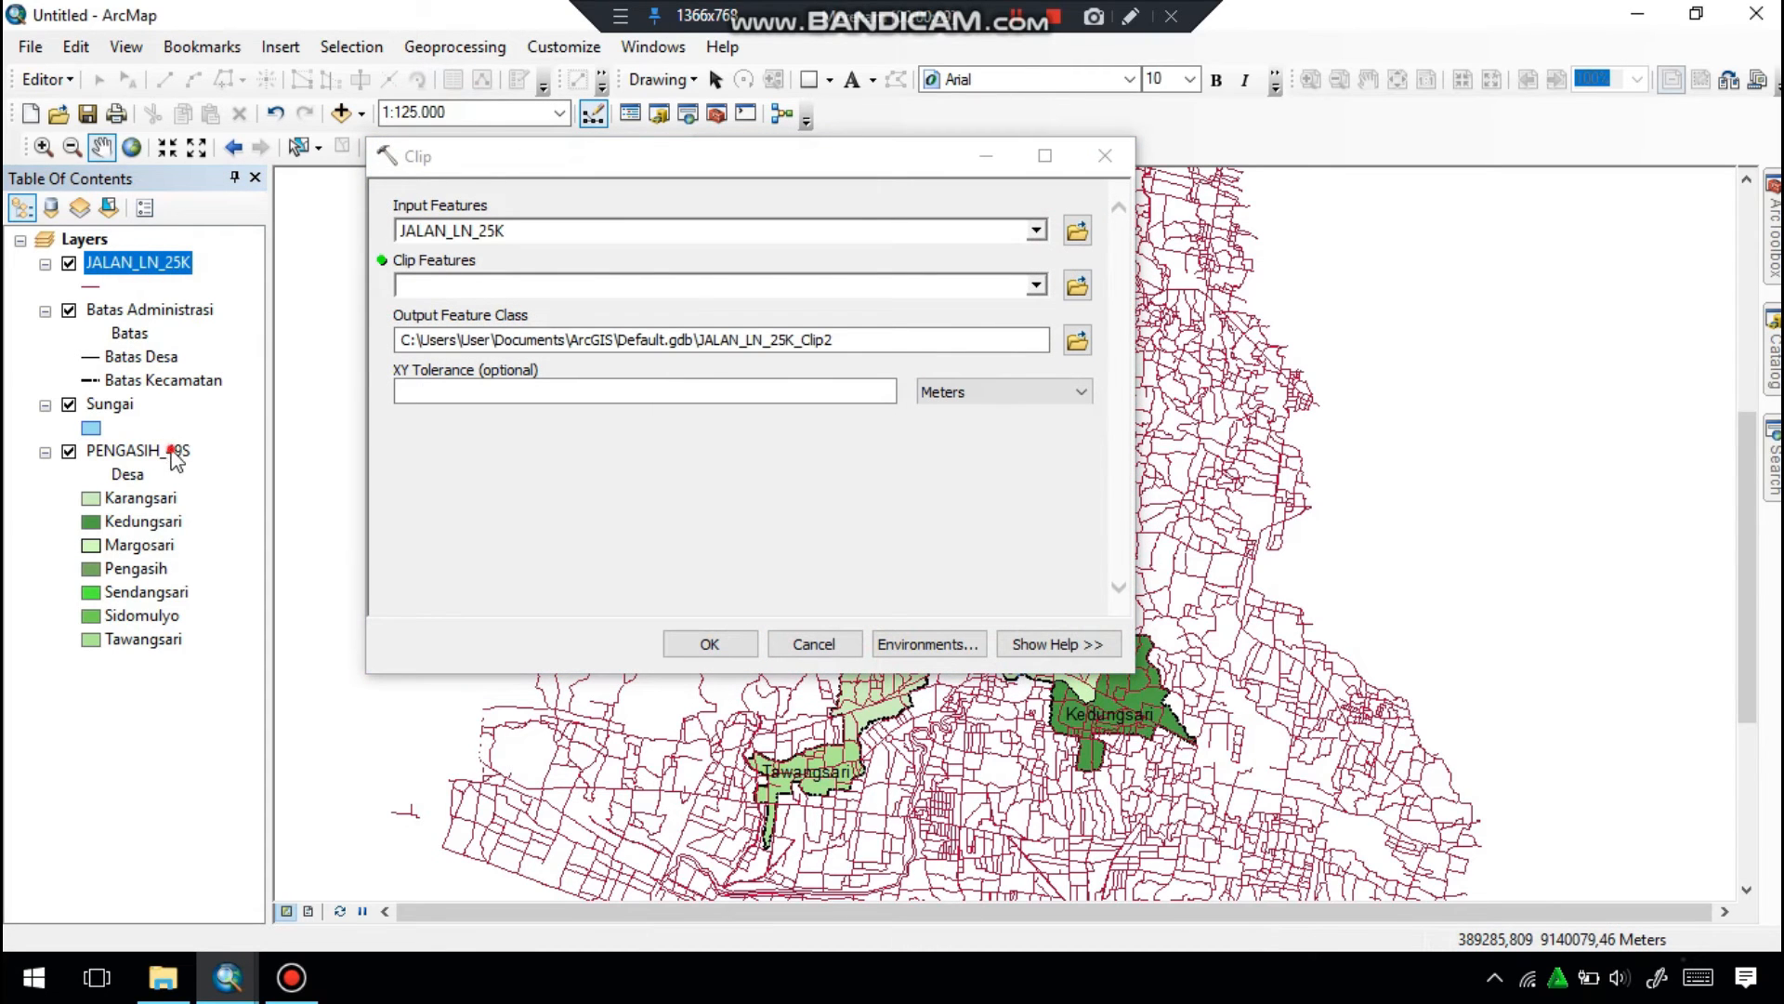
{"action": "left_click_drag", "start_coordinate": [174, 455], "coordinate": [419, 302]}
{"action": "left_click", "coordinate": [1077, 340]}
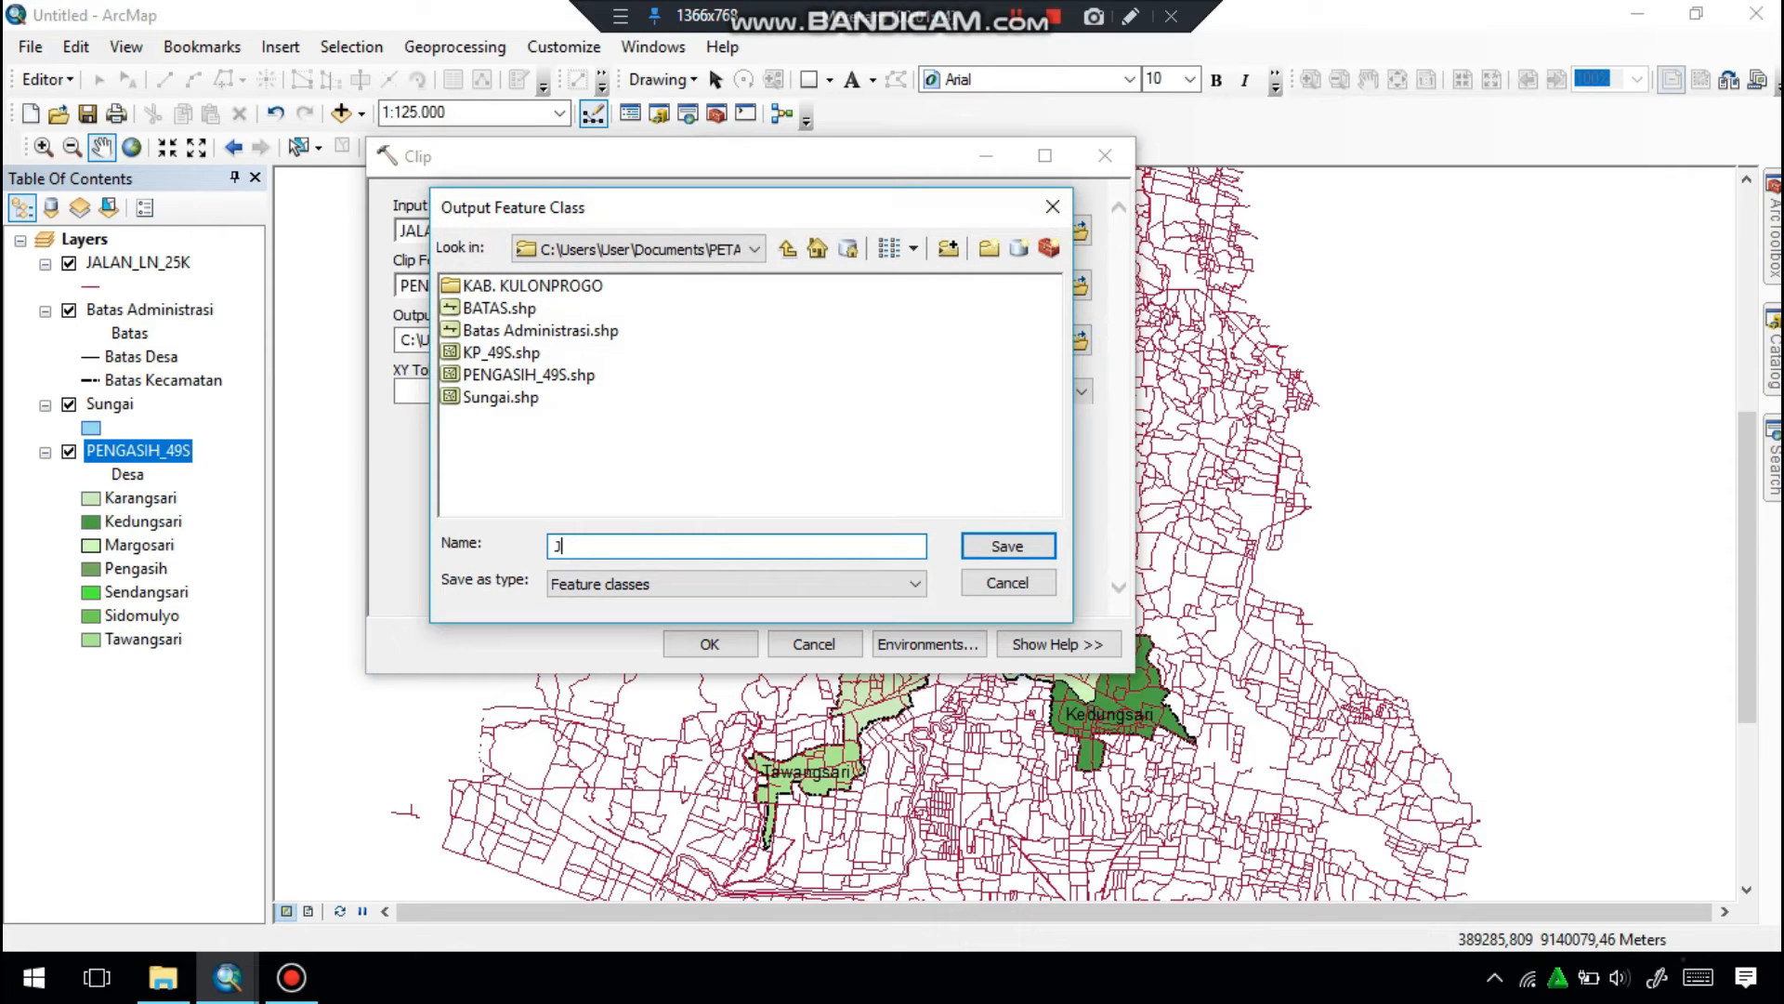
{"action": "left_click", "coordinate": [1010, 546]}
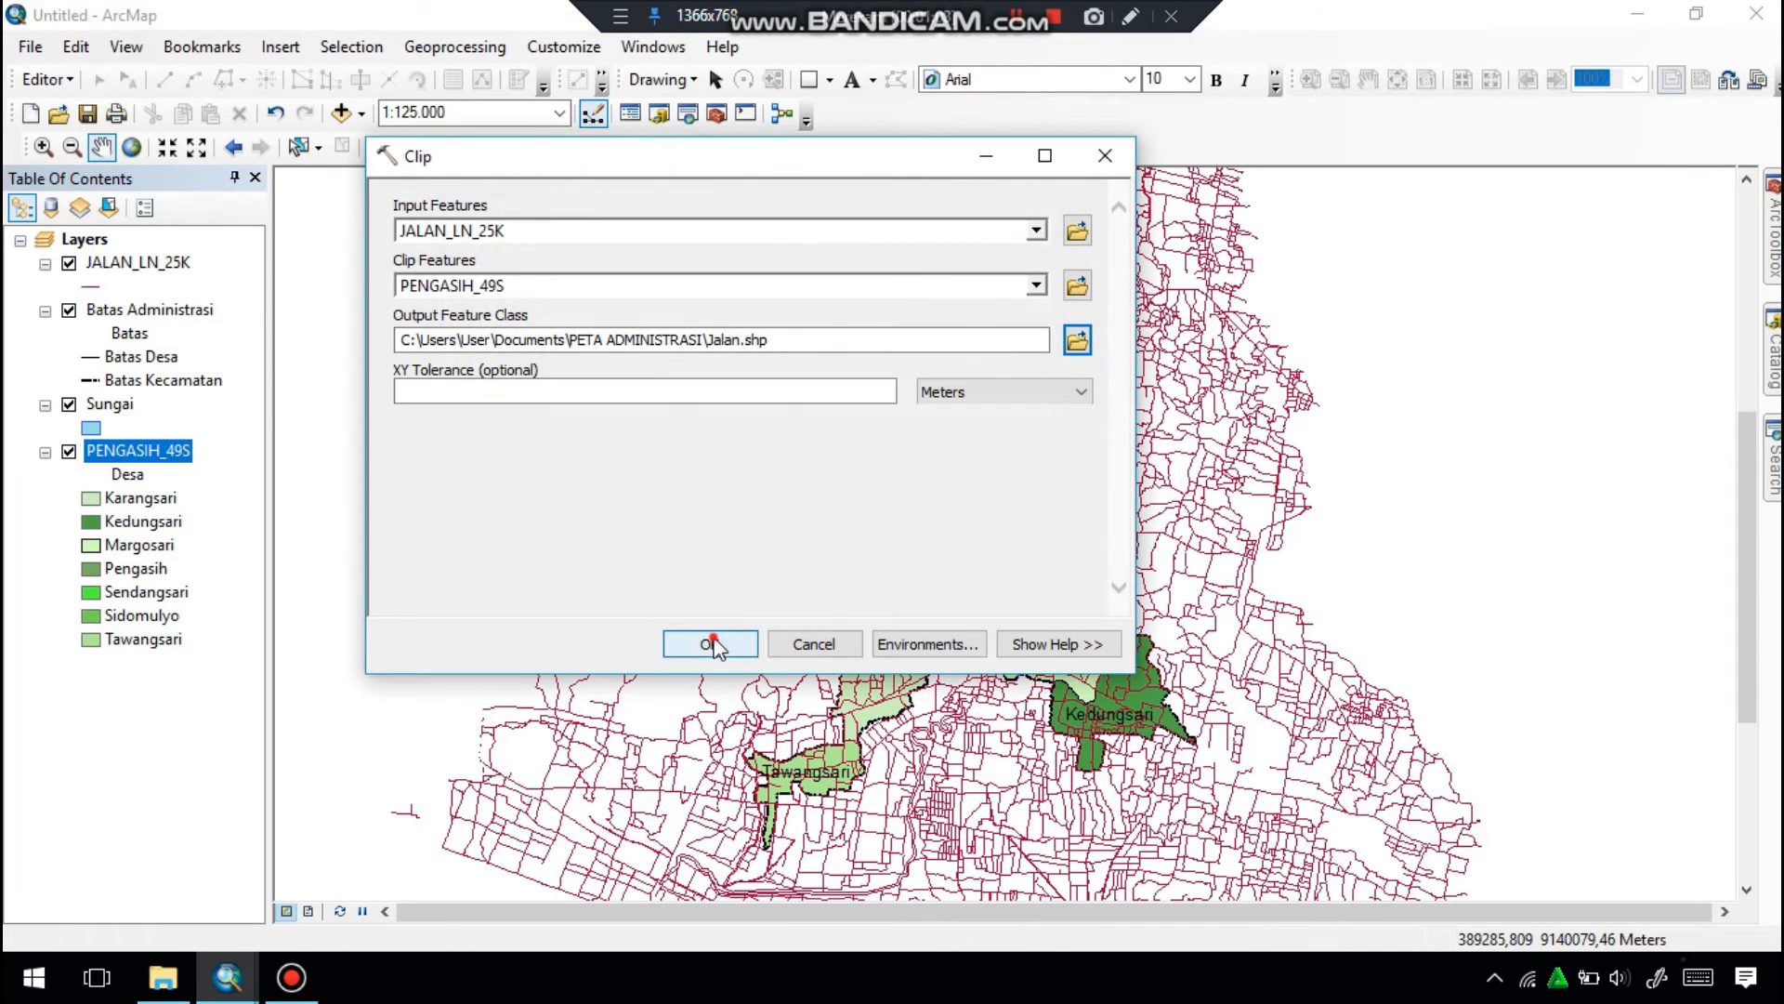
{"action": "left_click", "coordinate": [713, 643]}
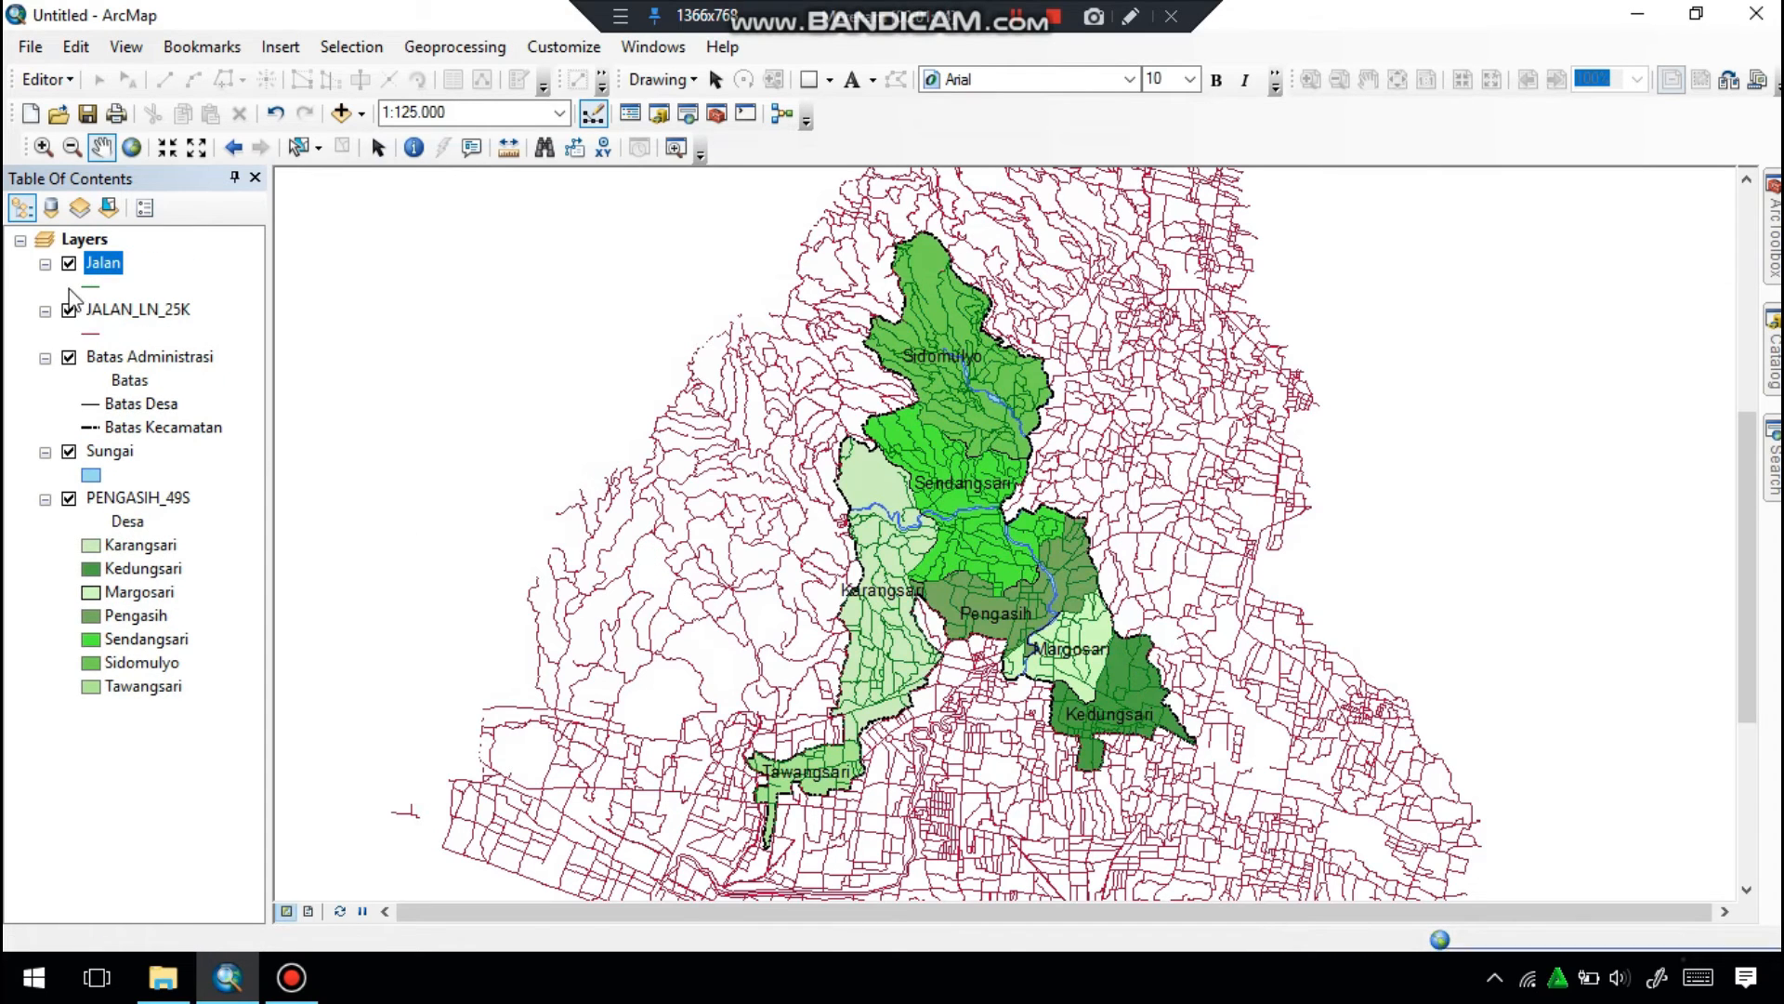
Remove the unclipped JALAN_LN_25K layer from the map.
{"action": "left_click", "coordinate": [70, 312]}
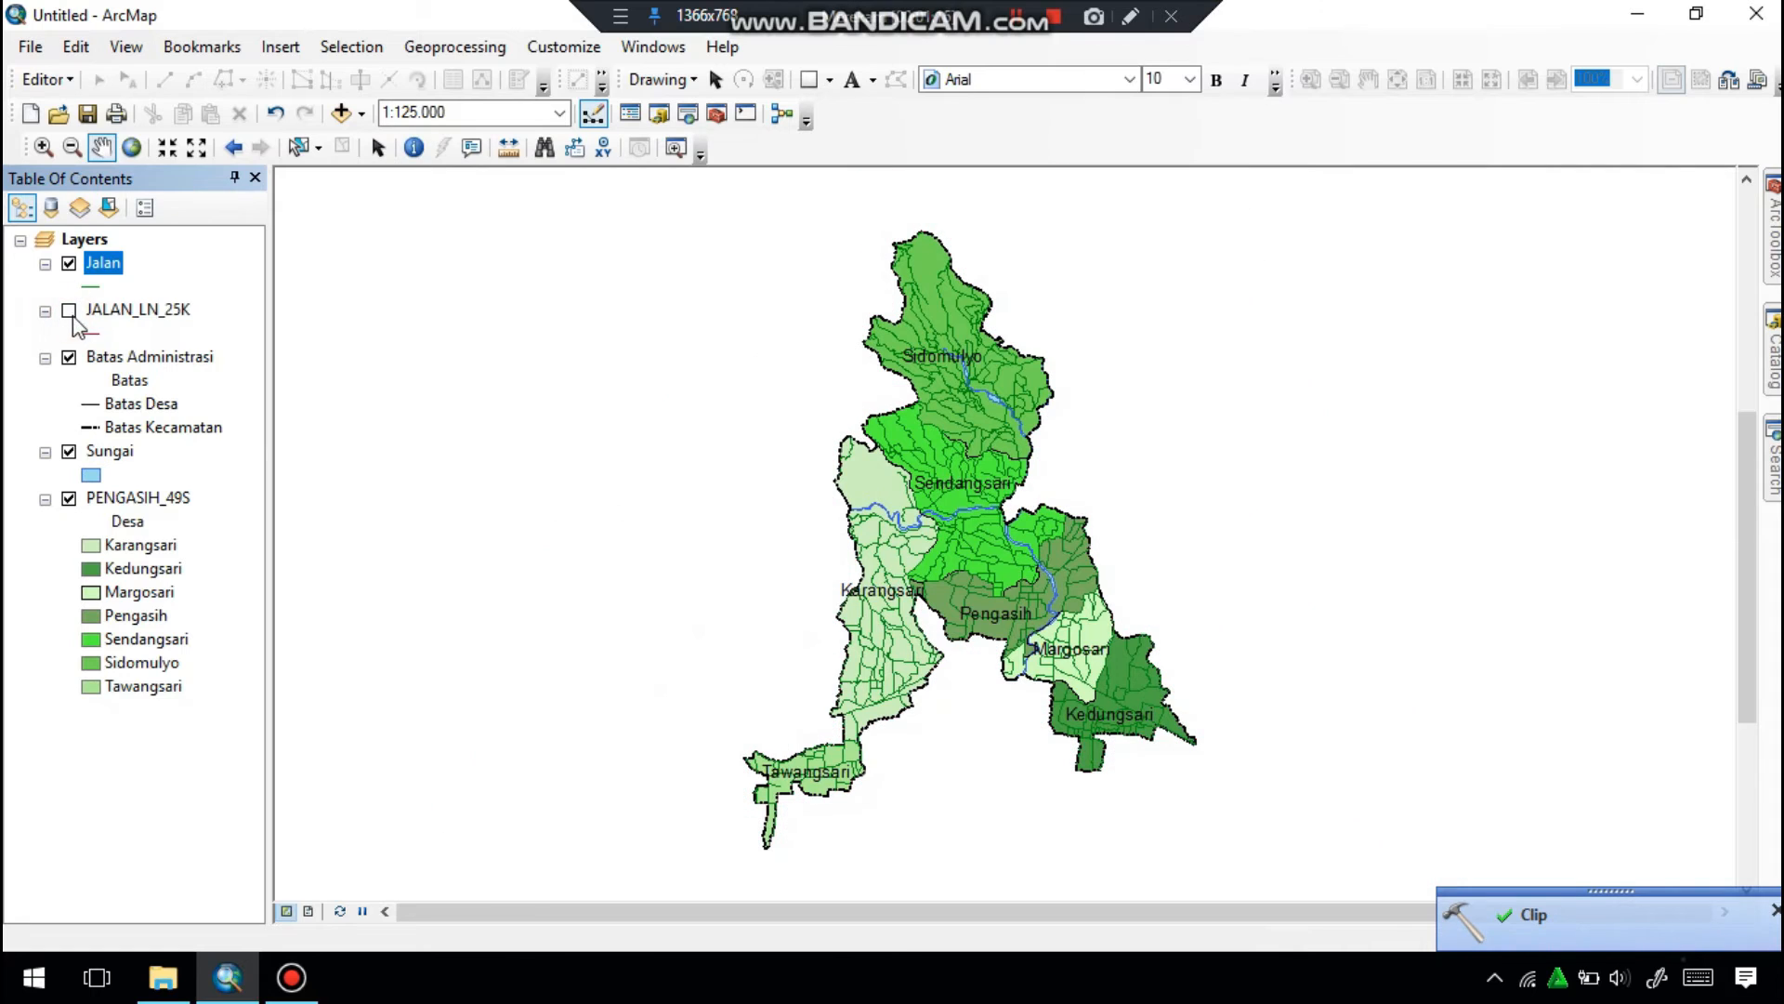
{"action": "right_click", "coordinate": [139, 311]}
{"action": "left_click", "coordinate": [148, 358]}
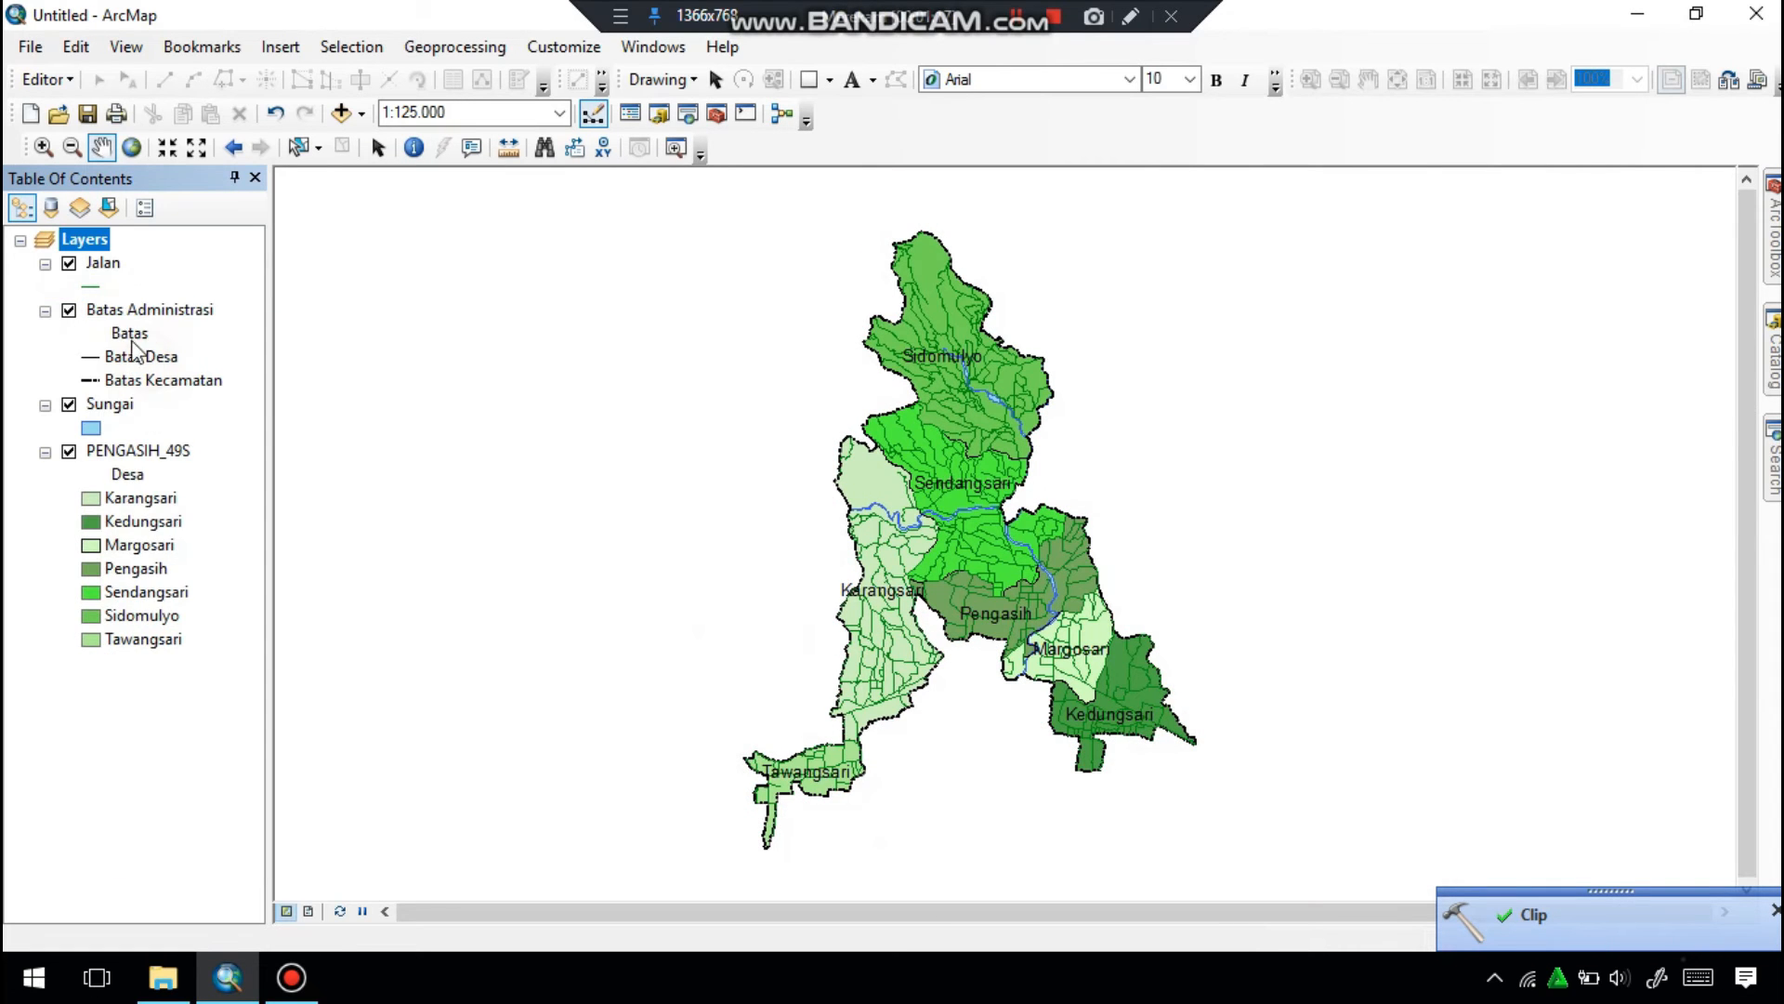
Open the attribute table of the Jalan layer and sort its records in ascending order by the REMARK field.
{"action": "right_click", "coordinate": [103, 265]}
{"action": "left_click", "coordinate": [166, 343]}
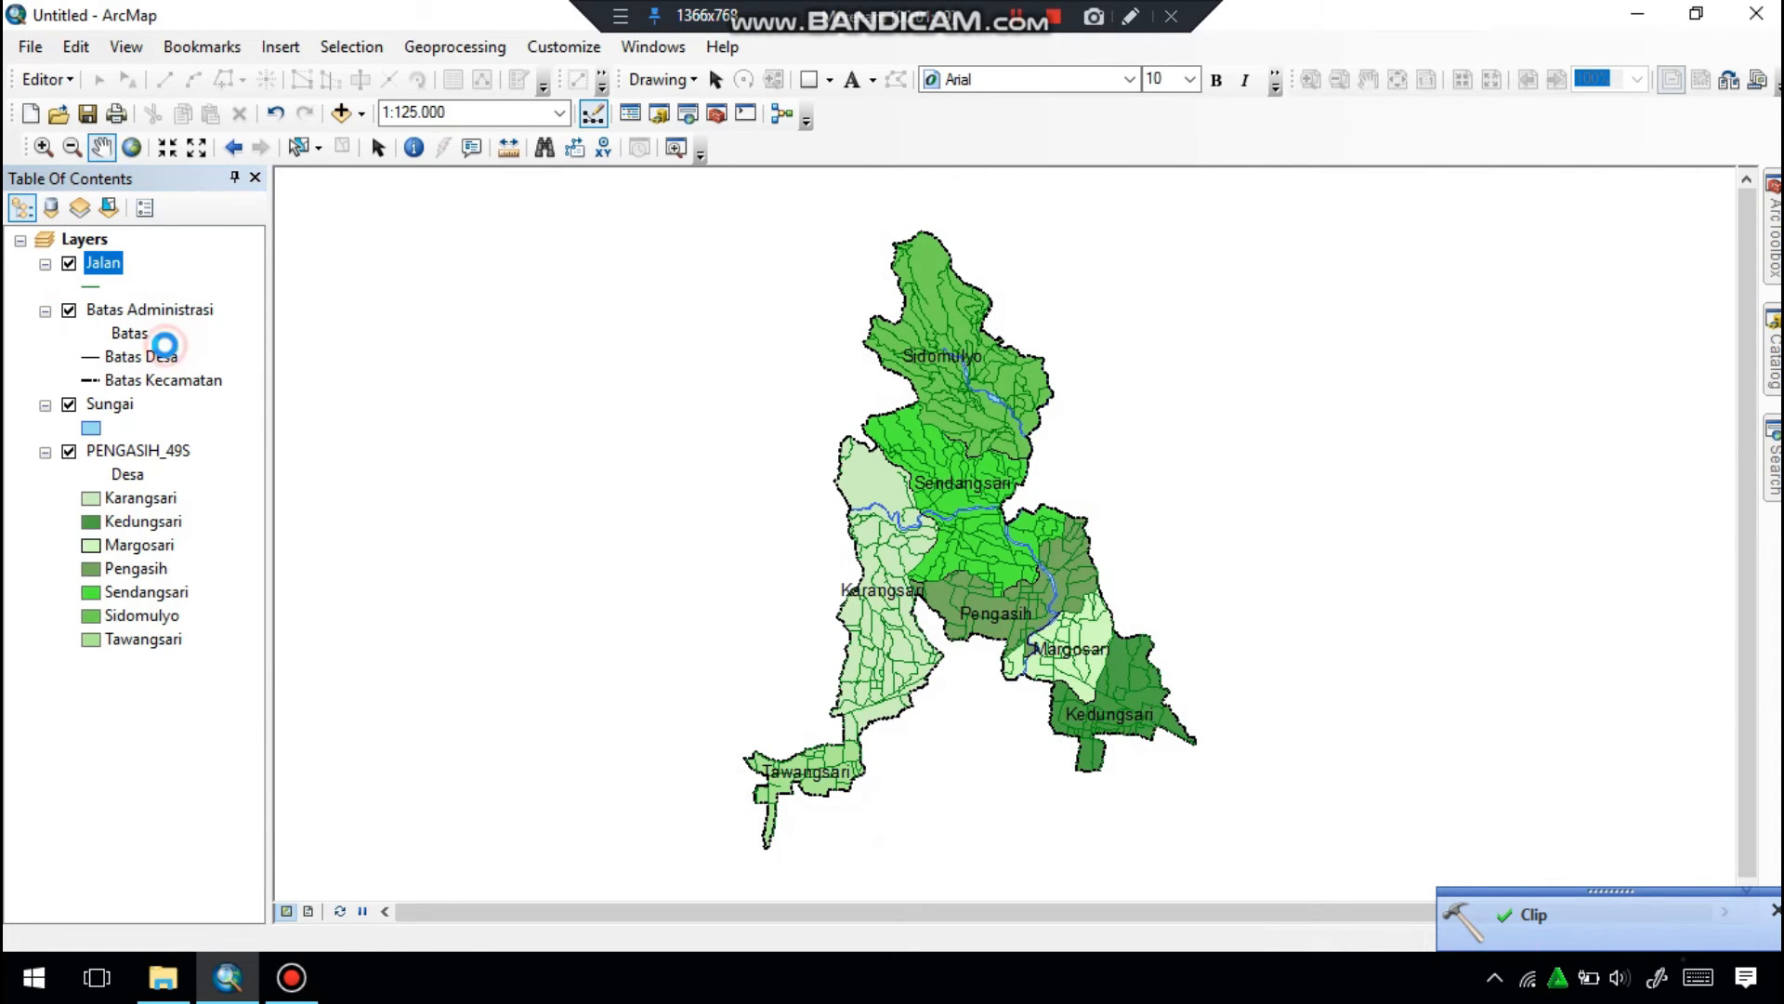
{"action": "left_click_drag", "start_coordinate": [1059, 743], "coordinate": [1411, 727]}
{"action": "right_click", "coordinate": [1404, 302]}
{"action": "left_click", "coordinate": [1413, 319]}
{"action": "scroll", "coordinate": [1413, 331], "scroll_direction": "down", "scroll_amount": 5}
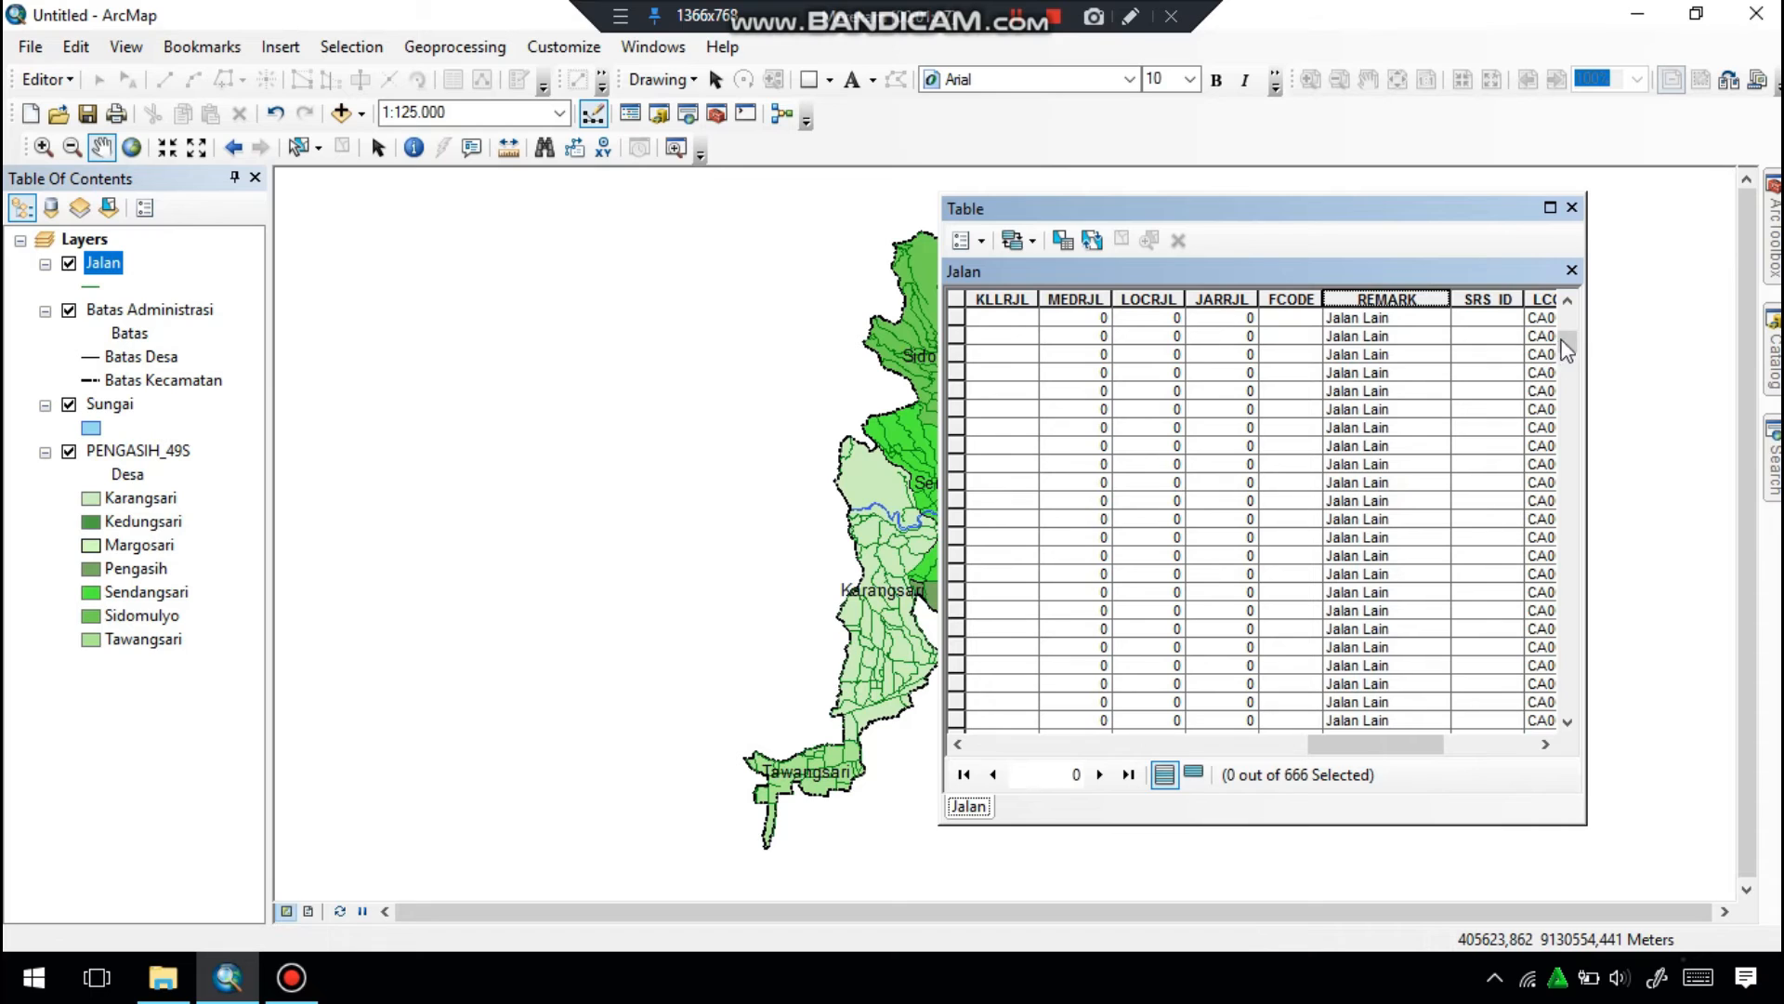
Select all Jalan Setapak records in the Jalan table and delete them in an edit session.
{"action": "left_click_drag", "start_coordinate": [1569, 401], "coordinate": [1568, 628]}
{"action": "scroll", "coordinate": [1397, 578], "scroll_direction": "down", "scroll_amount": 4}
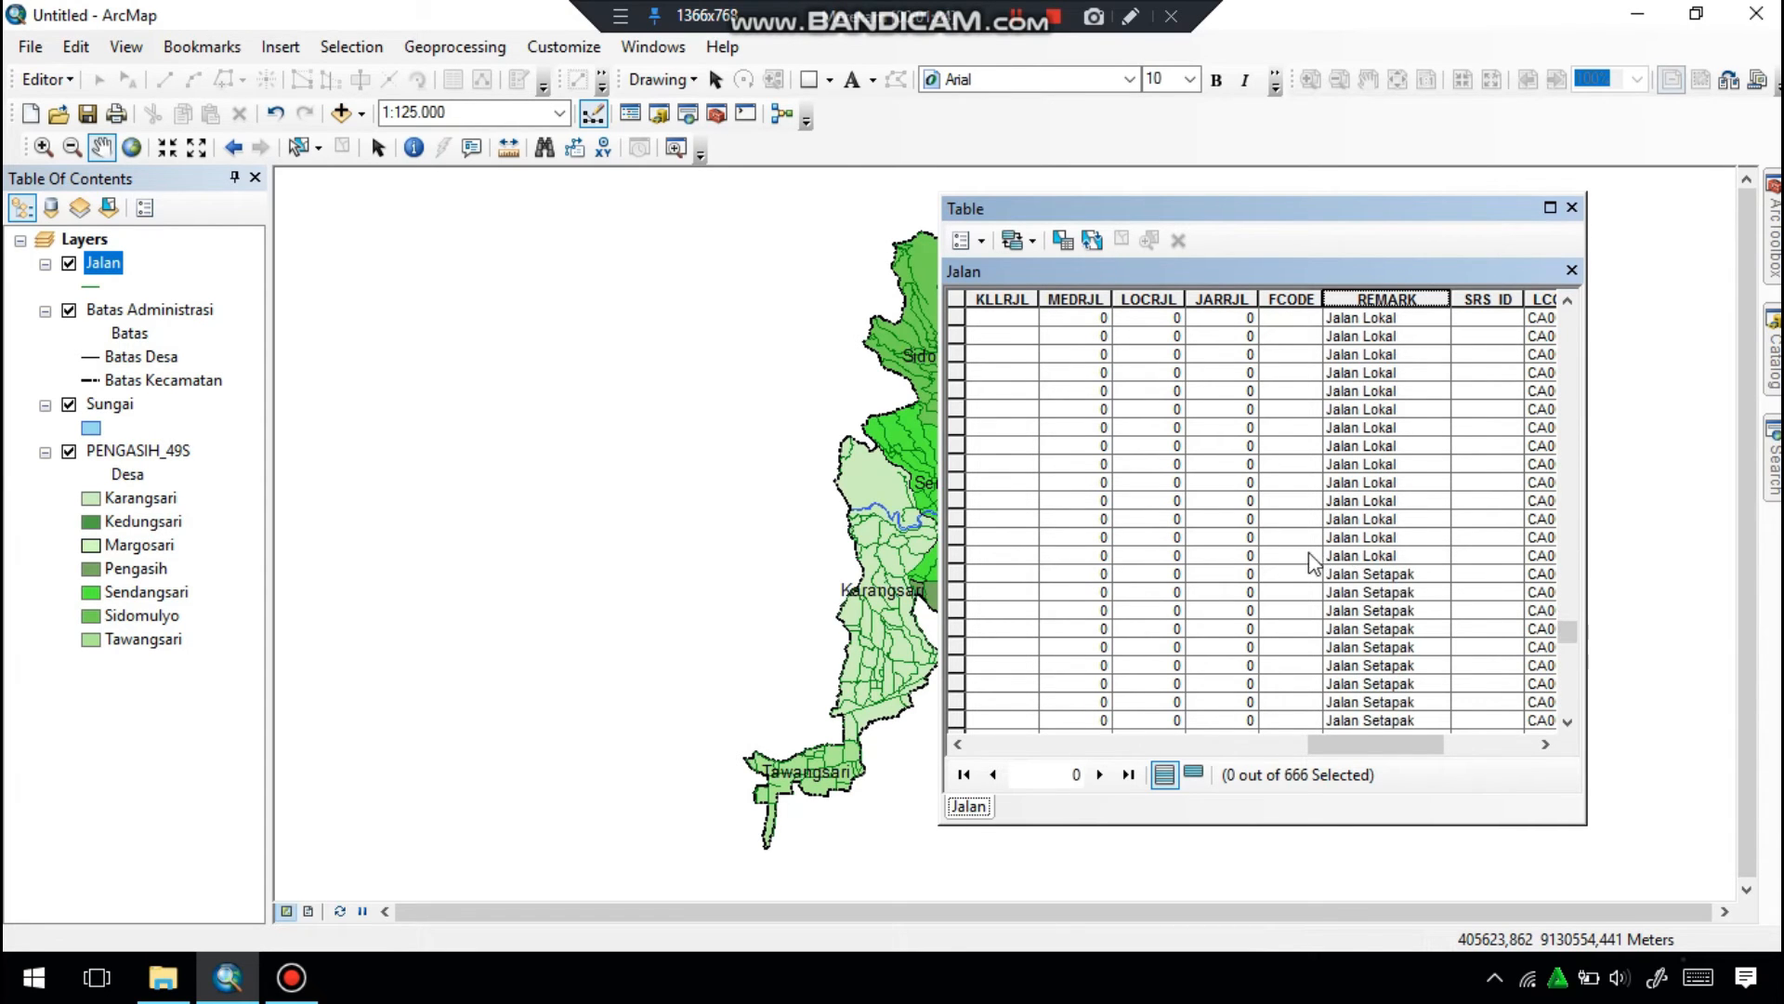
{"action": "left_click", "coordinate": [45, 79]}
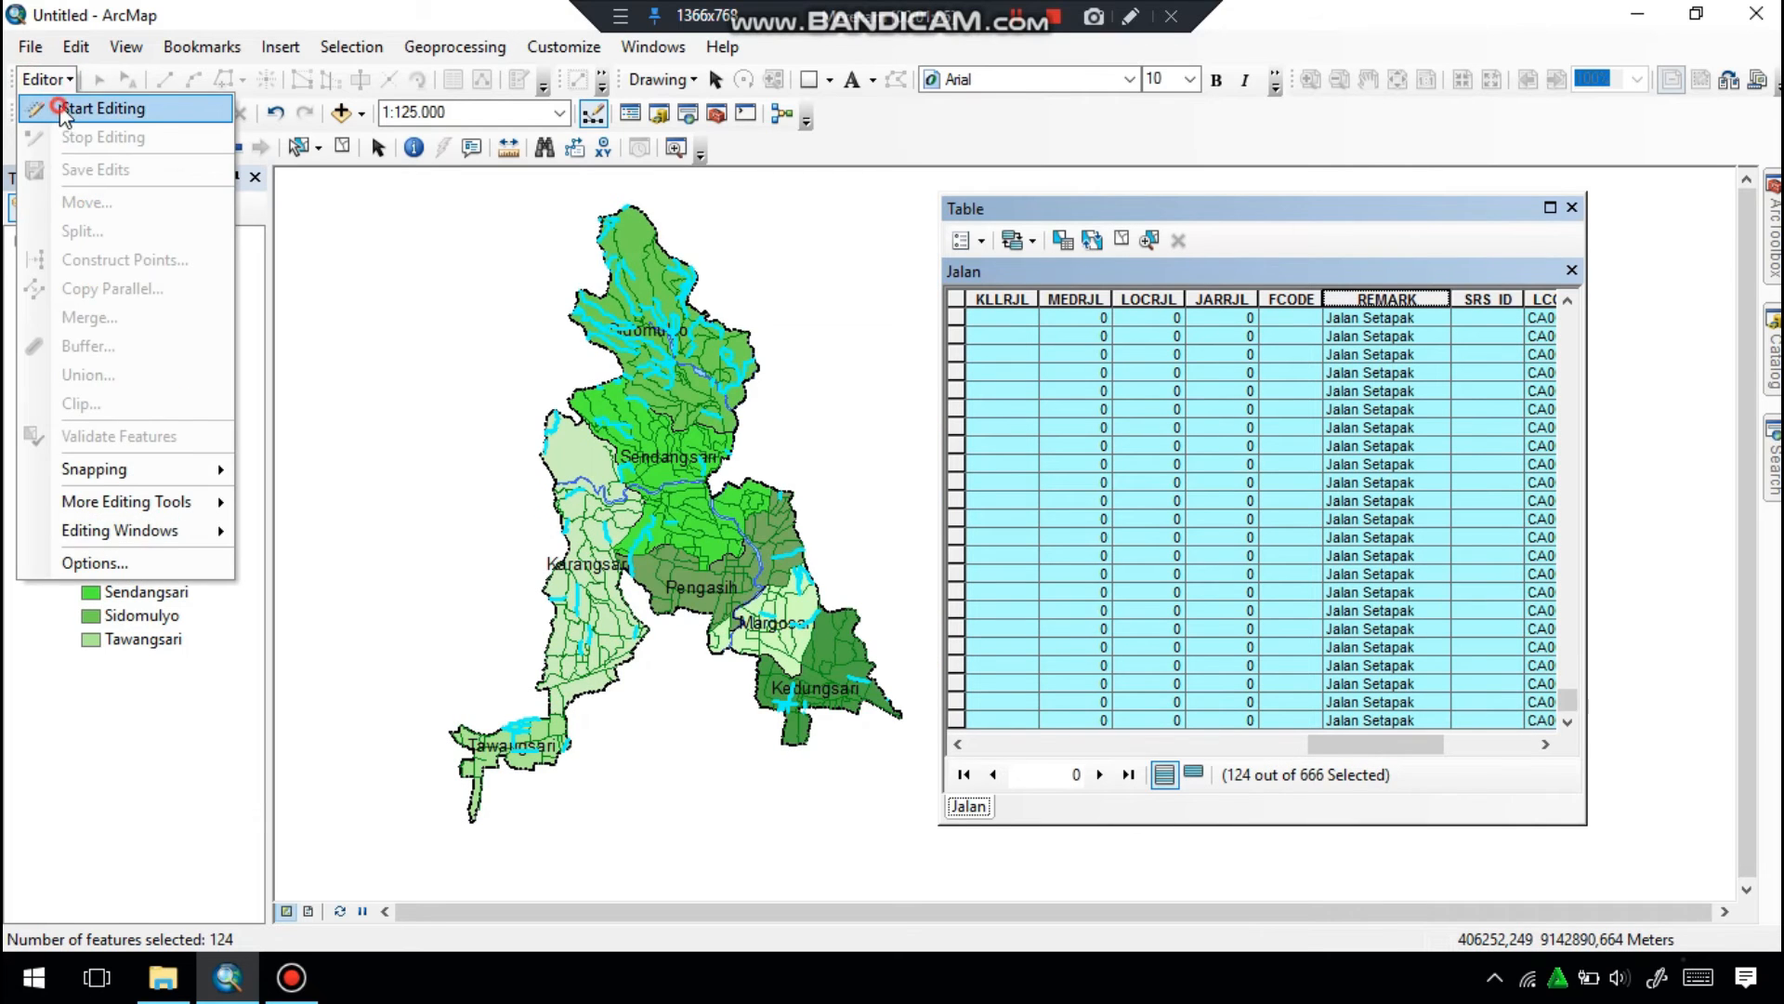
{"action": "left_click", "coordinate": [88, 111]}
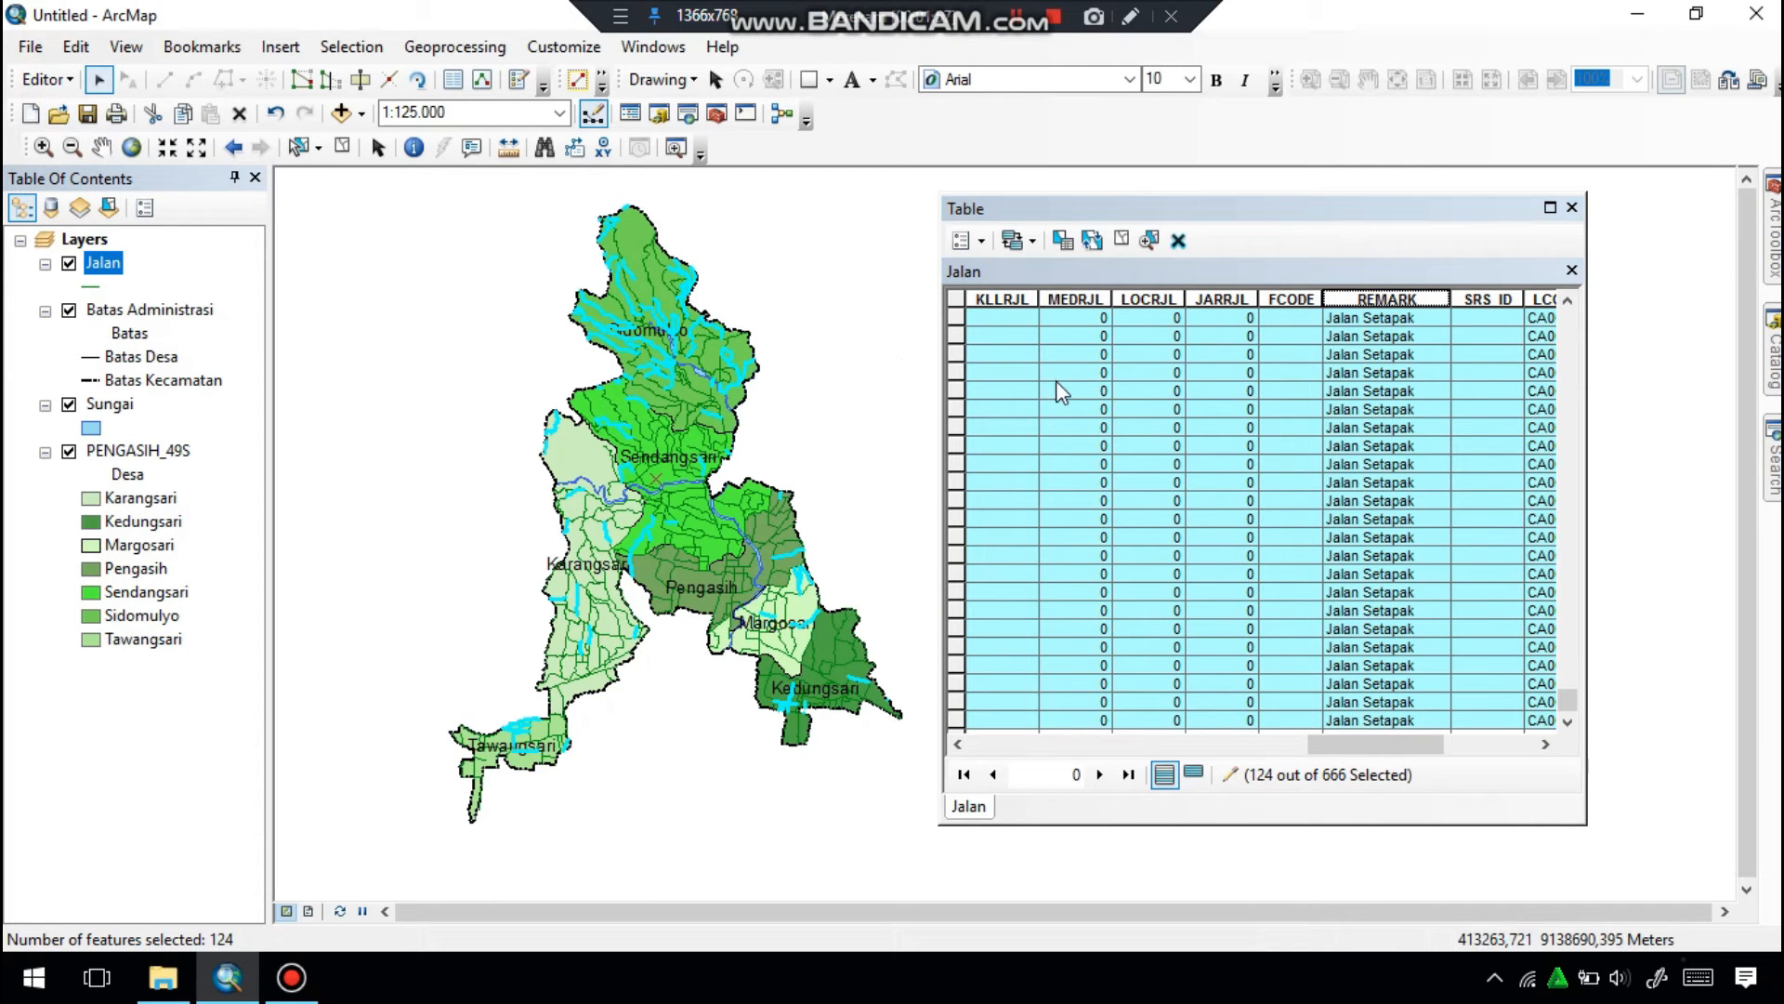
{"action": "left_click", "coordinate": [1178, 239]}
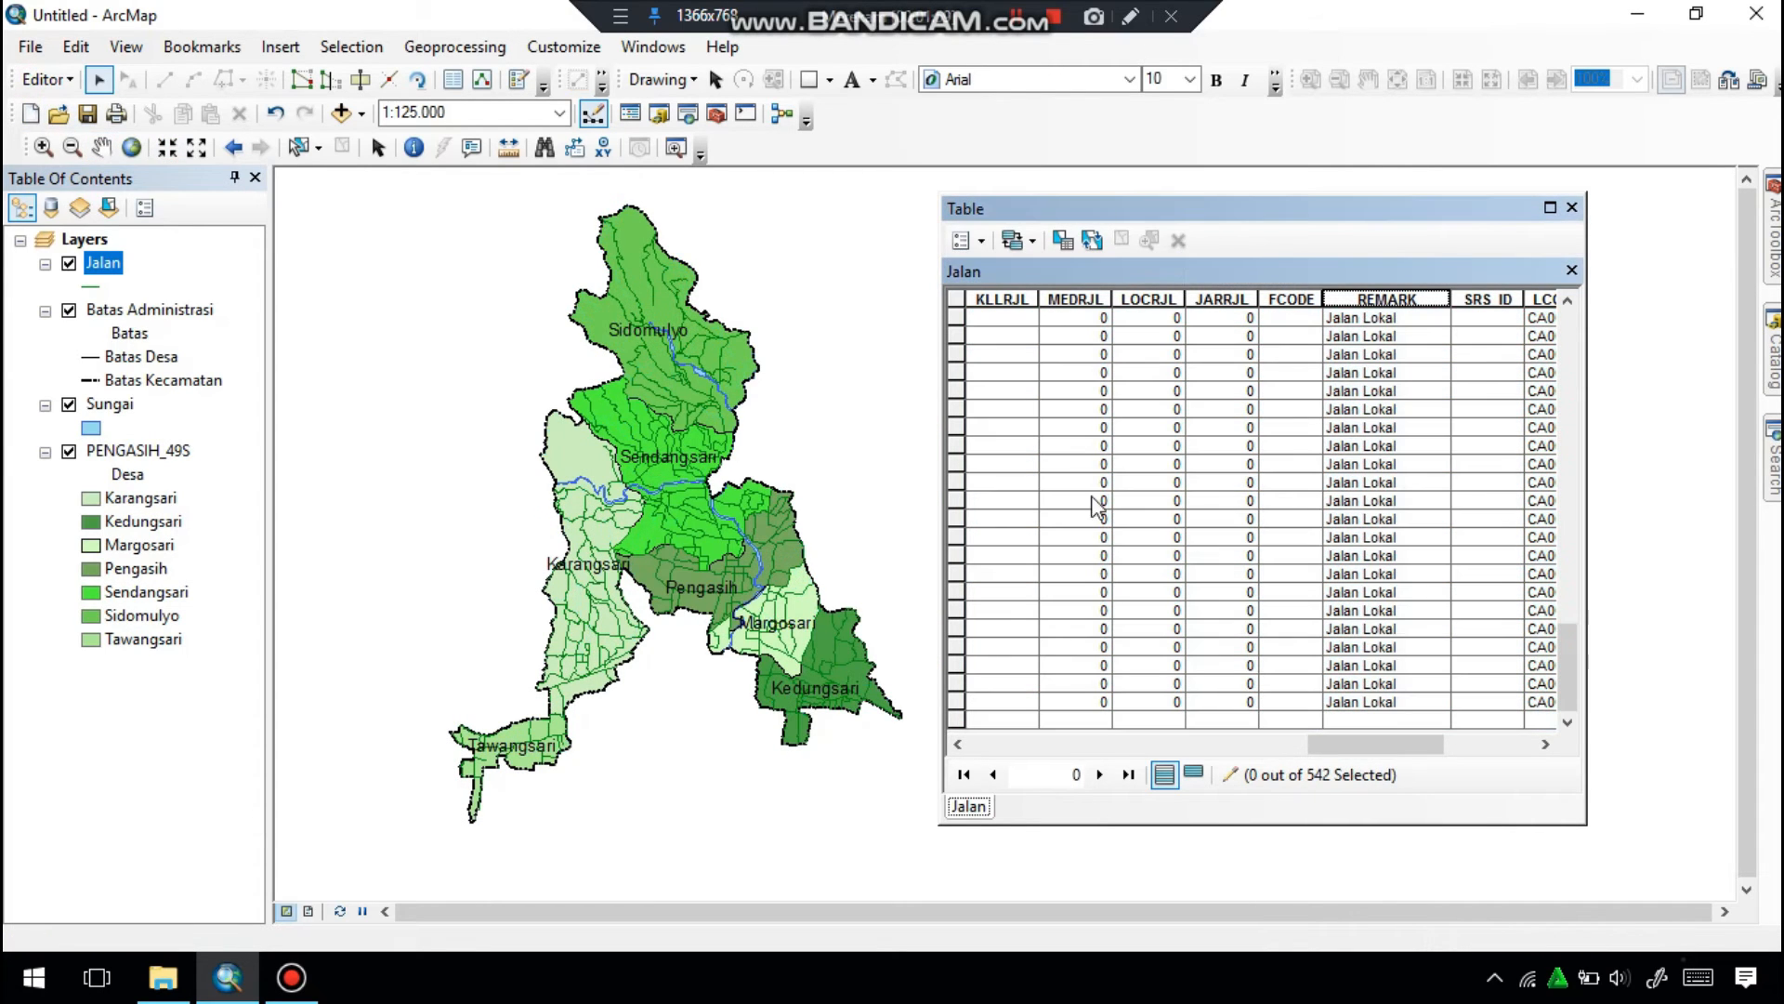
Select all Jalan Lain records in the Jalan table and look through the selection.
{"action": "scroll", "coordinate": [1106, 522], "scroll_direction": "up", "scroll_amount": 10}
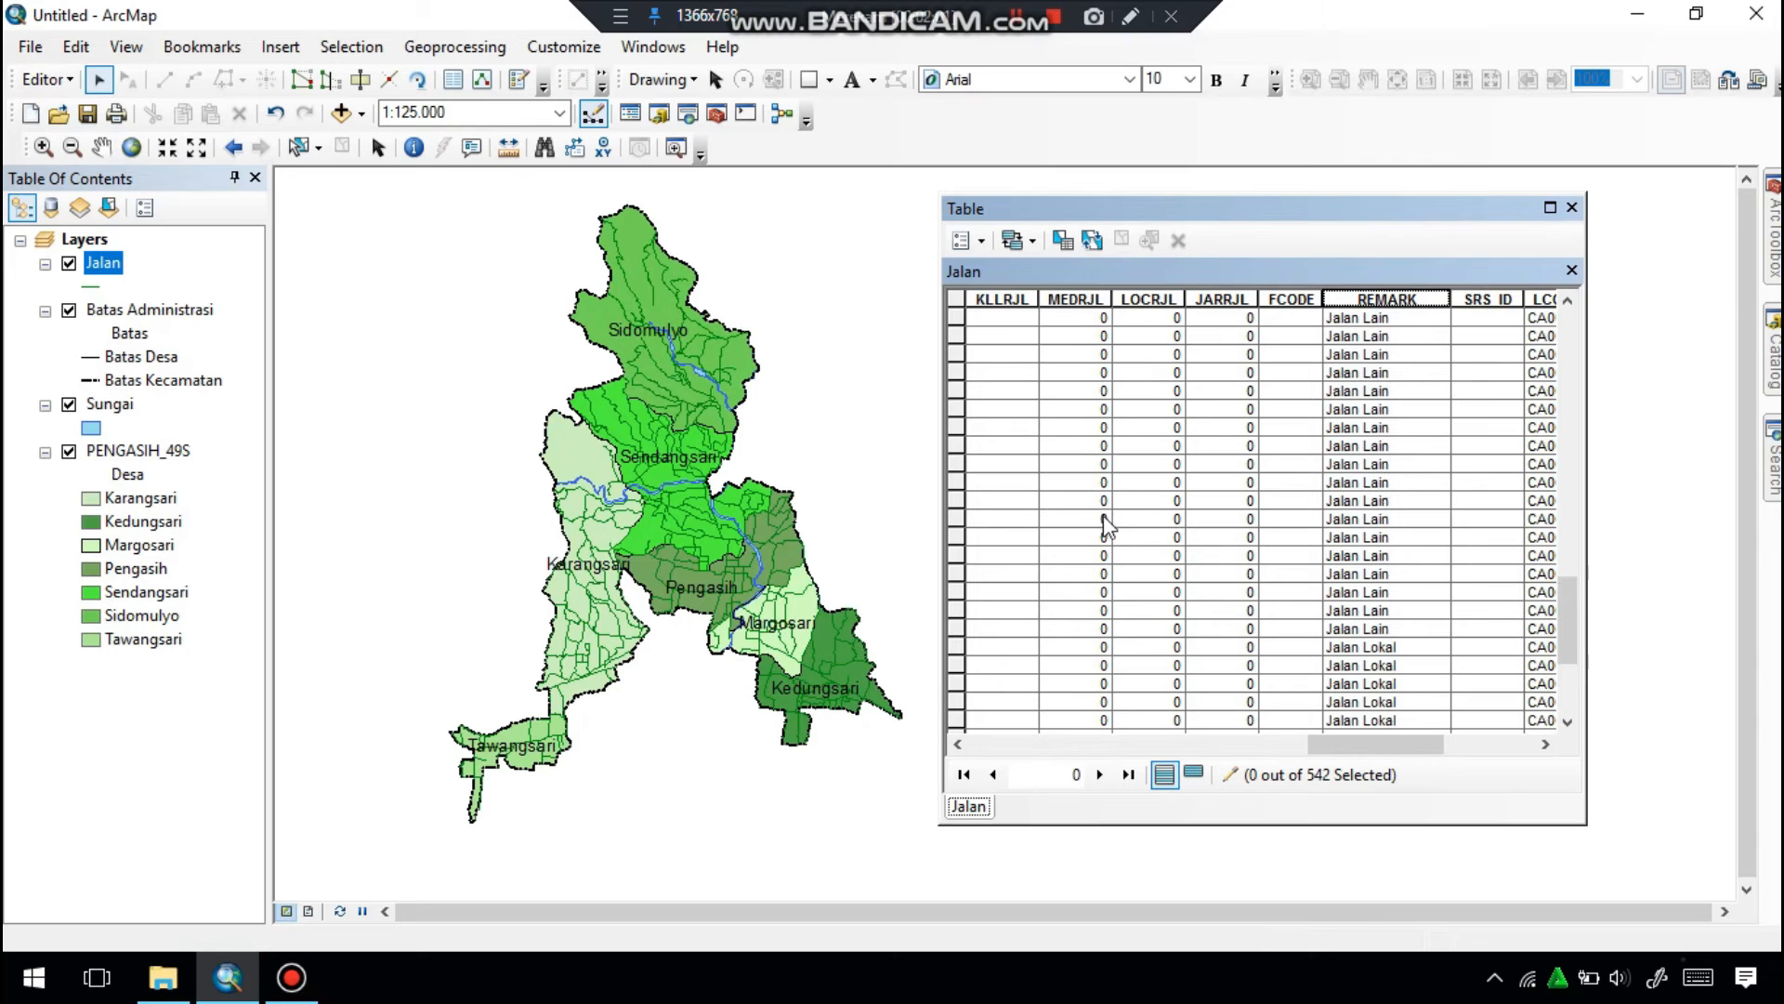
{"action": "scroll", "coordinate": [1108, 526], "scroll_direction": "down", "scroll_amount": 2}
{"action": "left_click_drag", "start_coordinate": [962, 630], "coordinate": [959, 316]}
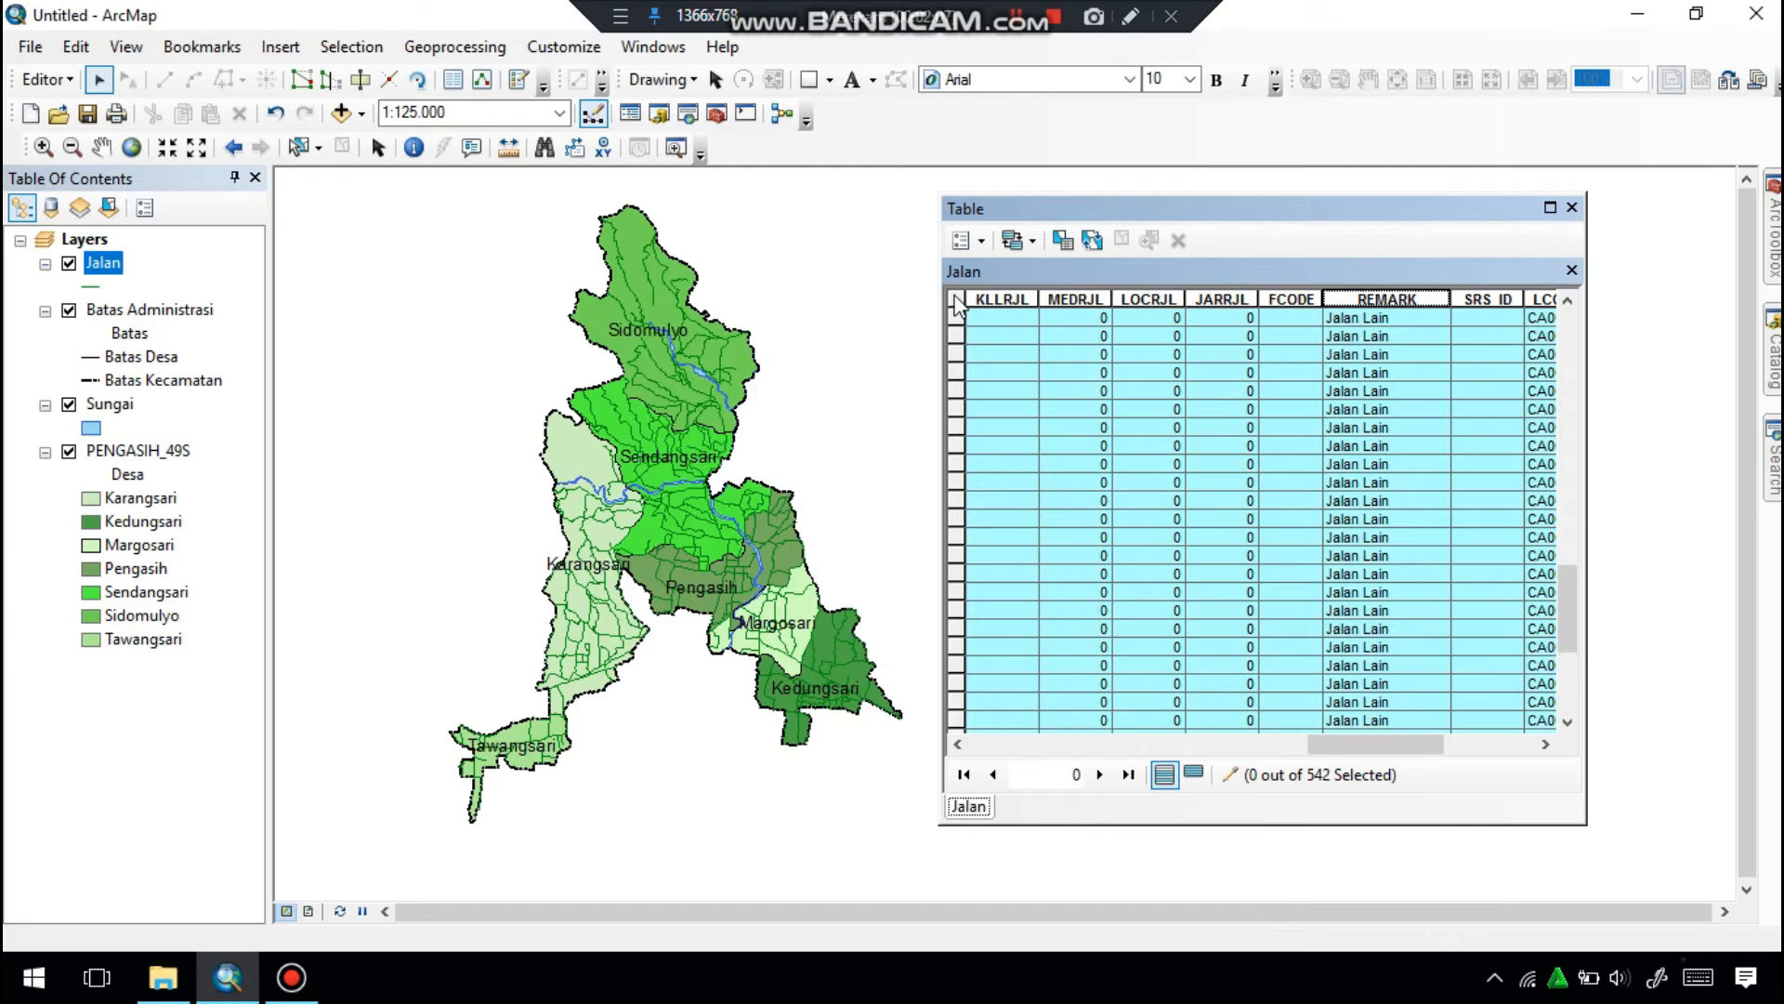
{"action": "left_click_drag", "start_coordinate": [952, 272], "coordinate": [954, 628]}
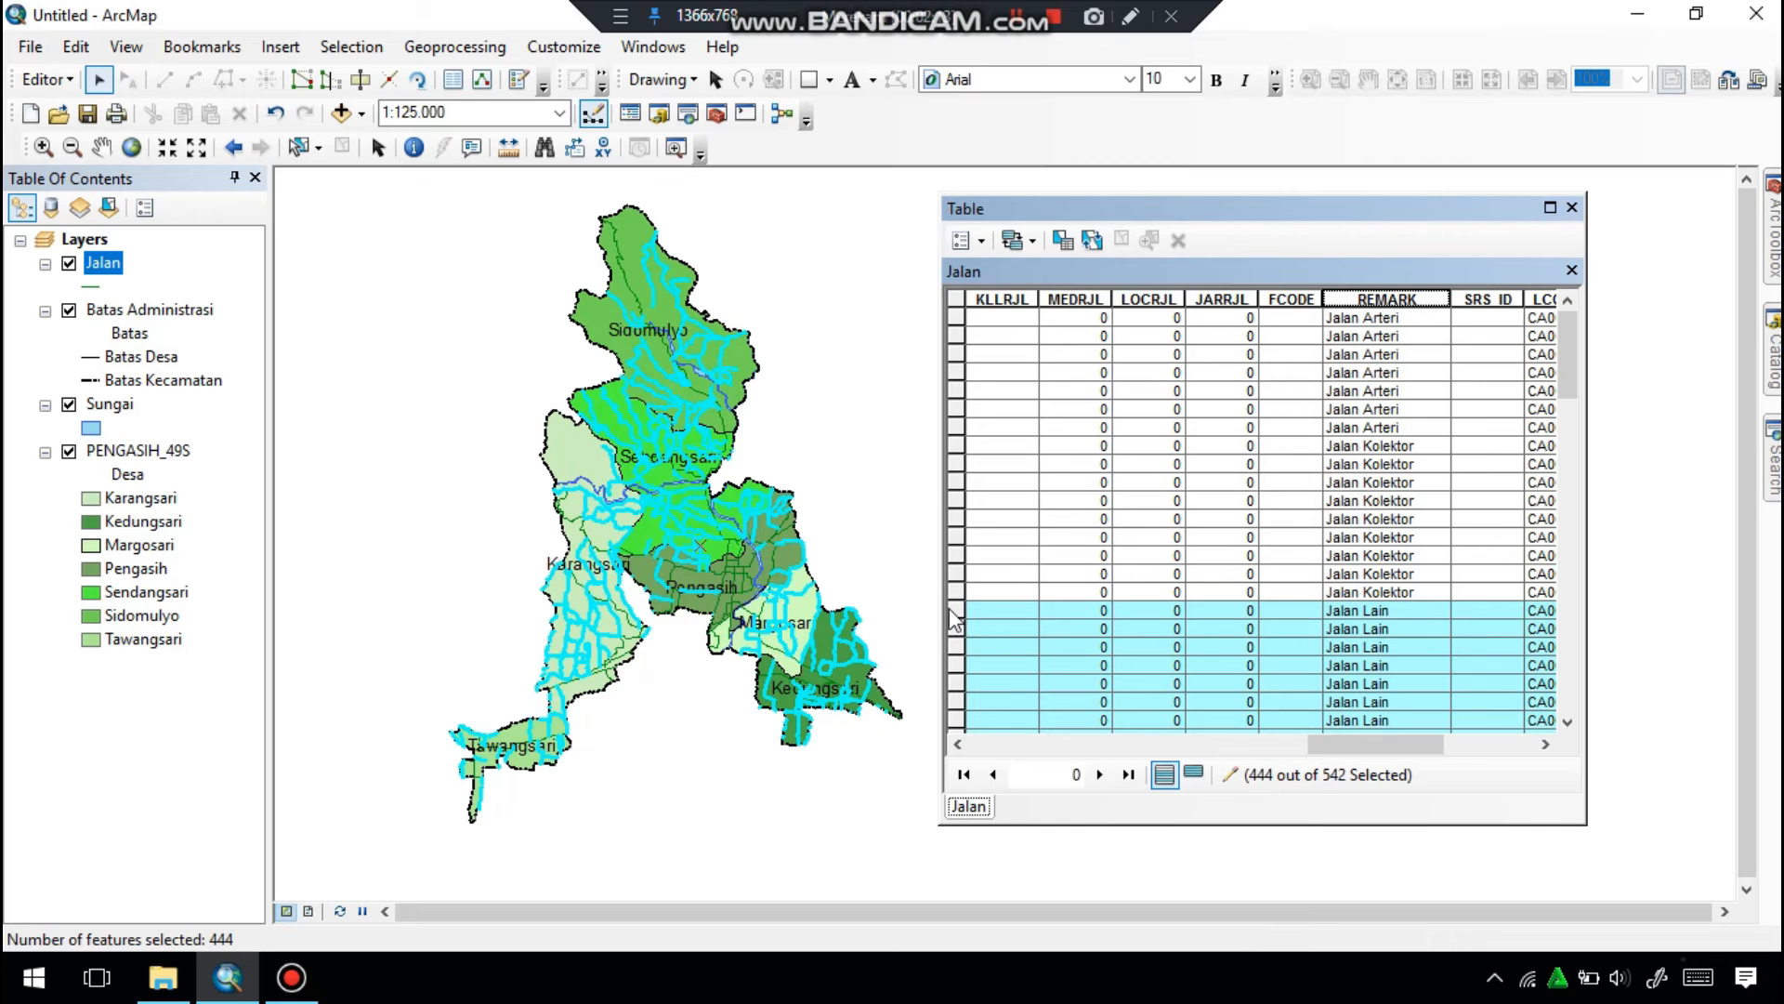
{"action": "scroll", "coordinate": [1096, 558], "scroll_direction": "down", "scroll_amount": 5}
{"action": "scroll", "coordinate": [1097, 558], "scroll_direction": "down", "scroll_amount": 1}
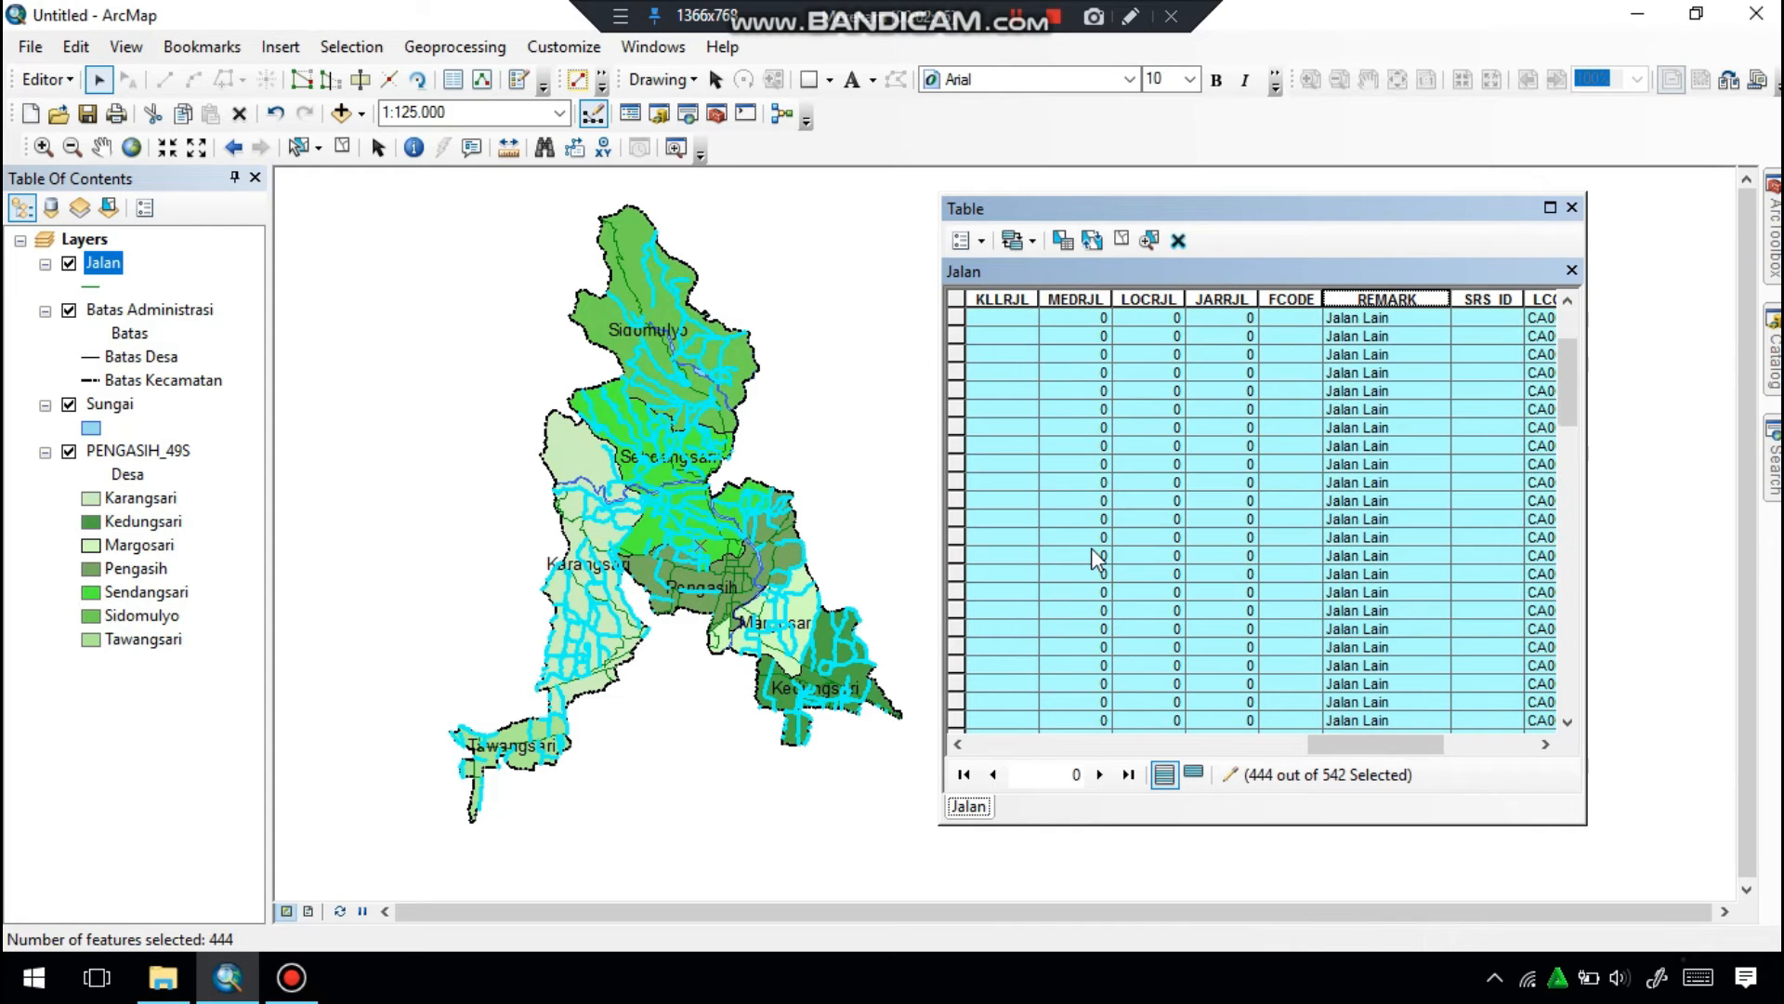
{"action": "scroll", "coordinate": [1089, 550], "scroll_direction": "down", "scroll_amount": 20}
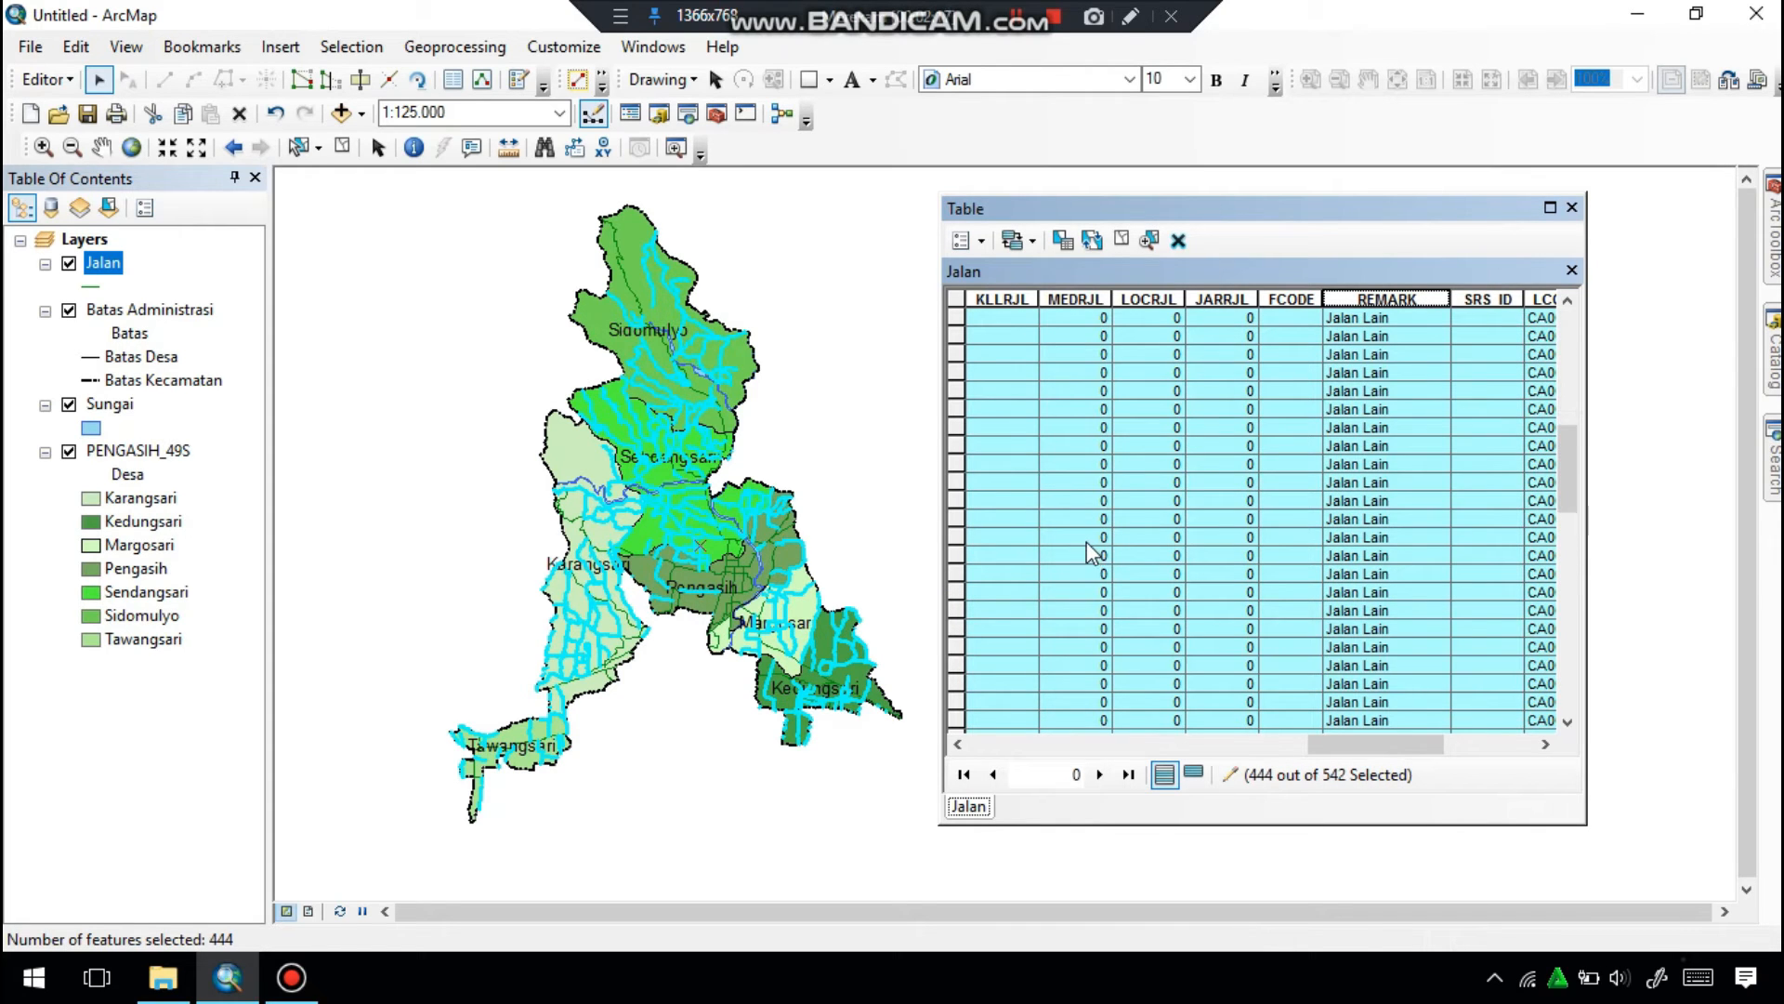
{"action": "left_click_drag", "start_coordinate": [1571, 510], "coordinate": [1585, 678]}
{"action": "left_click_drag", "start_coordinate": [959, 706], "coordinate": [957, 317]}
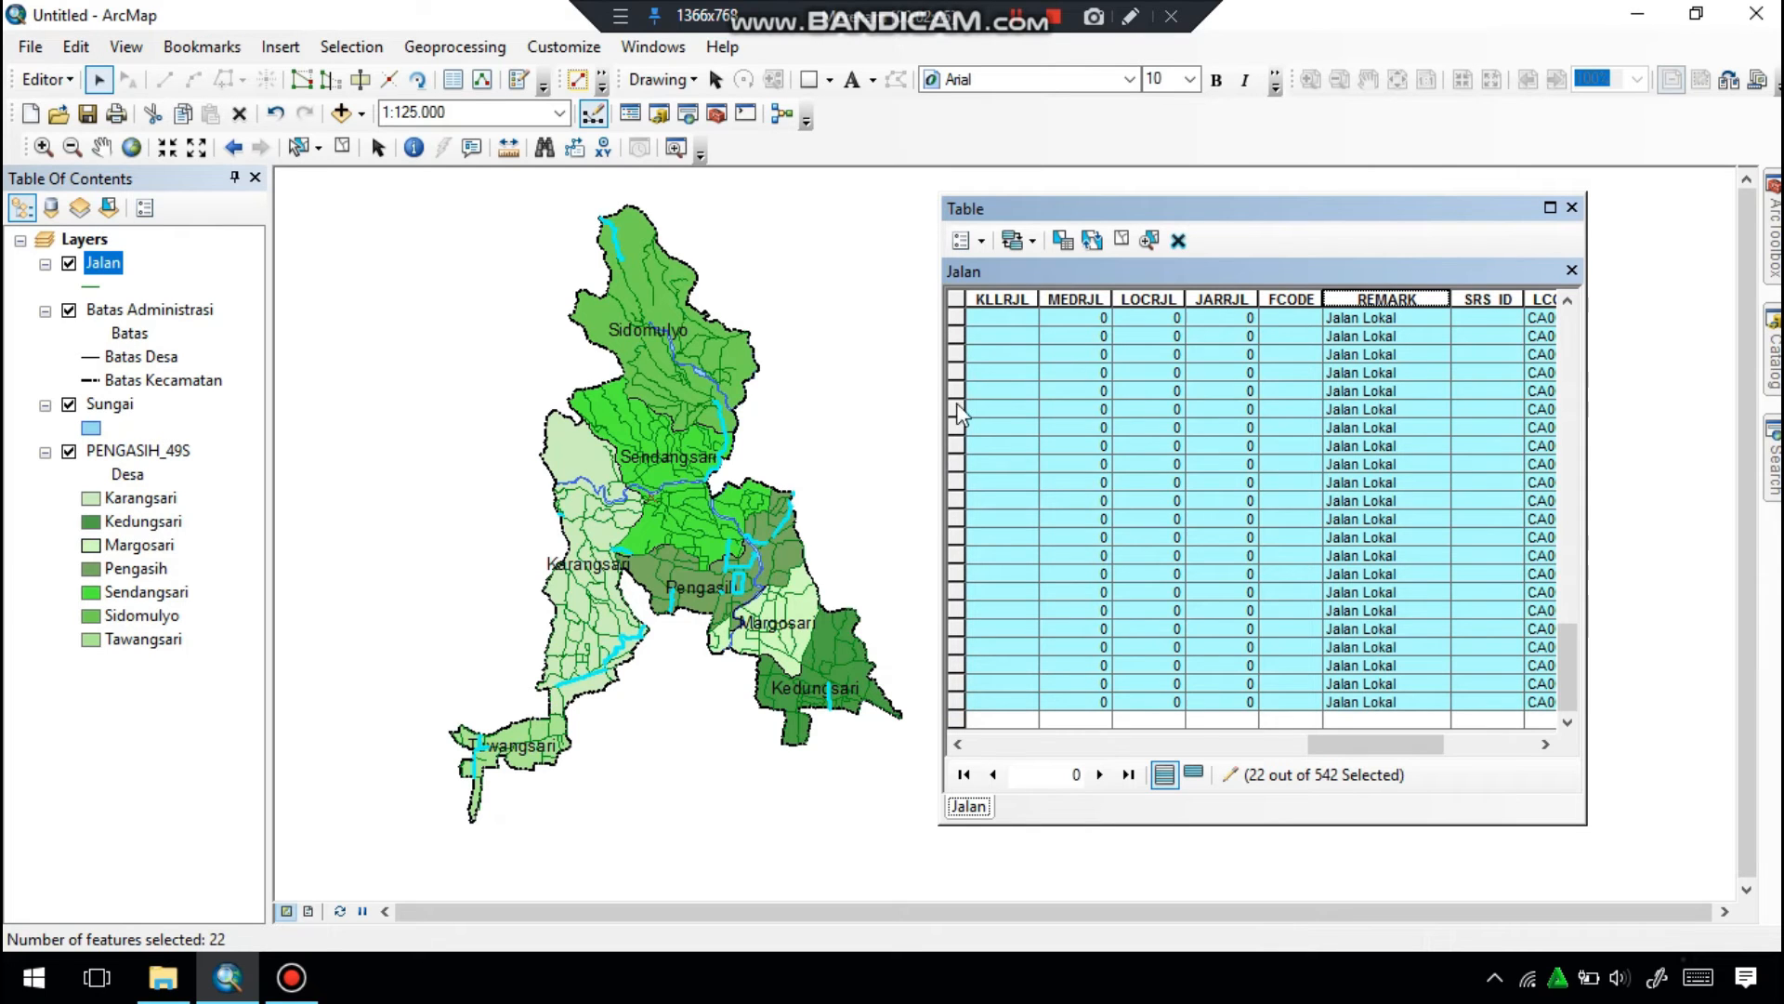
{"action": "scroll", "coordinate": [961, 420], "scroll_direction": "up", "scroll_amount": 4}
{"action": "left_click_drag", "start_coordinate": [955, 517], "coordinate": [956, 318]}
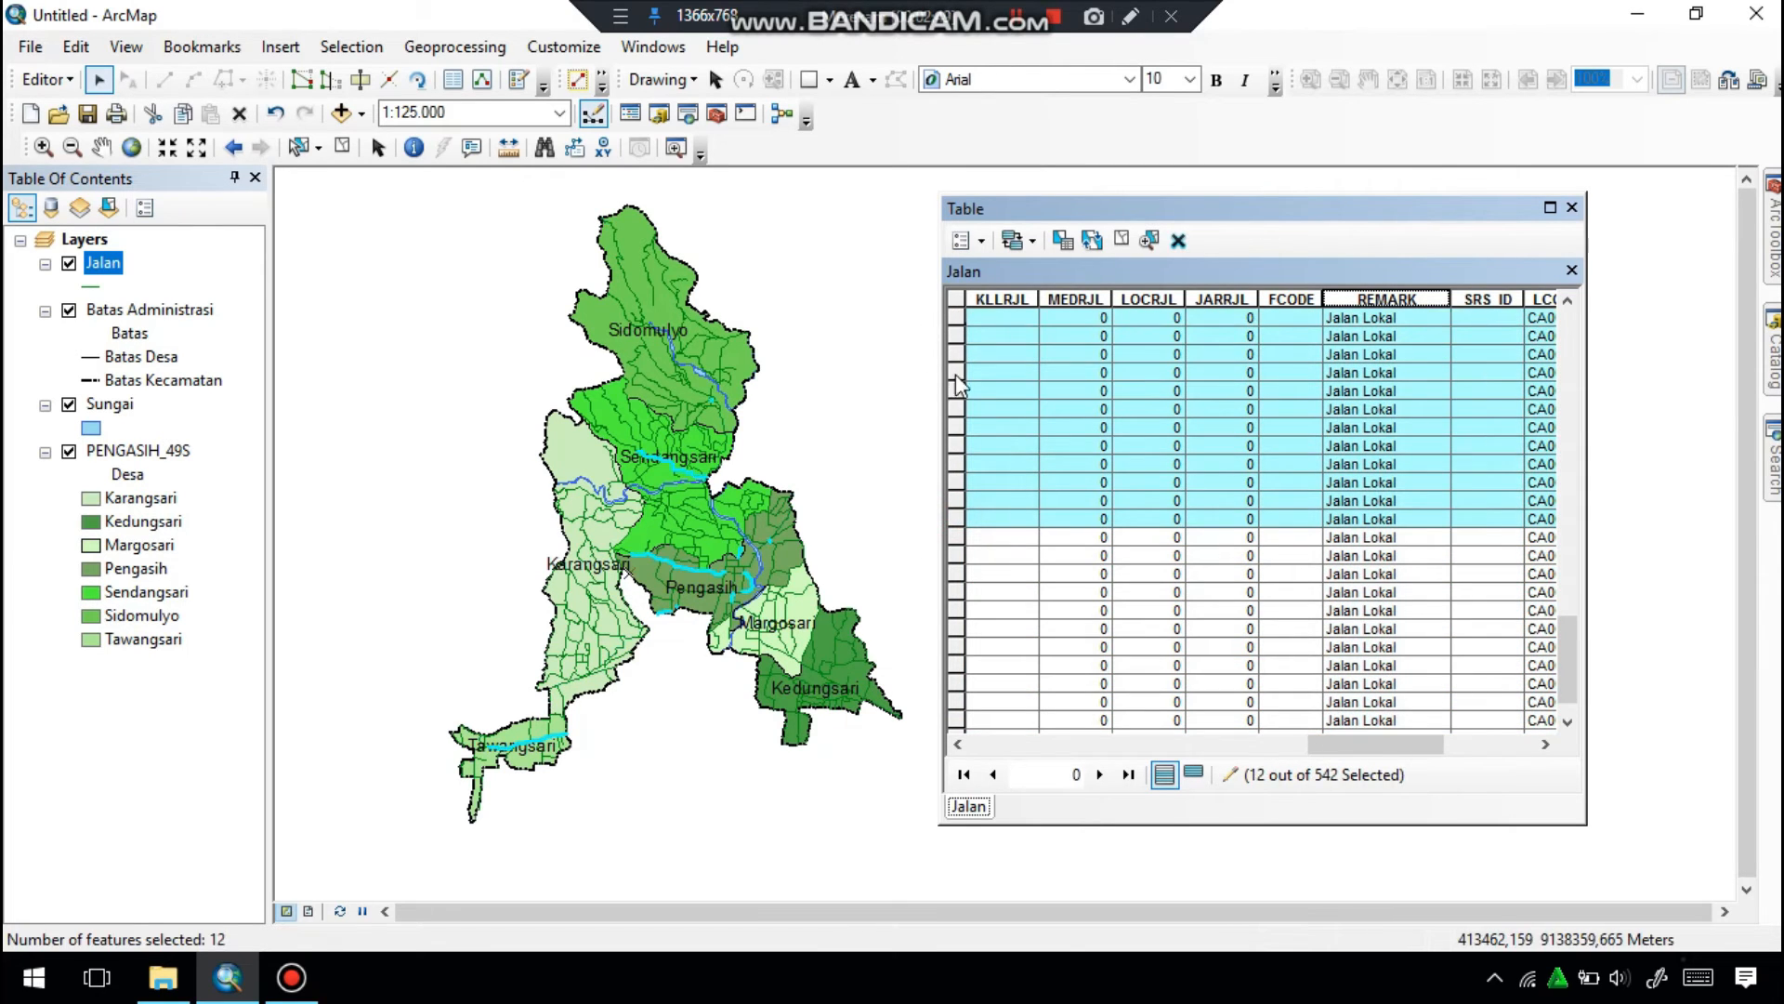
{"action": "scroll", "coordinate": [996, 564], "scroll_direction": "up", "scroll_amount": 5}
{"action": "left_click_drag", "start_coordinate": [958, 575], "coordinate": [962, 311]}
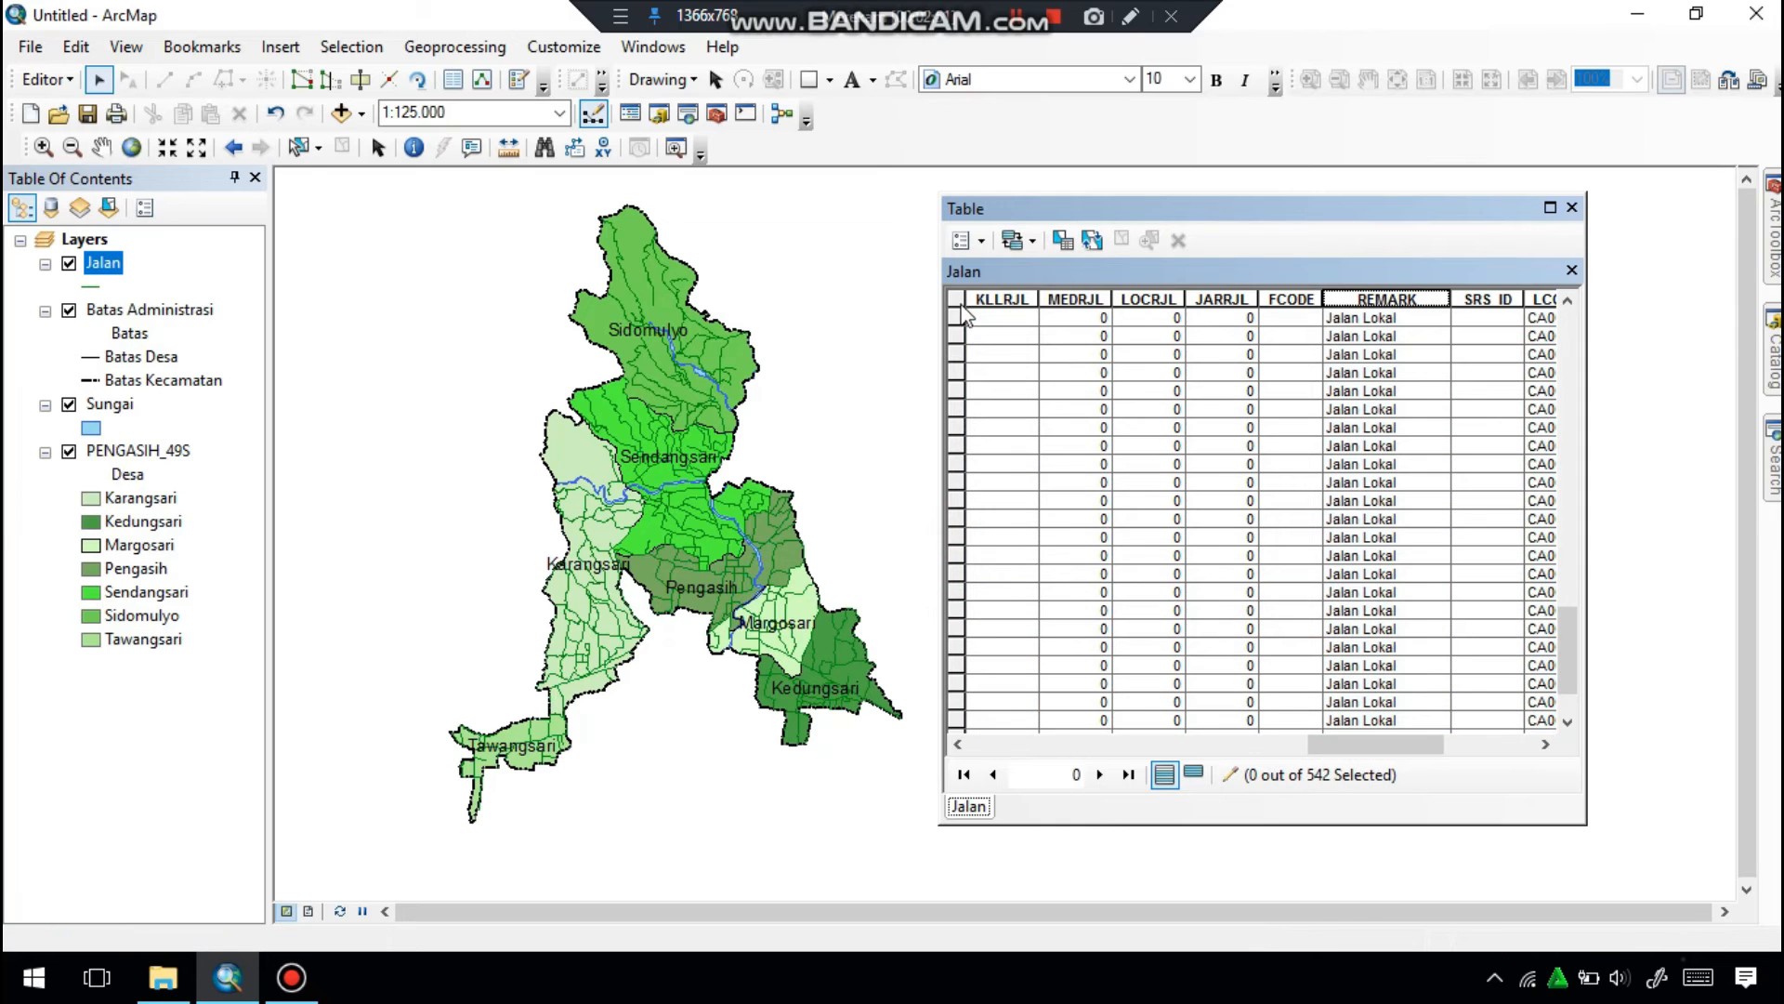
Select the Jalan Lain records in the Jalan table in successive batches and delete each batch until none remain.
{"action": "mouse_move", "coordinate": [1569, 632]}
{"action": "left_mouse_down"}
{"action": "mouse_move", "coordinate": [1570, 583]}
{"action": "mouse_move", "coordinate": [1568, 621]}
{"action": "left_mouse_up"}
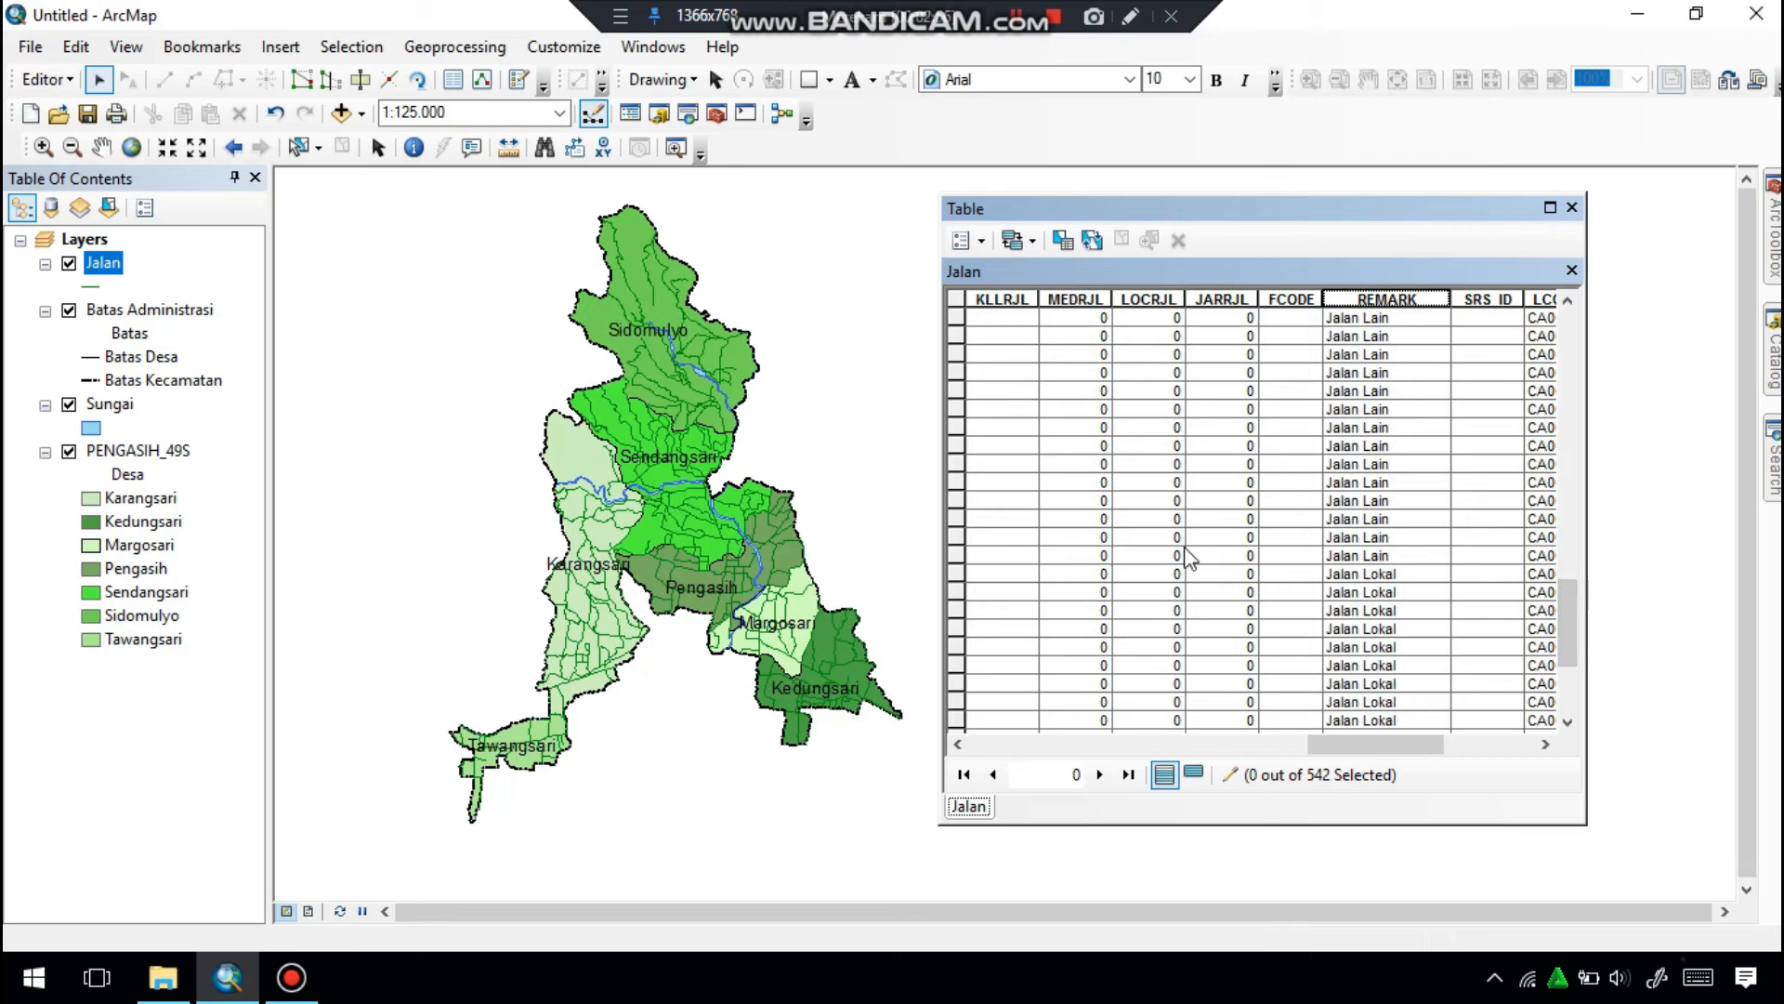
{"action": "left_click_drag", "start_coordinate": [955, 555], "coordinate": [954, 340]}
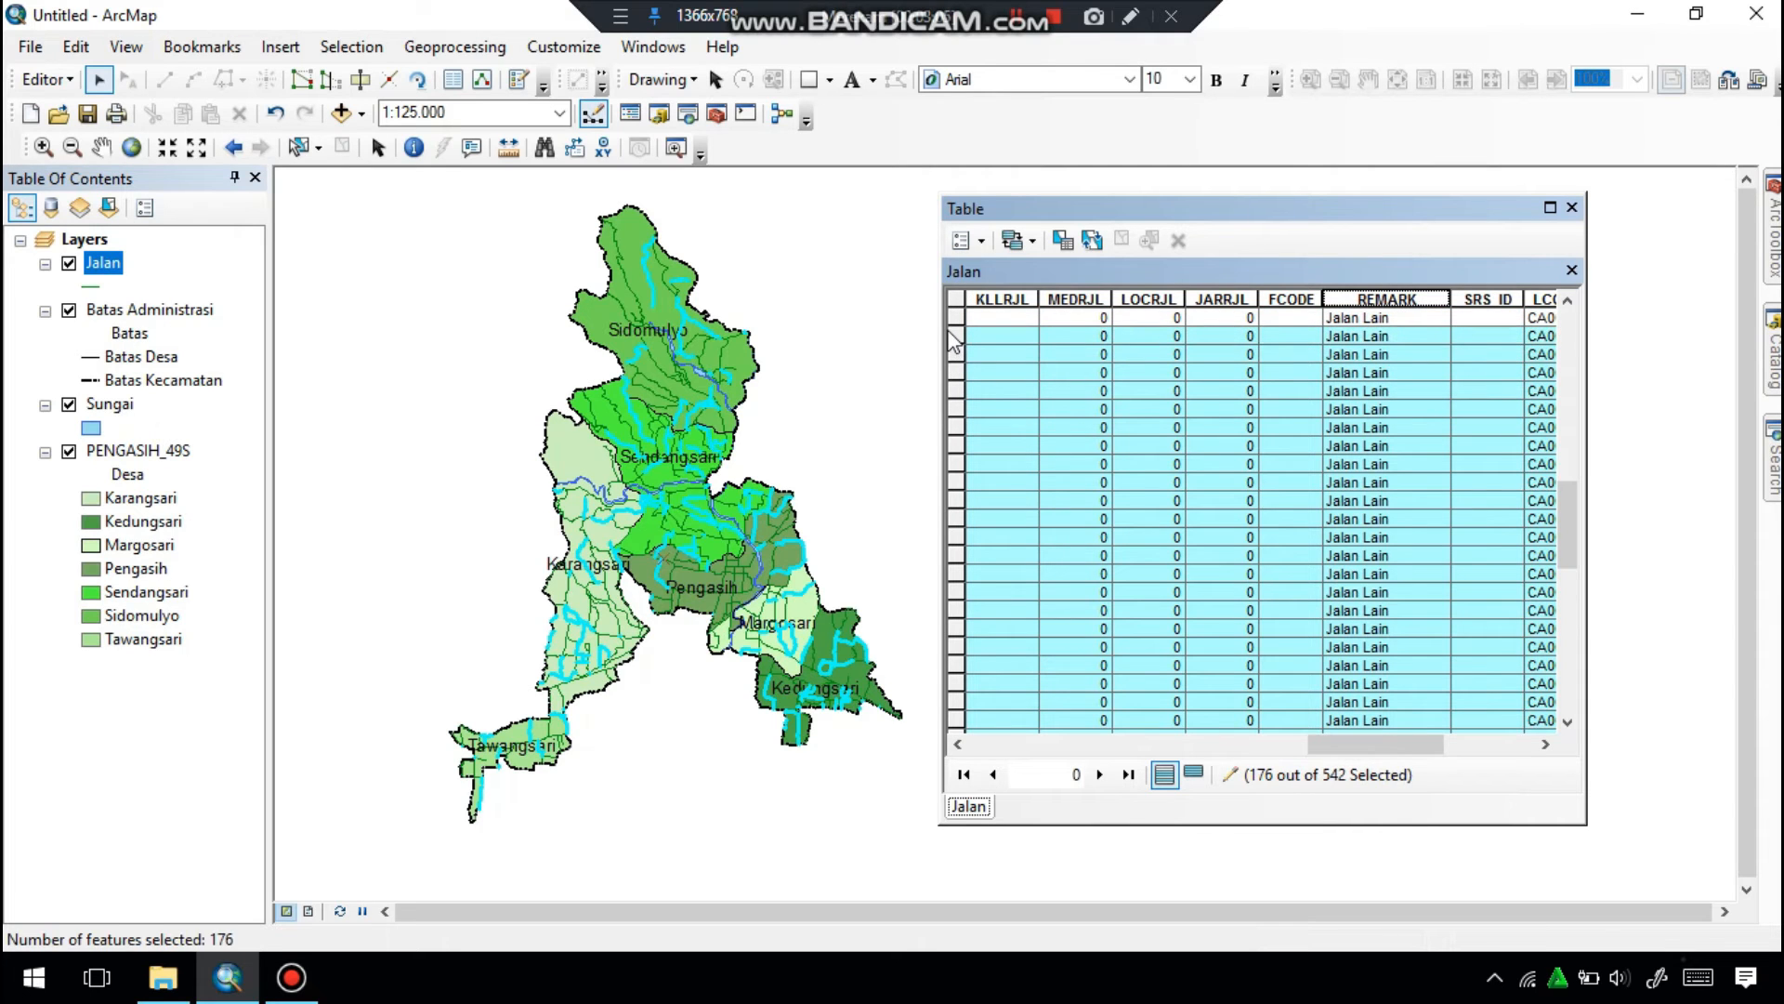
{"action": "left_click", "coordinate": [1178, 239]}
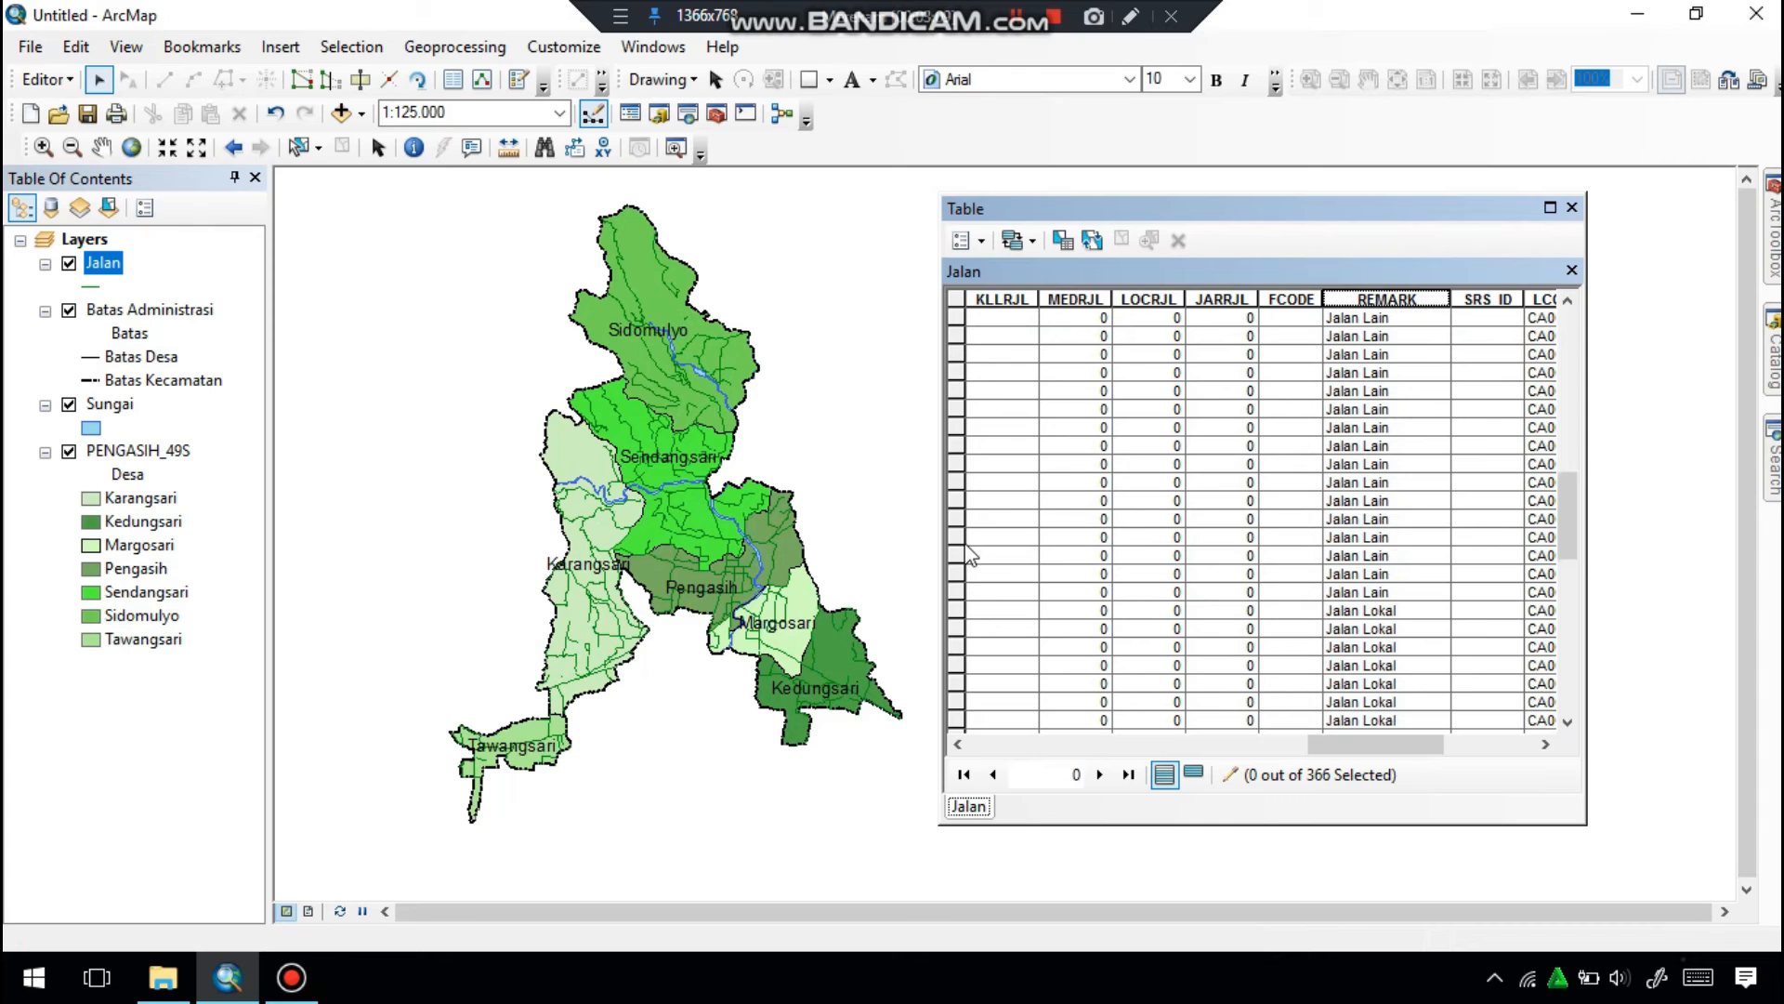
{"action": "left_click", "coordinate": [960, 629]}
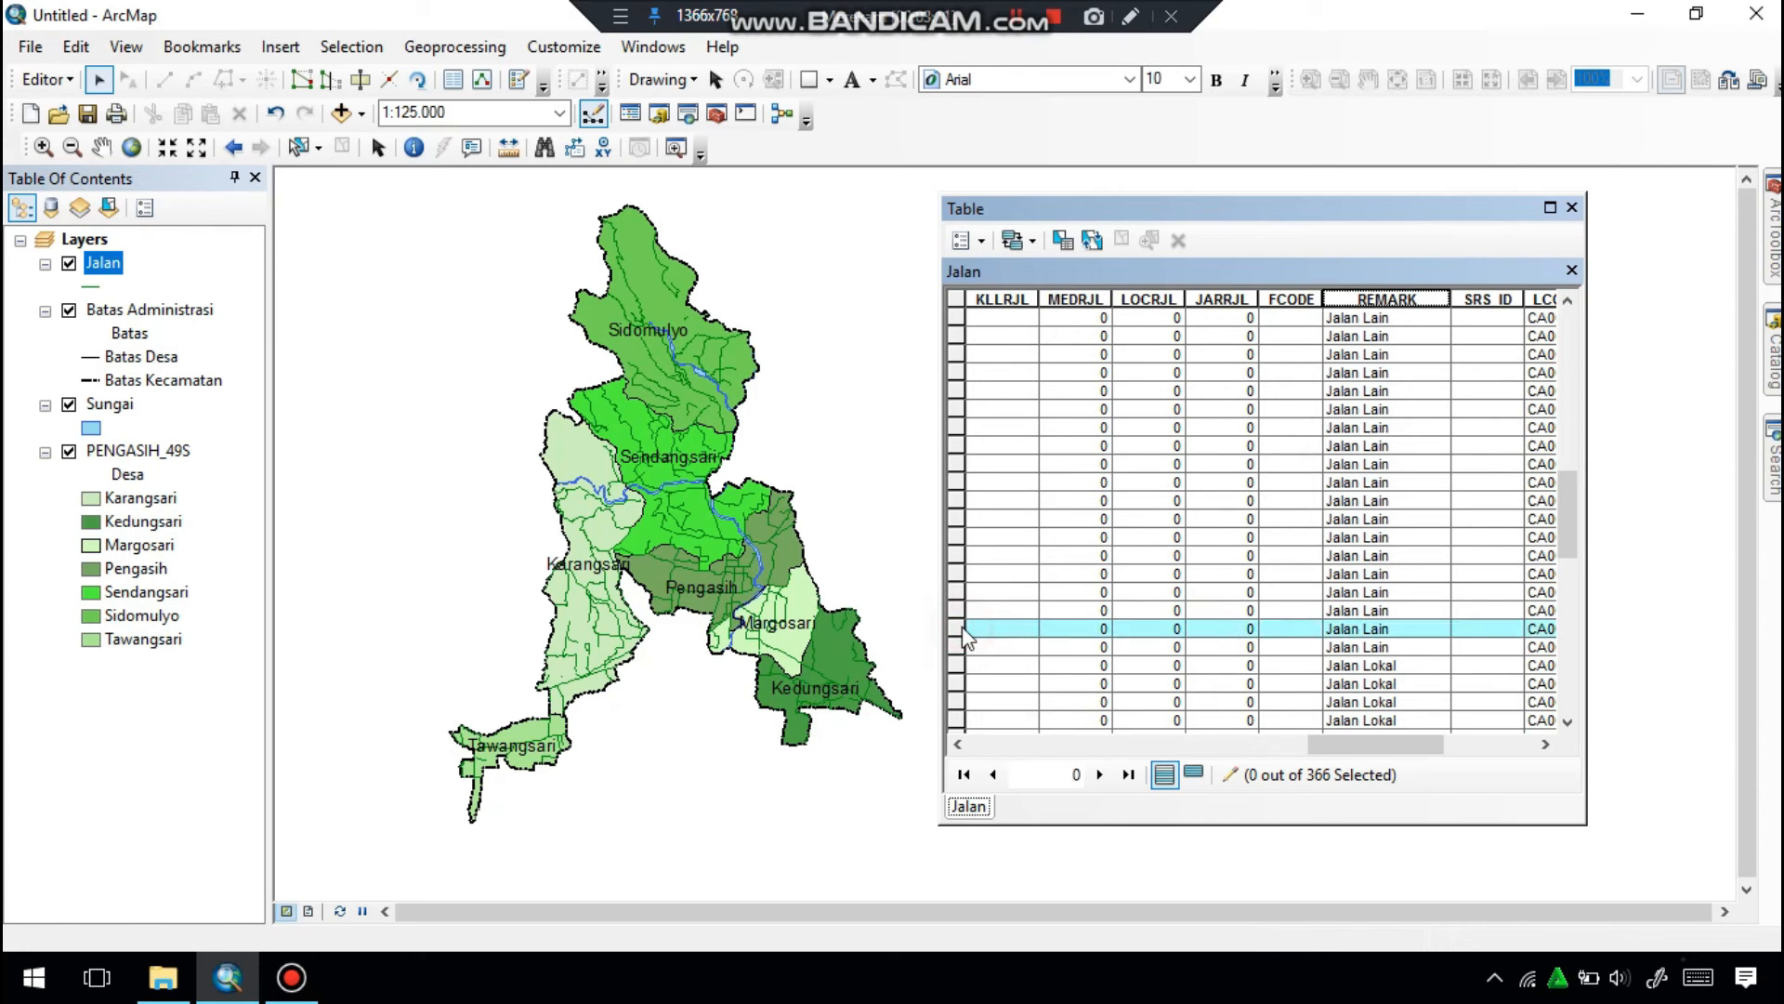
{"action": "left_click_drag", "start_coordinate": [956, 643], "coordinate": [996, 303]}
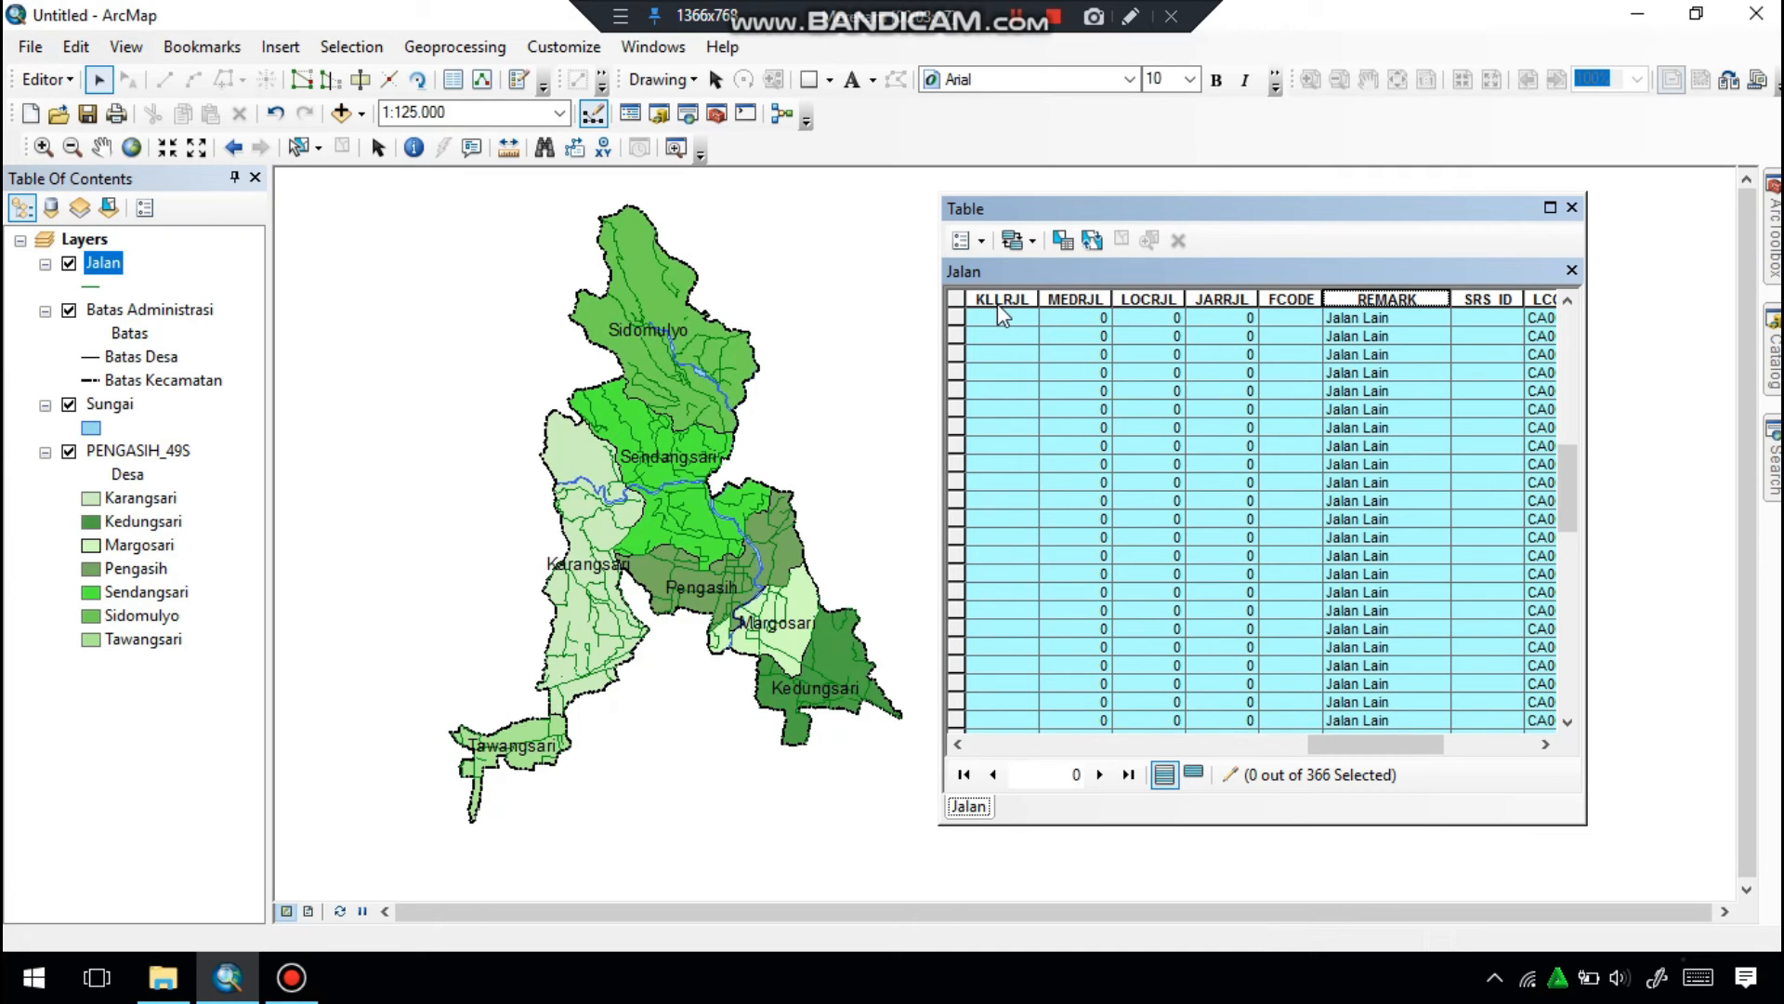
{"action": "left_click_drag", "start_coordinate": [996, 303], "coordinate": [952, 312]}
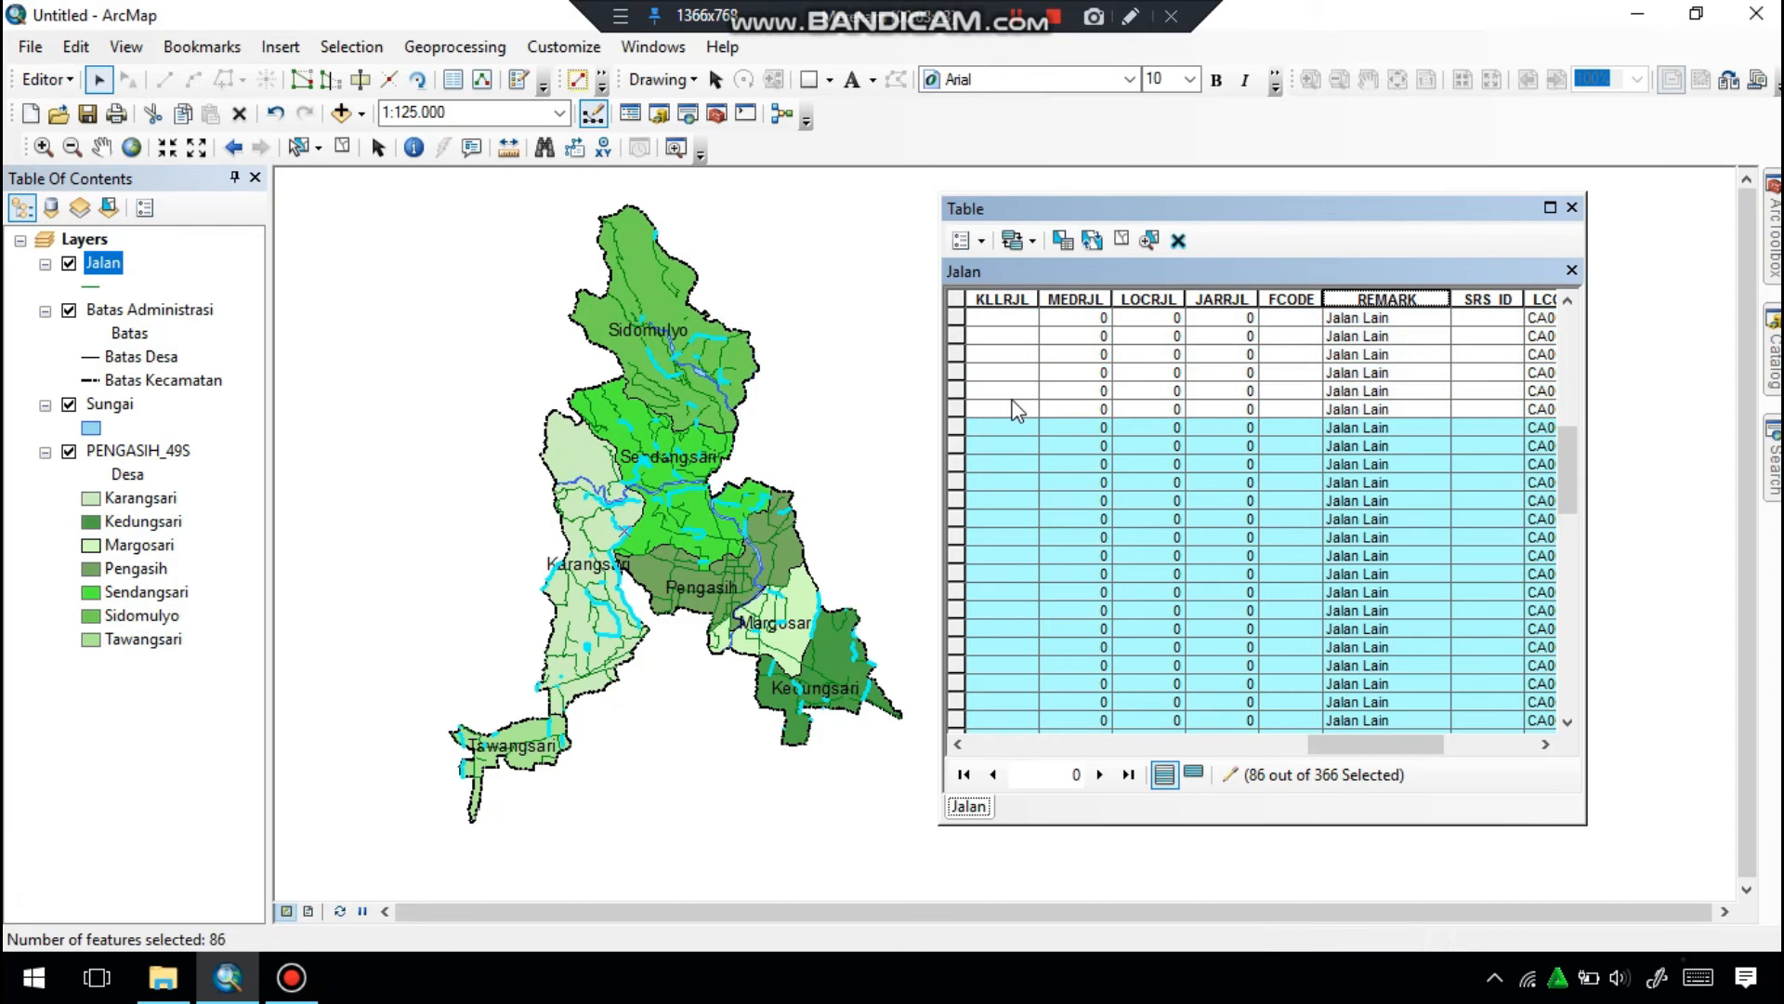
{"action": "left_click", "coordinate": [1178, 239]}
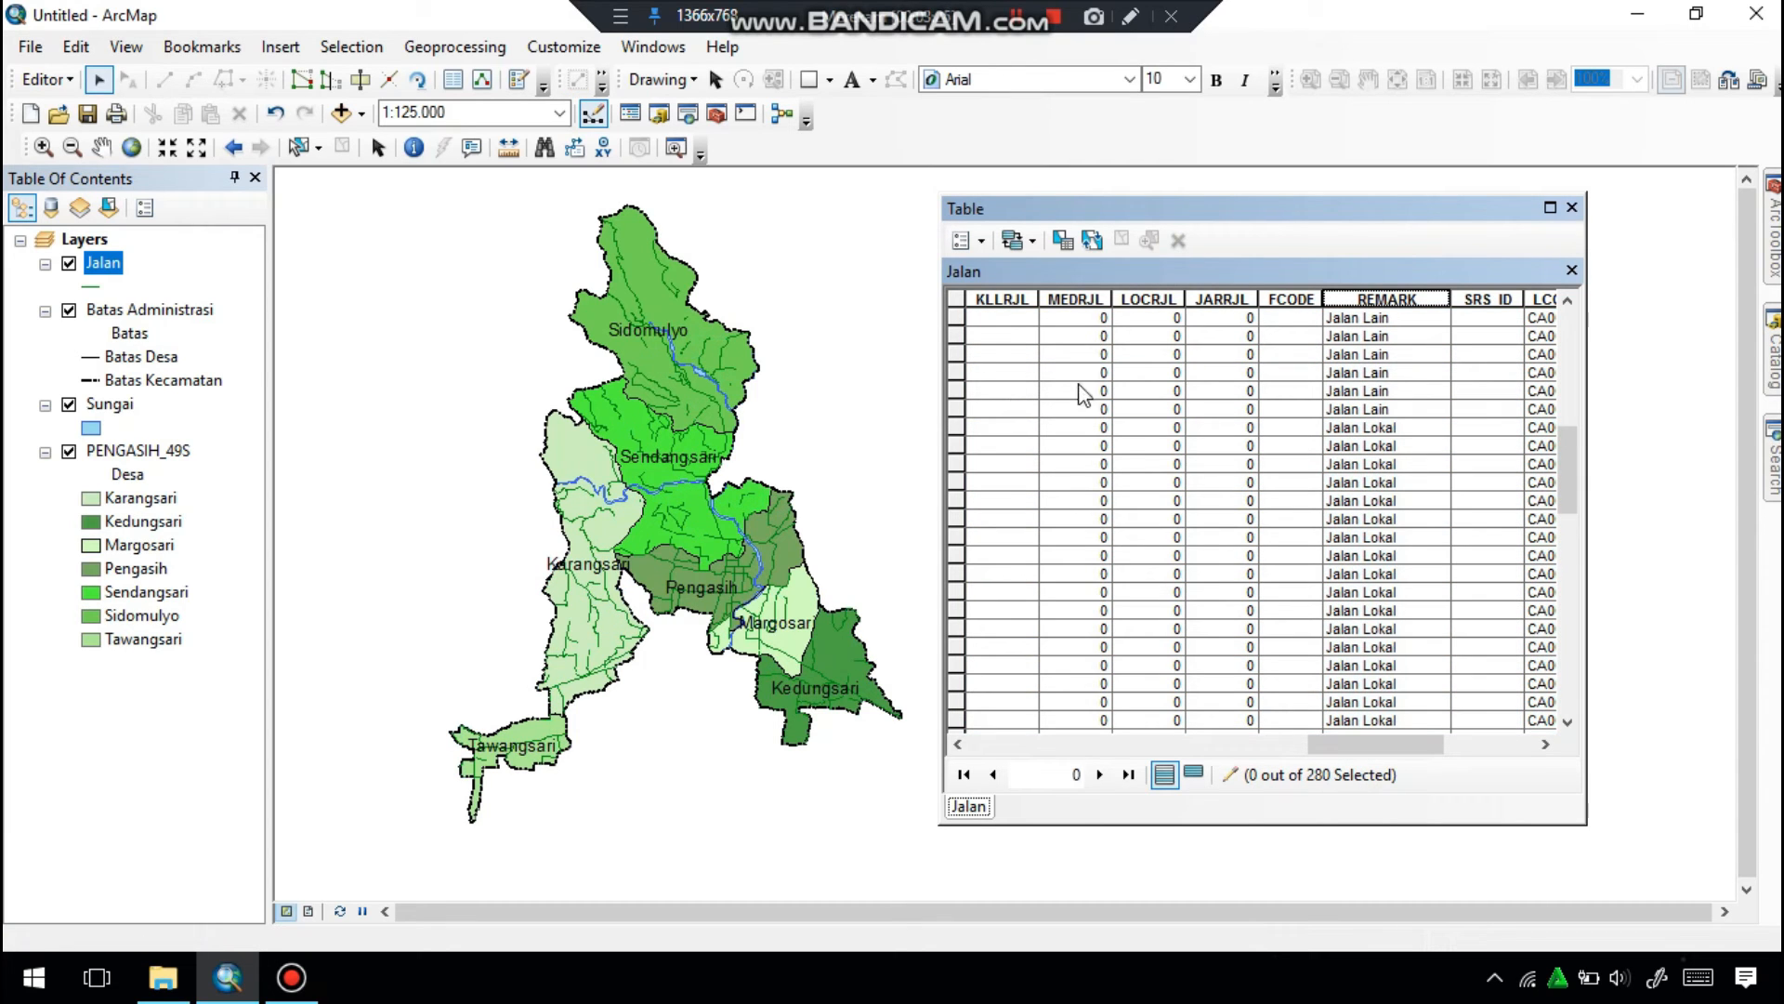
{"action": "left_click_drag", "start_coordinate": [955, 683], "coordinate": [951, 300]}
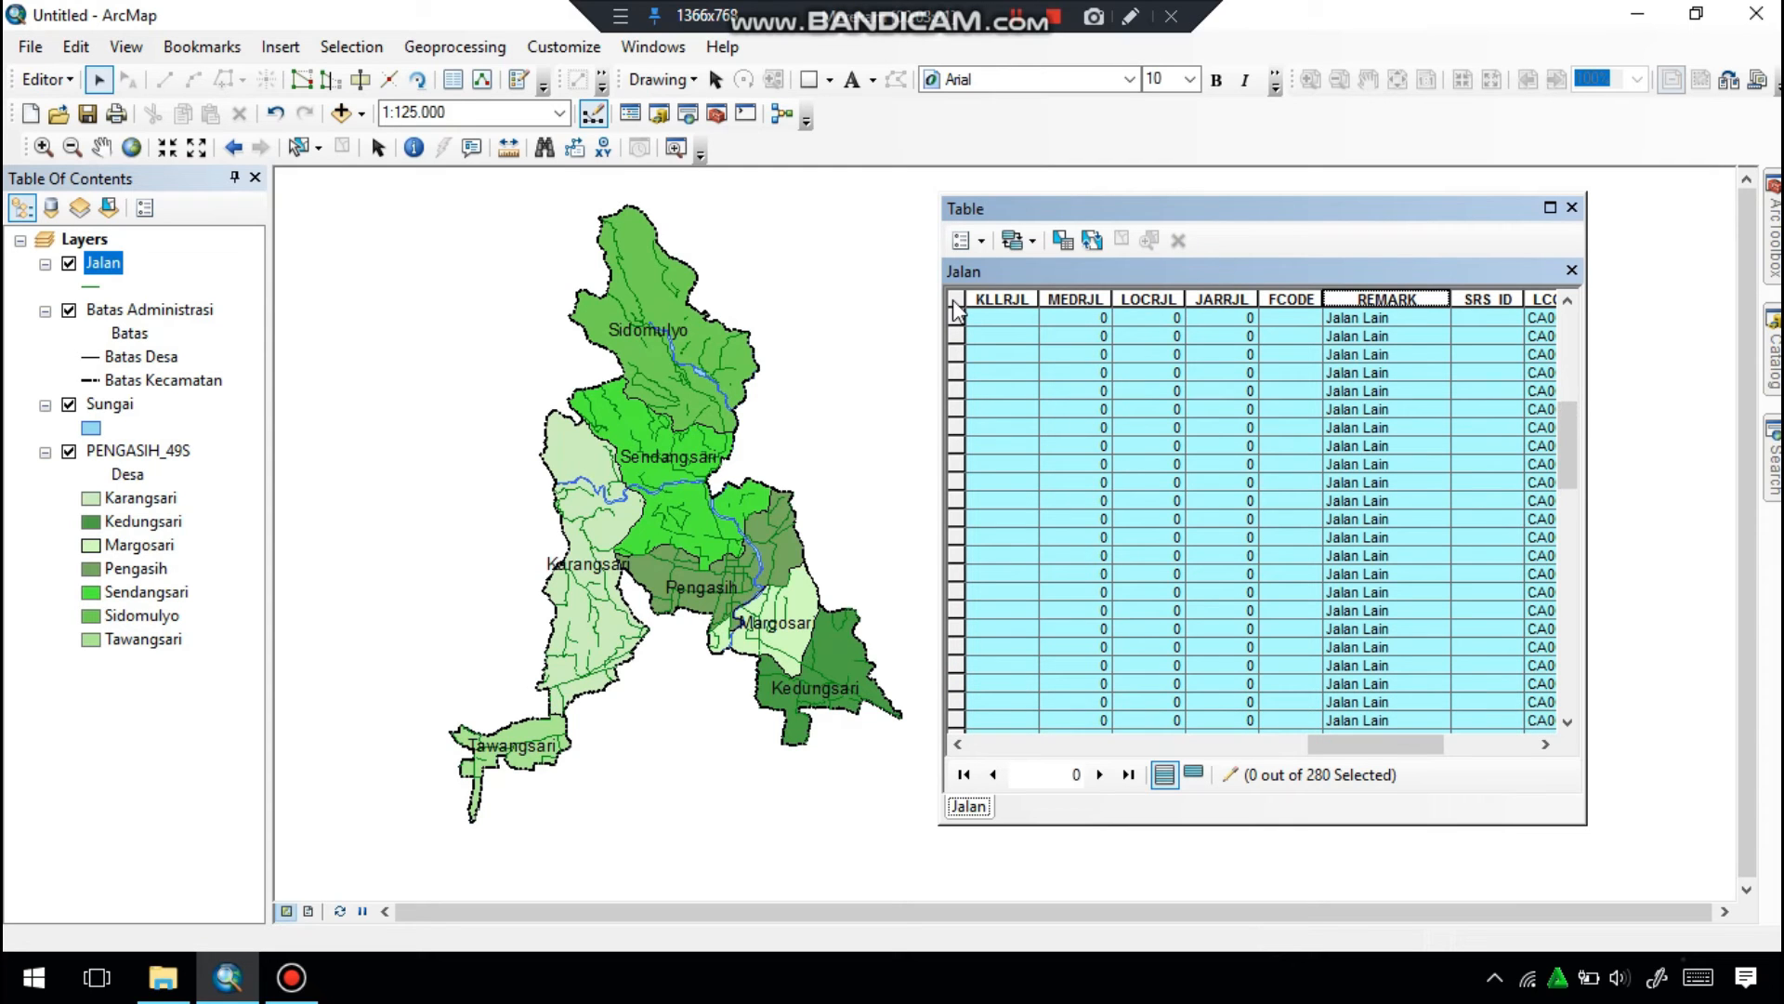
{"action": "mouse_move", "coordinate": [952, 300]}
{"action": "left_mouse_down"}
{"action": "mouse_move", "coordinate": [972, 398]}
{"action": "mouse_move", "coordinate": [953, 317]}
{"action": "left_mouse_up"}
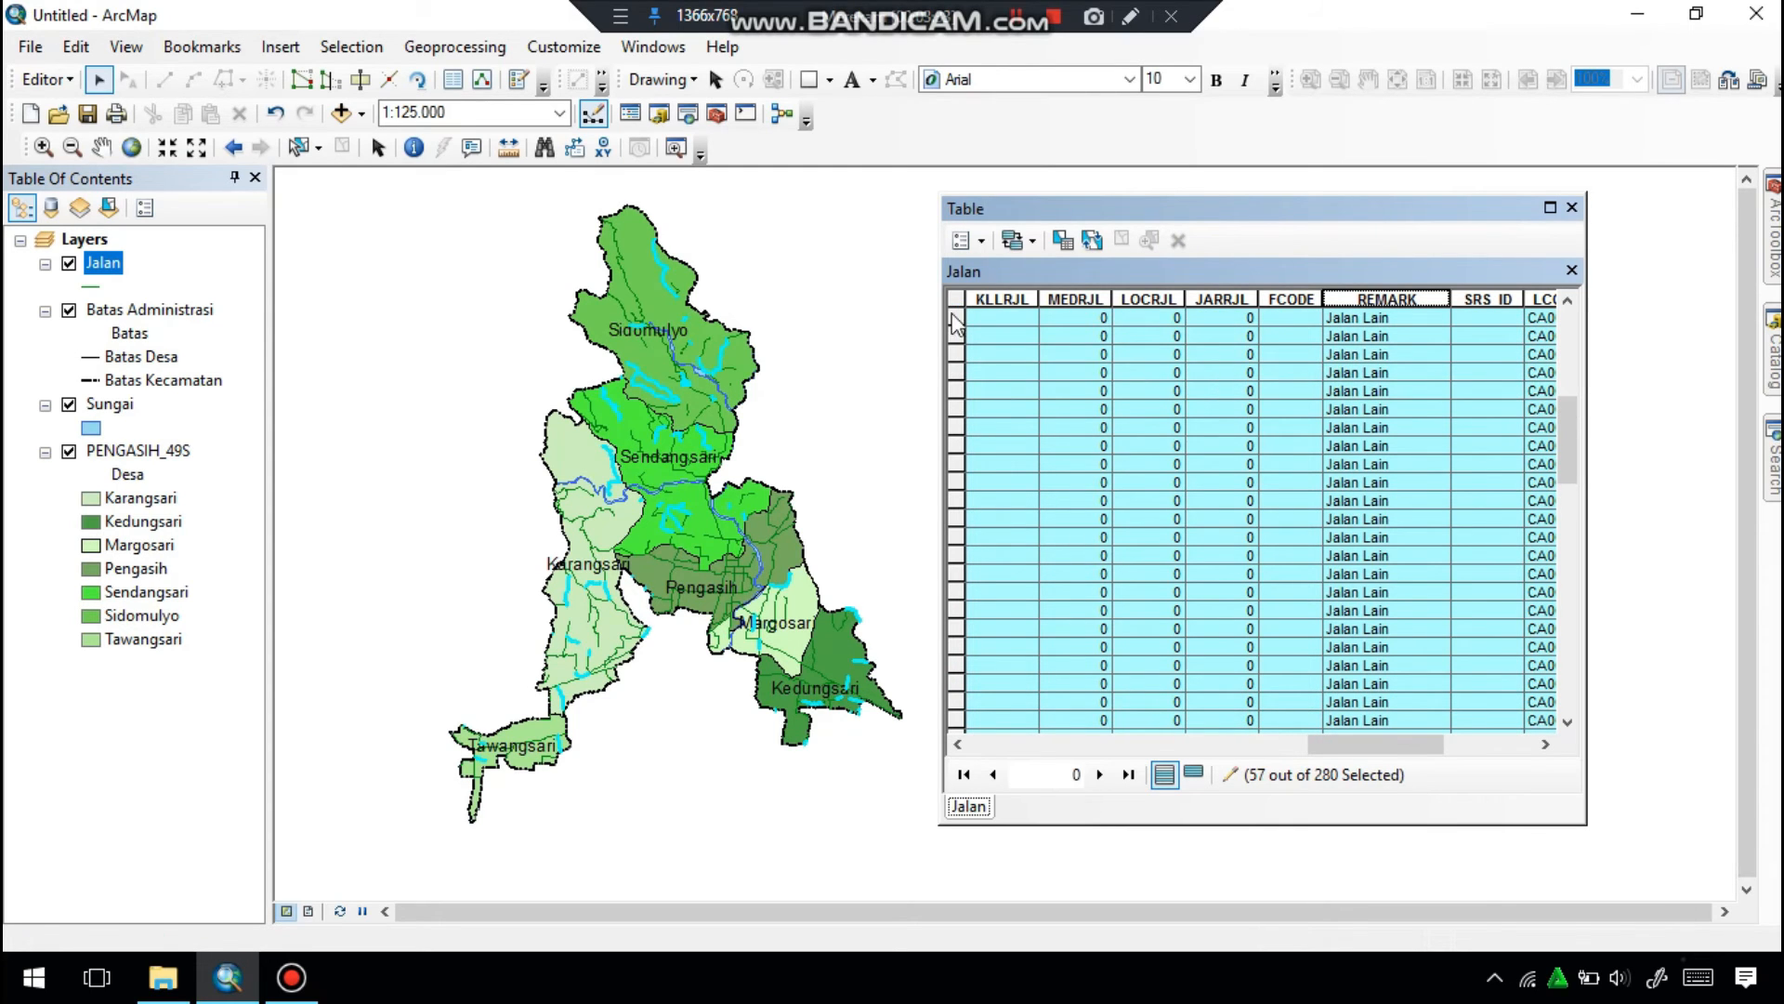
{"action": "left_click", "coordinate": [1188, 249]}
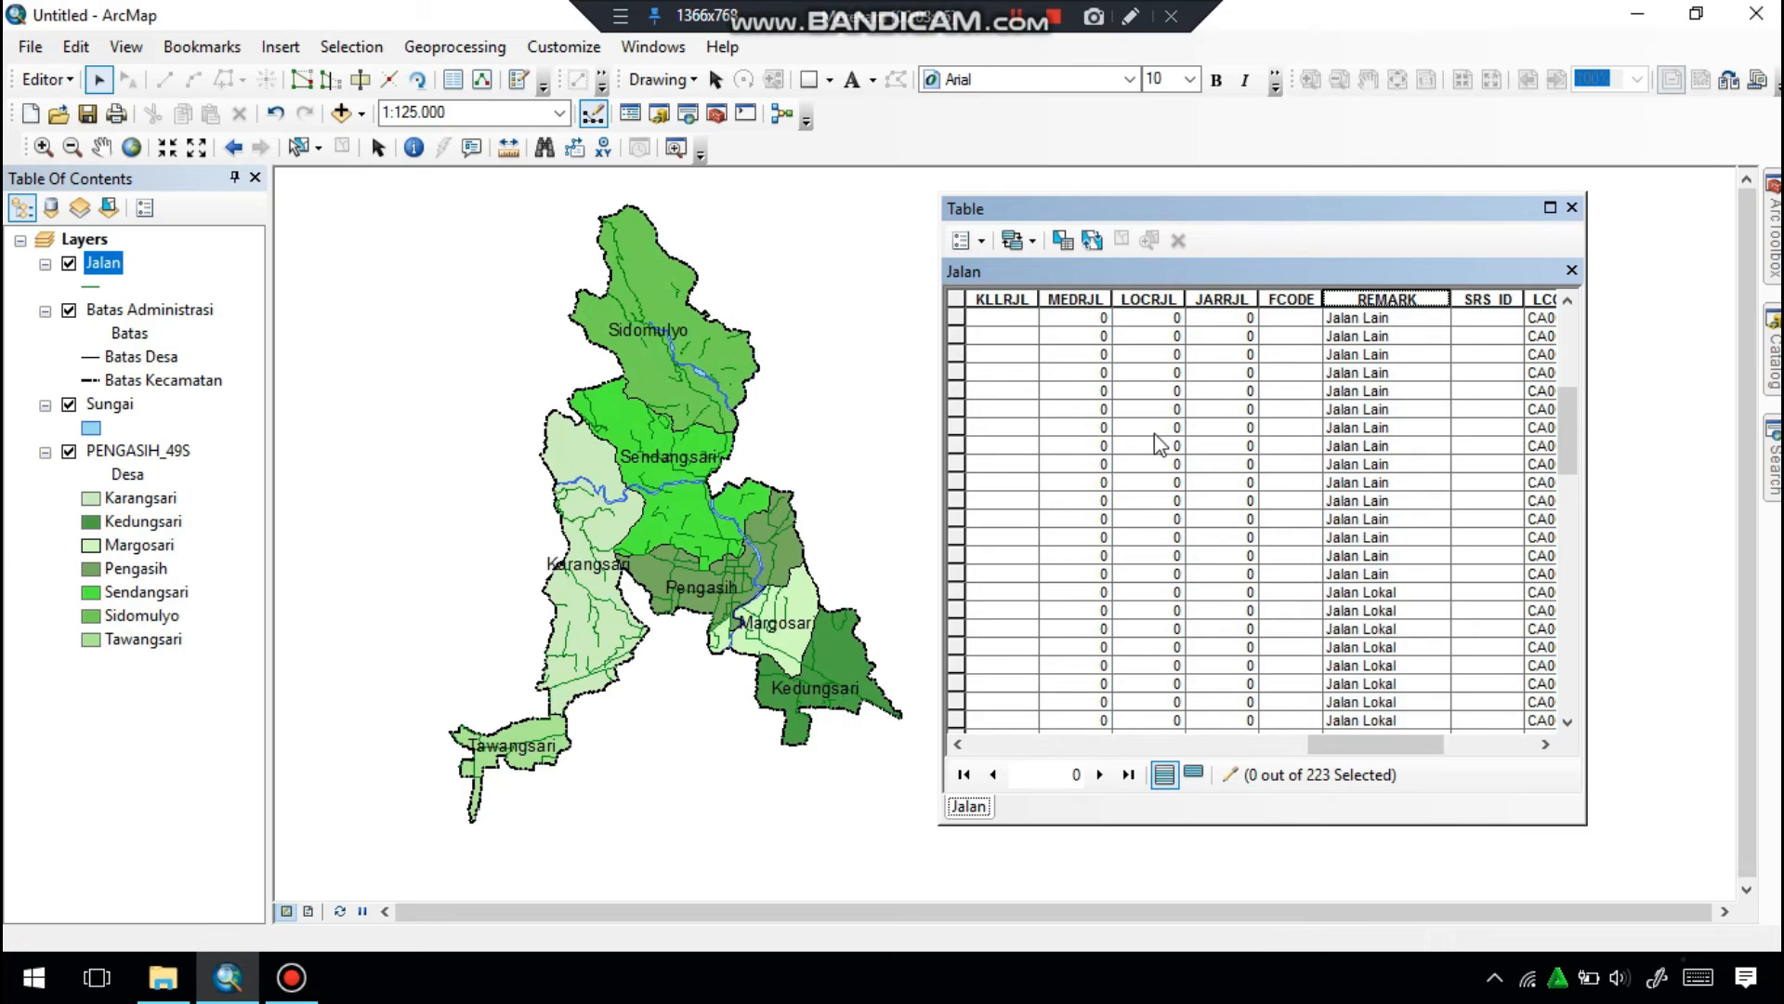
{"action": "left_click_drag", "start_coordinate": [957, 626], "coordinate": [957, 409]}
{"action": "left_click", "coordinate": [1175, 249]}
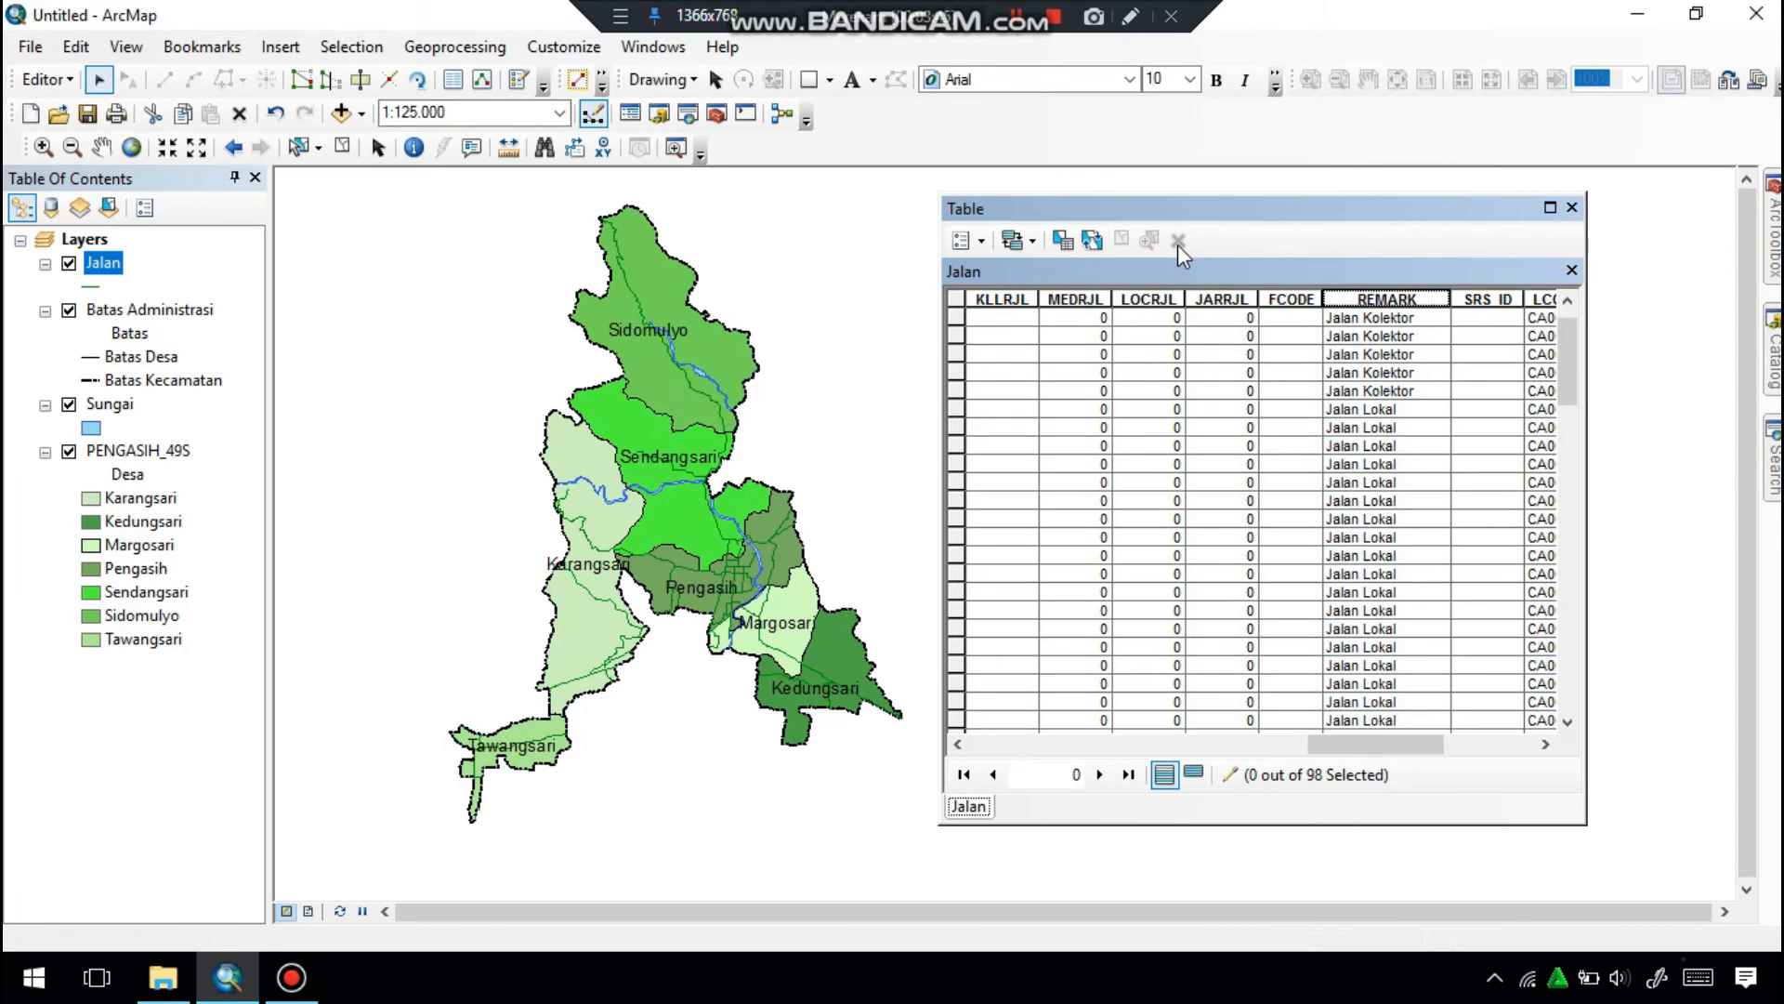
End the edit session on the Jalan layer, saving the edits, and close its attribute table.
{"action": "left_click_drag", "start_coordinate": [1565, 365], "coordinate": [1498, 712]}
{"action": "left_click", "coordinate": [46, 79]}
{"action": "left_click", "coordinate": [102, 131]}
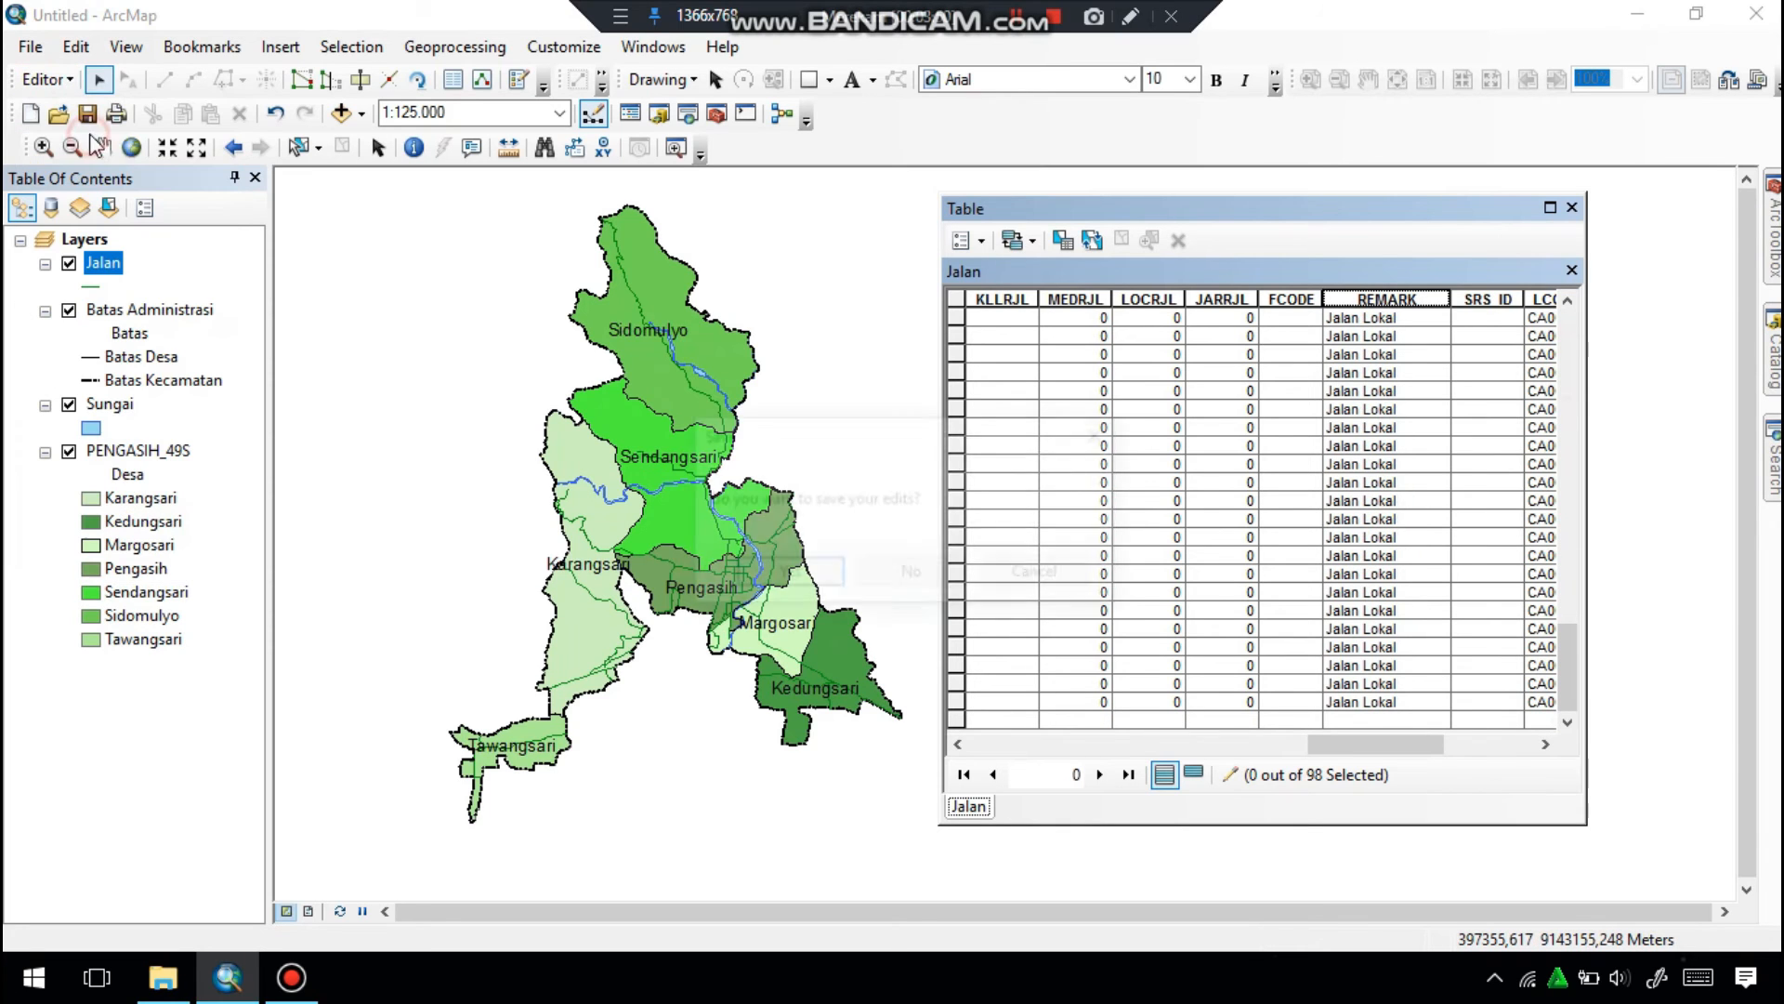
{"action": "left_click", "coordinate": [797, 571]}
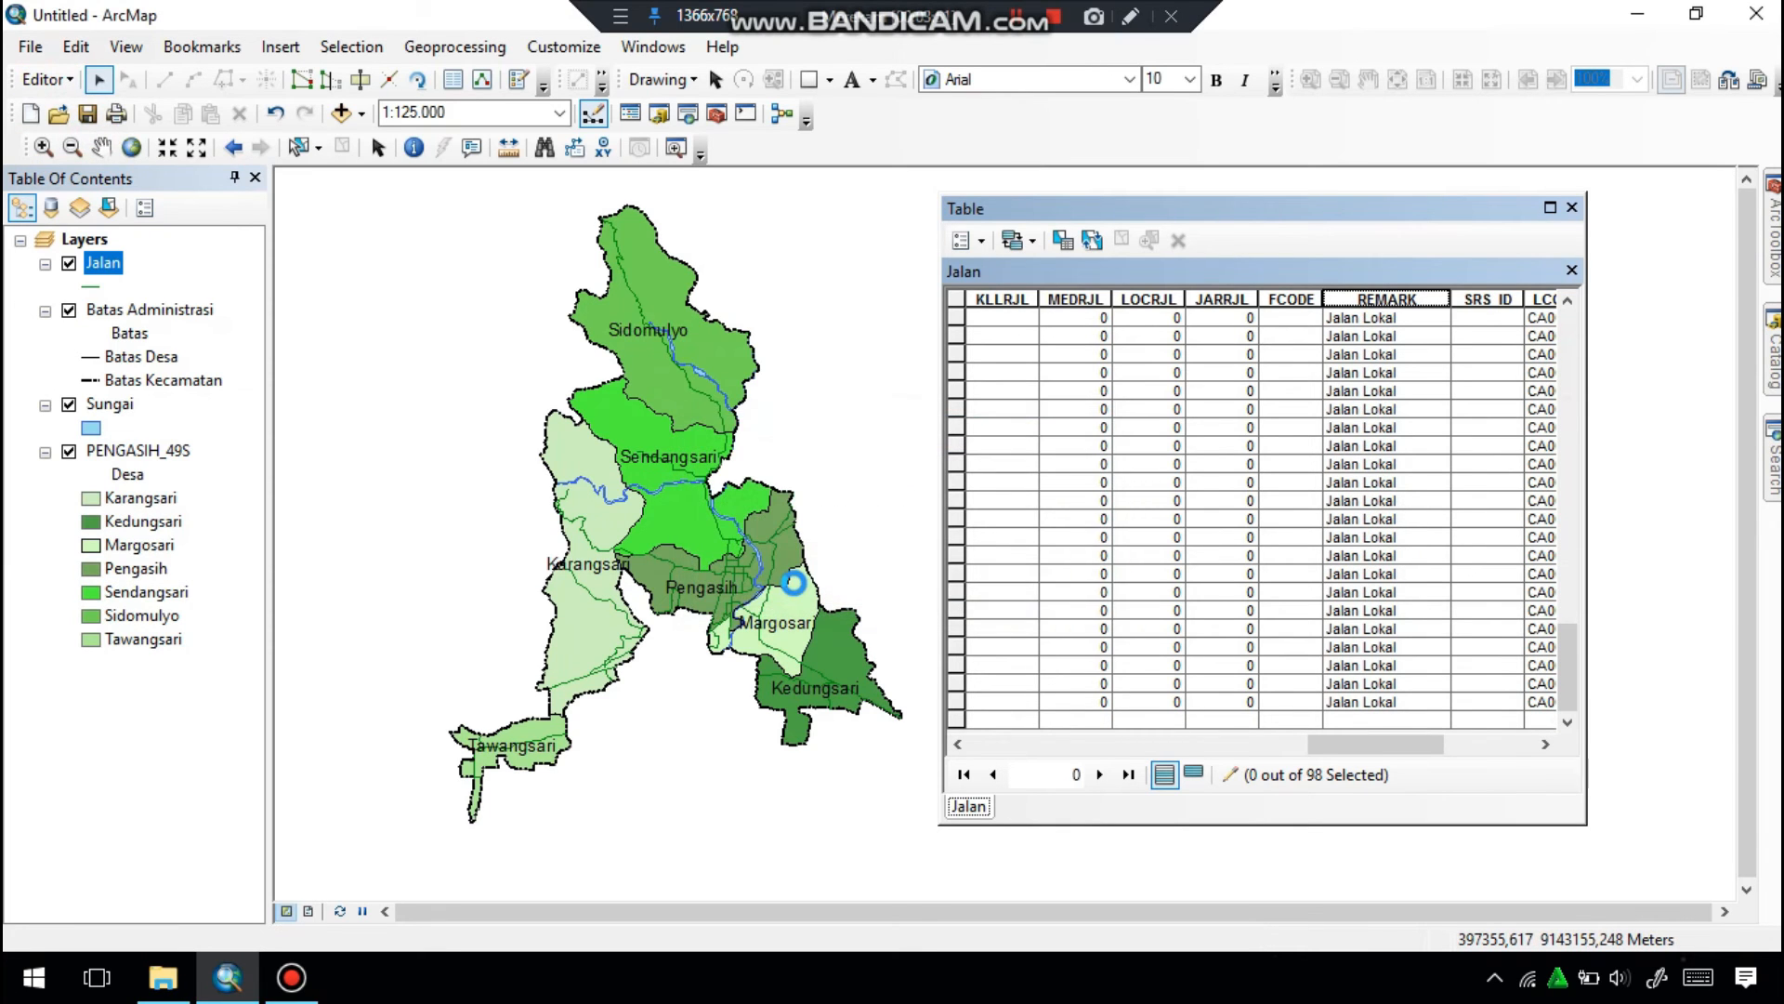
{"action": "left_click", "coordinate": [1574, 209]}
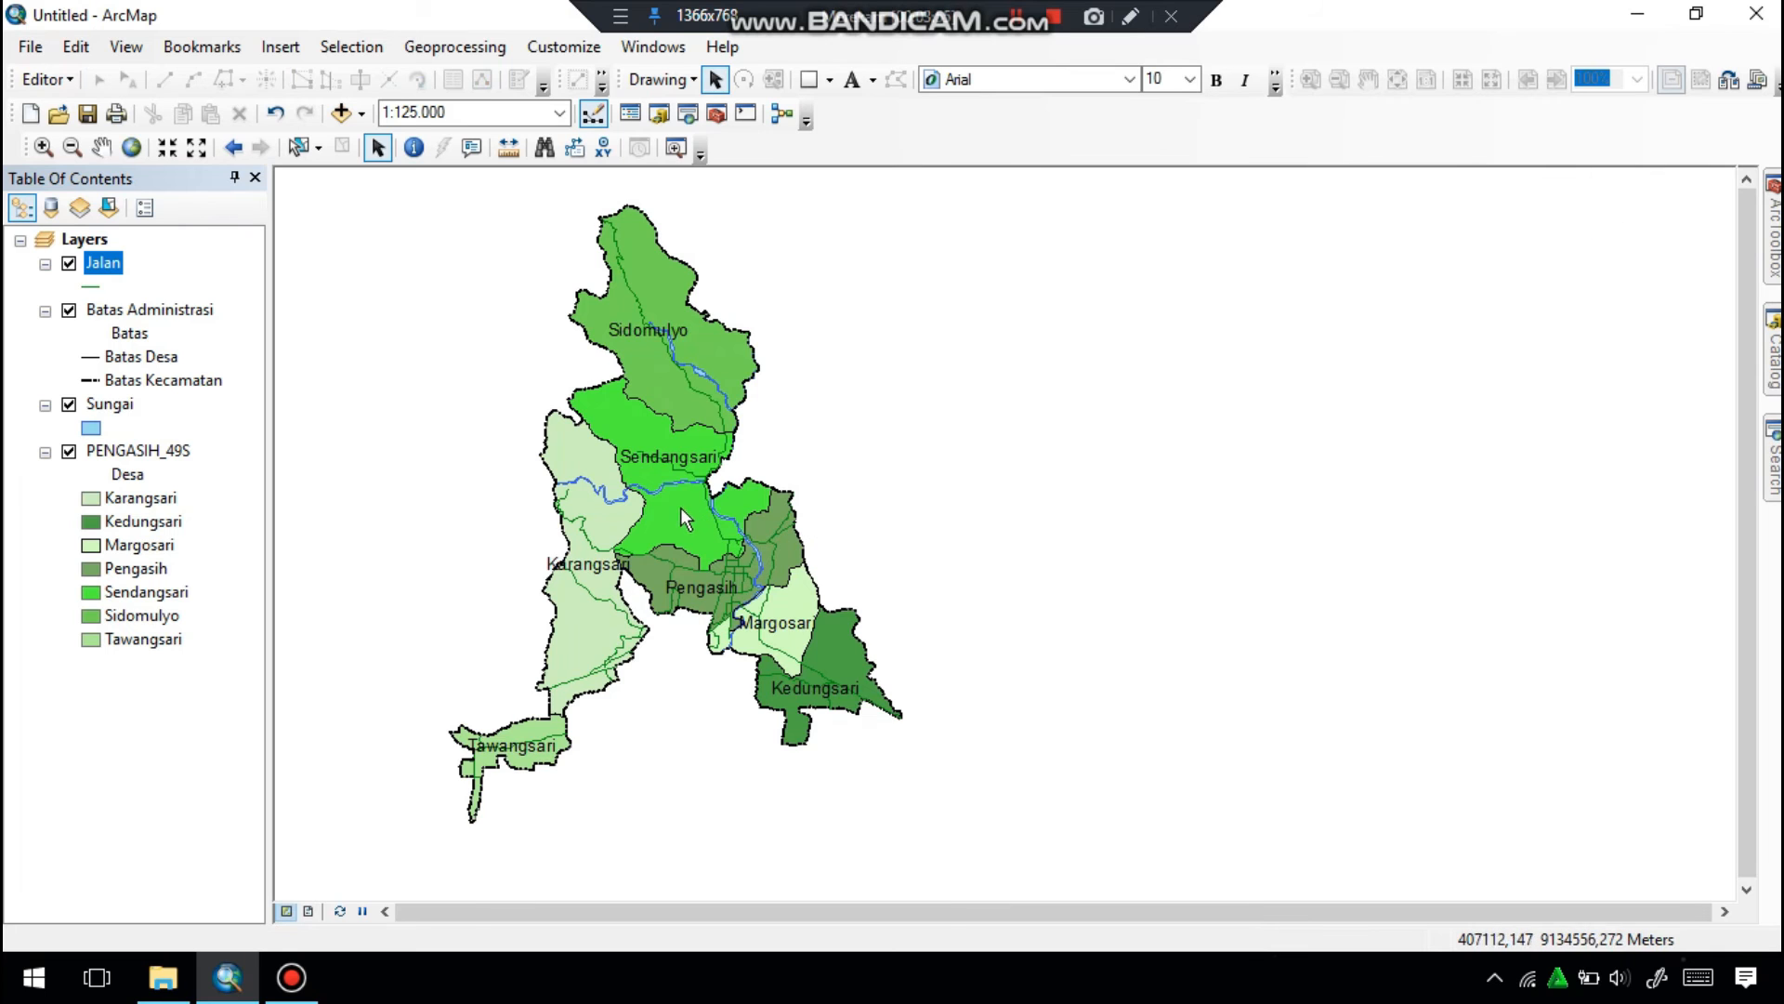
Symbolize the Jalan layer with the Major Road line style and set its line width to 0.
{"action": "left_click", "coordinate": [102, 146]}
{"action": "left_click_drag", "start_coordinate": [620, 467], "coordinate": [944, 490]}
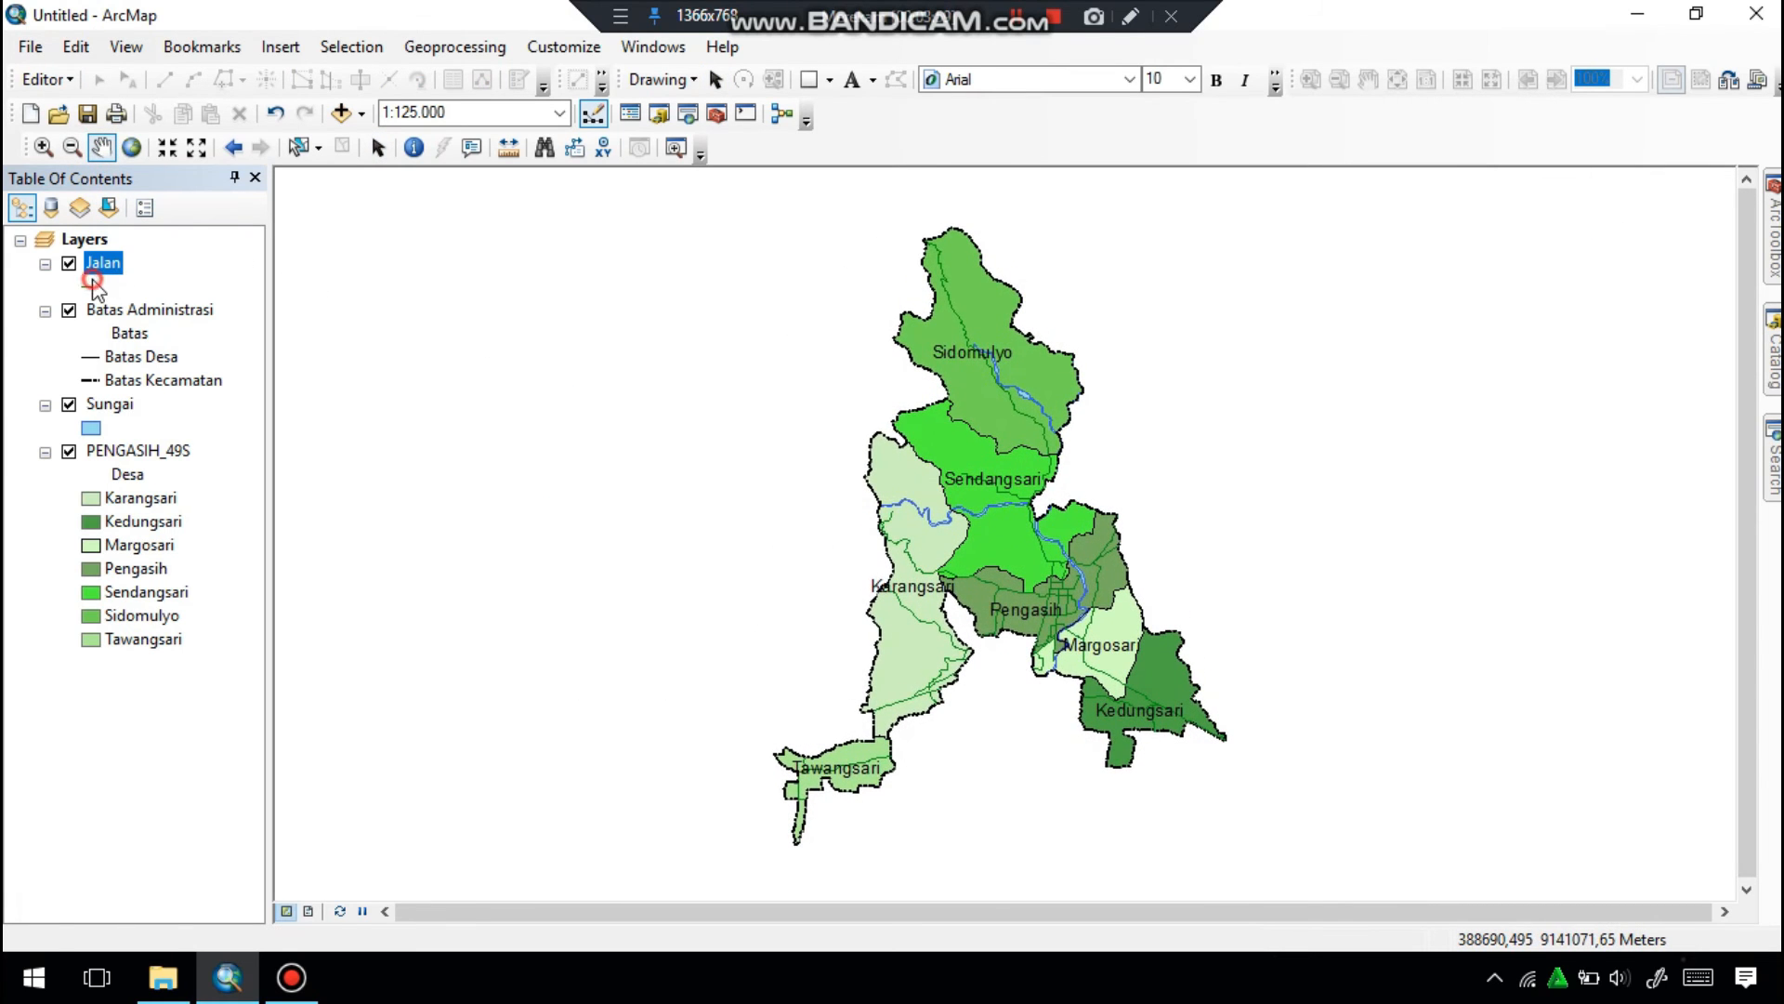
{"action": "left_click", "coordinate": [93, 283]}
{"action": "left_click", "coordinate": [481, 441]}
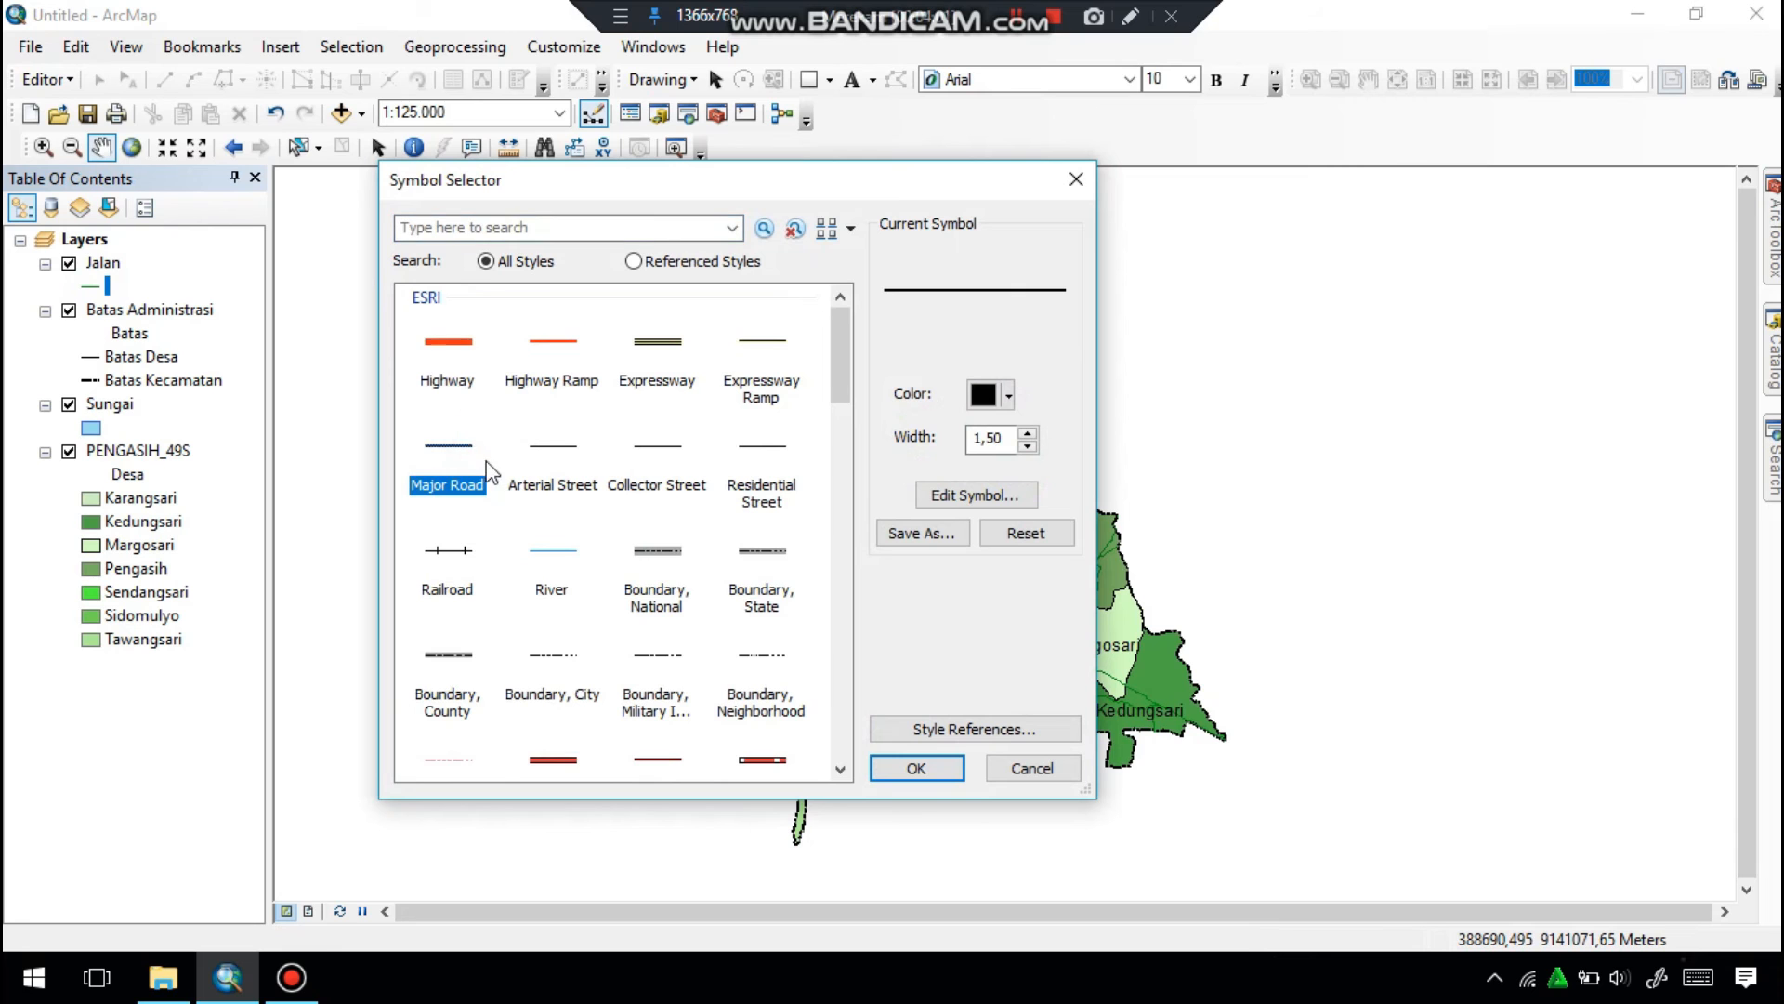
{"action": "left_click", "coordinate": [914, 762]}
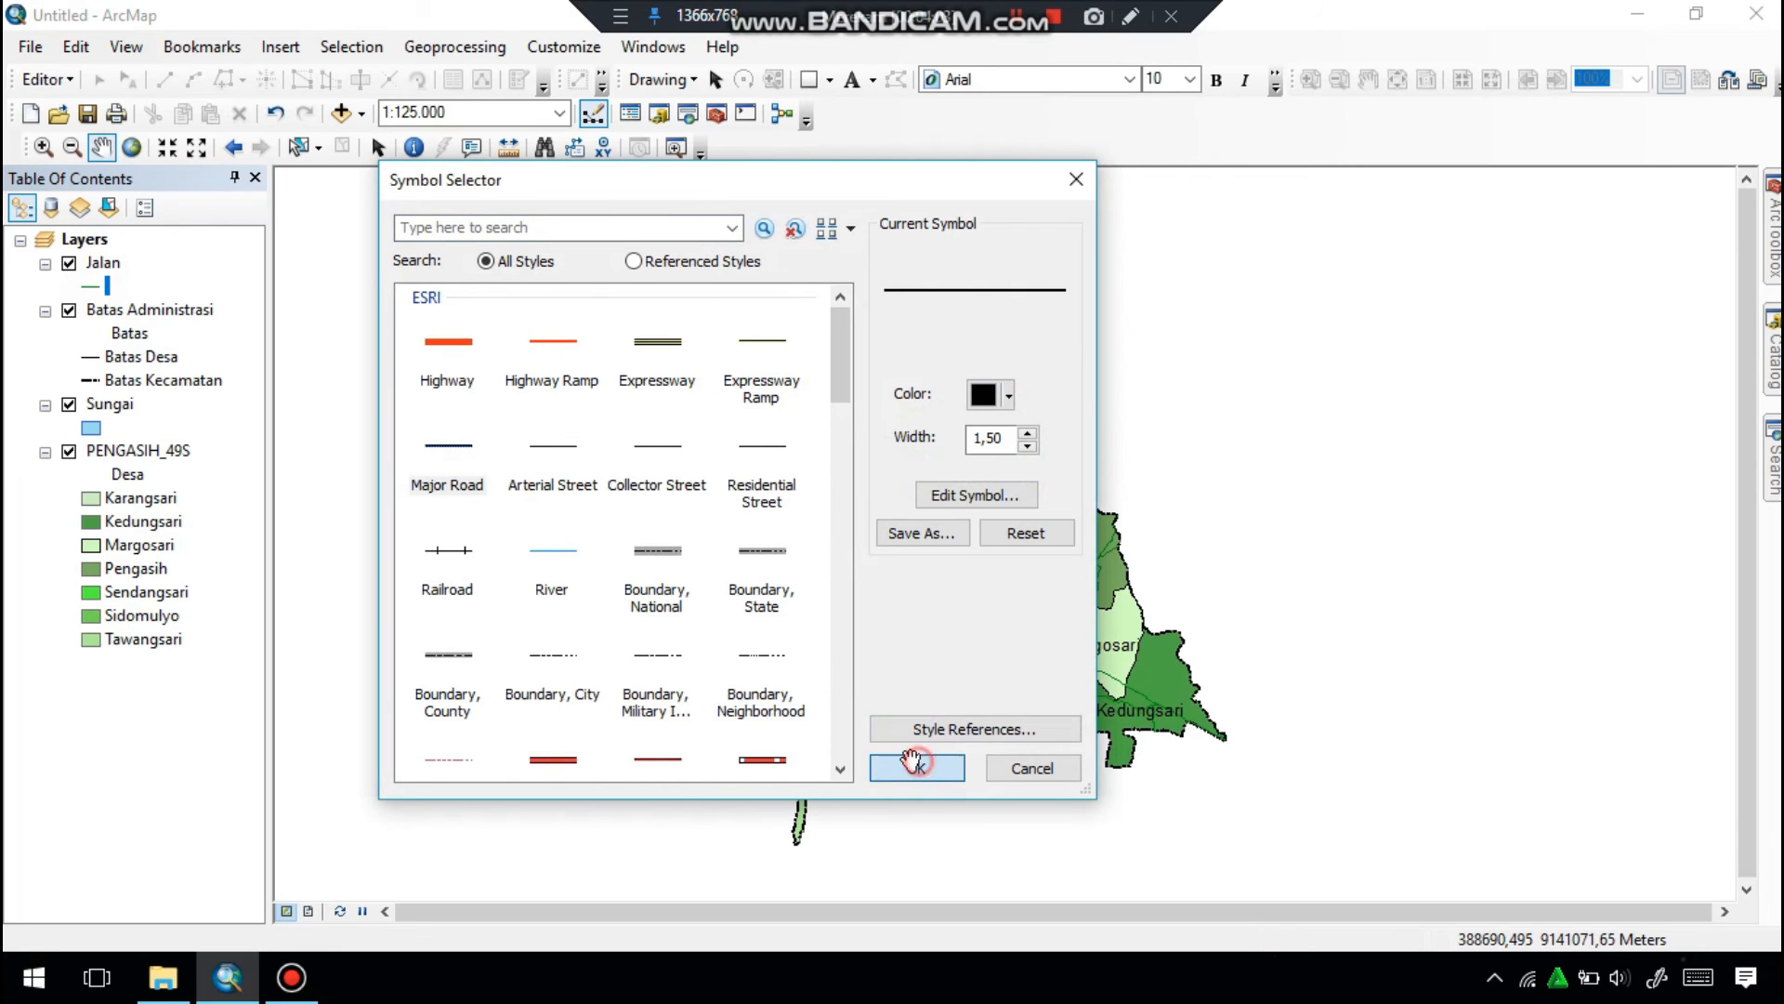
{"action": "left_click", "coordinate": [101, 286]}
{"action": "left_click", "coordinate": [1027, 444]}
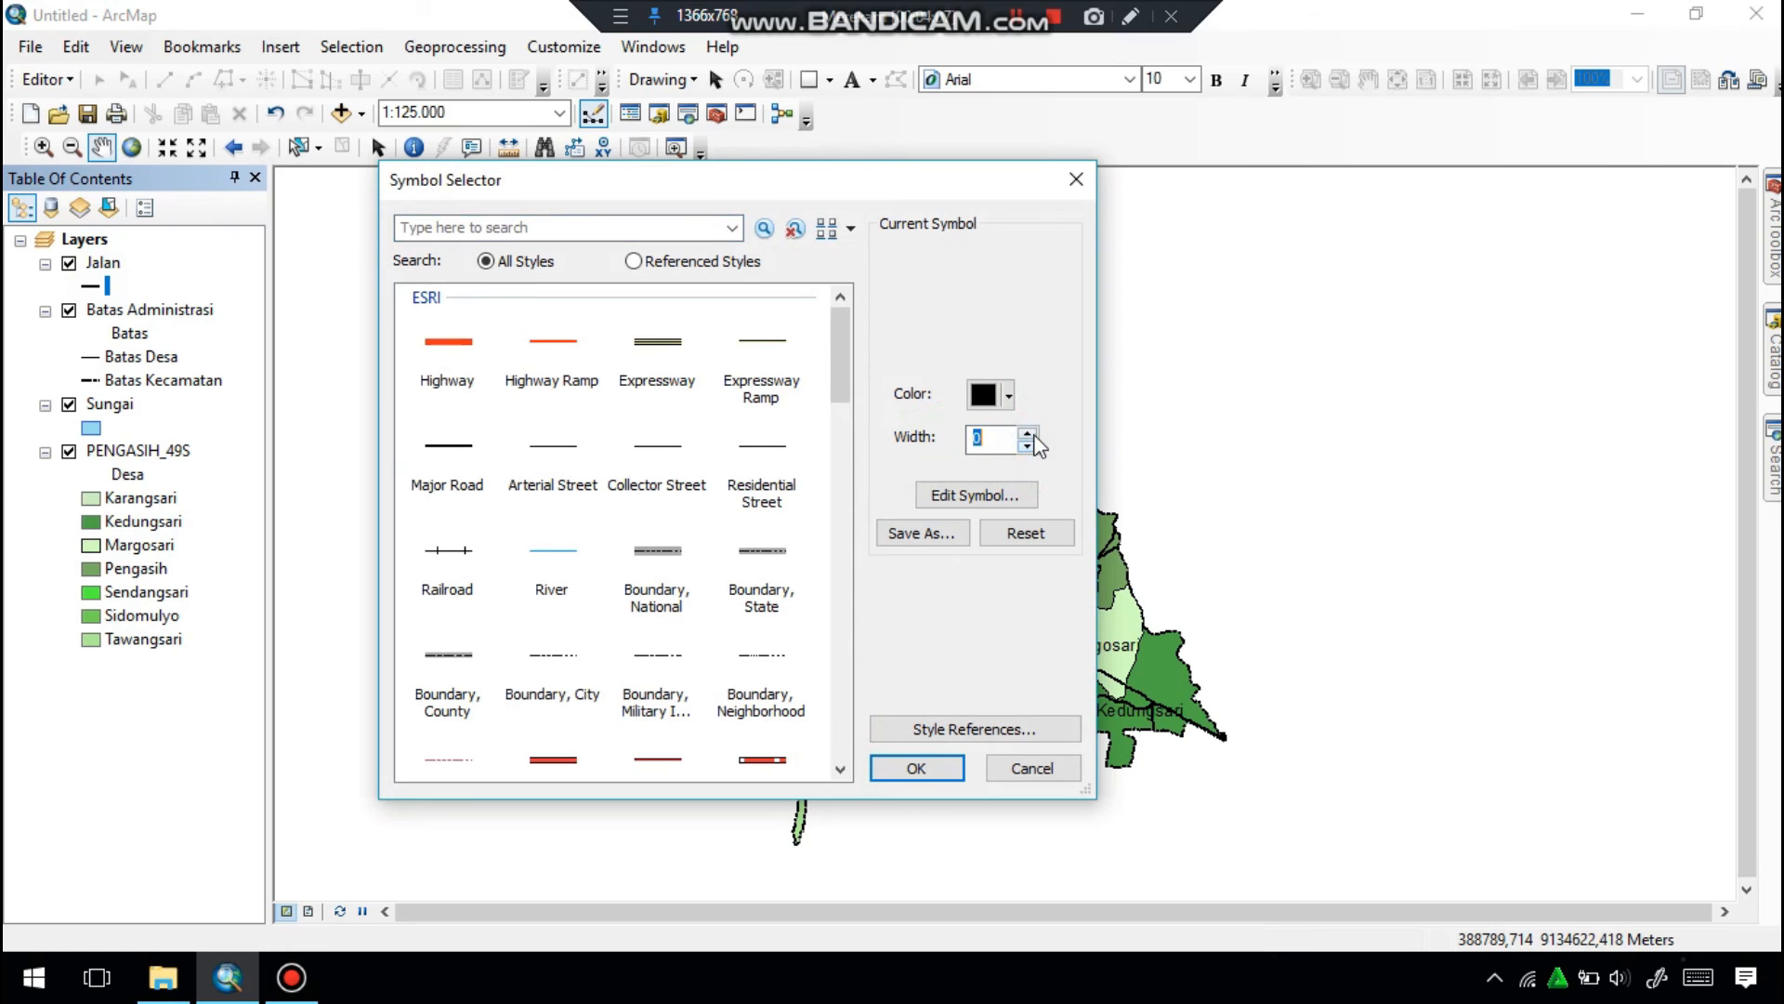
{"action": "left_click", "coordinate": [914, 767]}
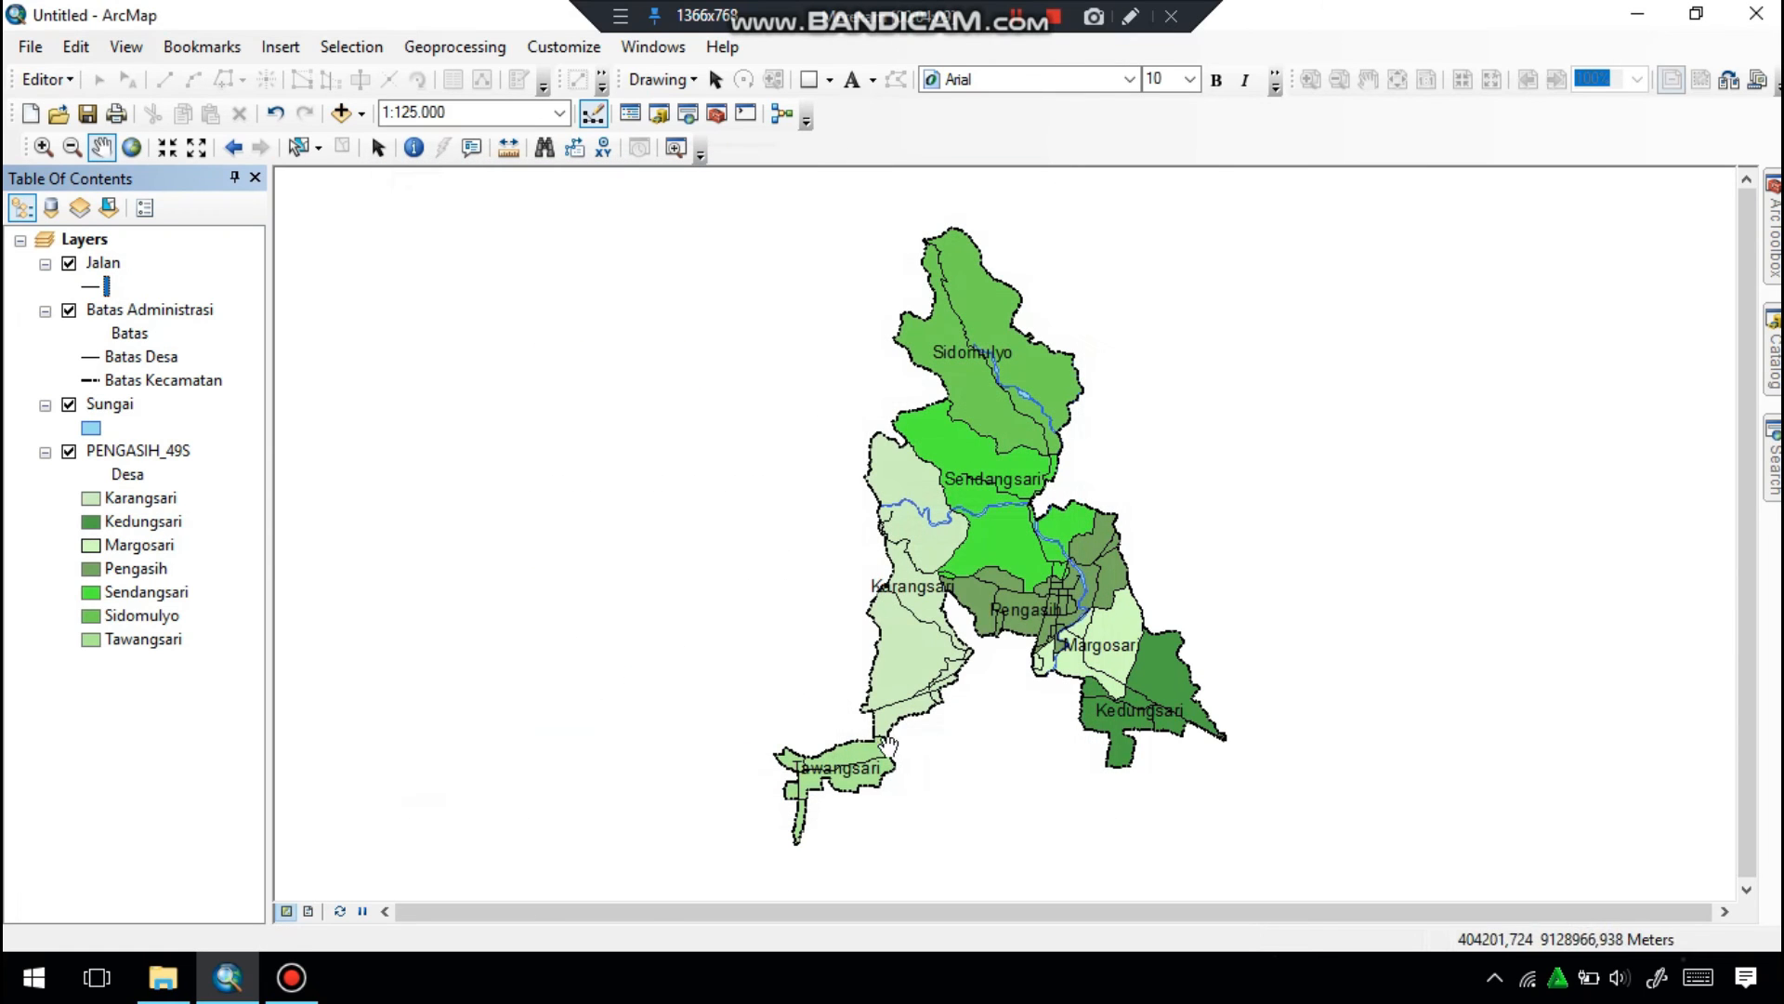
{"action": "left_click_drag", "start_coordinate": [925, 583], "coordinate": [897, 587]}
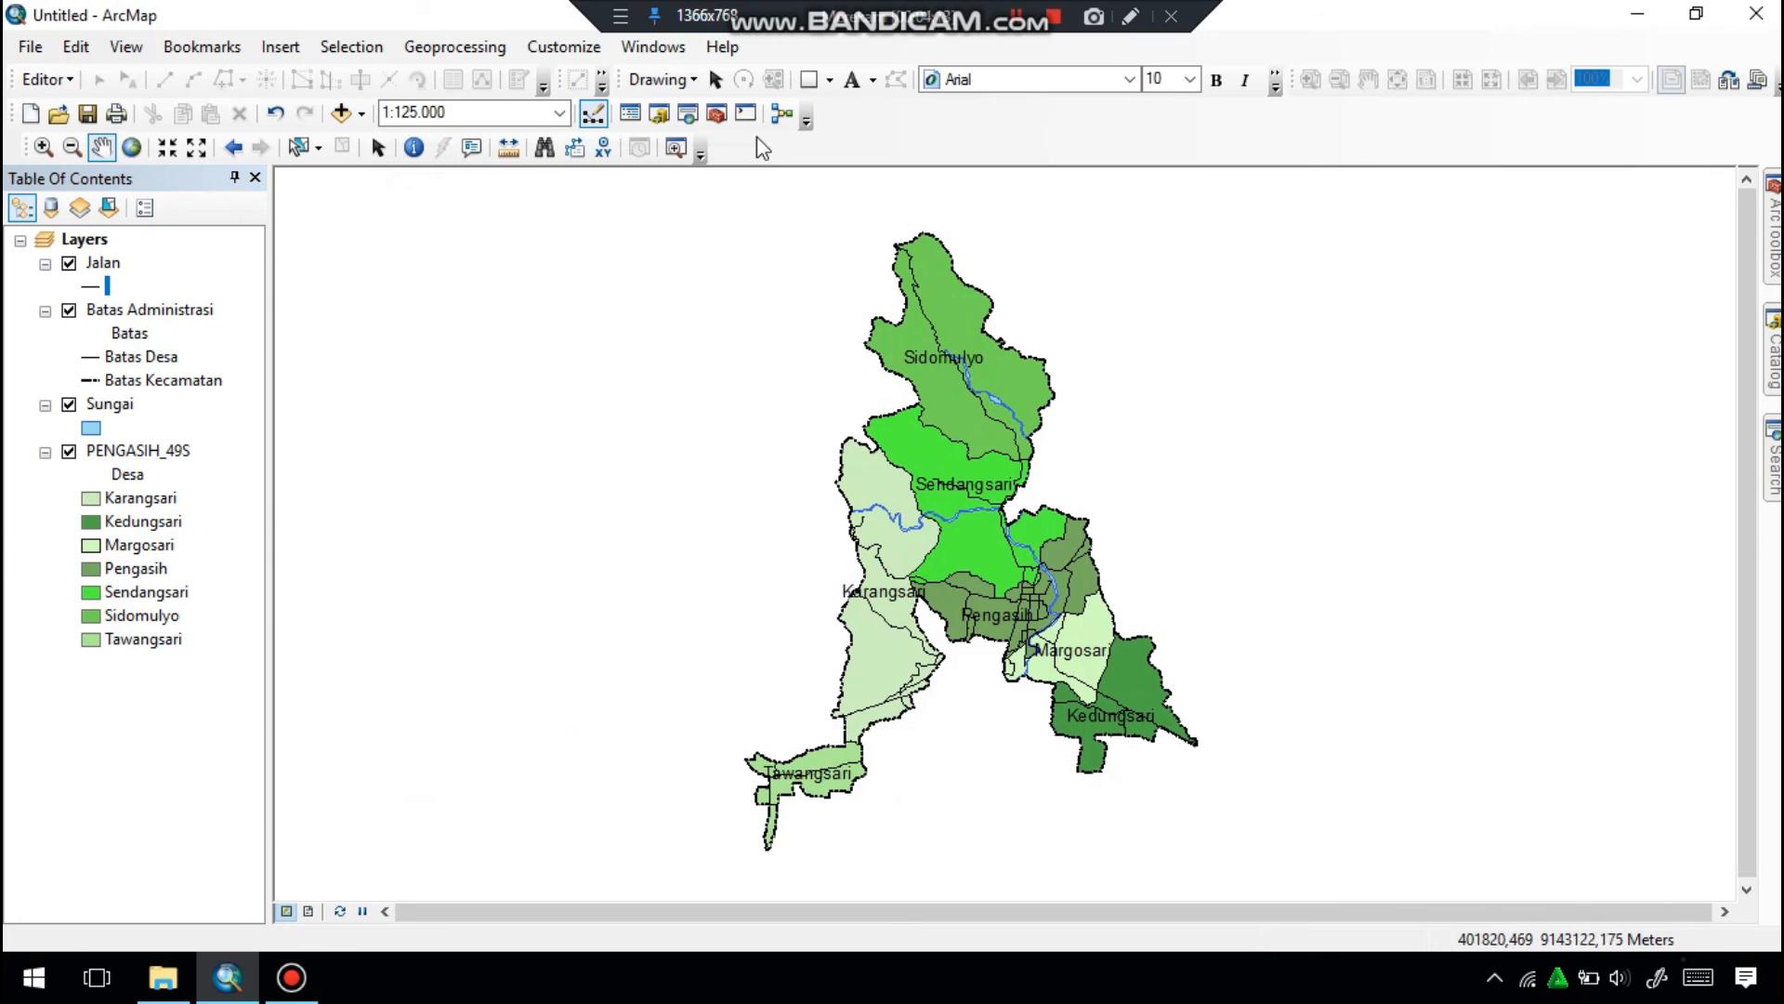
{"action": "left_click", "coordinate": [1019, 17]}
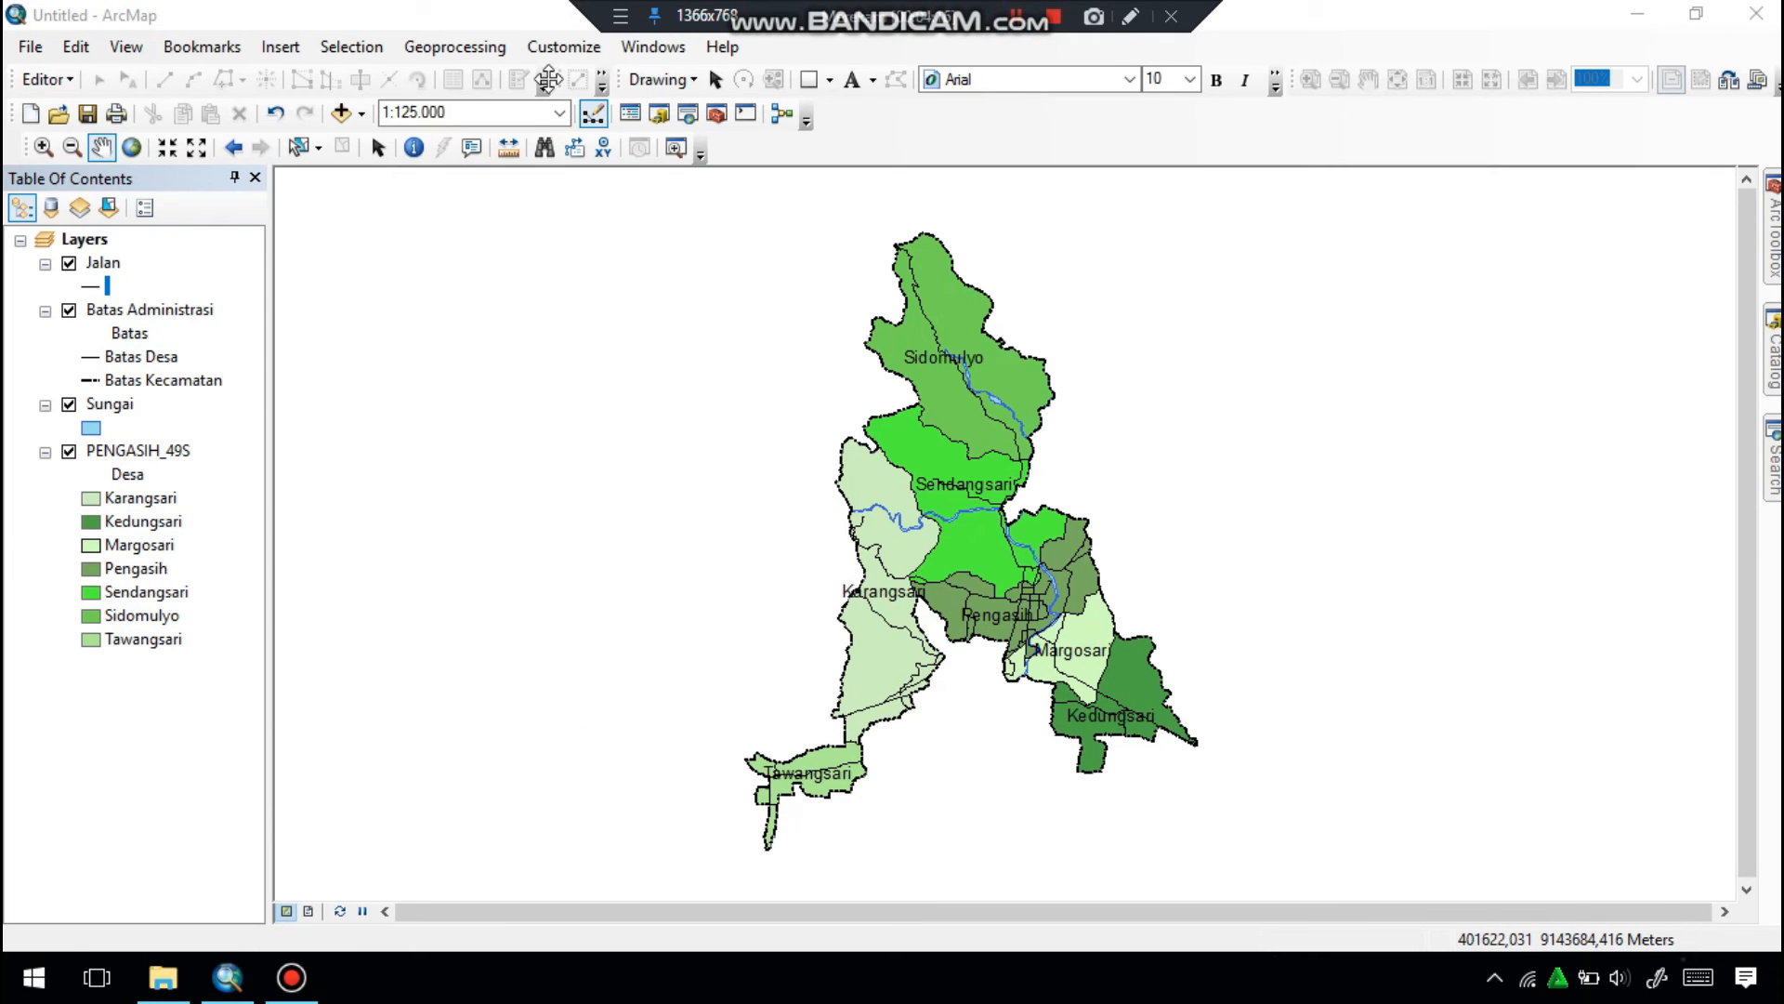
Add the PEMERINTAHAN_PT_25K.shp point shapefile from the KAB. KULONPROGO folder to the map.
{"action": "left_click", "coordinate": [341, 112]}
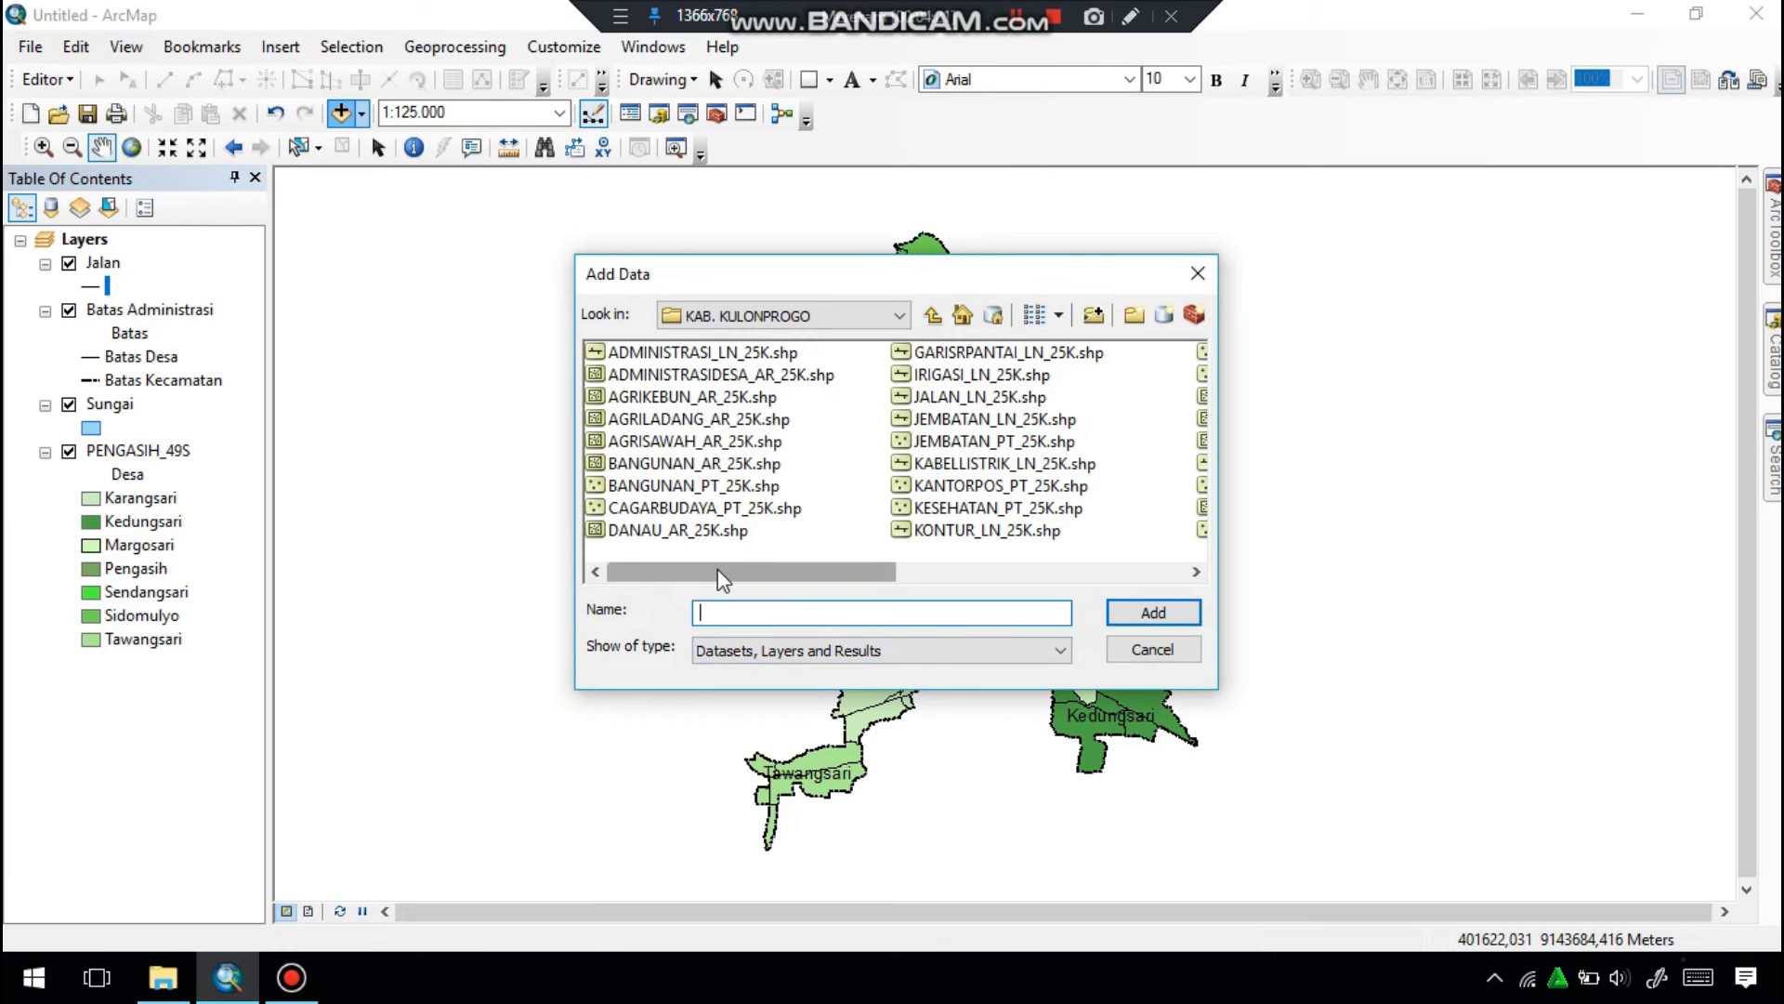
{"action": "left_click_drag", "start_coordinate": [728, 577], "coordinate": [834, 595]}
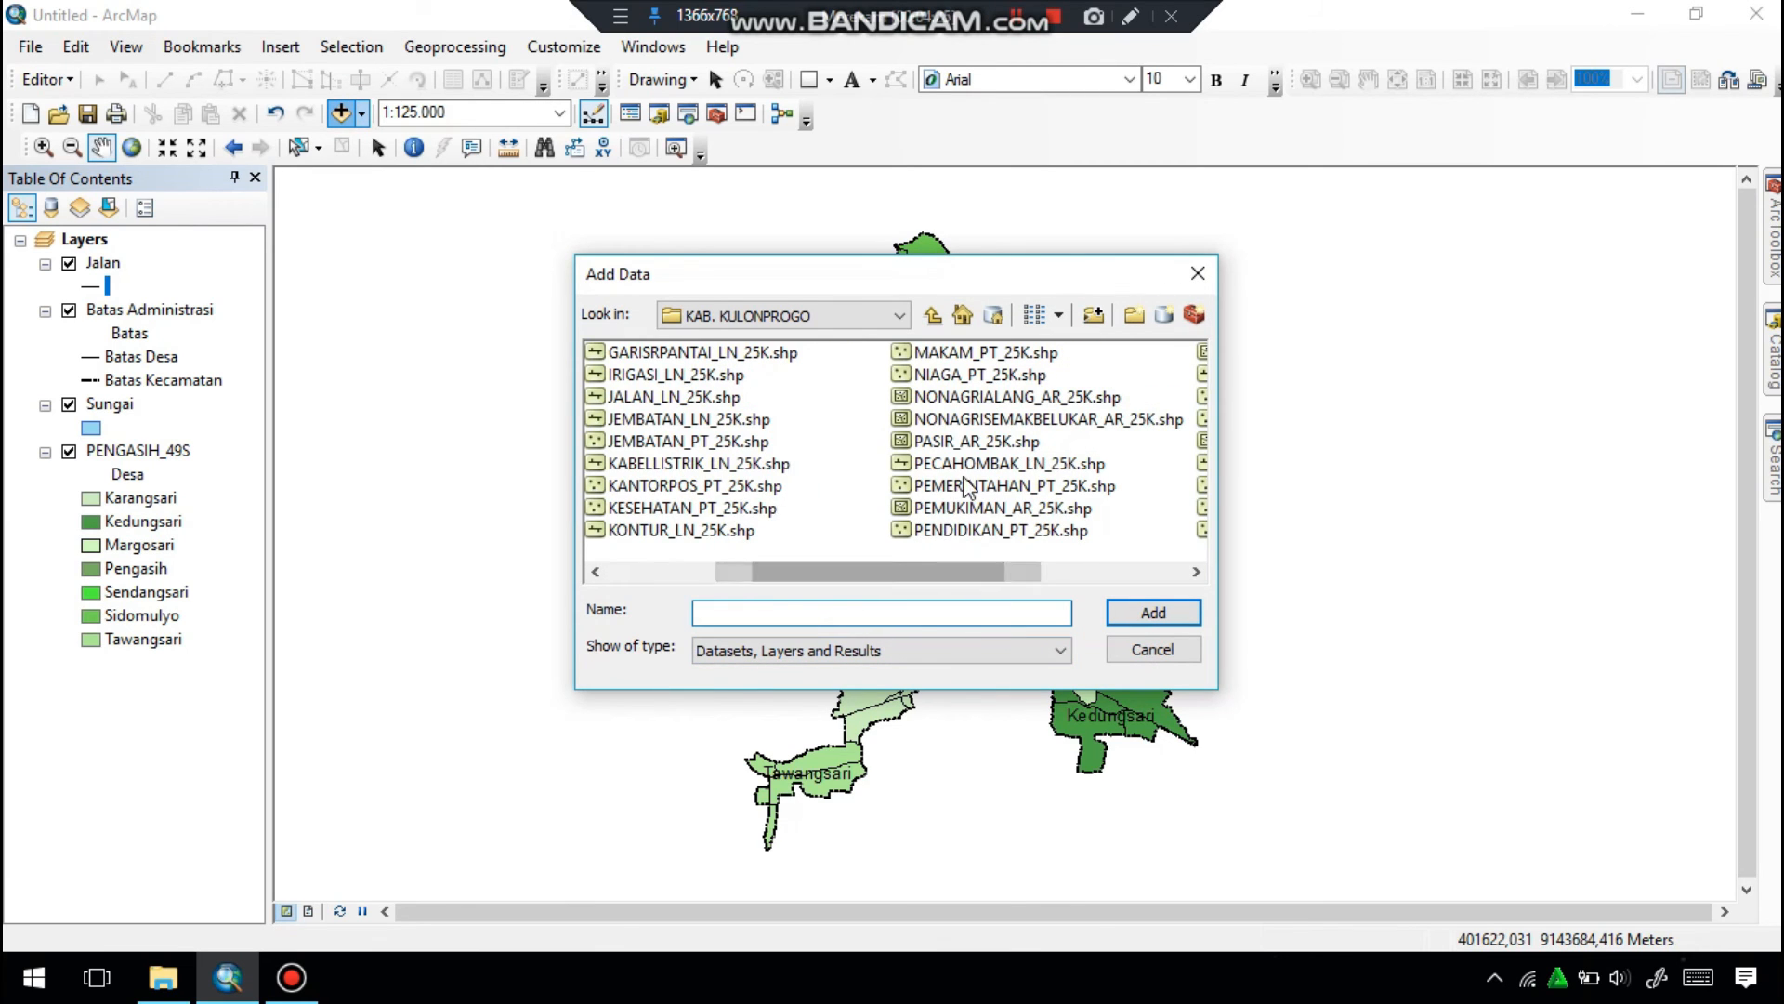
{"action": "left_click", "coordinate": [963, 490]}
{"action": "left_click", "coordinate": [1146, 610]}
Clip PEMERINTAHAN_PT_25K to PENGASIH_49S, saving the output as Pemerintahan in the PETA ADMINISTRASI folder.
{"action": "left_click", "coordinate": [456, 46]}
{"action": "left_click", "coordinate": [404, 108]}
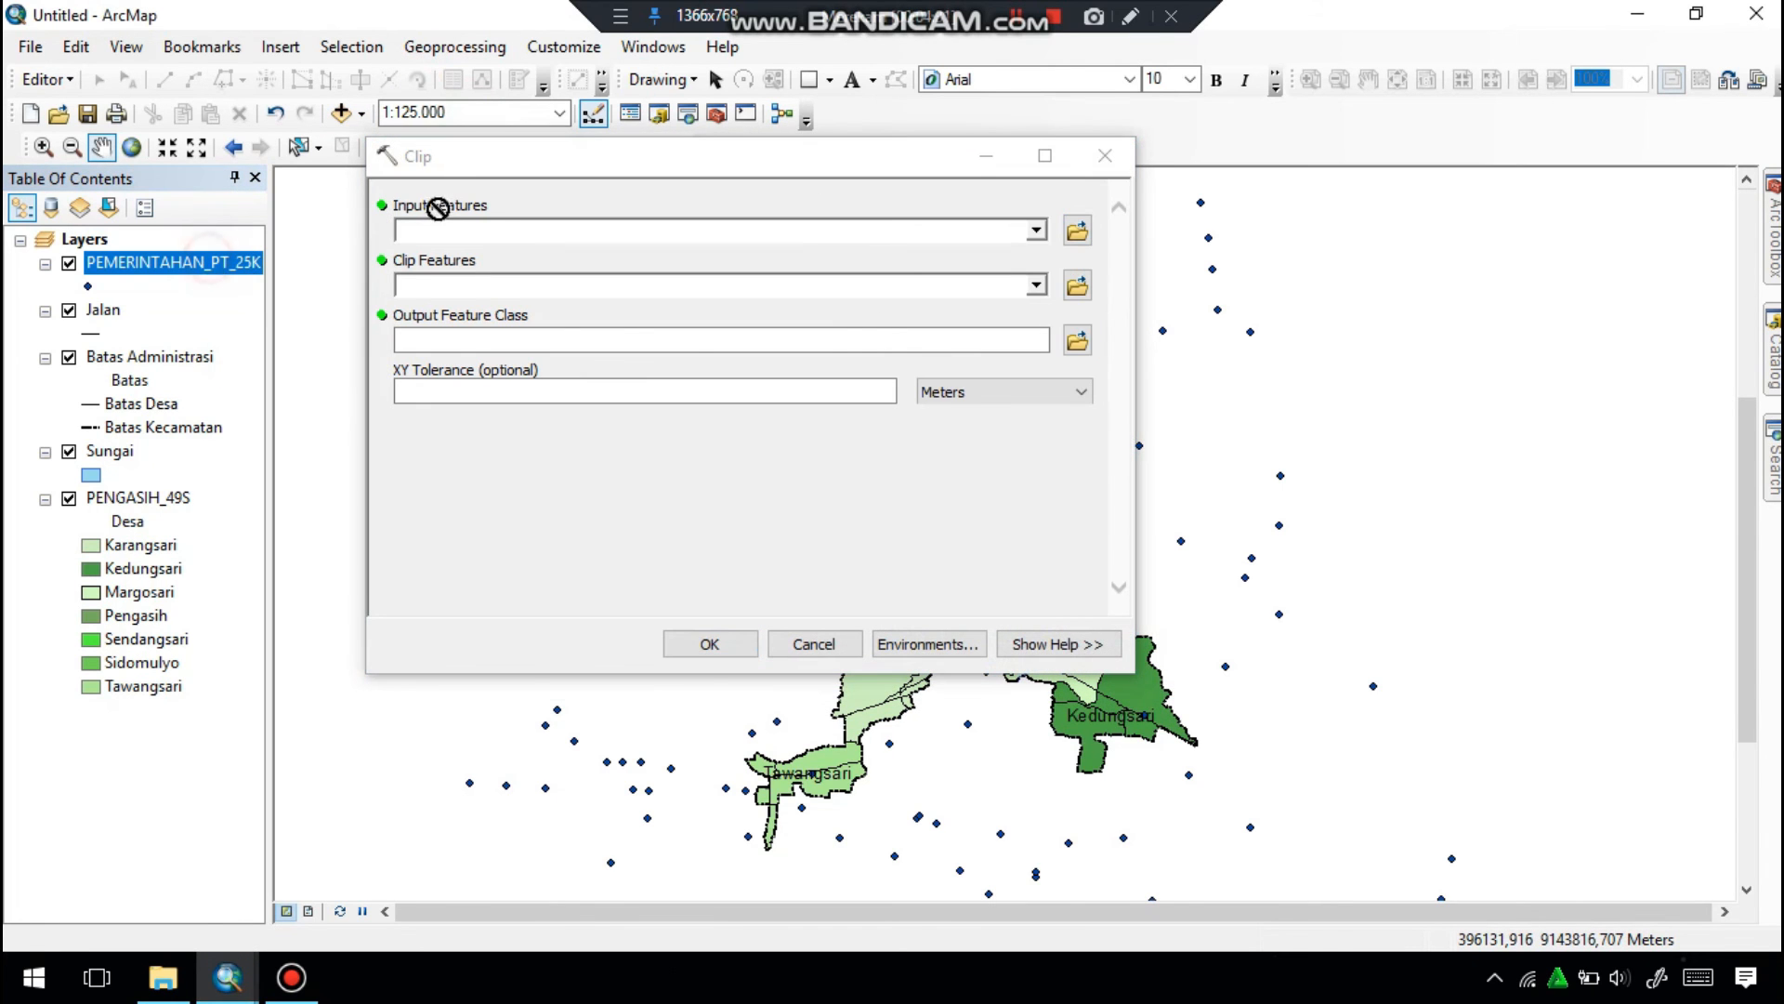
{"action": "left_click_drag", "start_coordinate": [138, 497], "coordinate": [437, 285]}
{"action": "left_click", "coordinate": [1077, 340]}
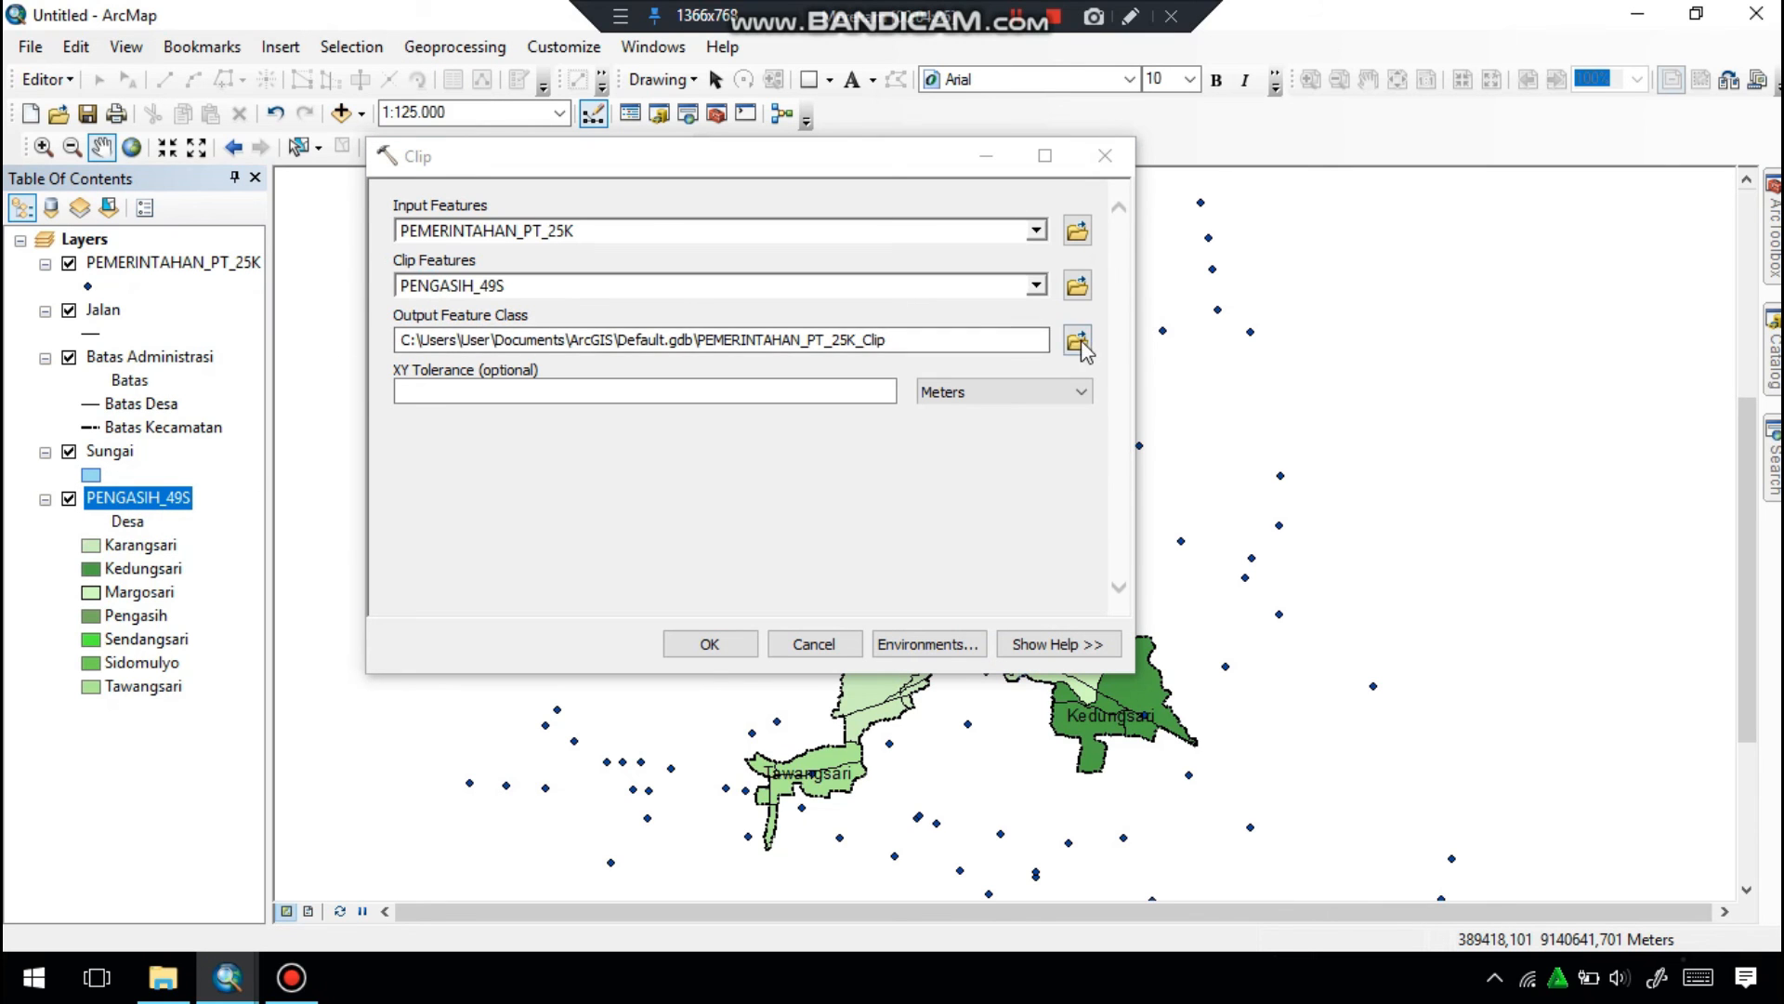
{"action": "type", "text": "Pemerintahan"}
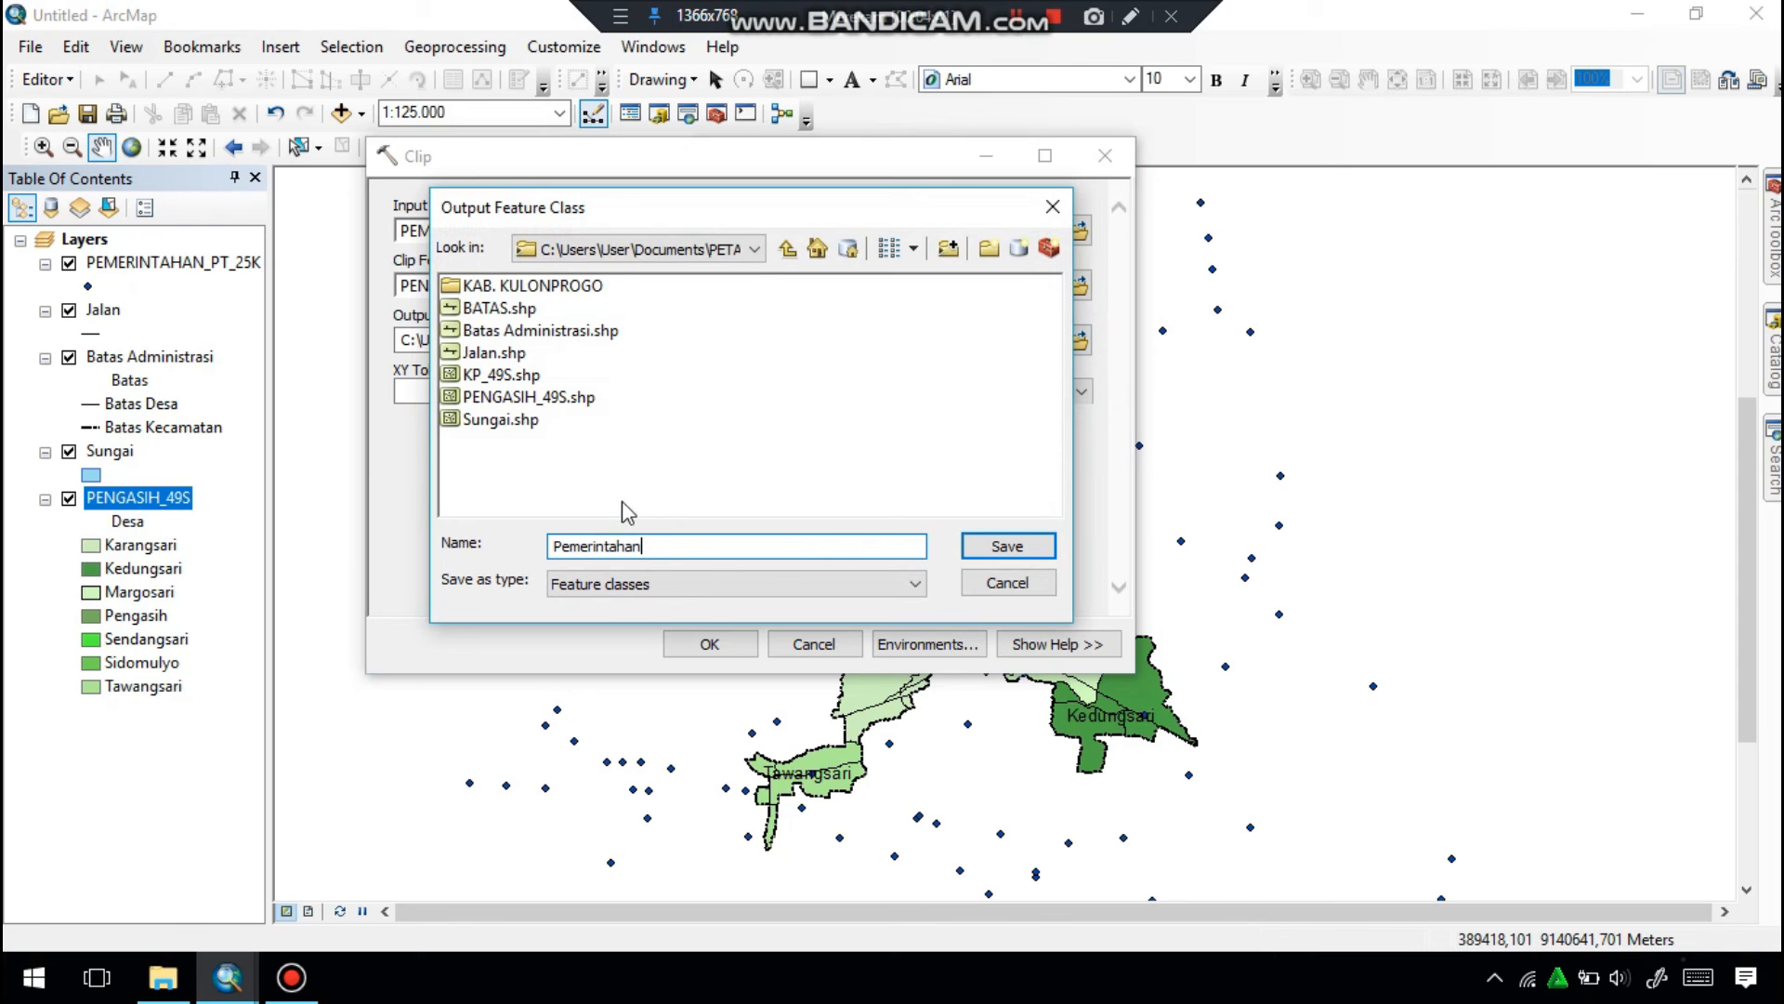
{"action": "left_click", "coordinate": [970, 551]}
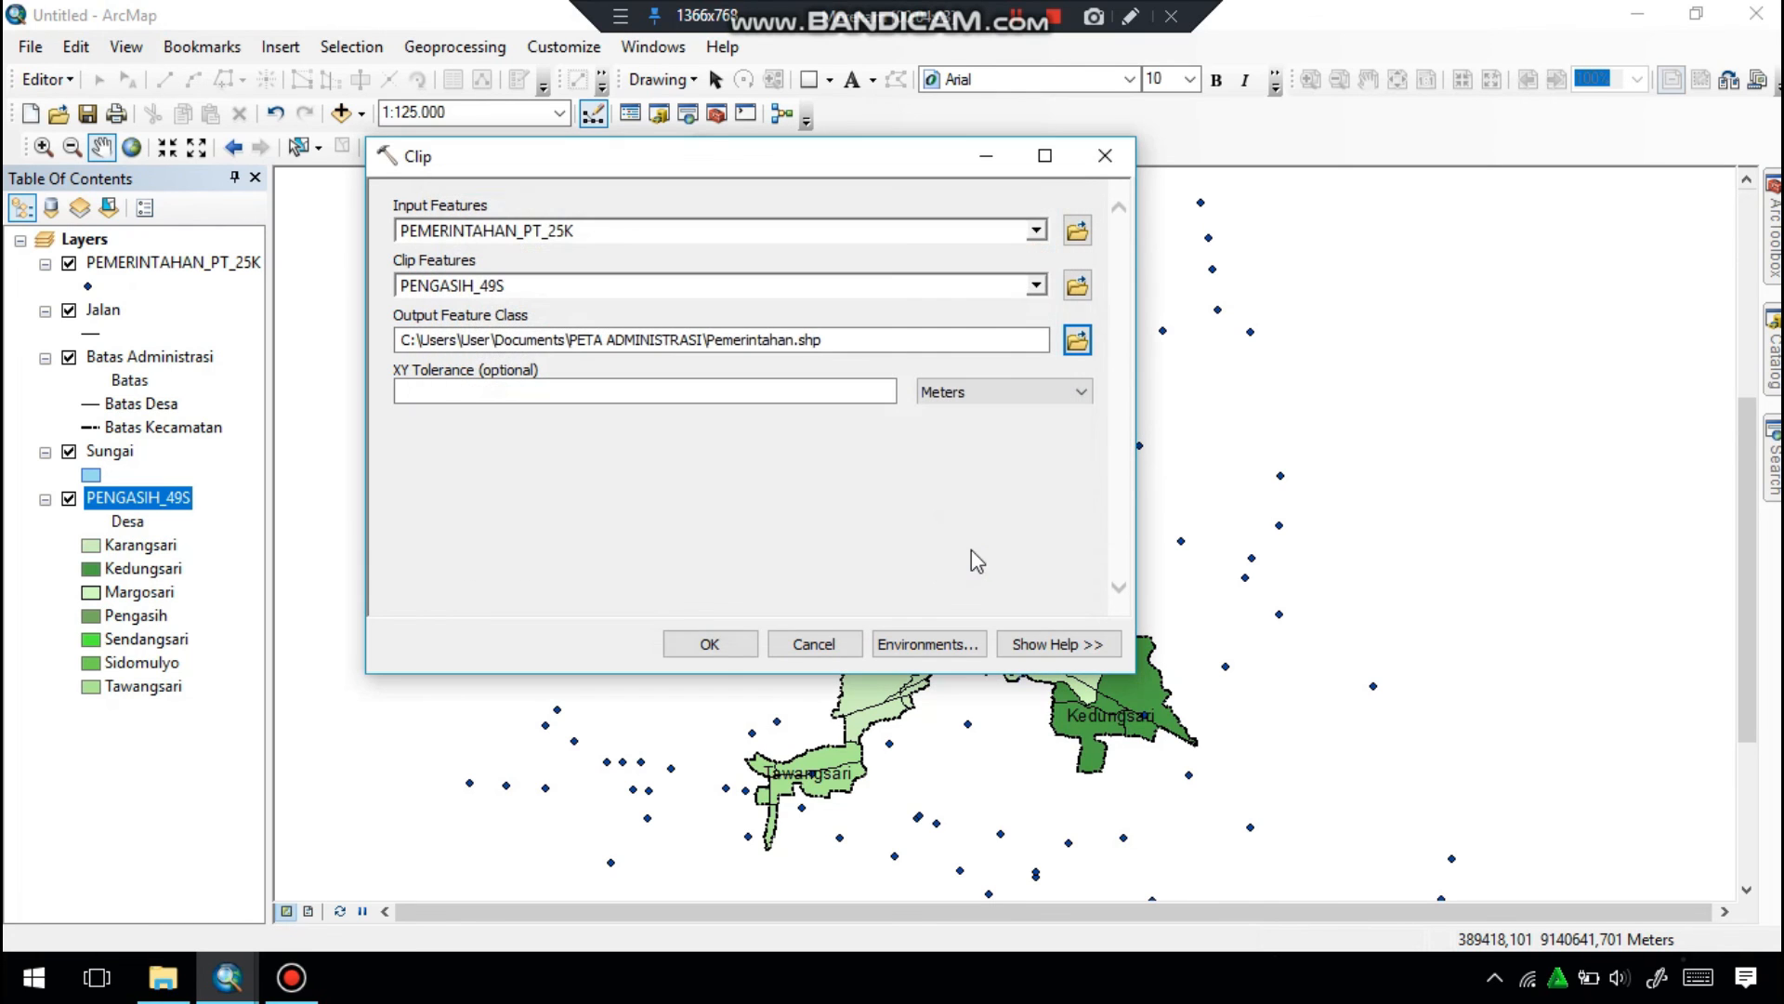
{"action": "left_click", "coordinate": [752, 646]}
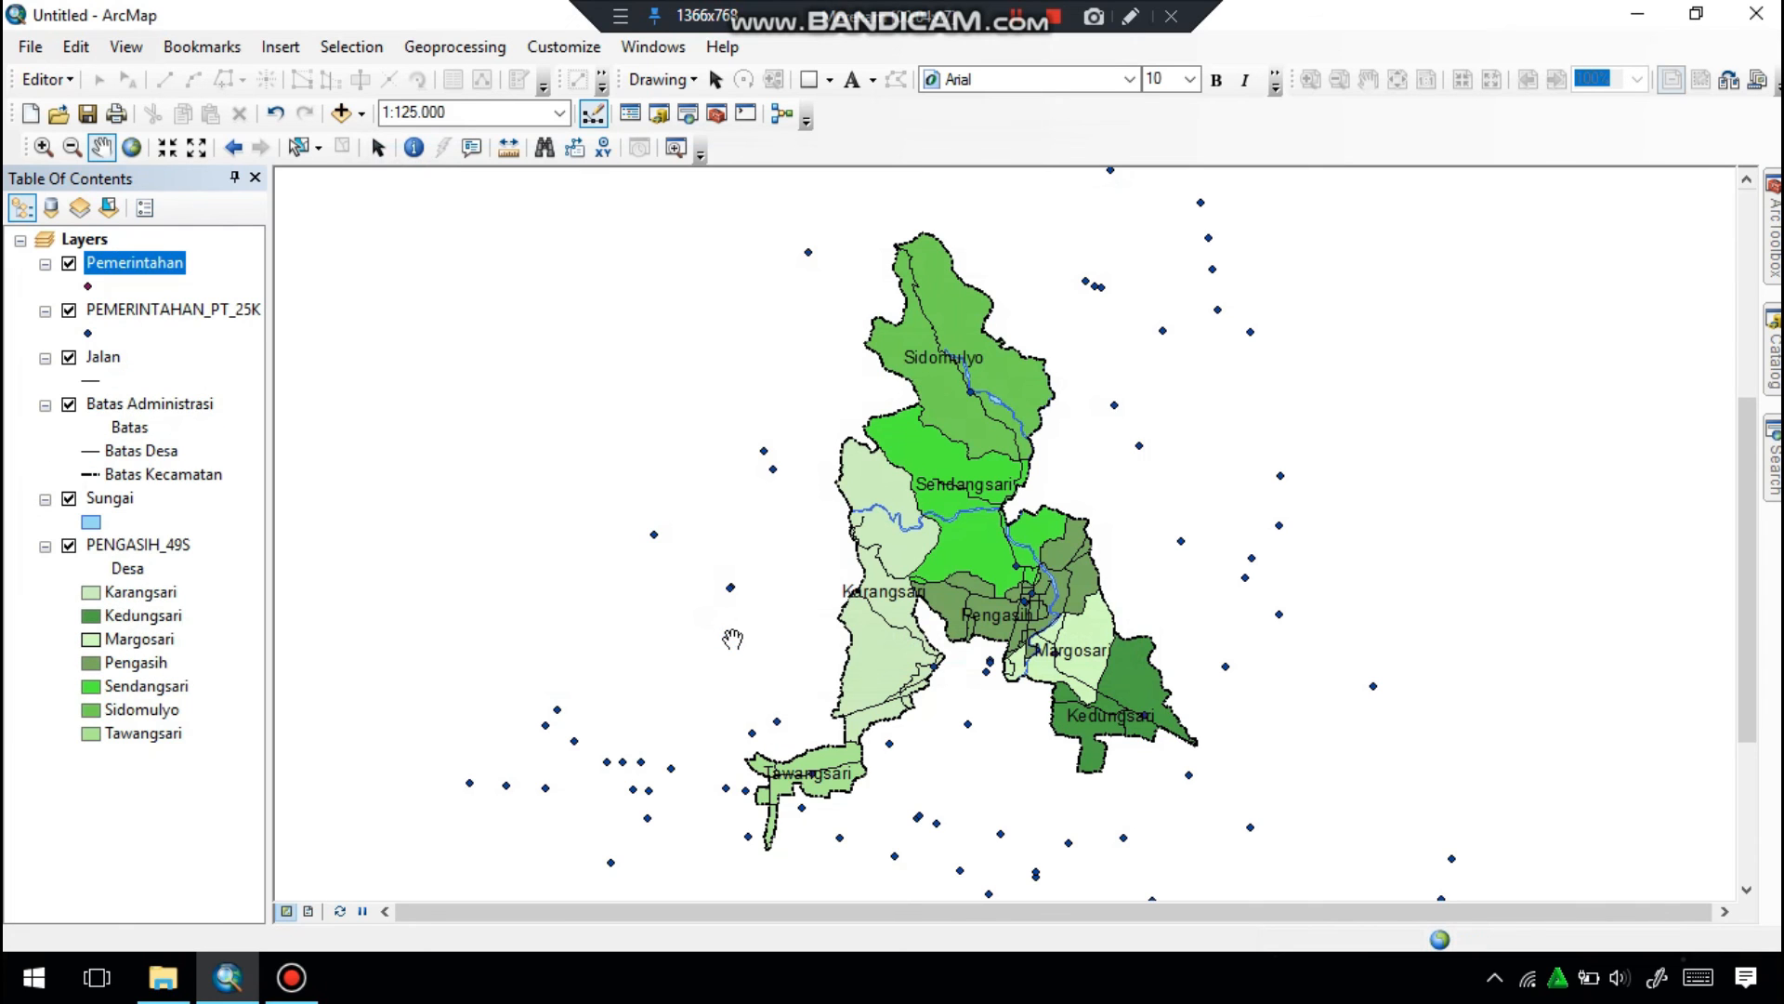
Hide the unclipped PEMERINTAHAN_PT_25K layer and remove it from the map.
{"action": "left_click", "coordinate": [70, 311]}
{"action": "right_click", "coordinate": [109, 308]}
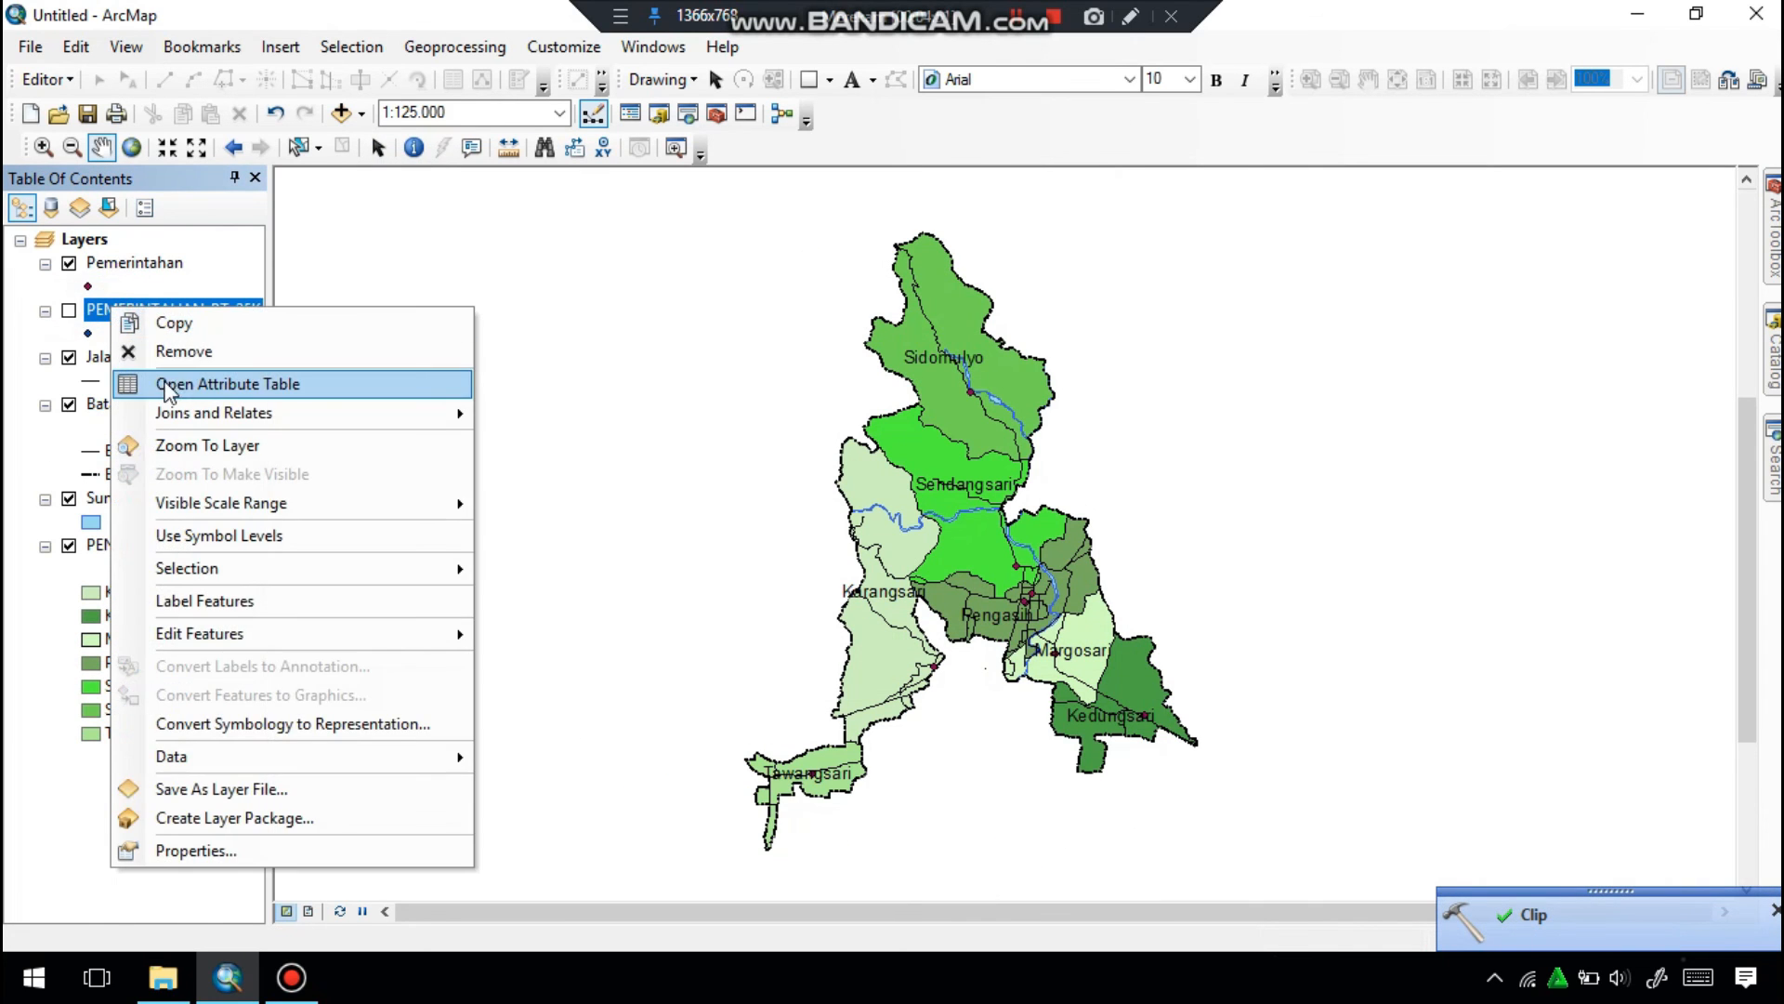
{"action": "left_click", "coordinate": [172, 354]}
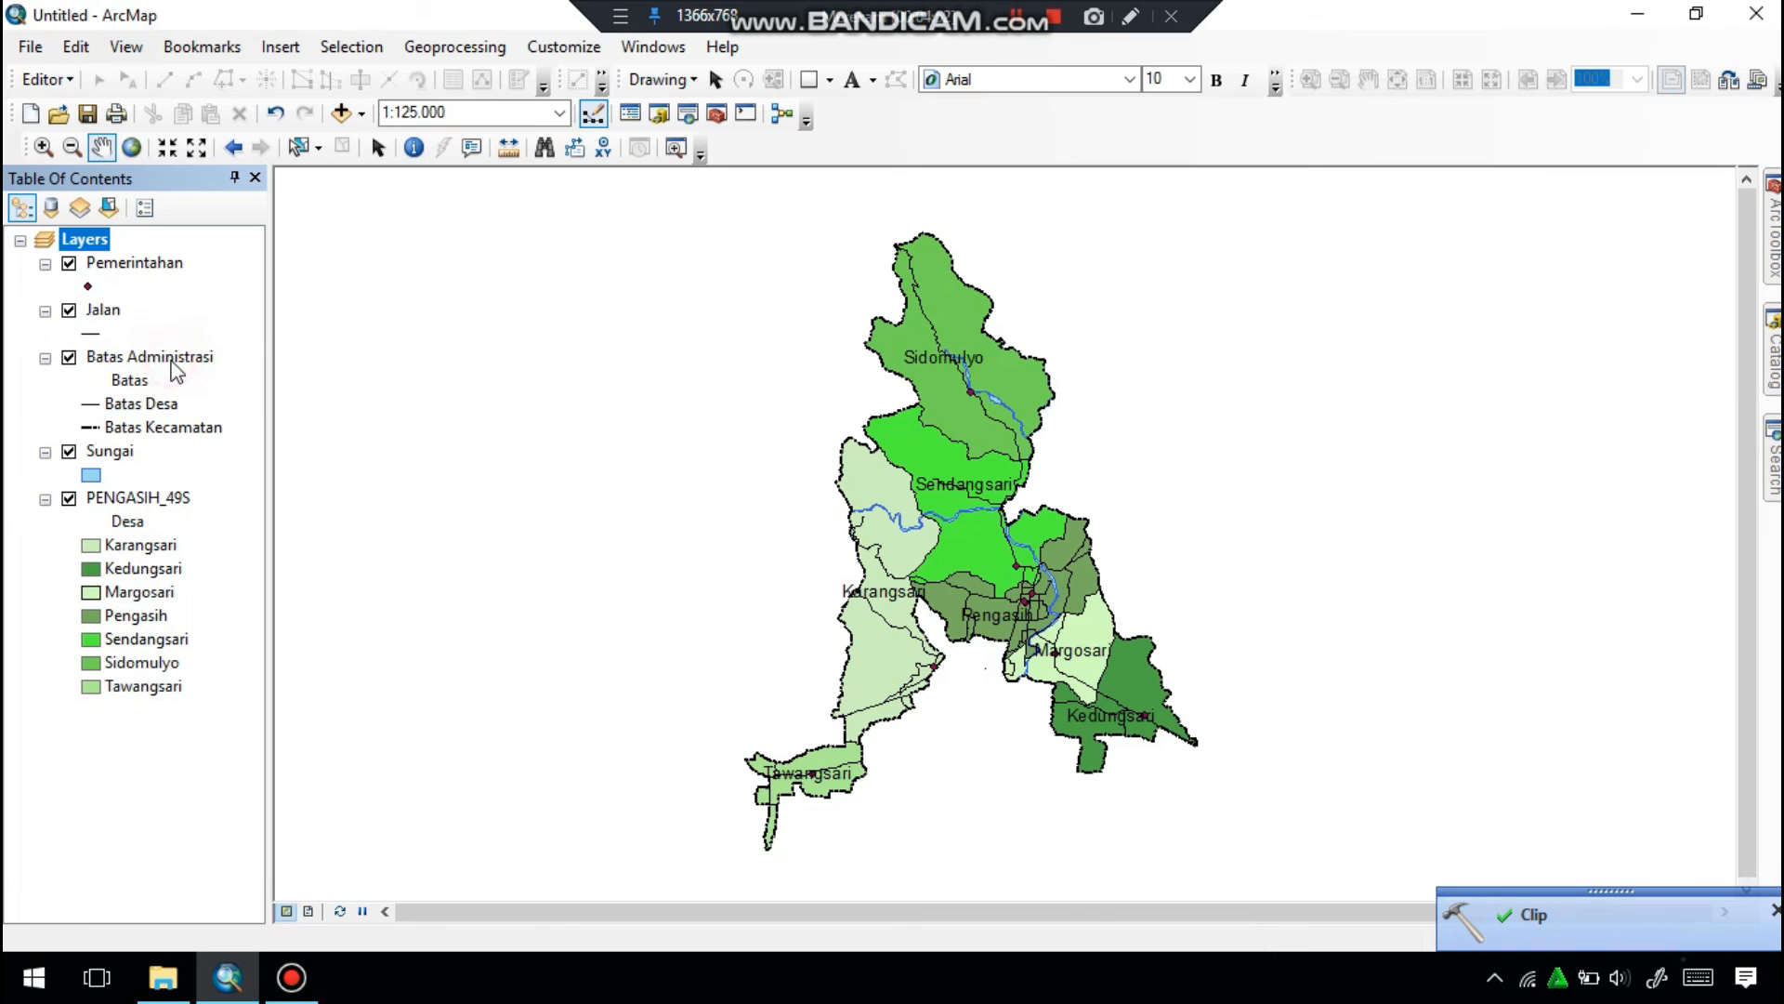
Symbolize the Pemerintahan point layer with the Octagon 3 marker and colour it red.
{"action": "left_click", "coordinate": [88, 287]}
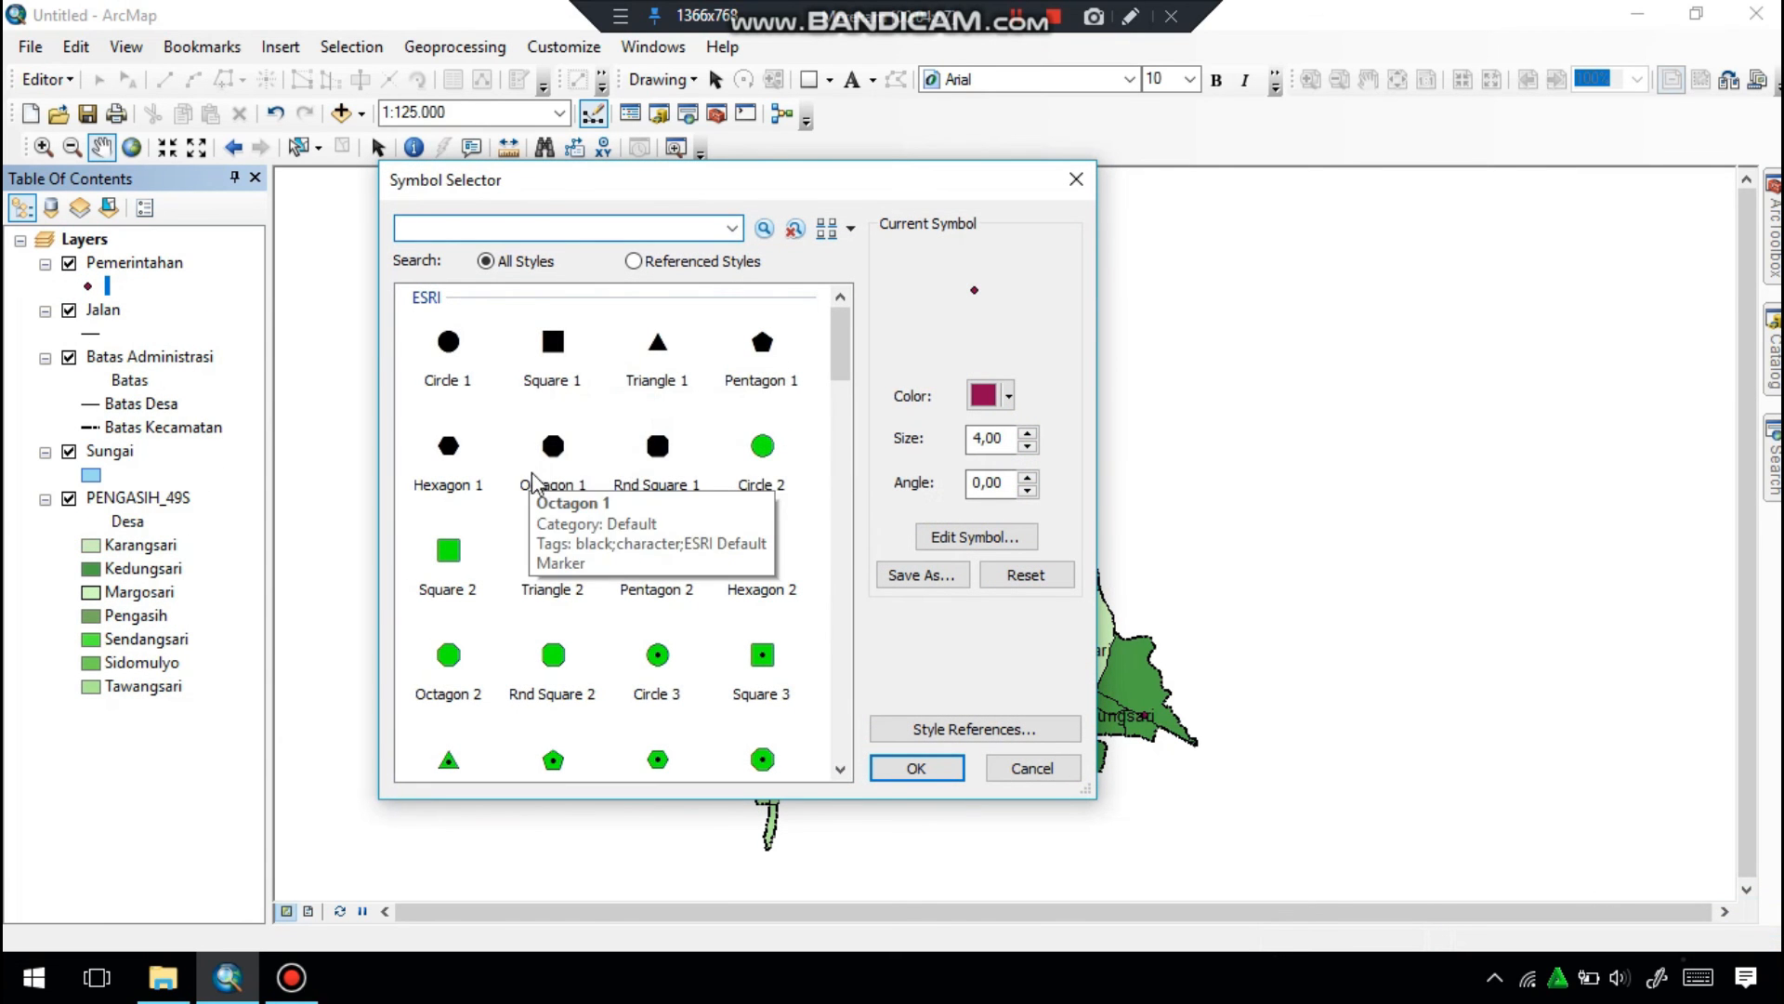
{"action": "scroll", "coordinate": [810, 437], "scroll_direction": "down", "scroll_amount": 3}
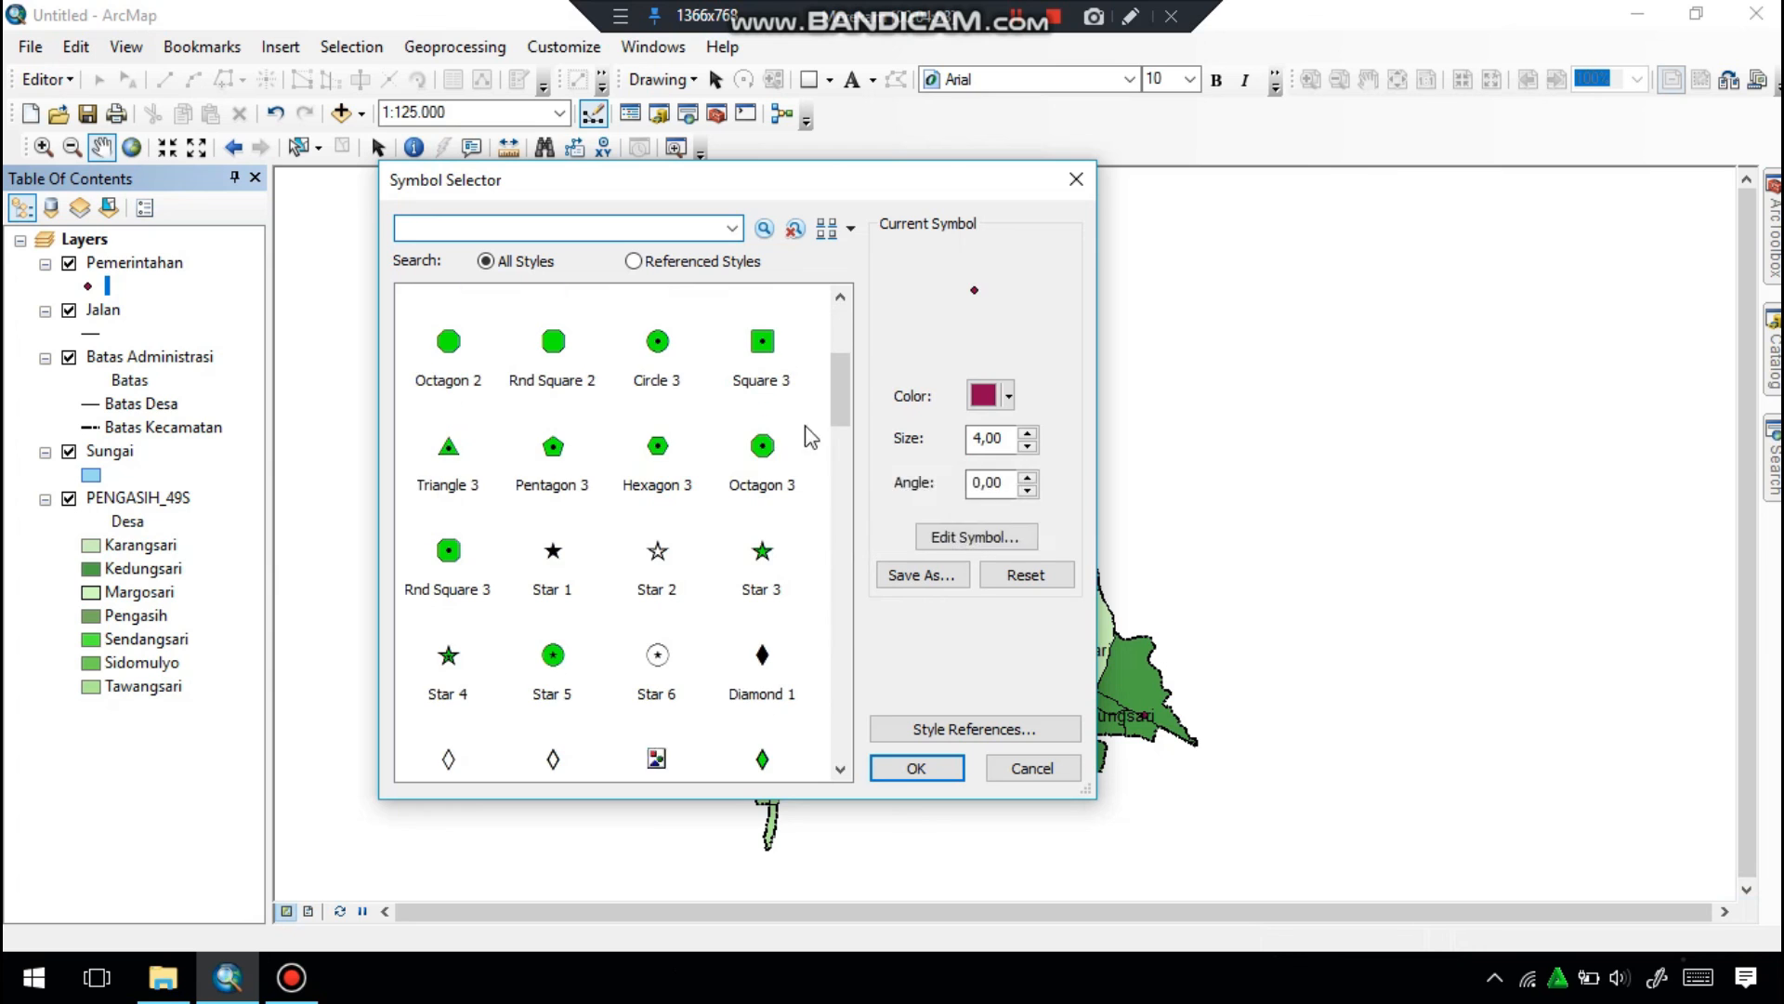
{"action": "left_click", "coordinate": [751, 455]}
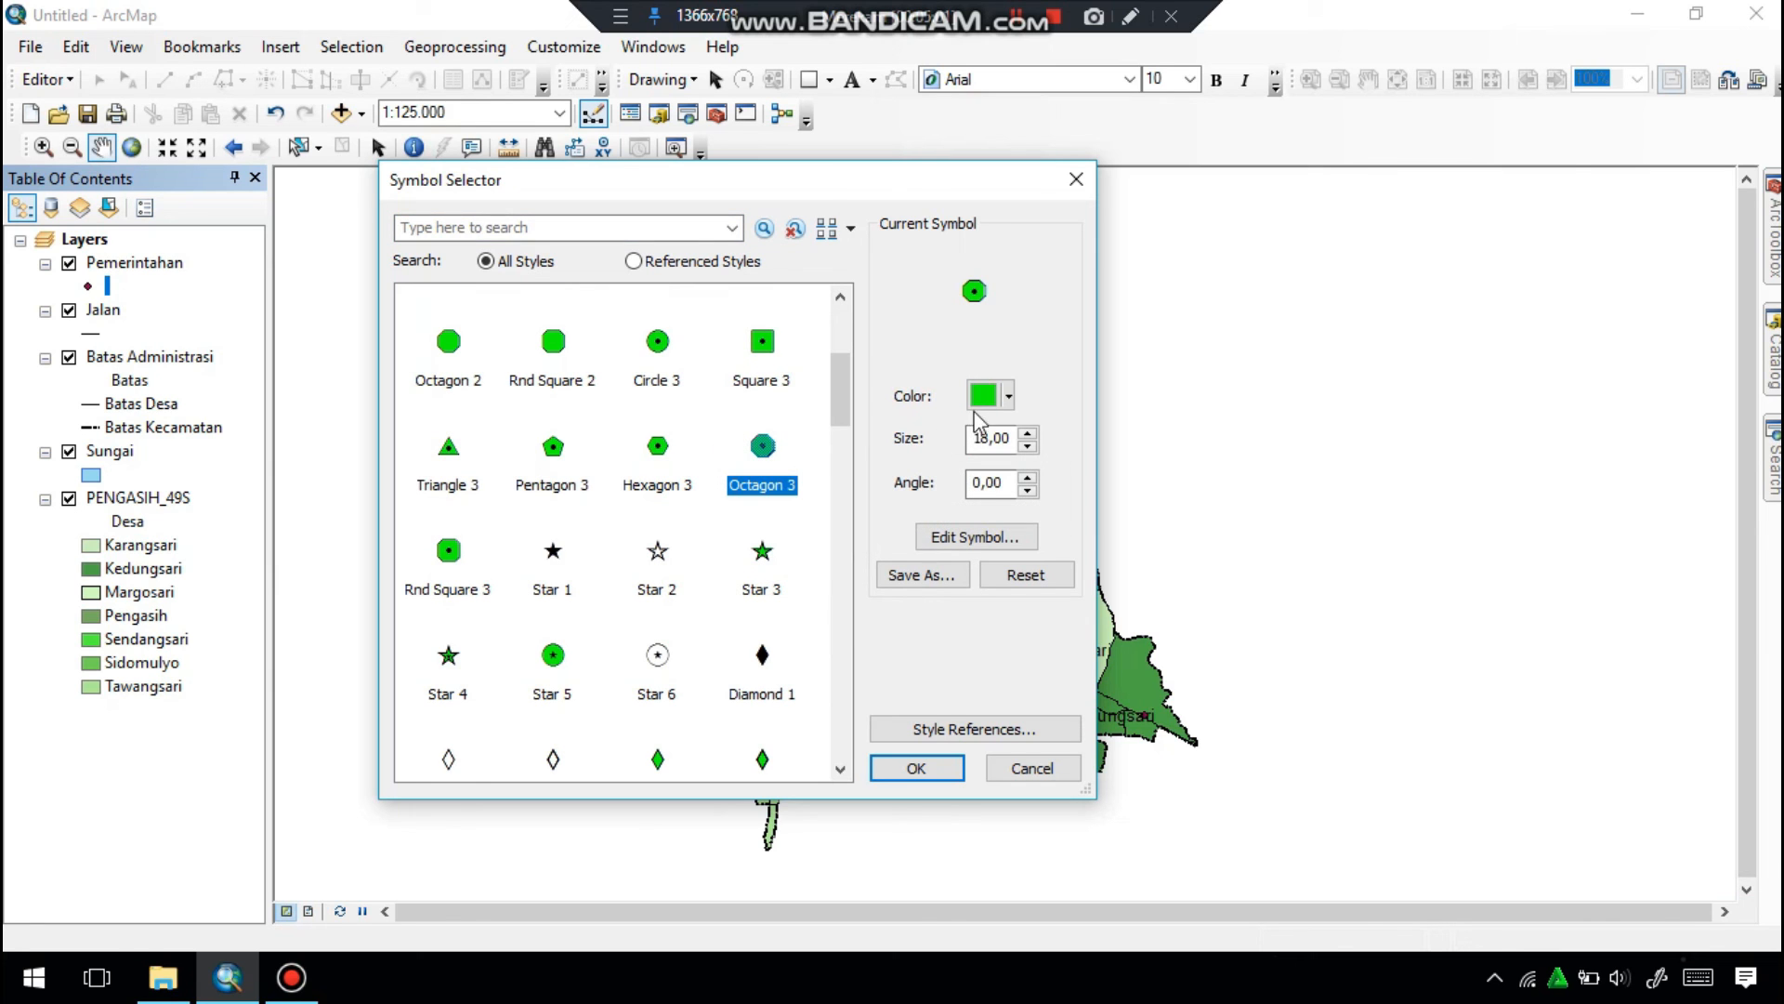
{"action": "left_click", "coordinate": [1006, 397]}
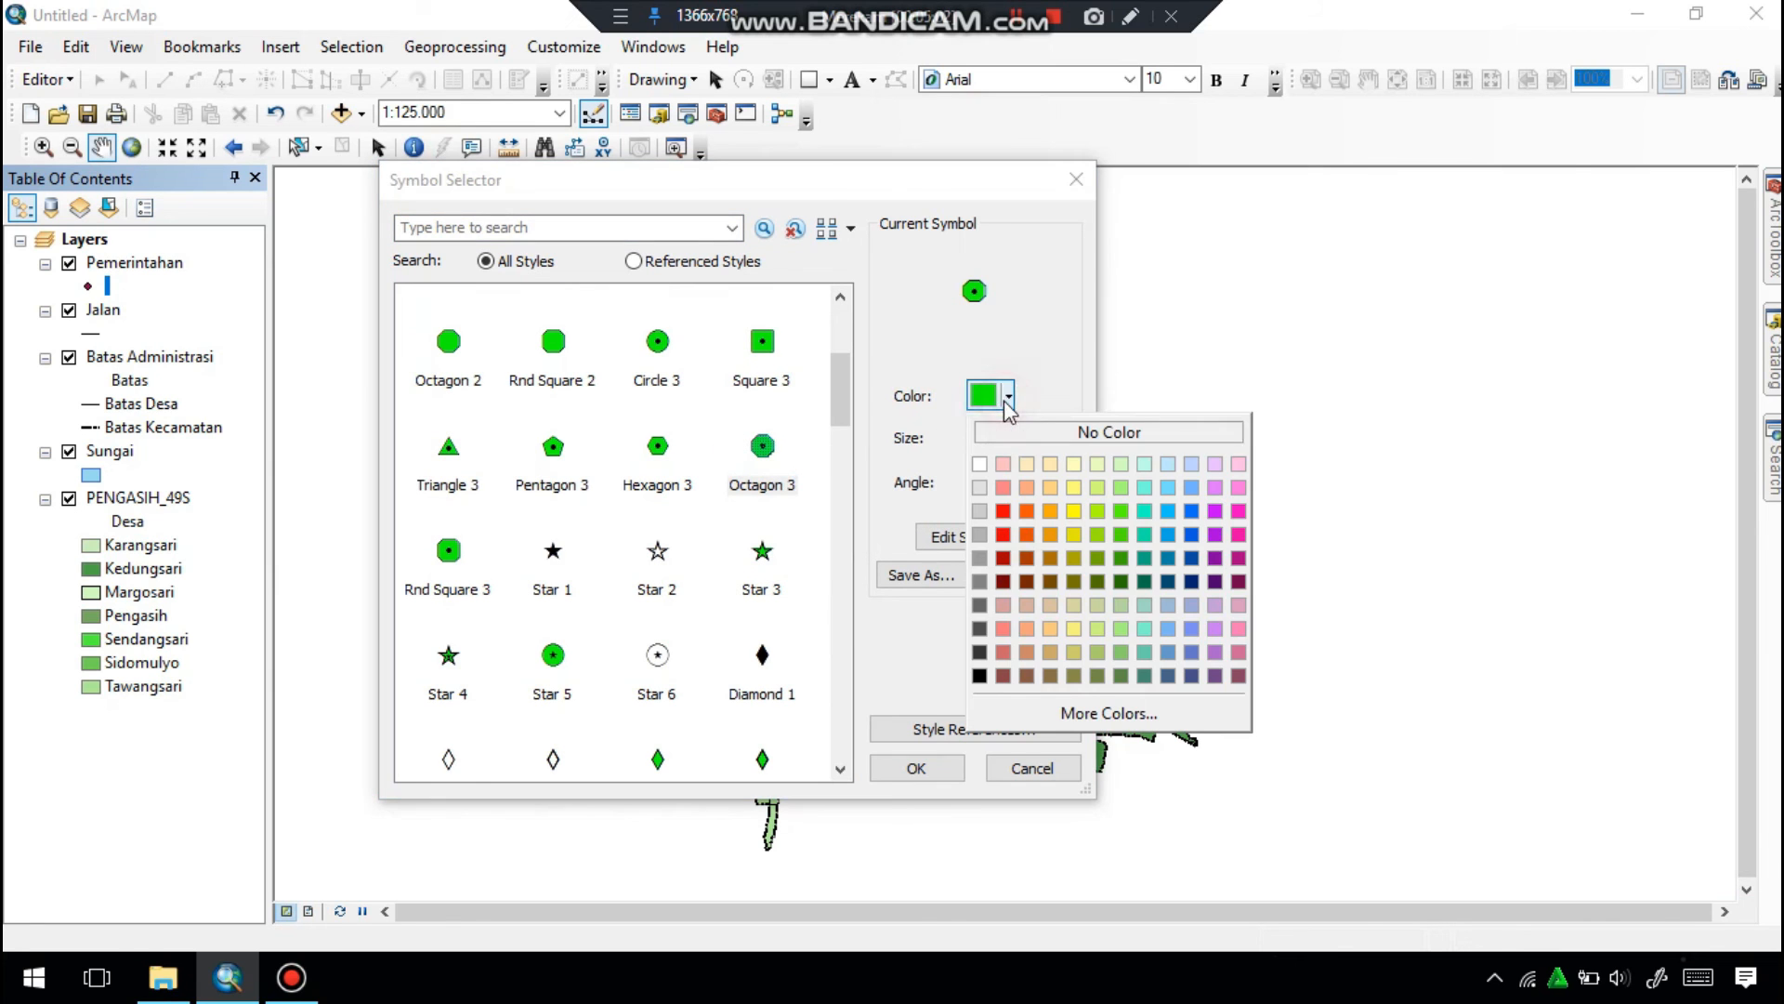
{"action": "left_click", "coordinate": [1004, 511]}
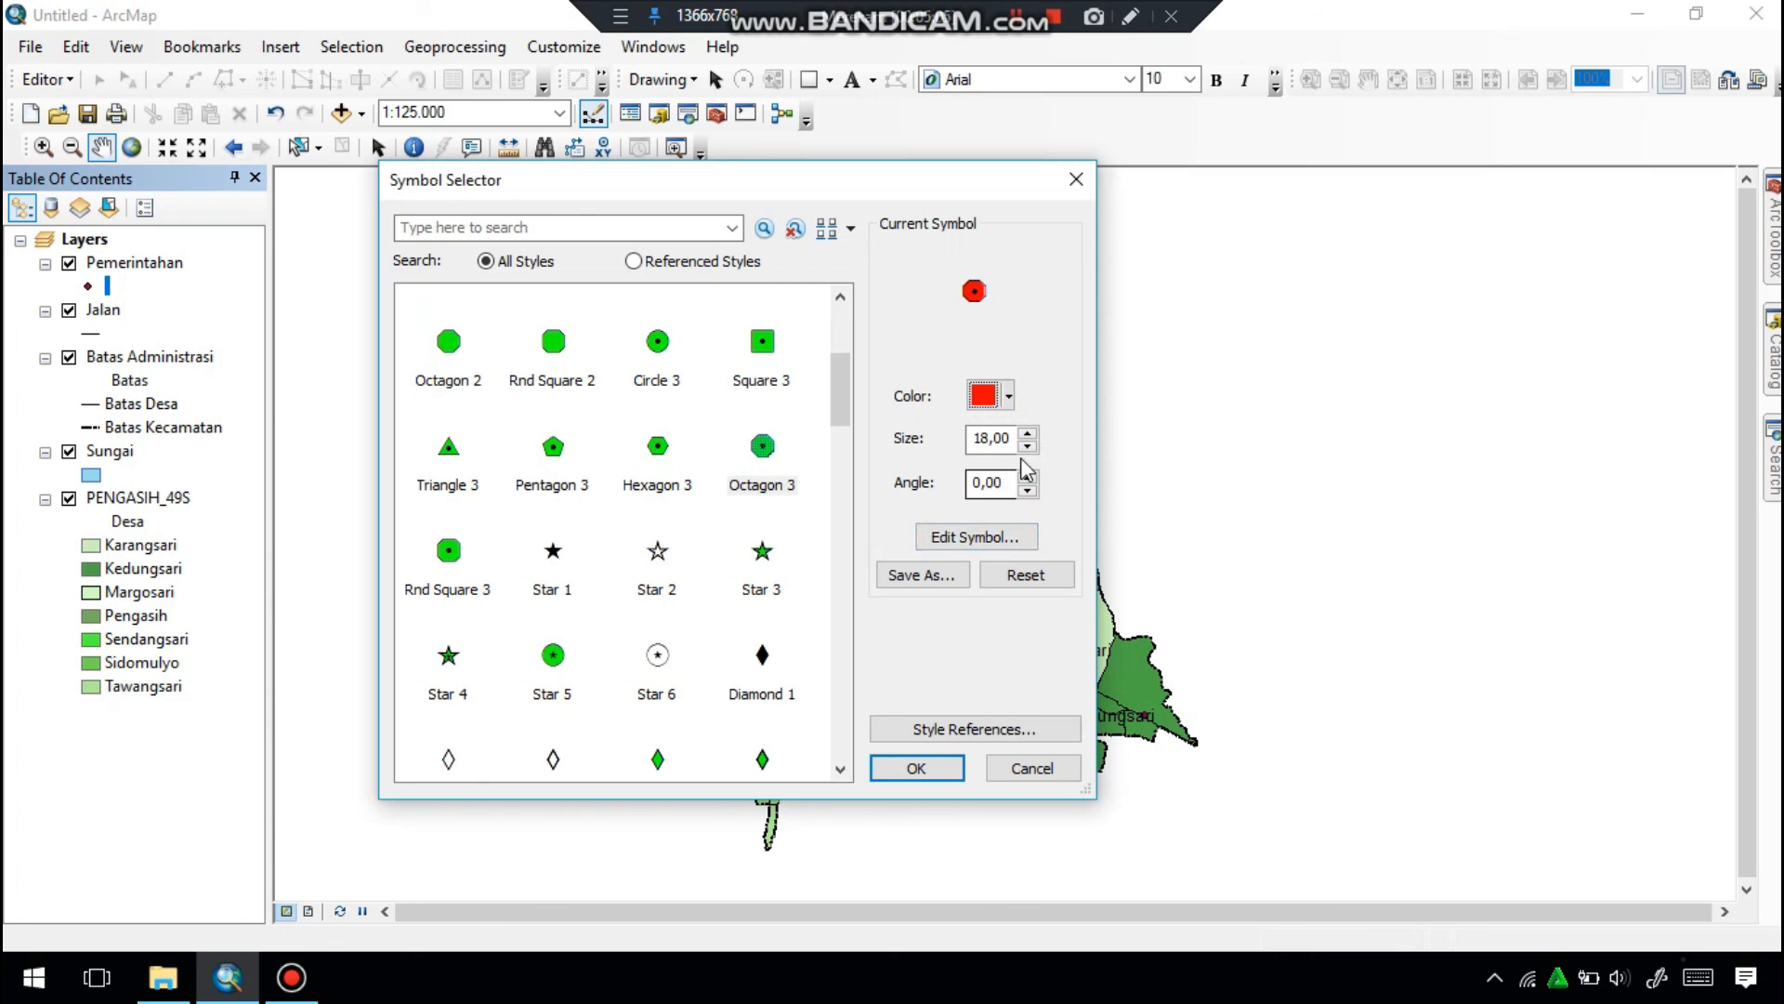
{"action": "scroll", "coordinate": [661, 588], "scroll_direction": "down", "scroll_amount": 5}
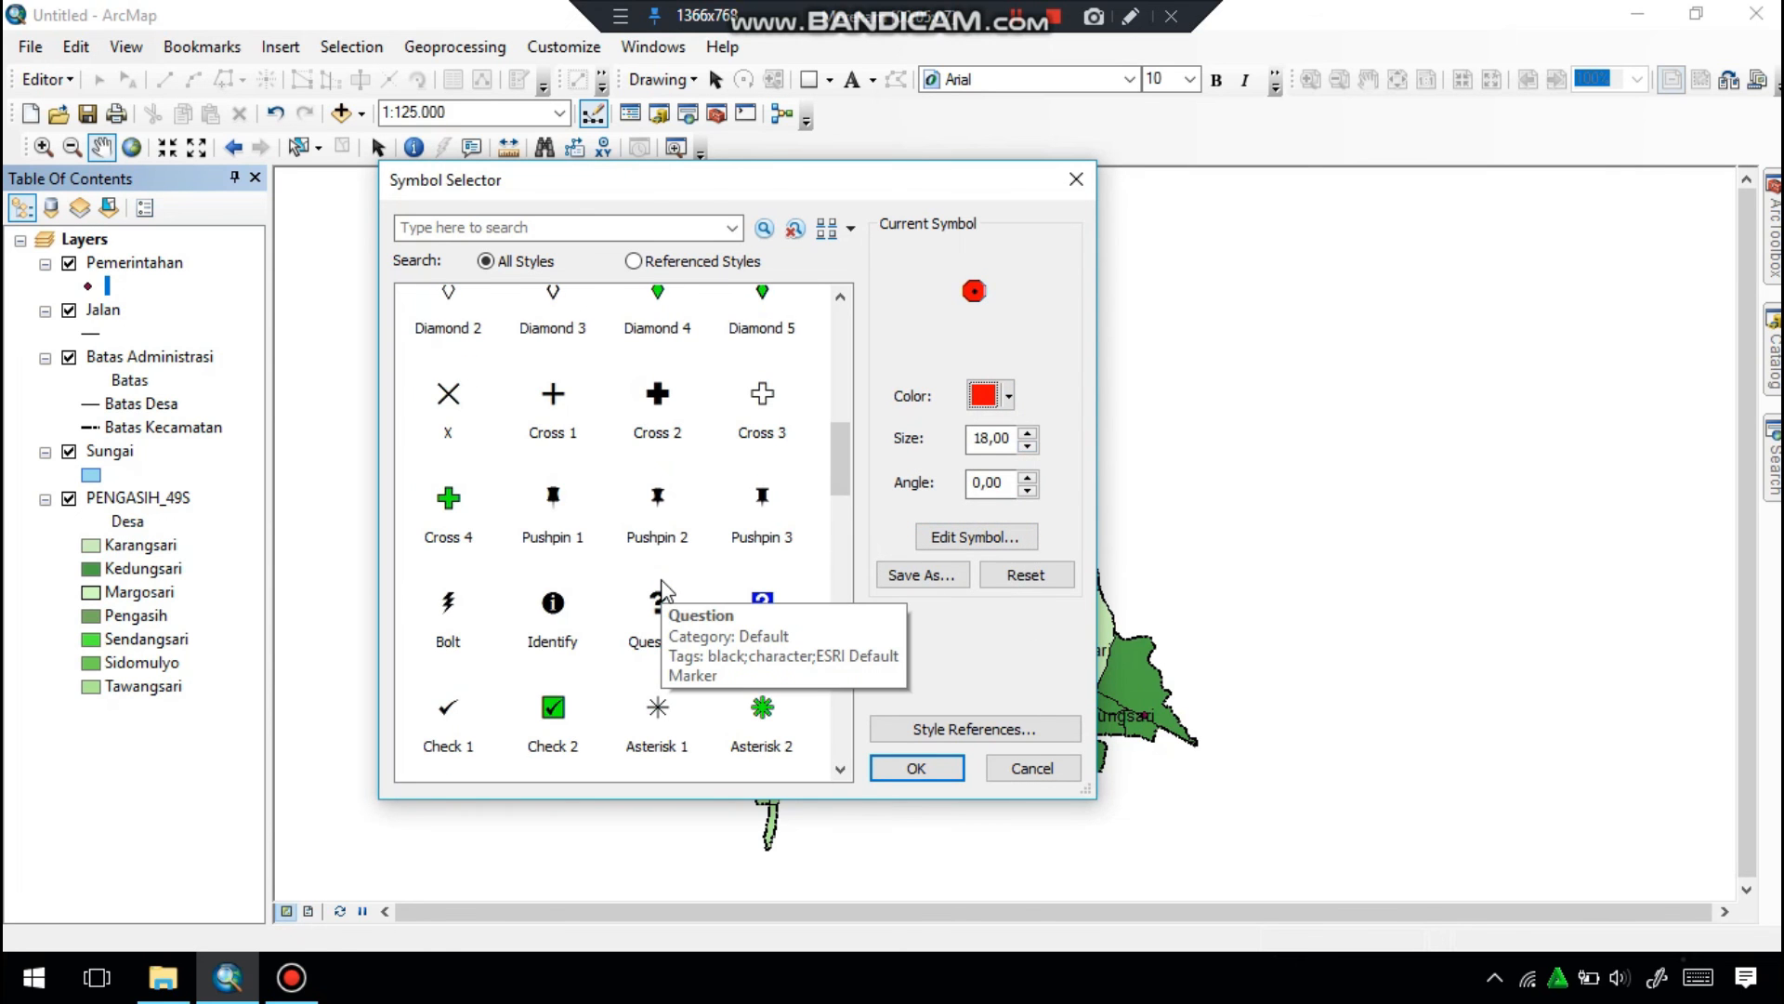
{"action": "left_click", "coordinate": [918, 766]}
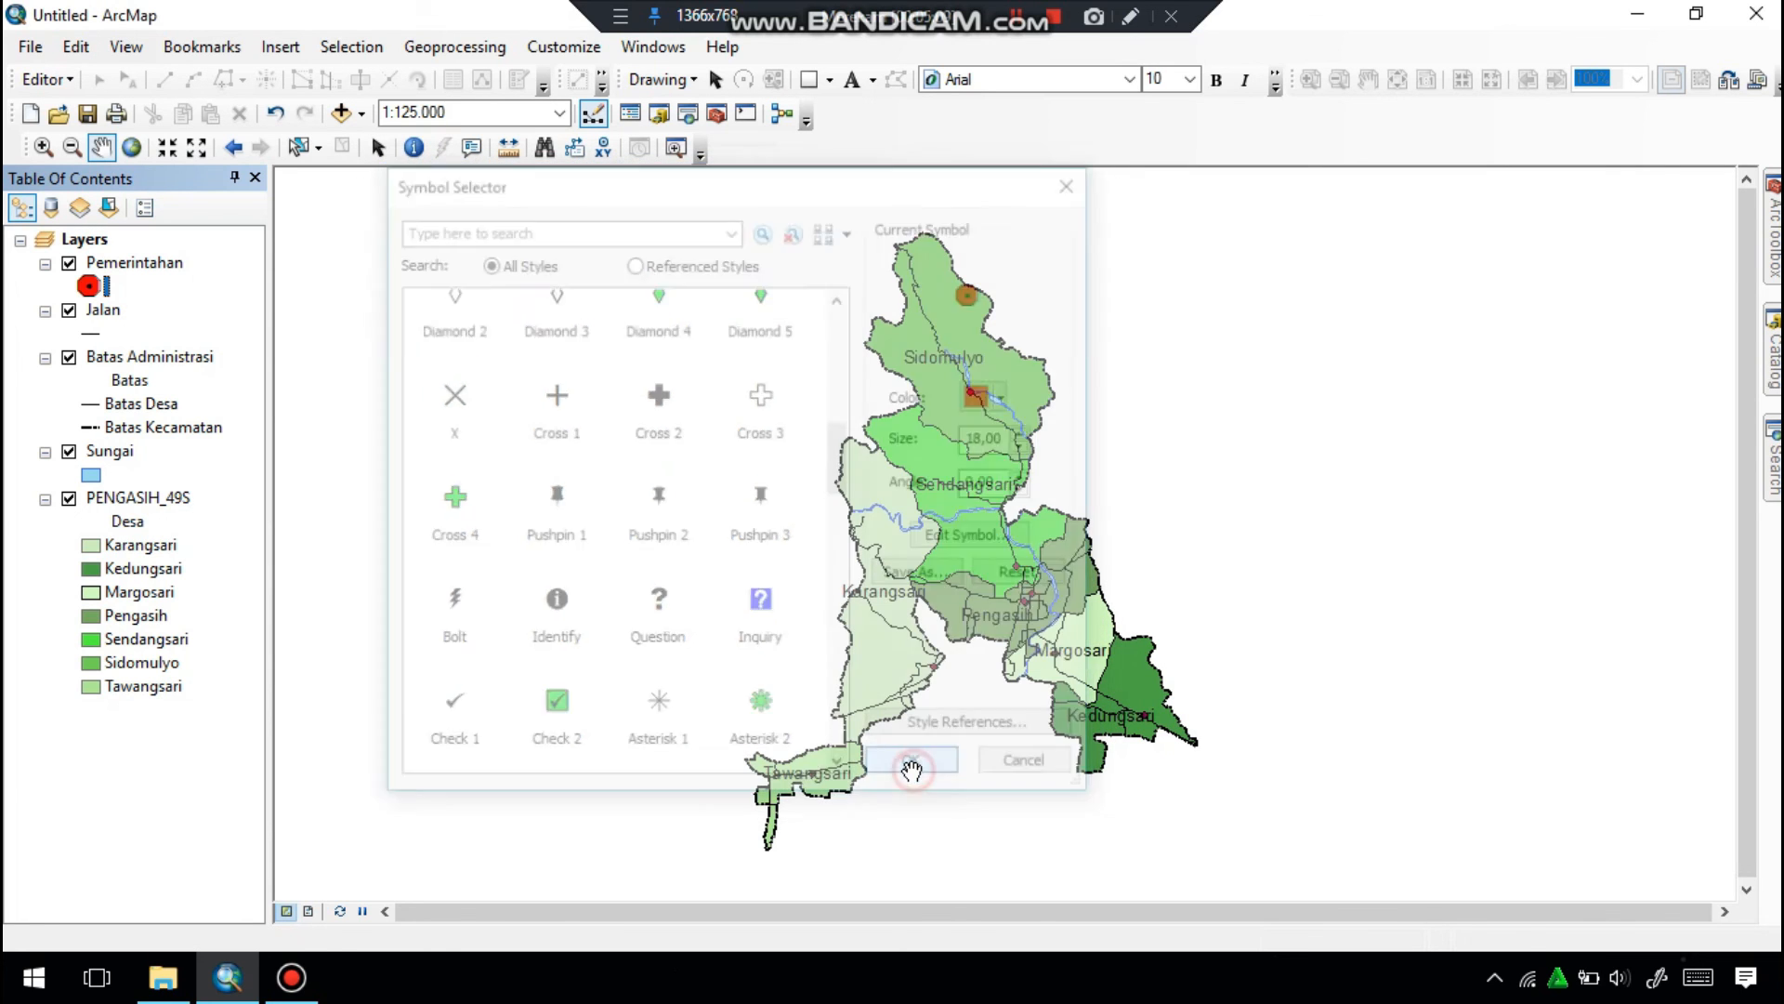
Reduce the size of the Pemerintahan layer's red octagon marker.
{"action": "left_click", "coordinate": [88, 286]}
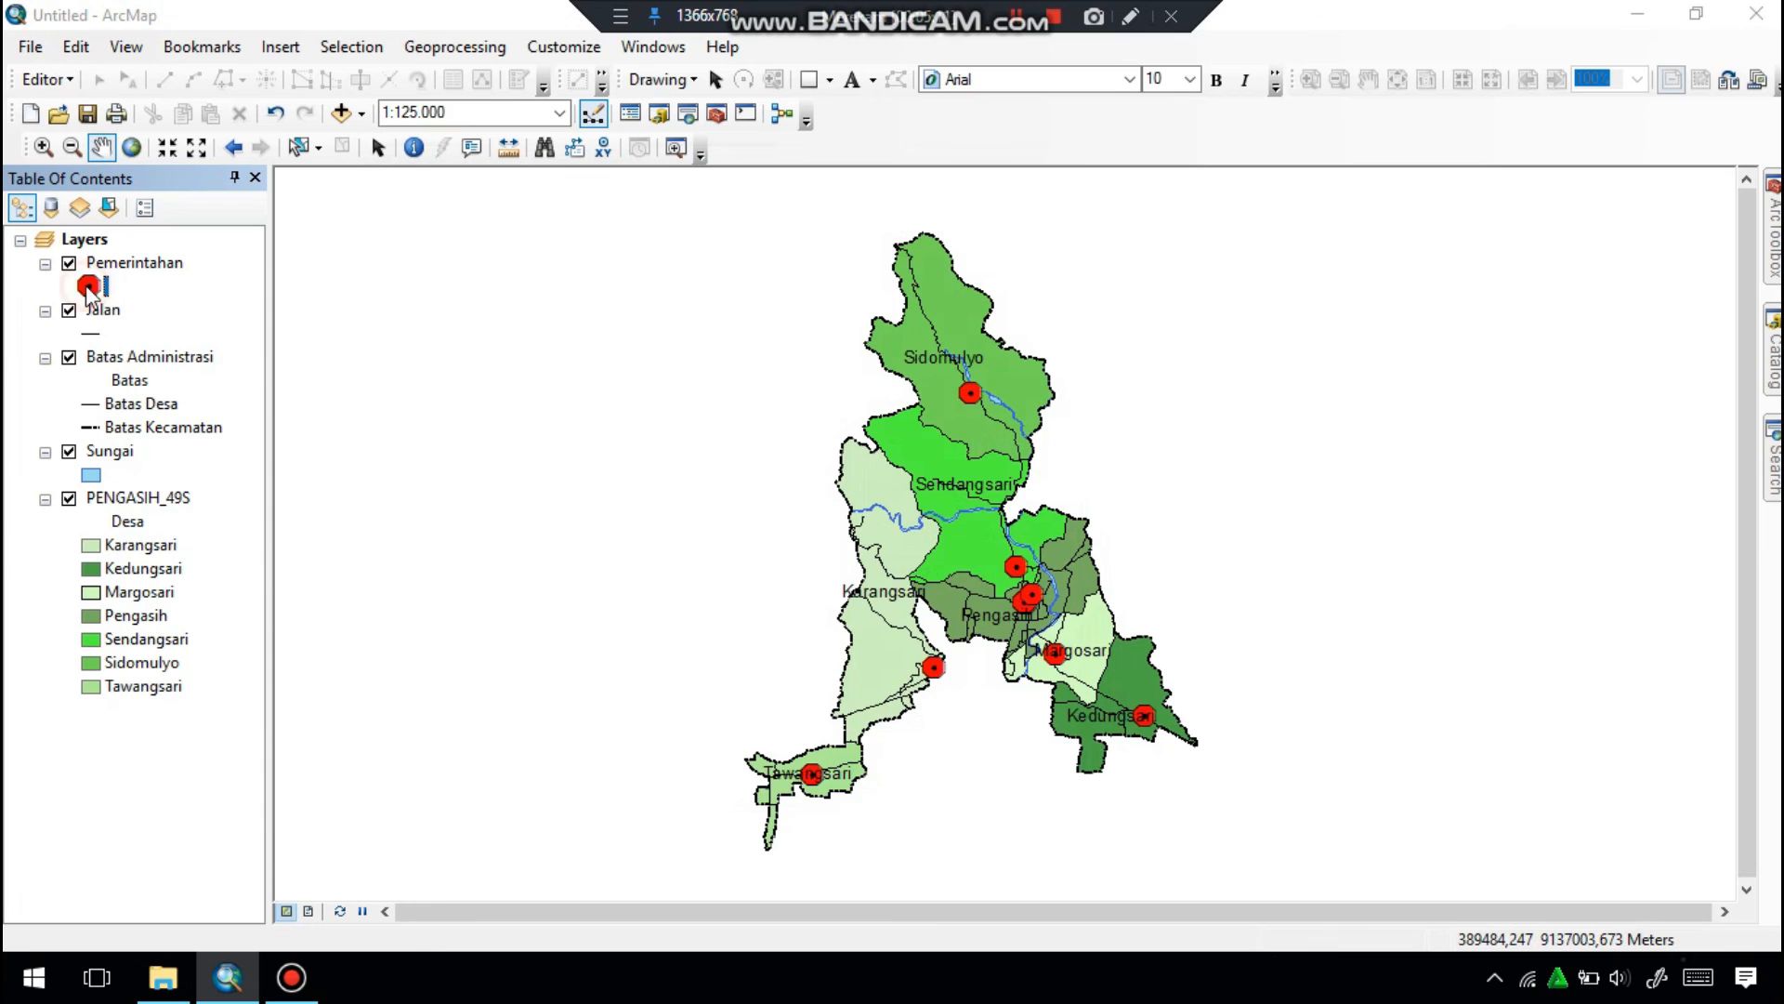
{"action": "left_click", "coordinate": [1026, 447]}
{"action": "left_click", "coordinate": [1026, 447]}
{"action": "left_click", "coordinate": [1025, 447]}
{"action": "left_click", "coordinate": [1025, 447]}
{"action": "left_click", "coordinate": [1026, 447]}
{"action": "left_click", "coordinate": [1026, 447]}
{"action": "left_click", "coordinate": [1026, 447]}
{"action": "left_click", "coordinate": [940, 767]}
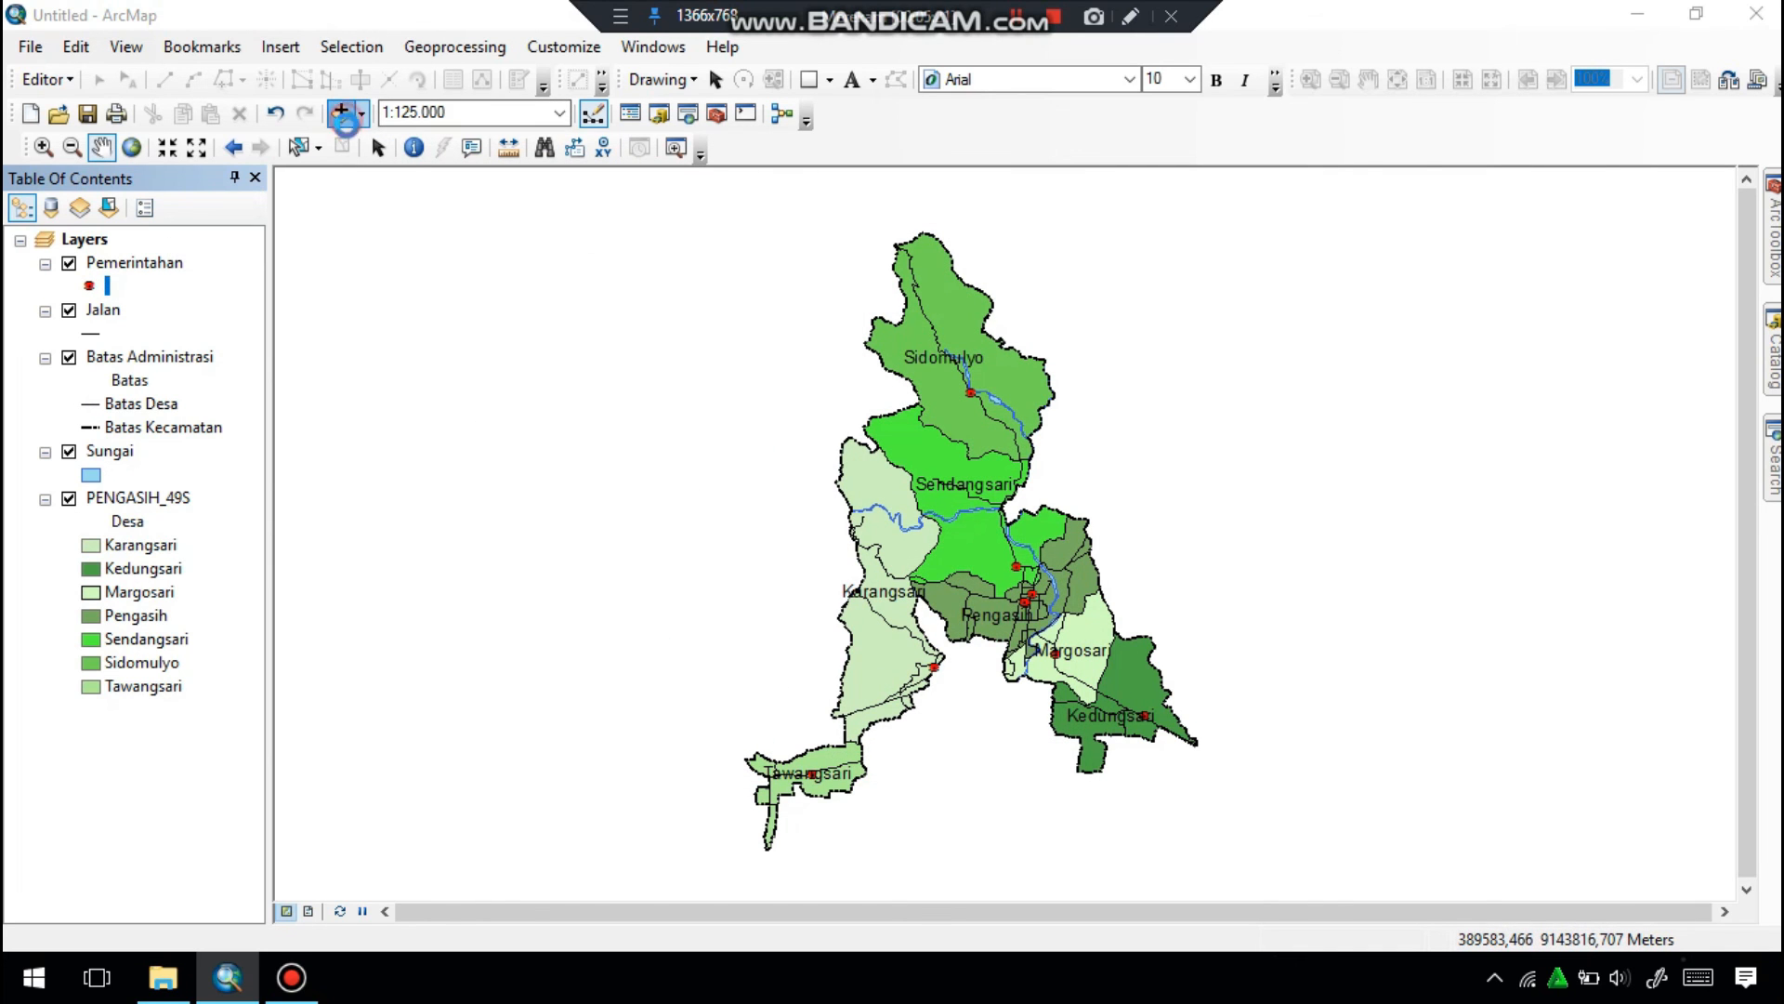
Add the PENDIDIKAN_PT_25K.shp point shapefile from the KAB. KULONPROGO folder to the map.
{"action": "left_click", "coordinate": [341, 112]}
{"action": "left_click_drag", "start_coordinate": [826, 571], "coordinate": [946, 587]}
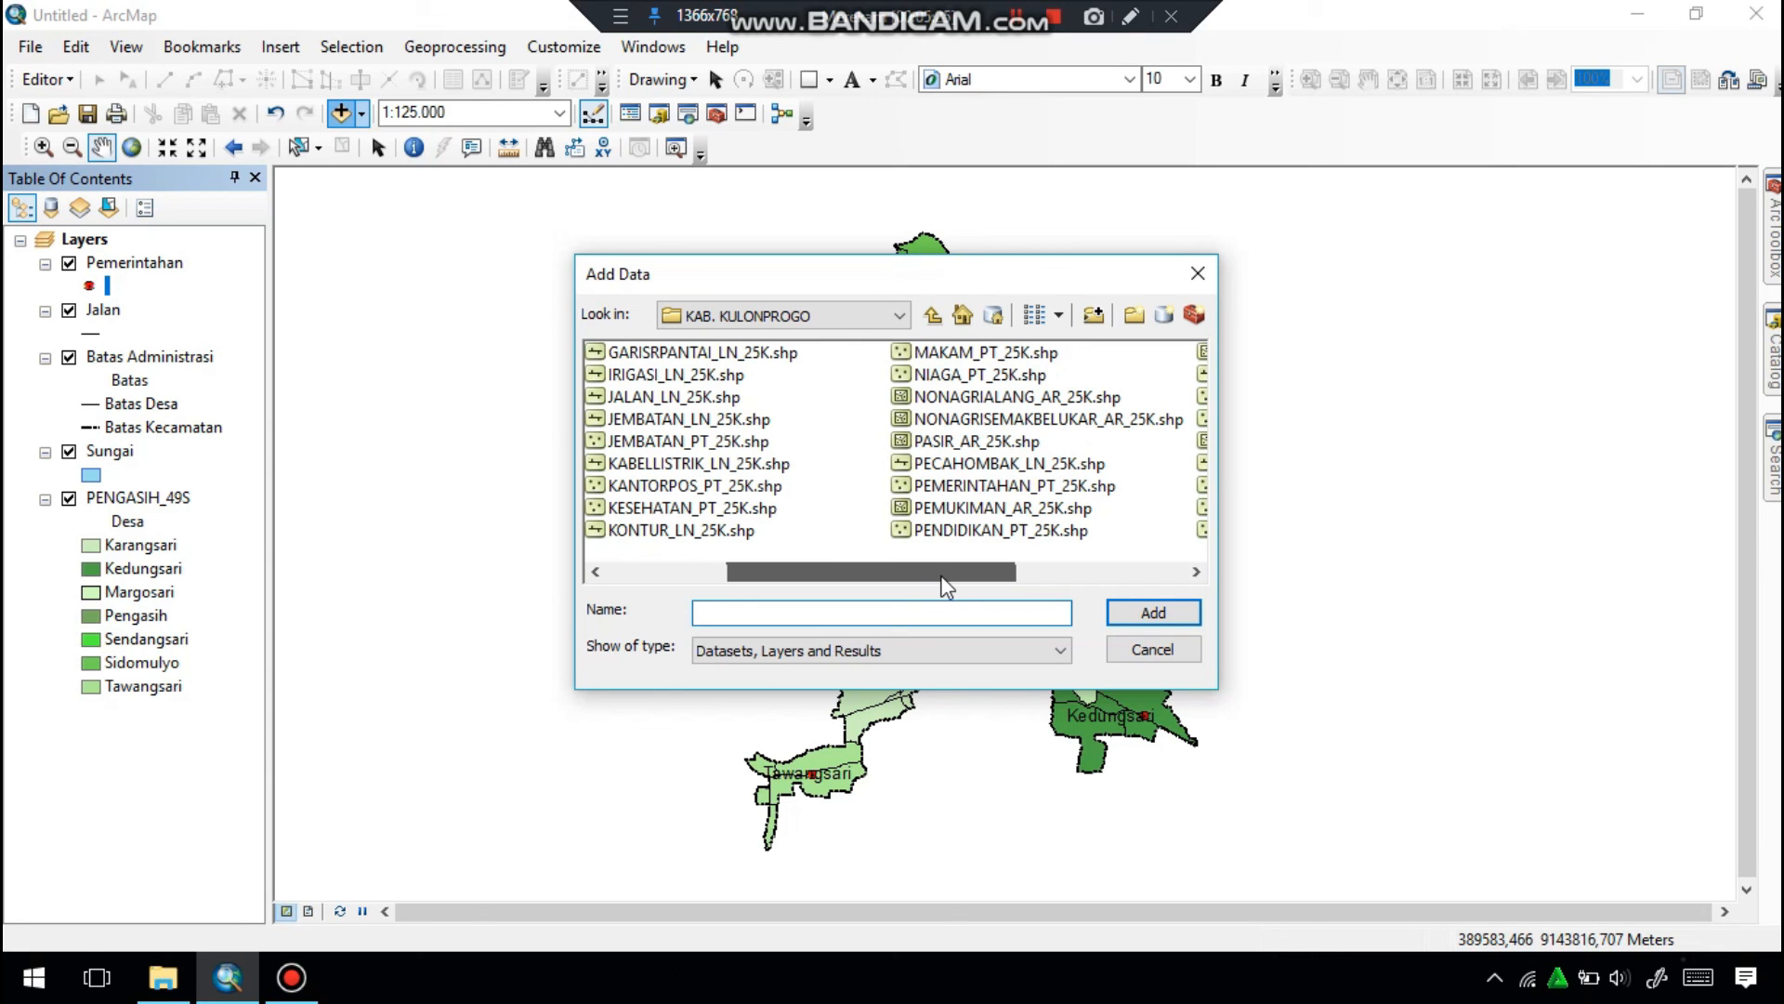
{"action": "left_click", "coordinate": [962, 532]}
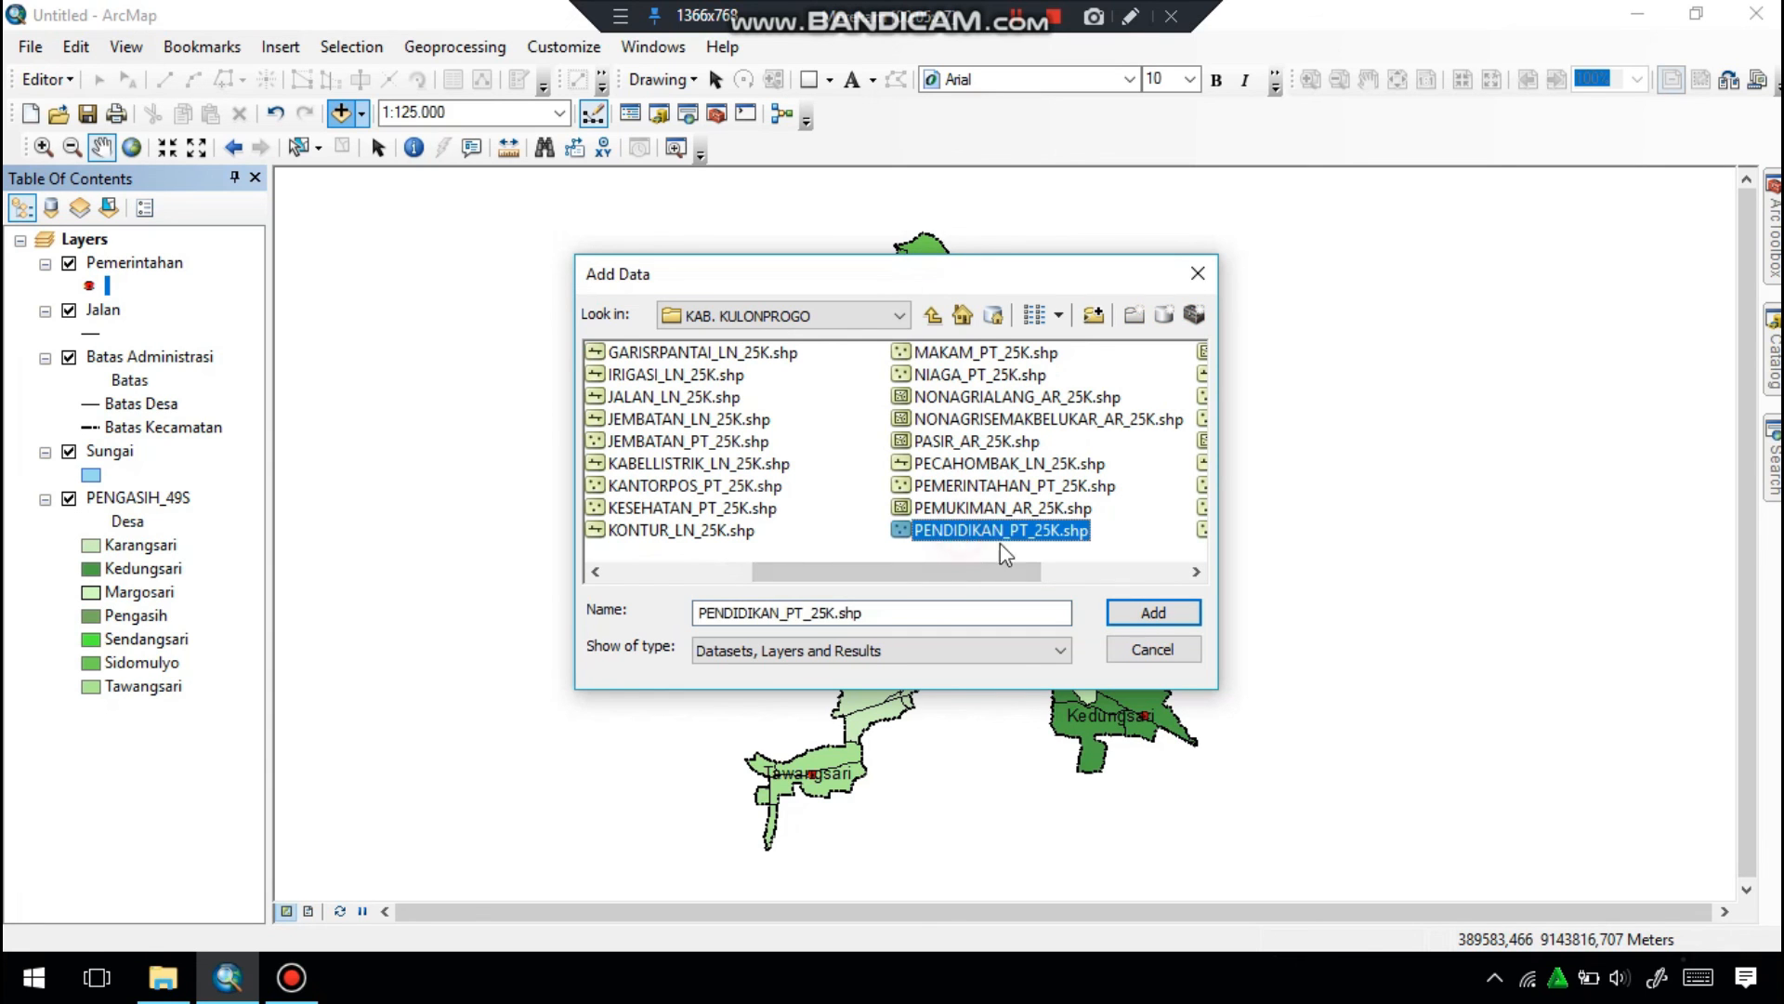
{"action": "left_click", "coordinate": [1152, 612]}
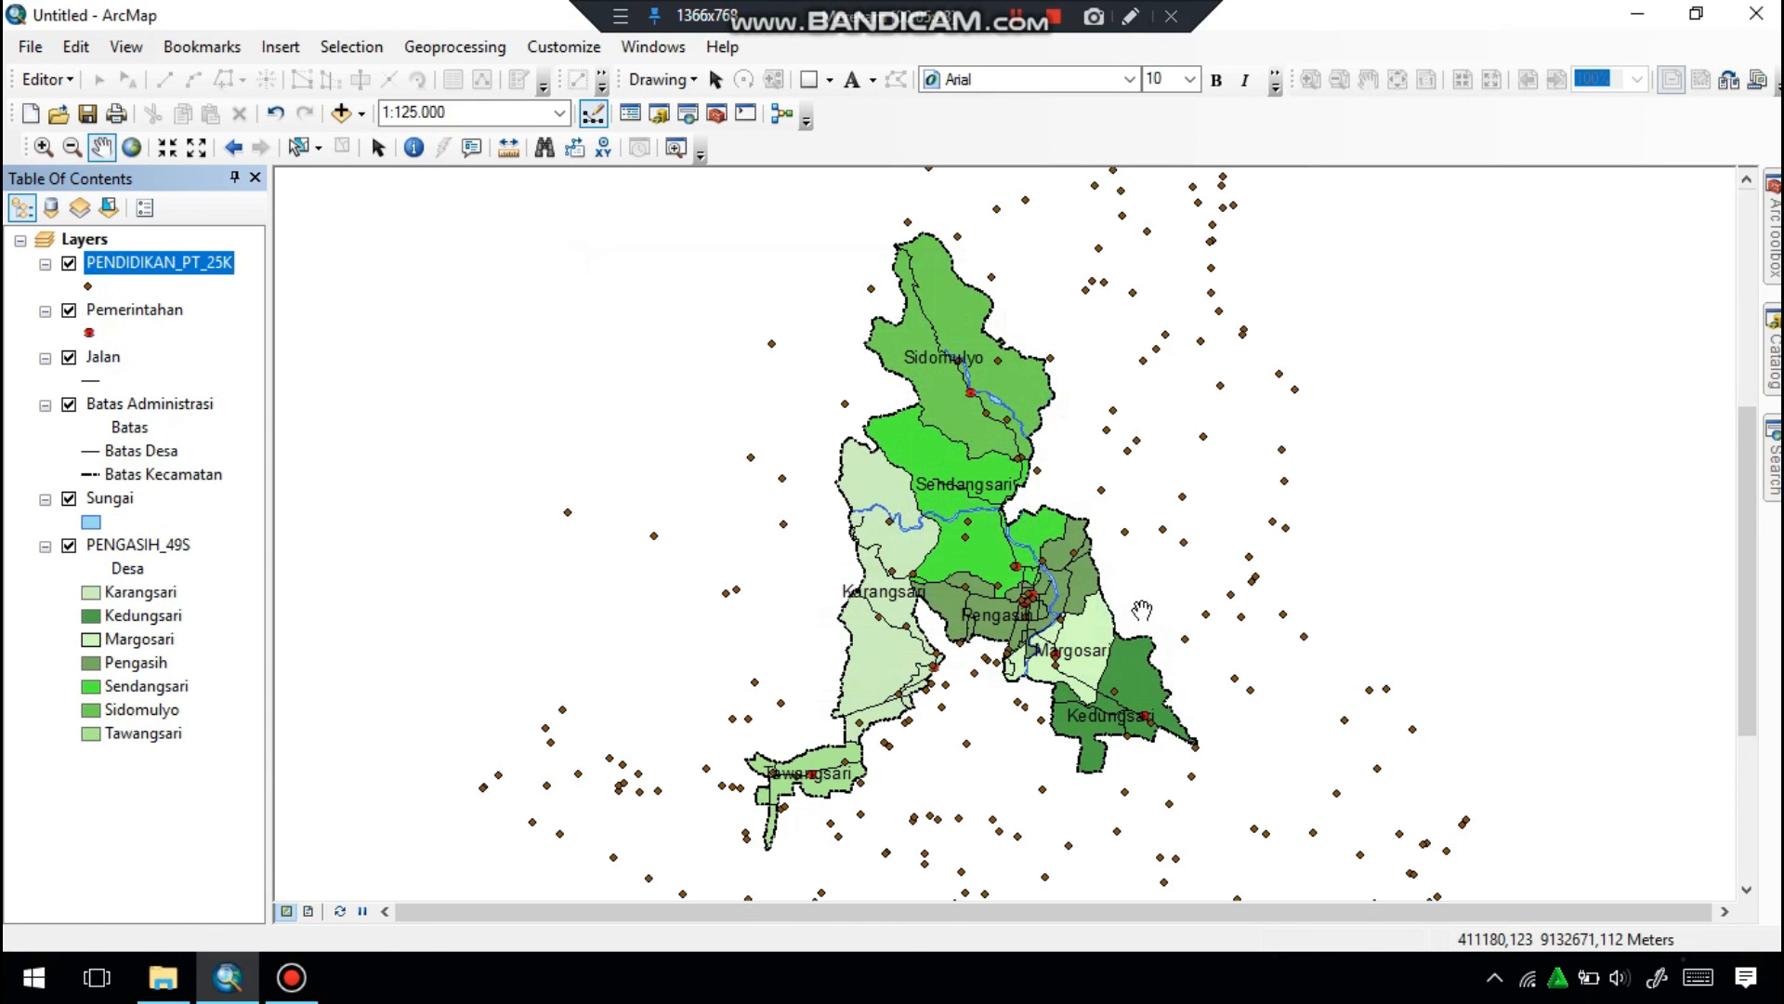
Remove the PENDIDIKAN_PT_25K layer from the map.
{"action": "right_click", "coordinate": [116, 262]}
{"action": "left_click", "coordinate": [156, 299]}
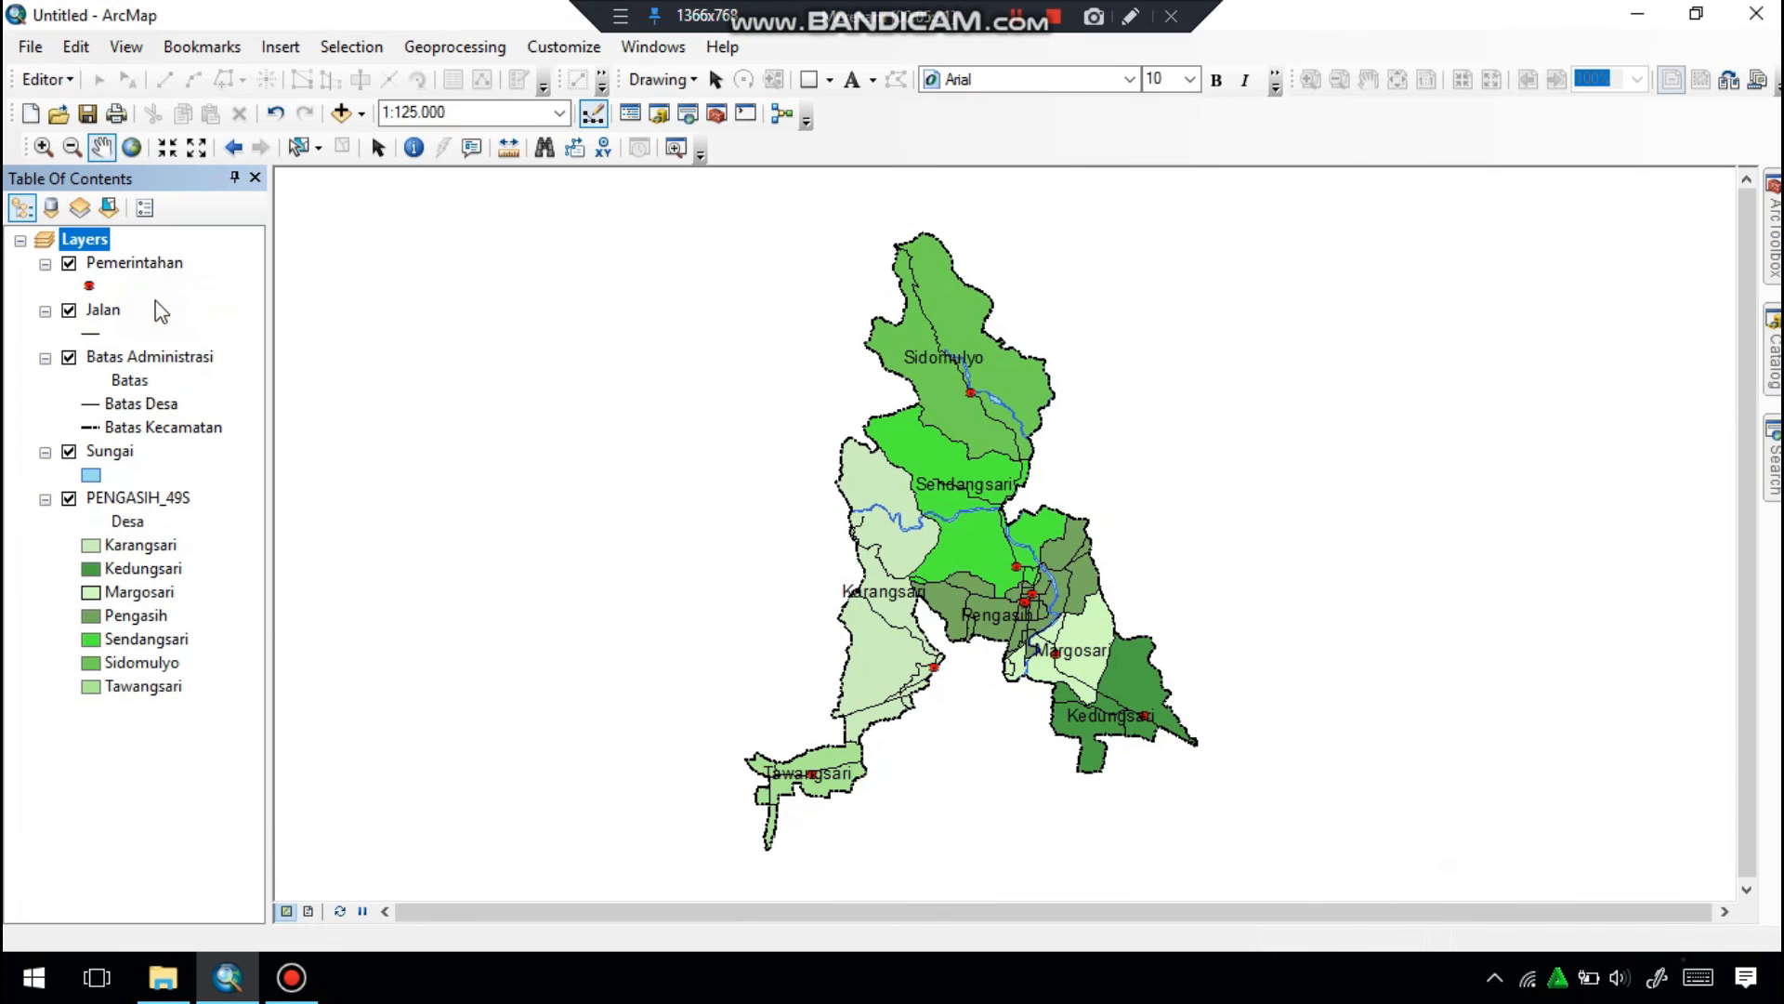
{"action": "left_click", "coordinate": [1017, 16]}
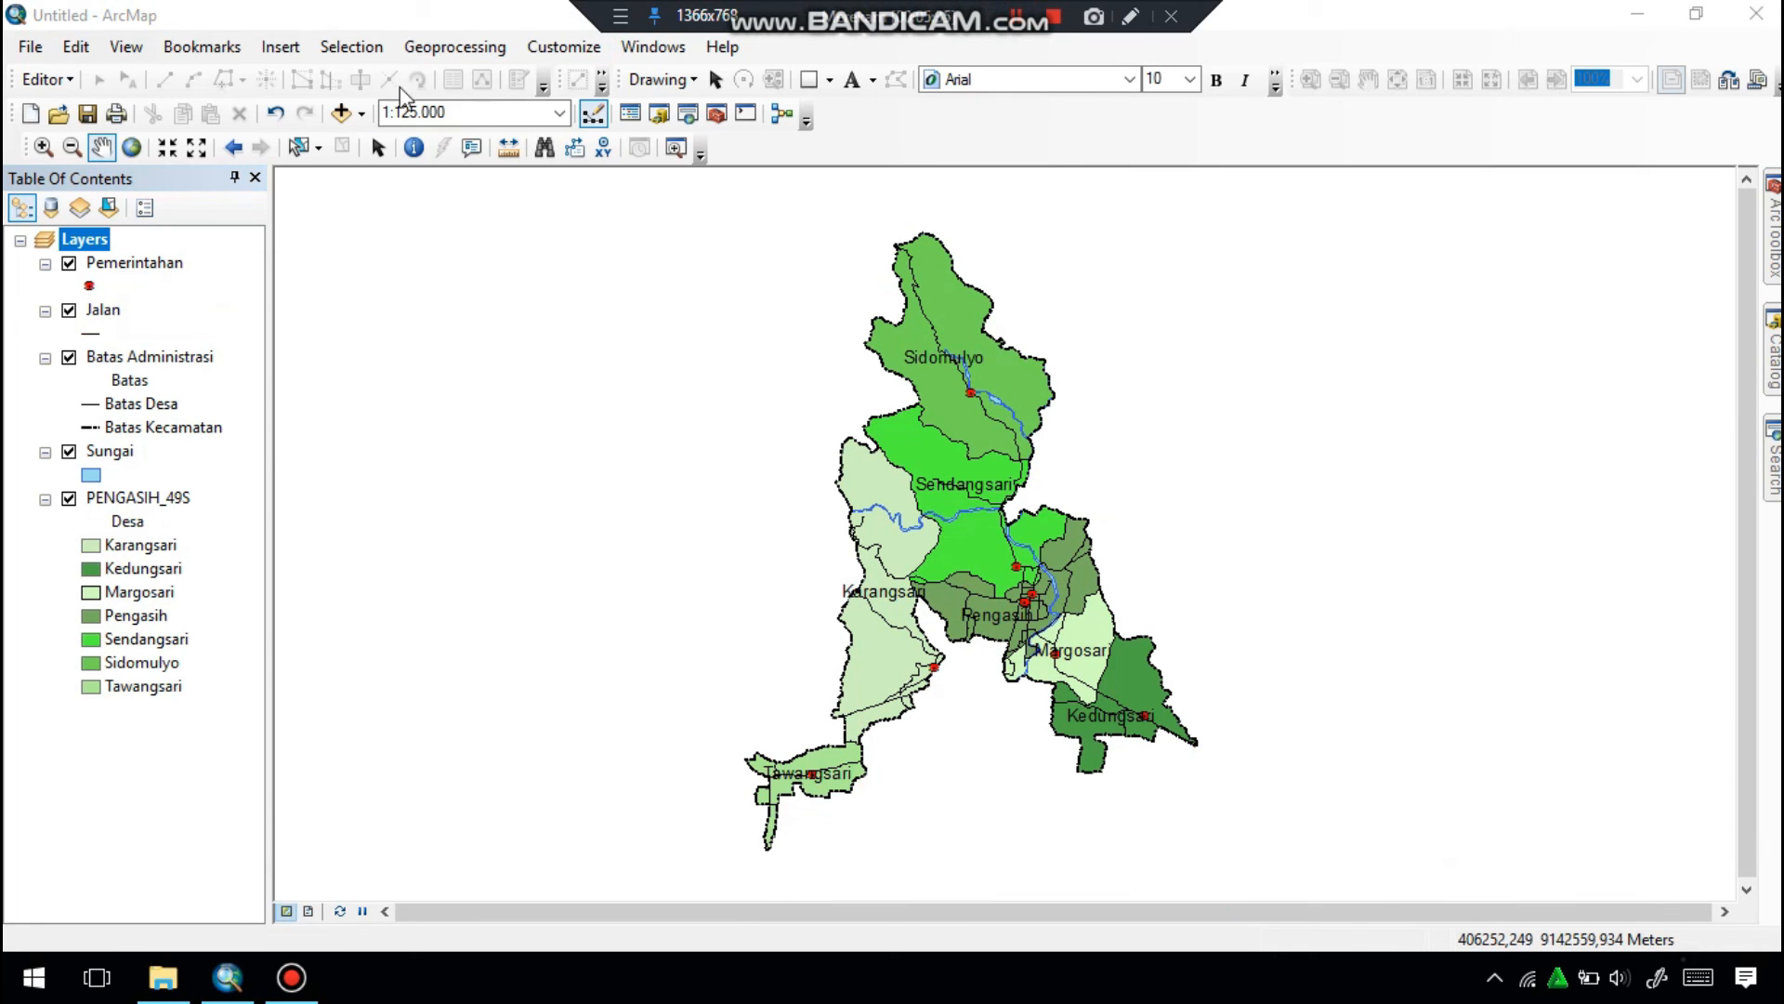
Add KP_49S.shp from the folder above KAB. KULONPROGO and place it below PENGASIH_49S in the layer order.
{"action": "left_click", "coordinate": [341, 113]}
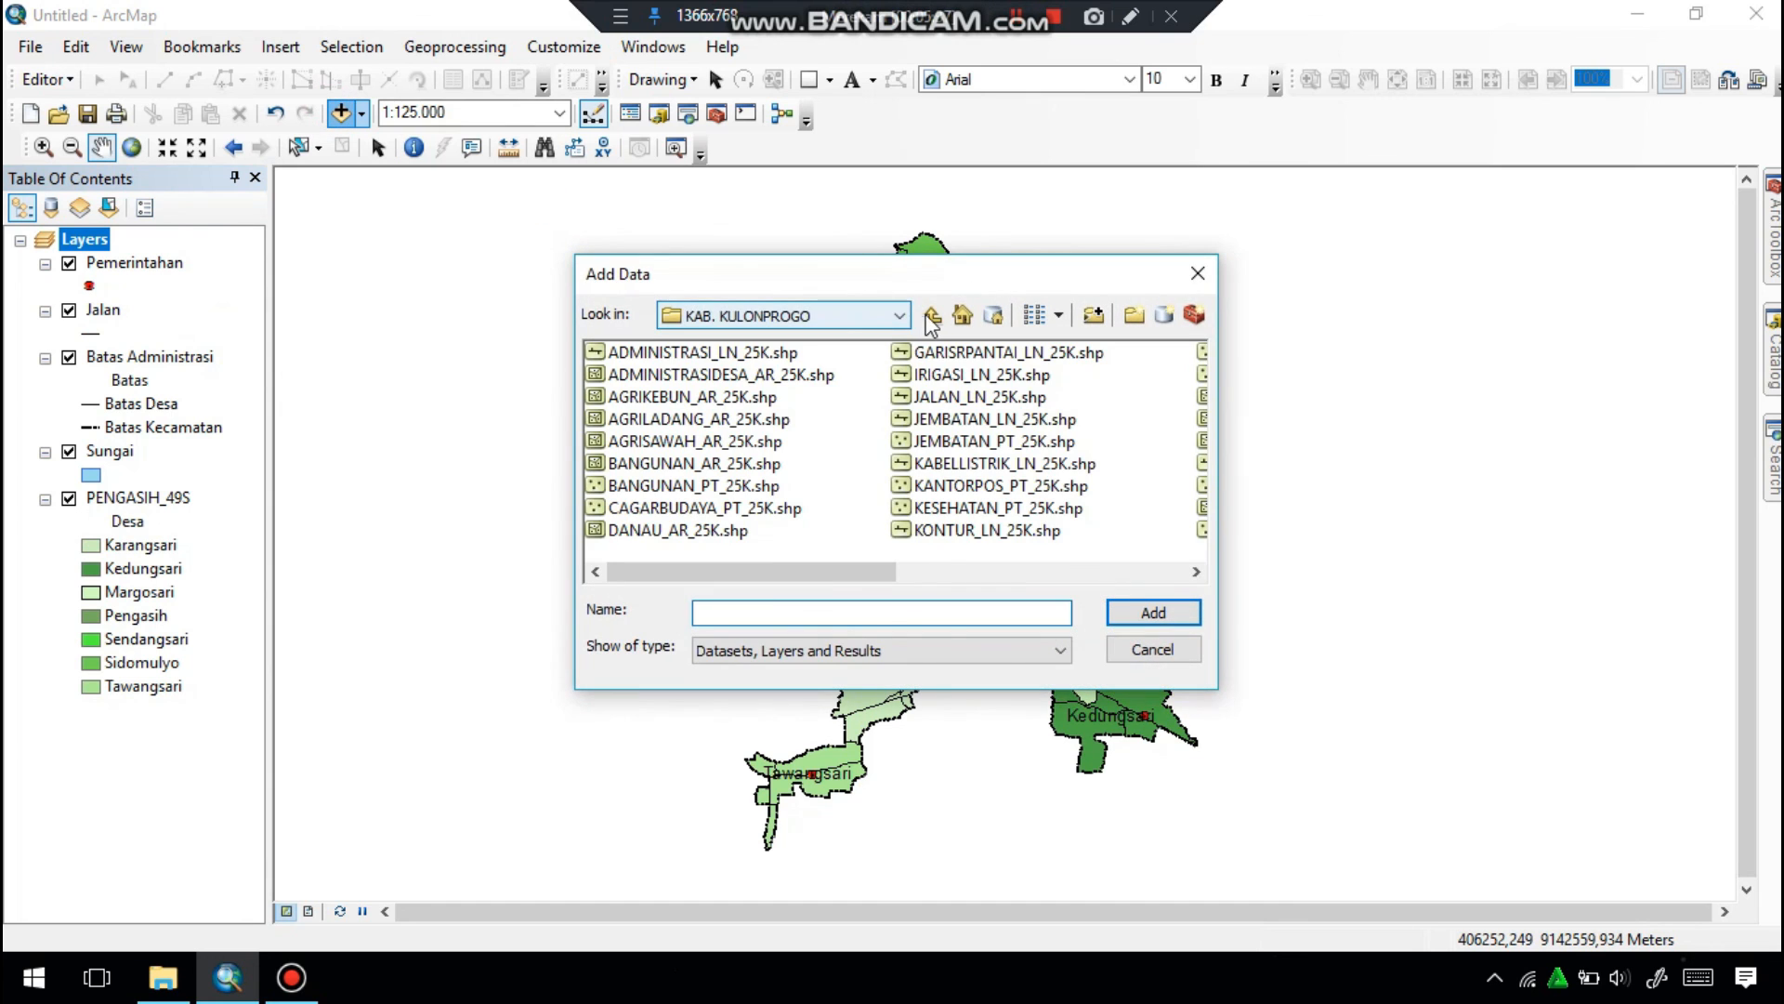
{"action": "left_click", "coordinate": [932, 317]}
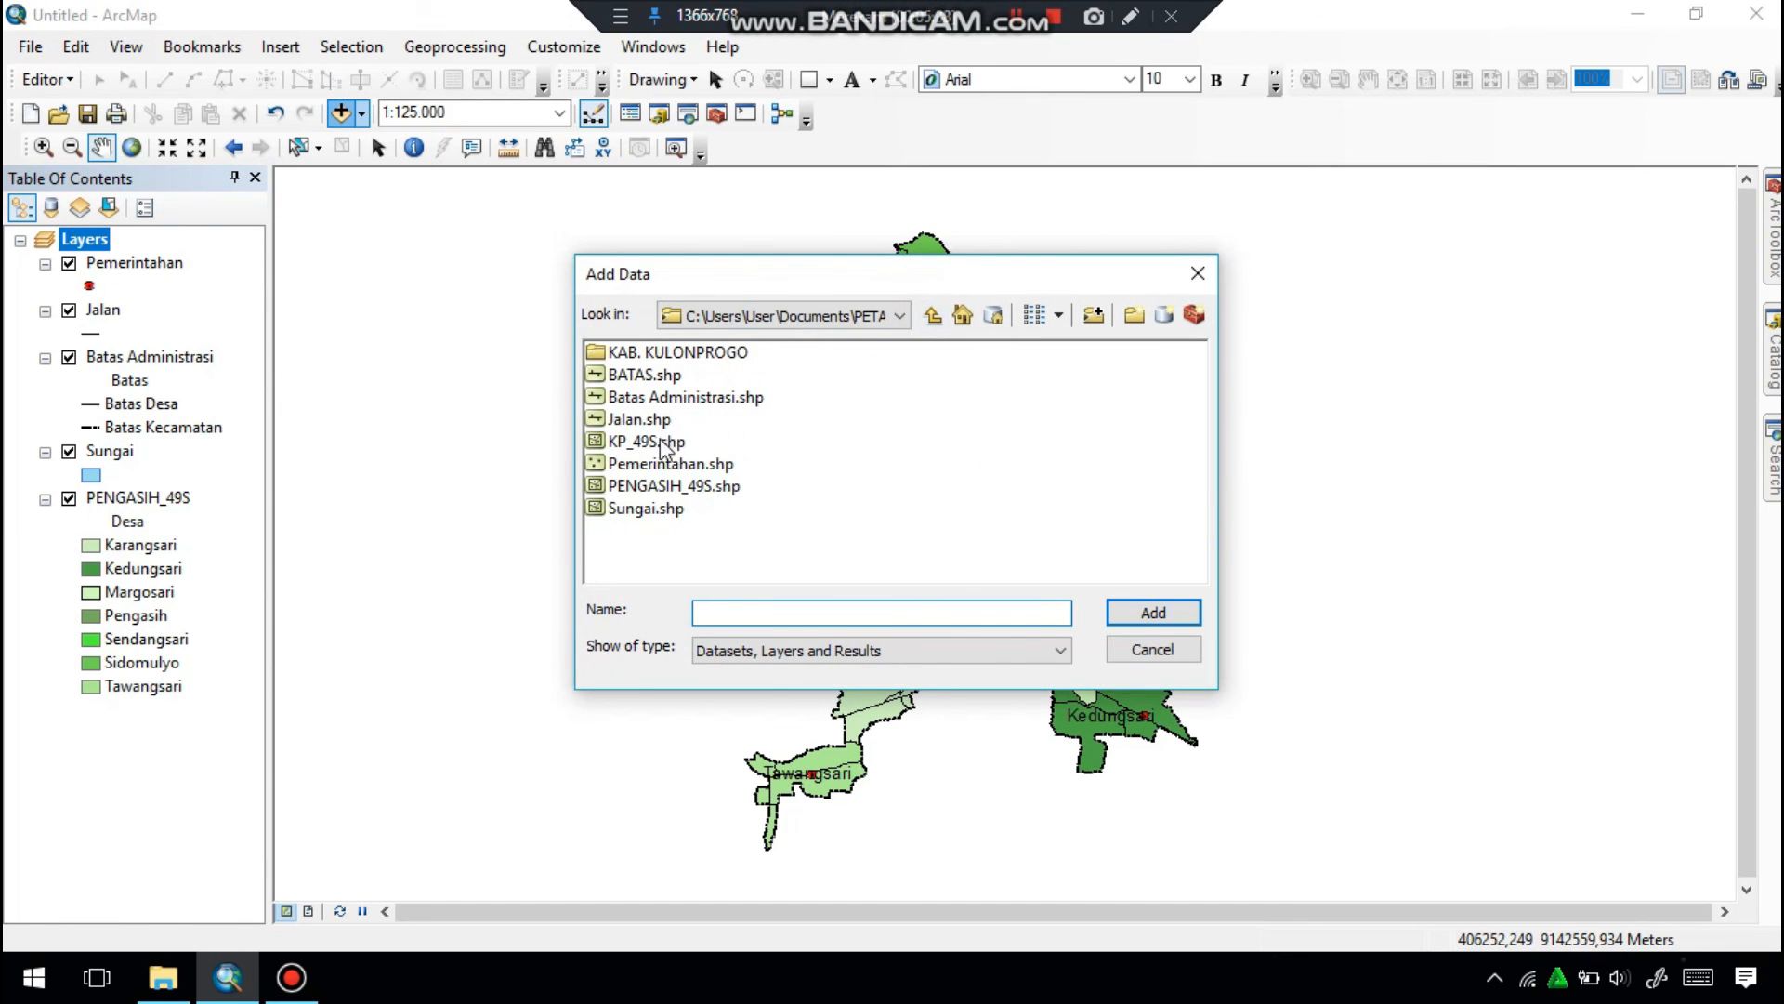
{"action": "left_click", "coordinate": [662, 448]}
{"action": "left_click", "coordinate": [1152, 614]}
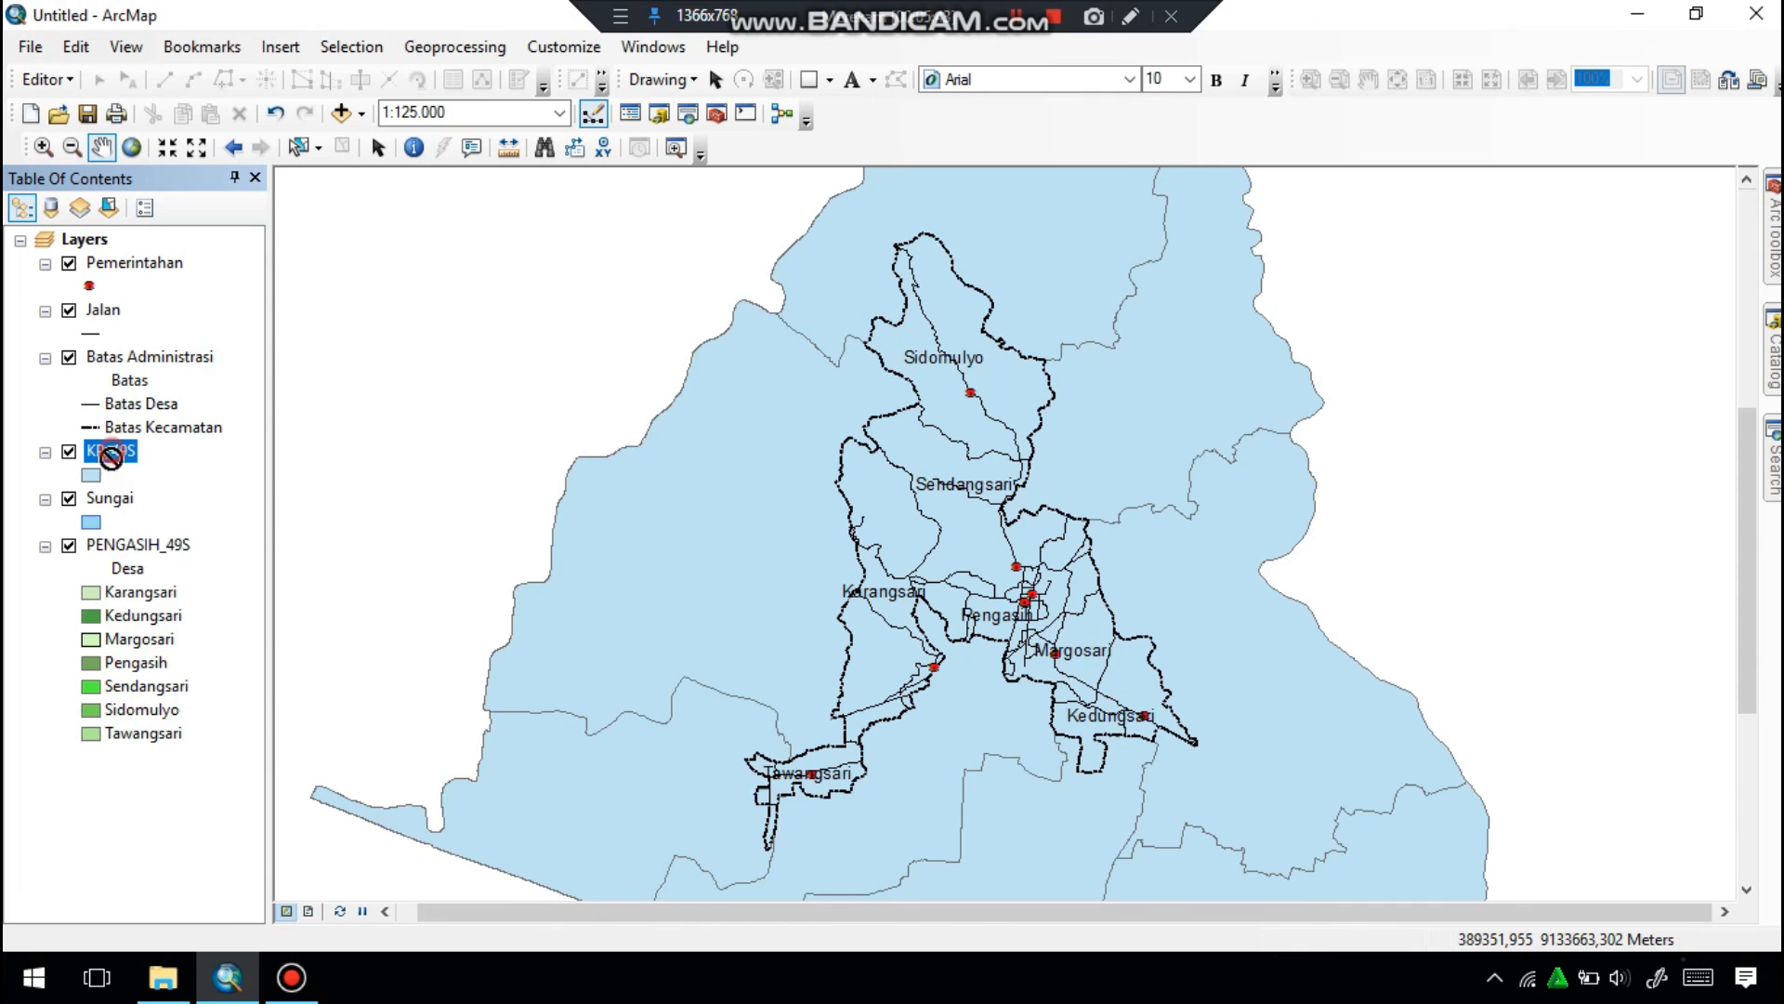
{"action": "left_click_drag", "start_coordinate": [95, 766], "coordinate": [94, 764]}
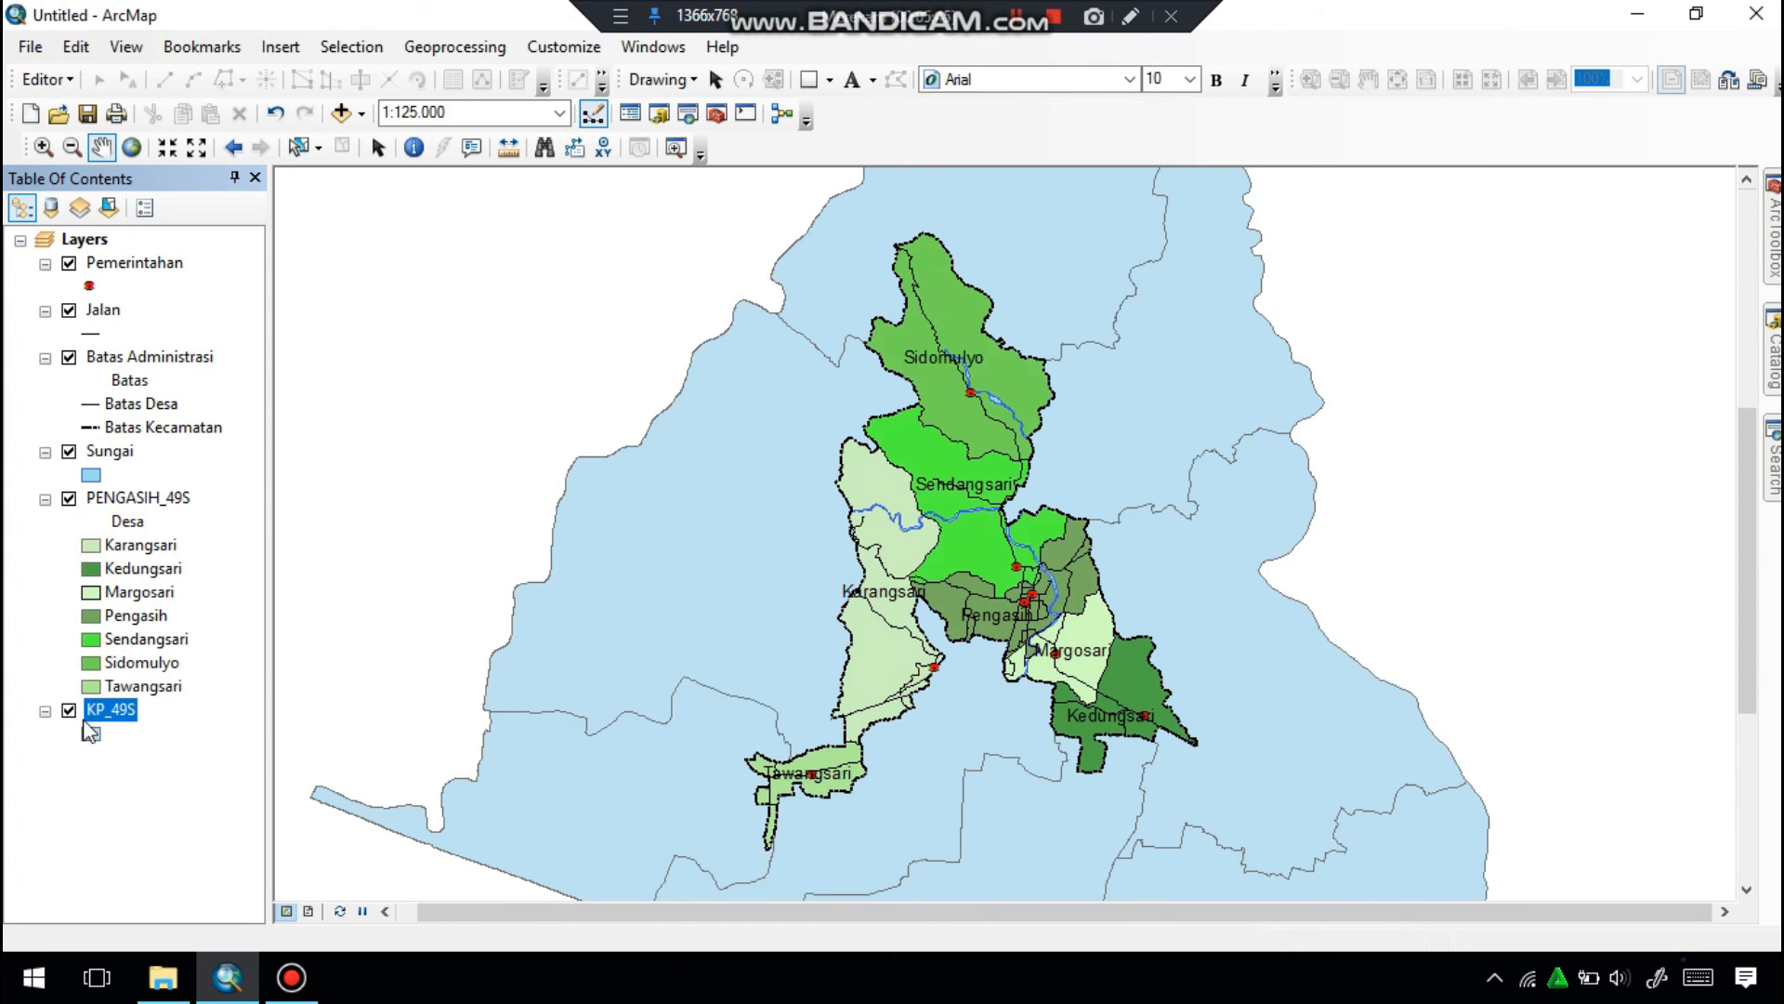
Apply the Yellow preset fill symbol to the KP_49S layer.
{"action": "left_click", "coordinate": [93, 734]}
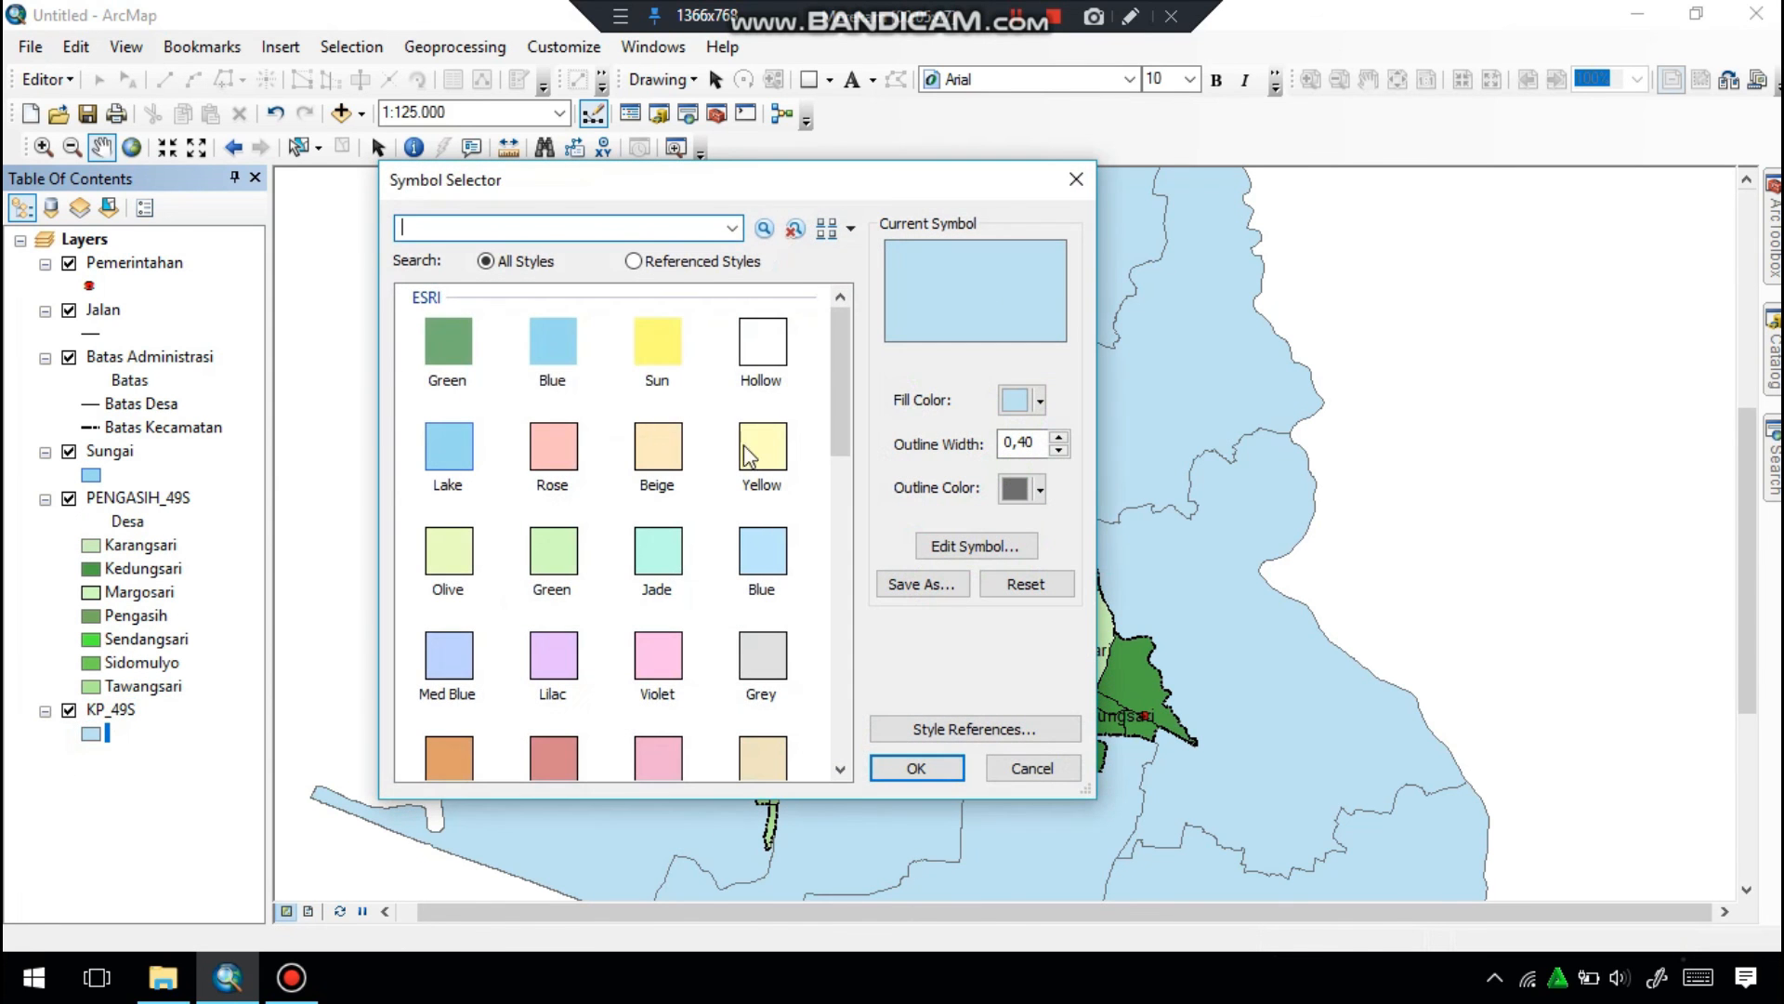
{"action": "left_click", "coordinate": [762, 478]}
{"action": "left_click", "coordinate": [917, 768]}
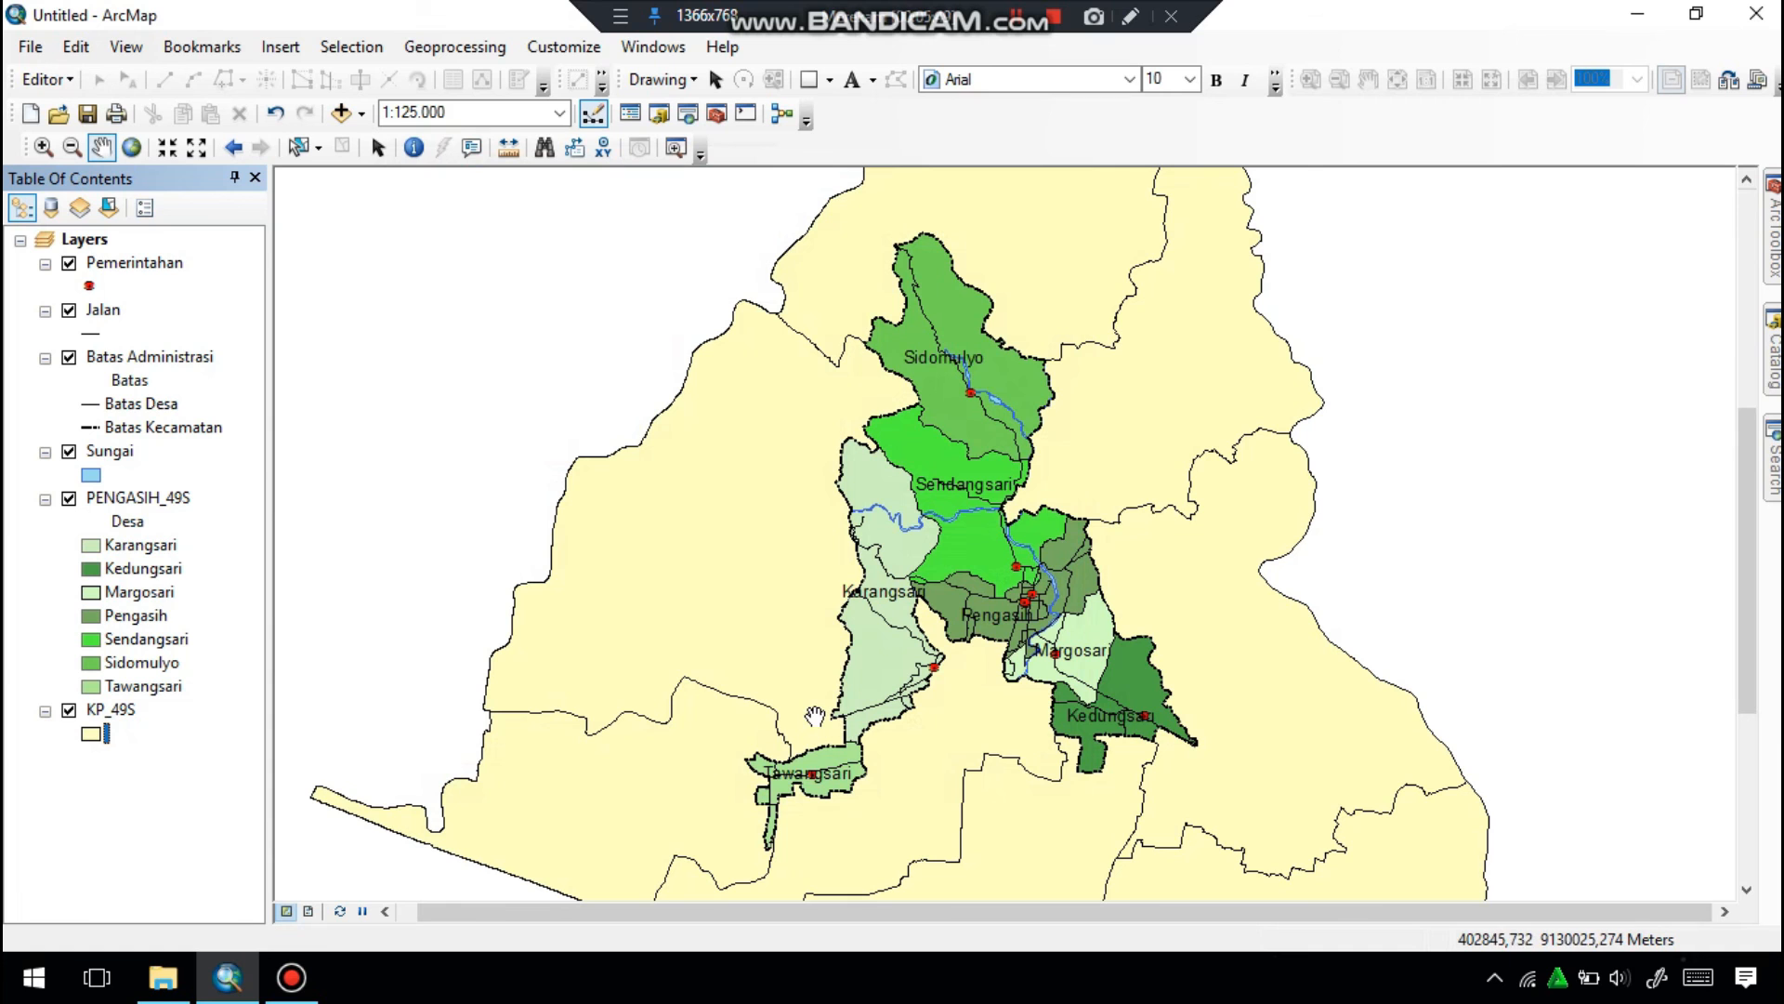
Try the light Green outlined preset fill symbol on the KP_49S layer.
{"action": "left_click", "coordinate": [92, 735]}
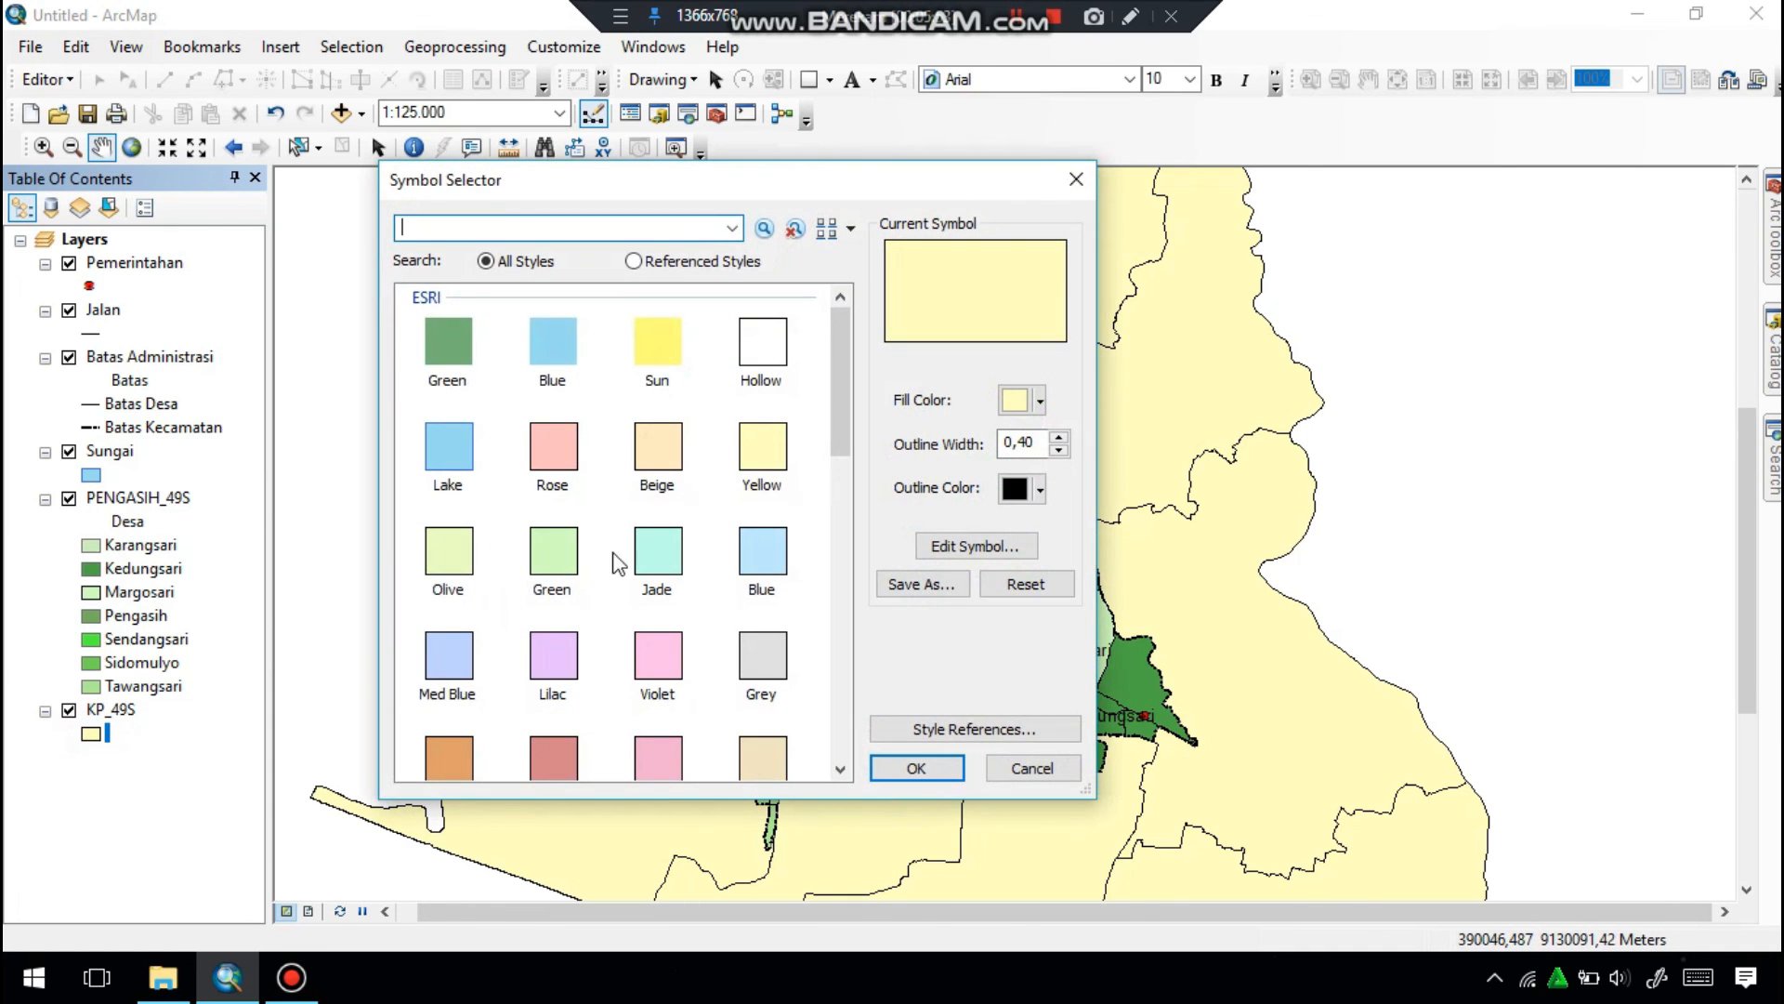
{"action": "left_click", "coordinate": [555, 556]}
{"action": "left_click", "coordinate": [916, 767]}
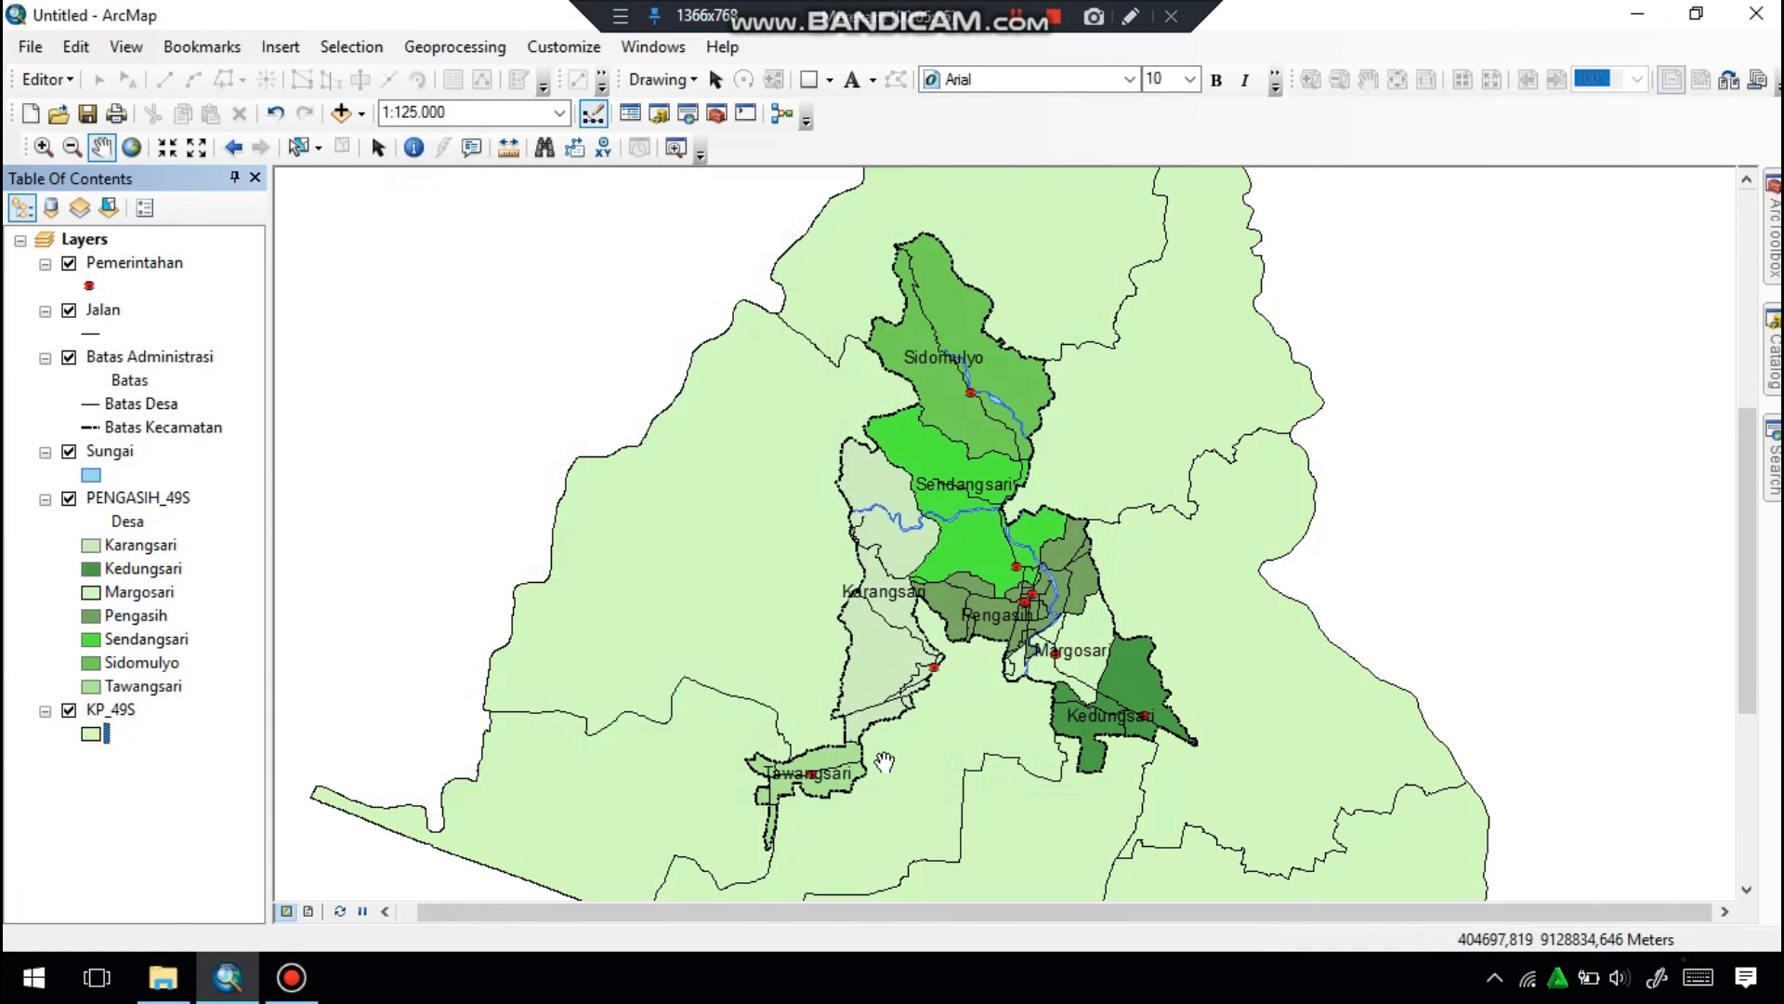
Change the KP_49S layer's fill symbol back to the Yellow preset.
{"action": "left_click", "coordinate": [92, 734]}
{"action": "left_click", "coordinate": [741, 448]}
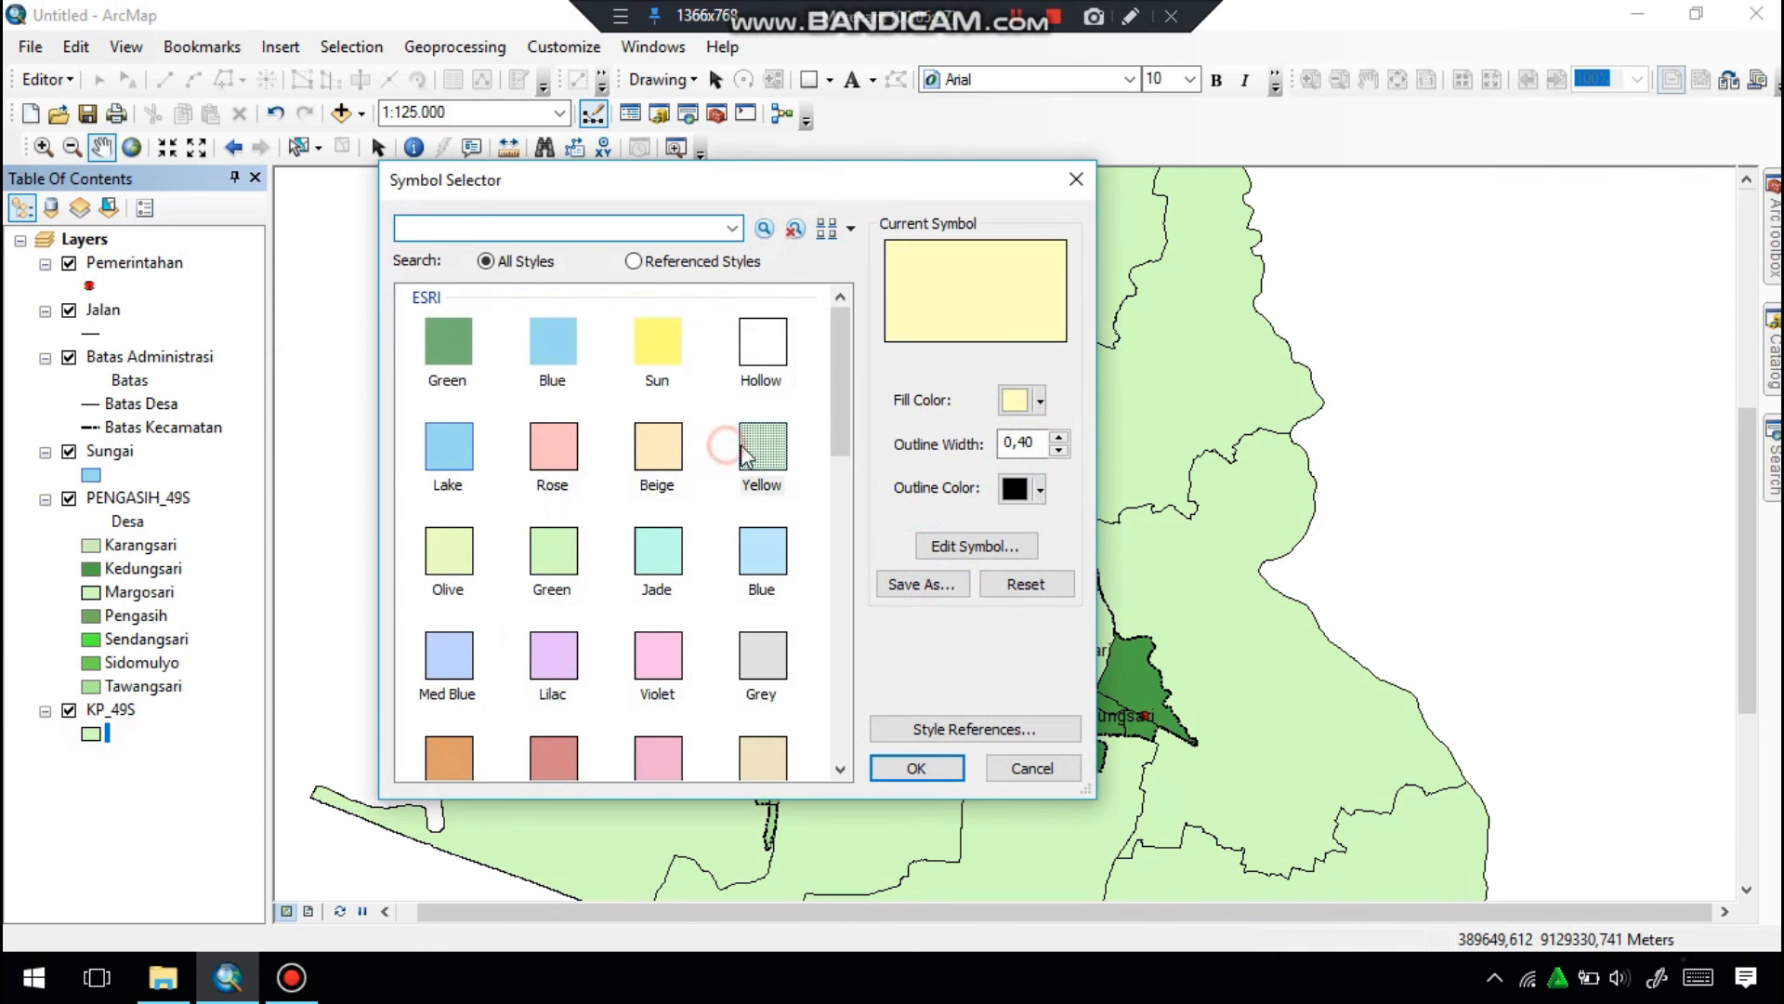
{"action": "left_click", "coordinate": [916, 767]}
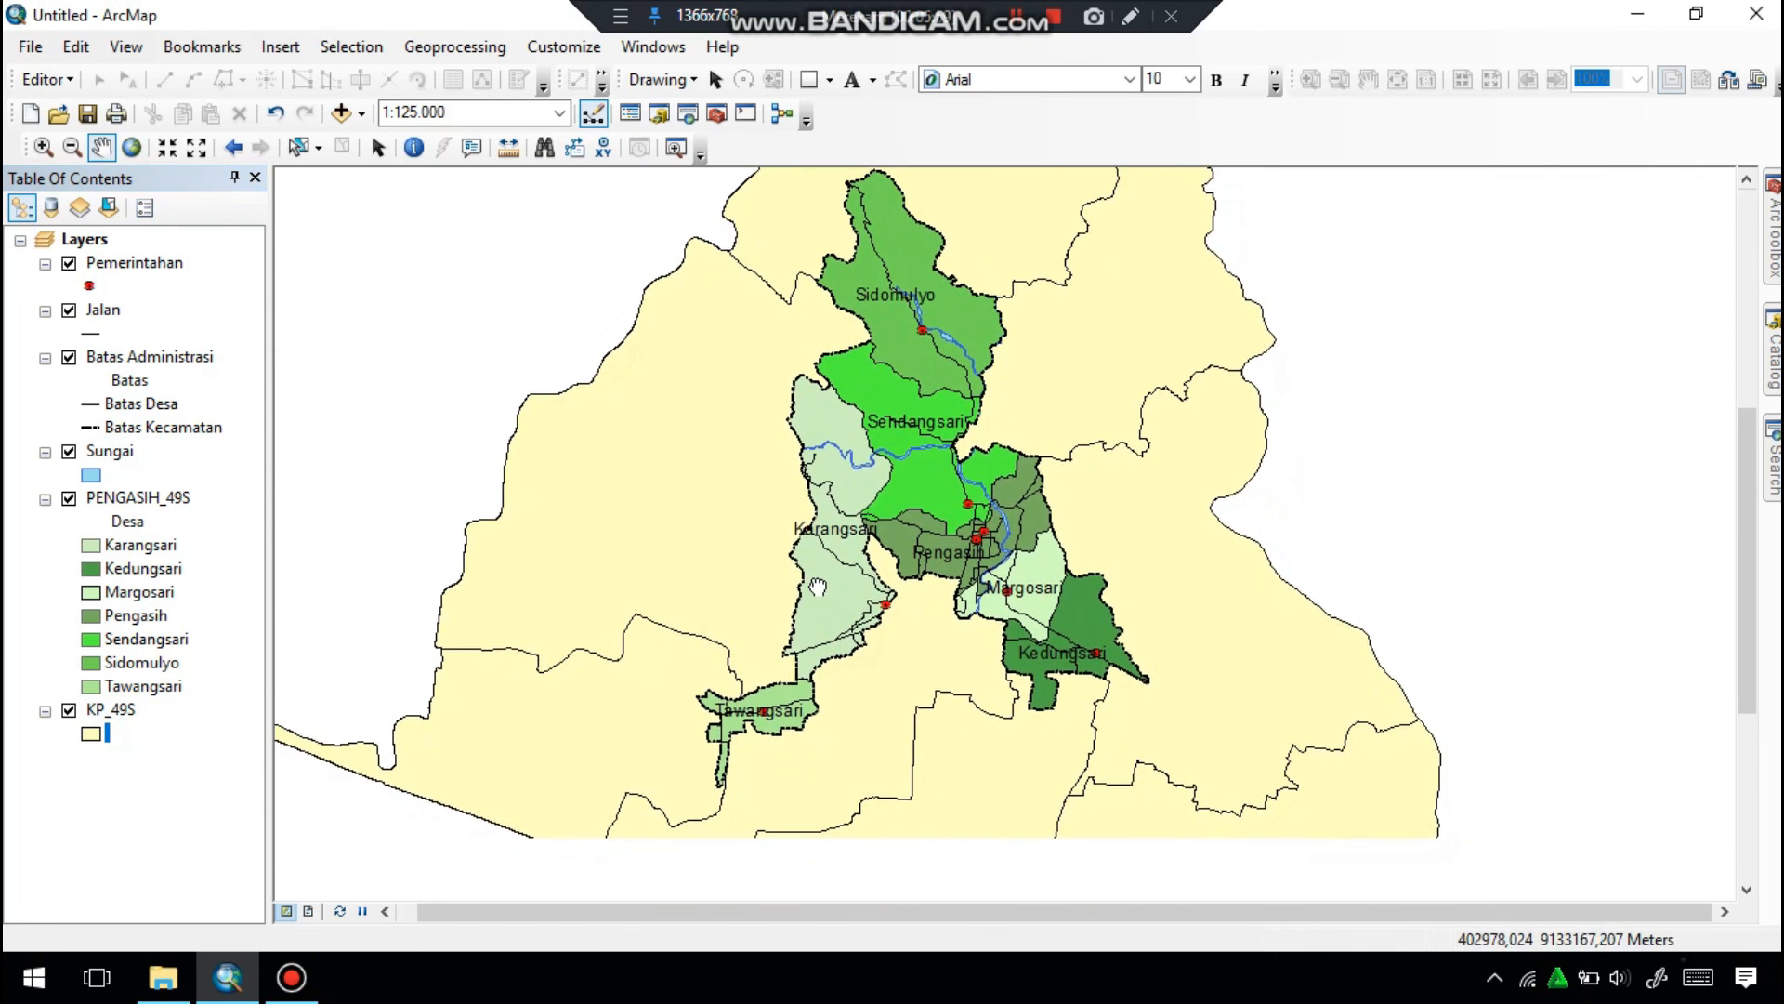